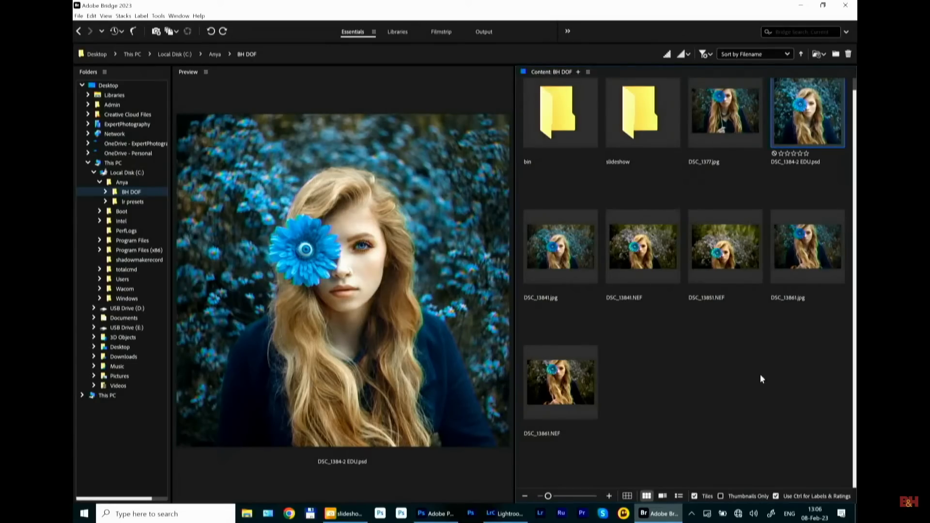
Compare the previews of the raw photos DSC_13841.NEF and DSC_13861.NEF.
click(656, 262)
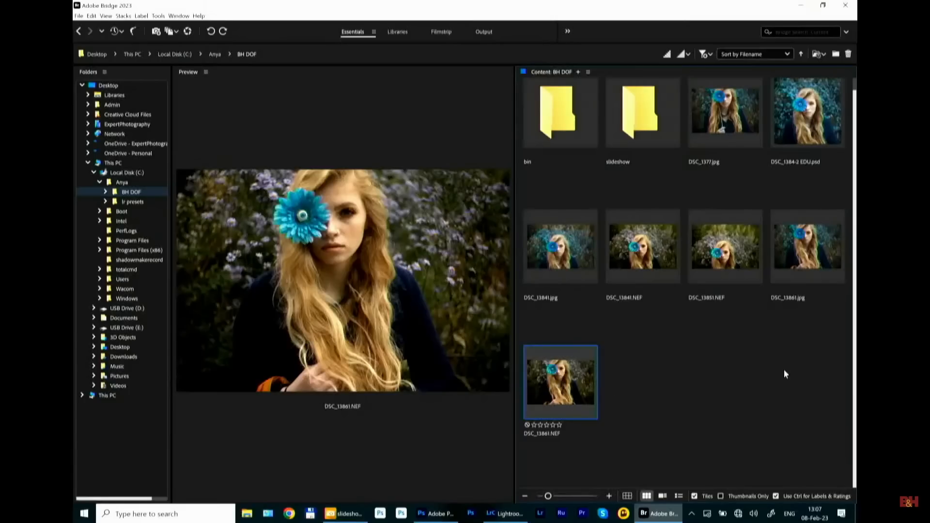
click(633, 248)
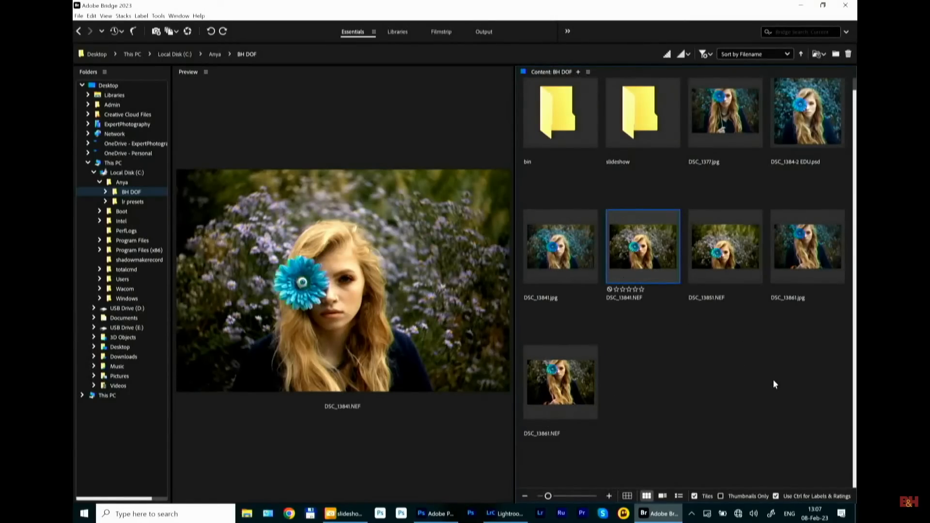
click(568, 388)
click(633, 250)
click(572, 385)
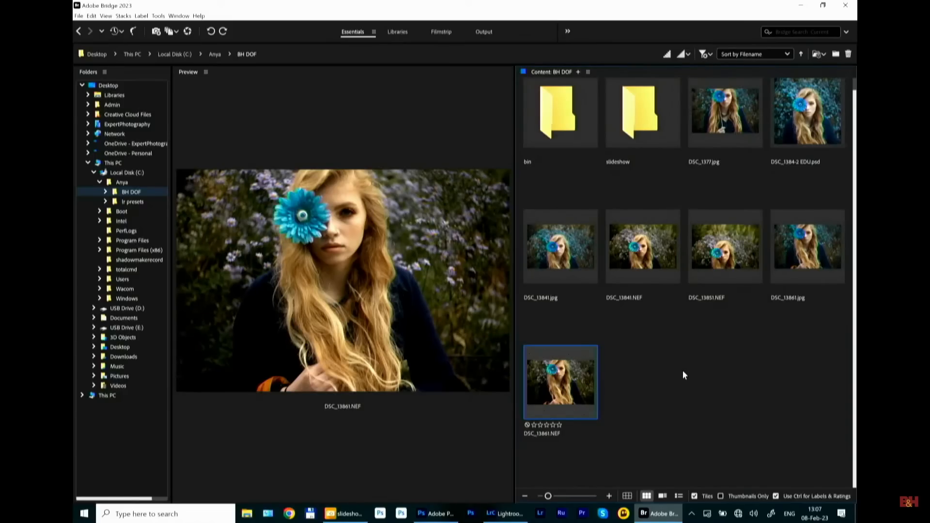
Add DSC_13841.NEF and DSC_13861.NEF to the Lightroom Classic catalog and open the first from the BH DOF folder for developing.
click(645, 240)
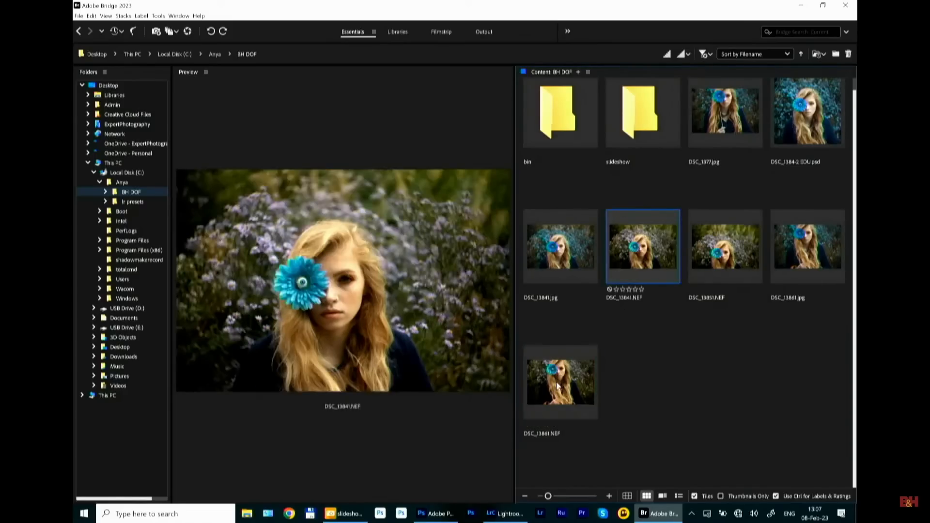
ctrl+click(565, 385)
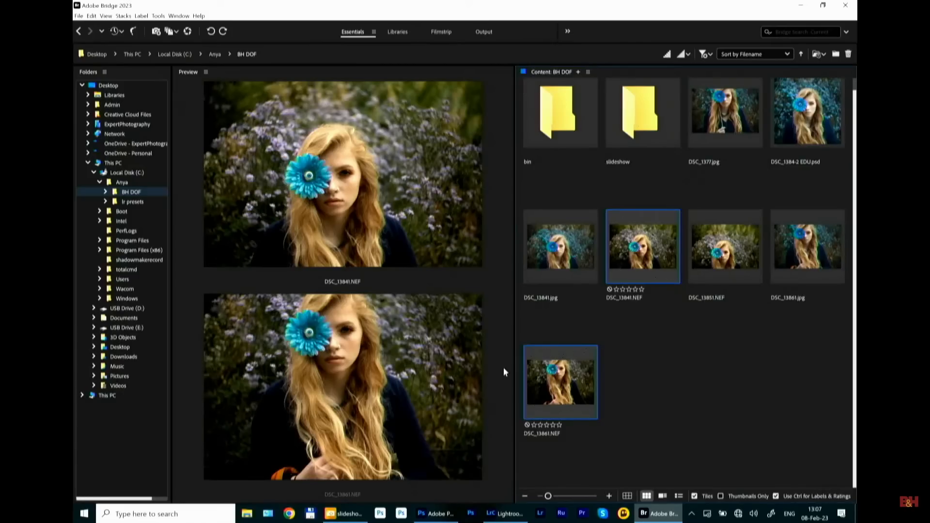
drag(568, 386, 508, 203)
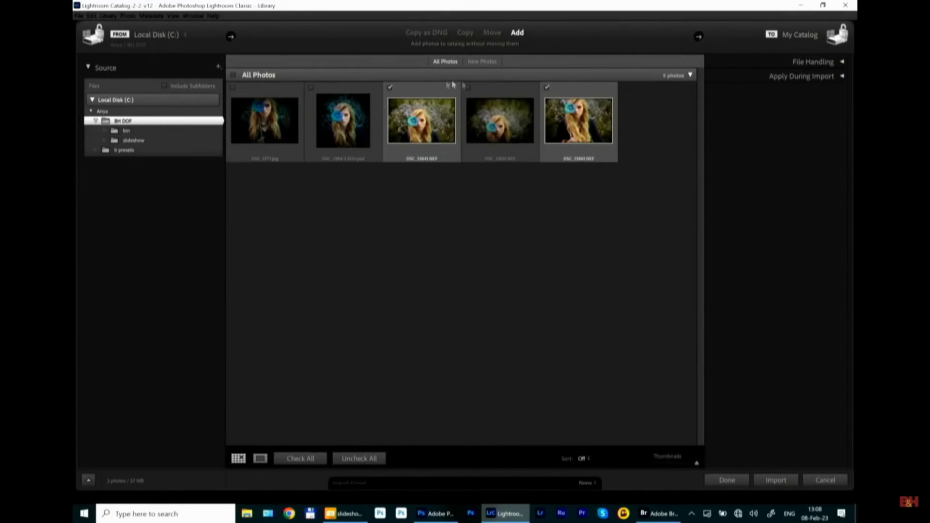
click(776, 481)
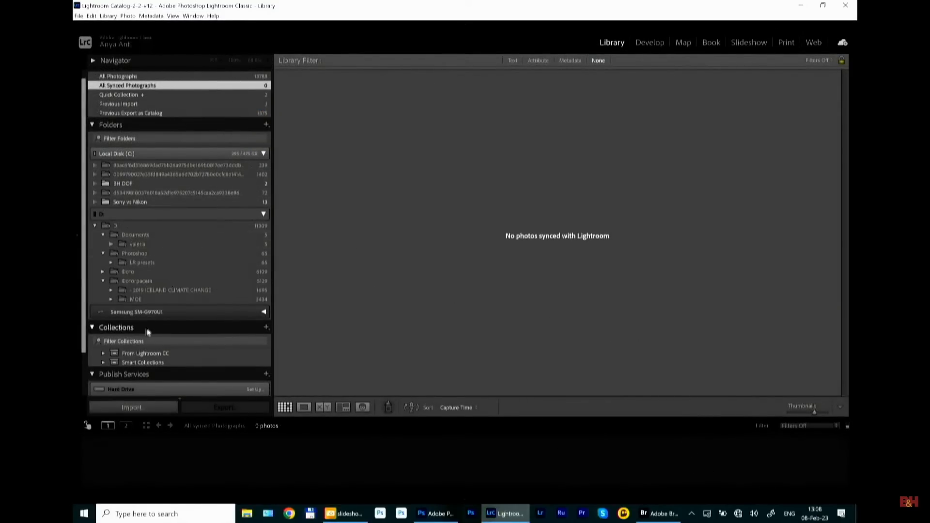
click(160, 184)
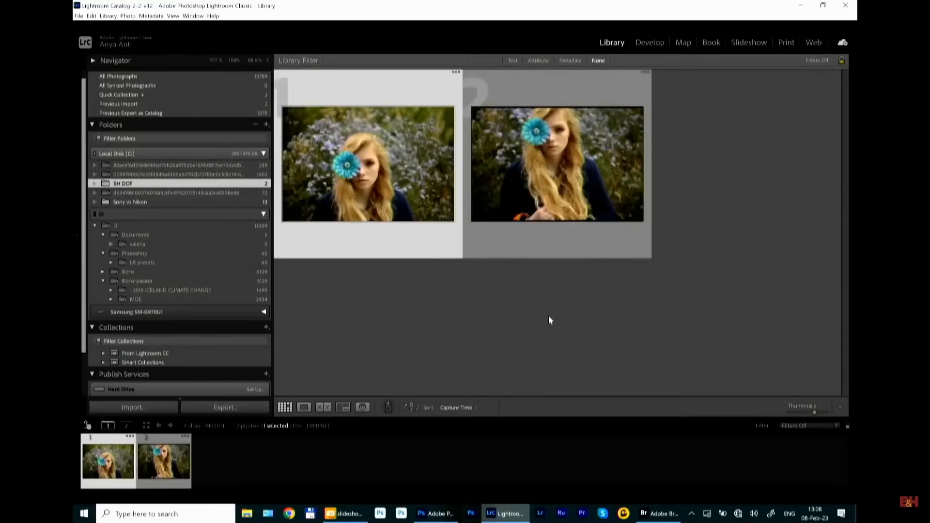
click(648, 44)
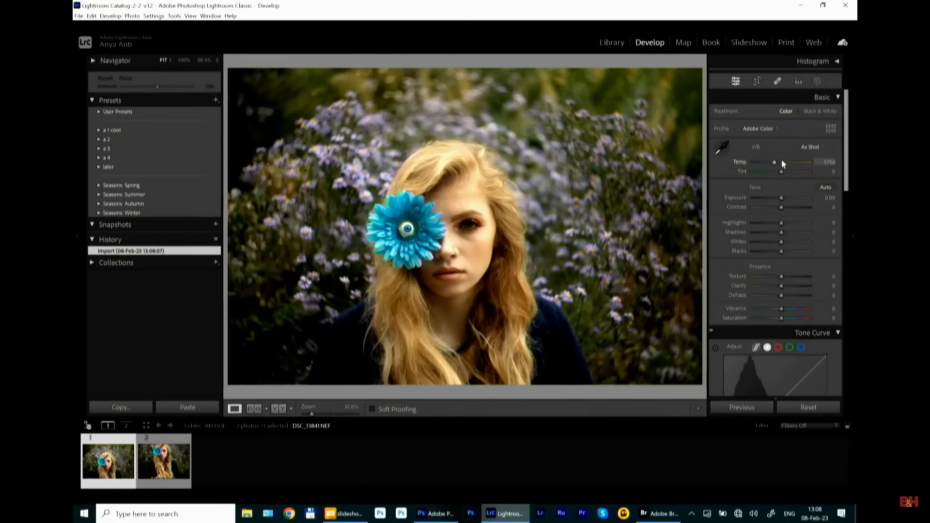
Cool the photo's white balance to a temperature of 5000 and set the tint to +5.
key(Down)
key(Down)
key(Down)
key(Down)
key(Down)
key(Down)
key(Down)
key(Down)
key(Down)
key(Down)
key(Down)
key(Down)
key(Down)
key(Down)
key(Down)
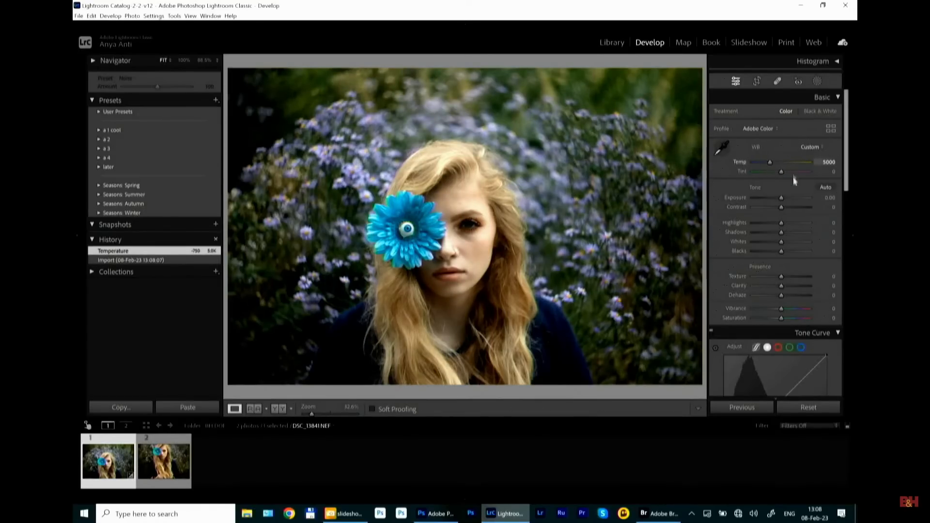
drag(783, 172, 784, 174)
Set Highlights to -54, Shadows to +50 and Dehaze to +10.
scroll(815, 231, down, 3)
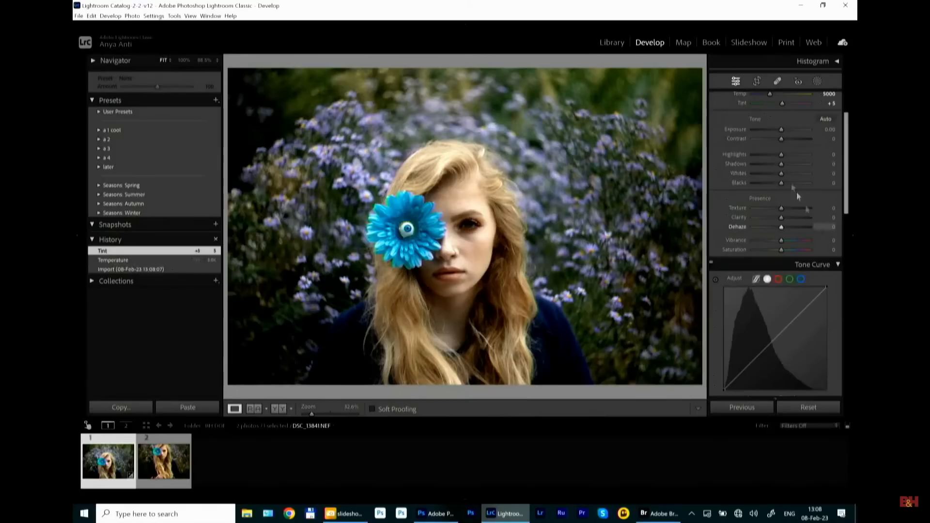
drag(781, 155, 796, 174)
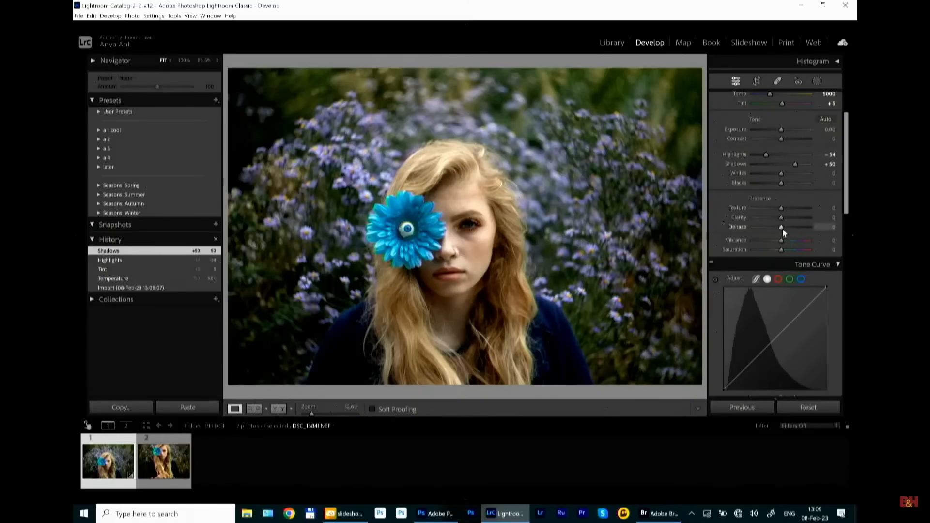
drag(782, 228, 784, 229)
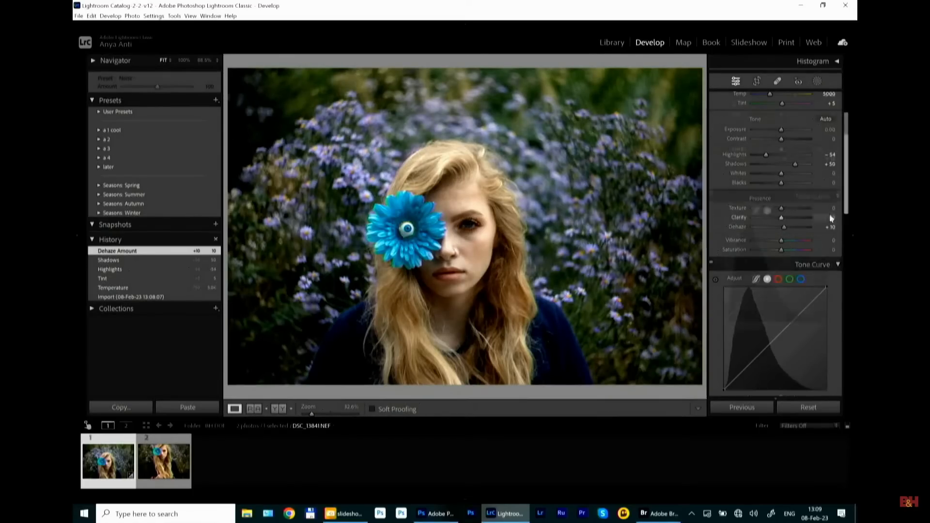
Build a matte point curve with a highlight anchor at 173, a raised black point and the white point's output at 241.
scroll(830, 215, down, 3)
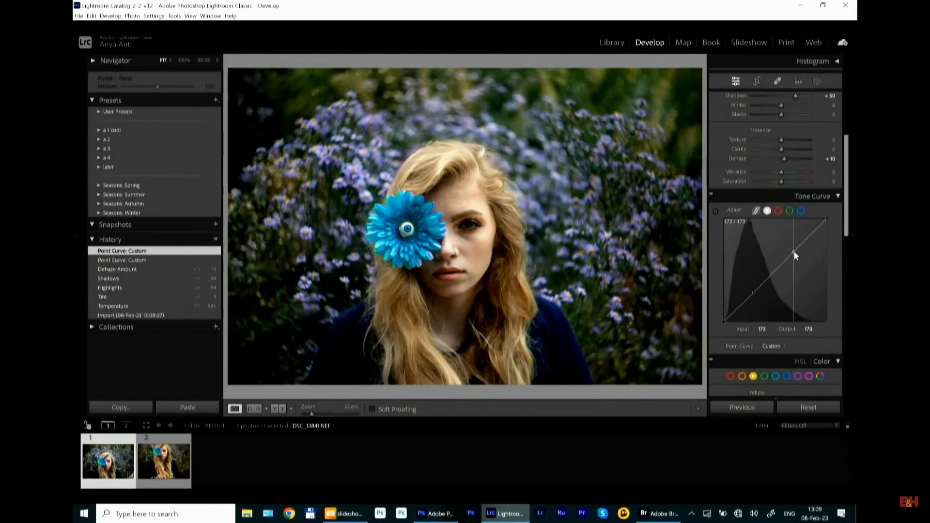
click(794, 251)
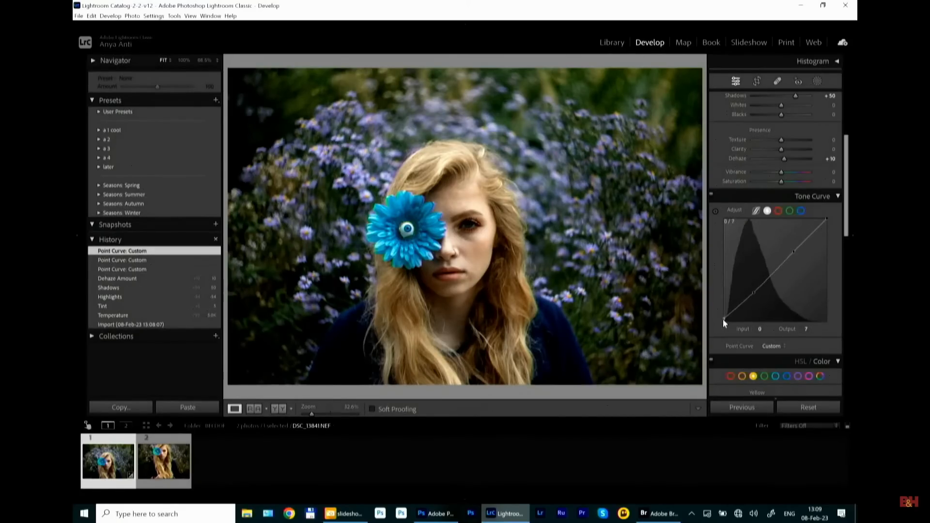
drag(723, 318, 724, 314)
drag(826, 219, 828, 224)
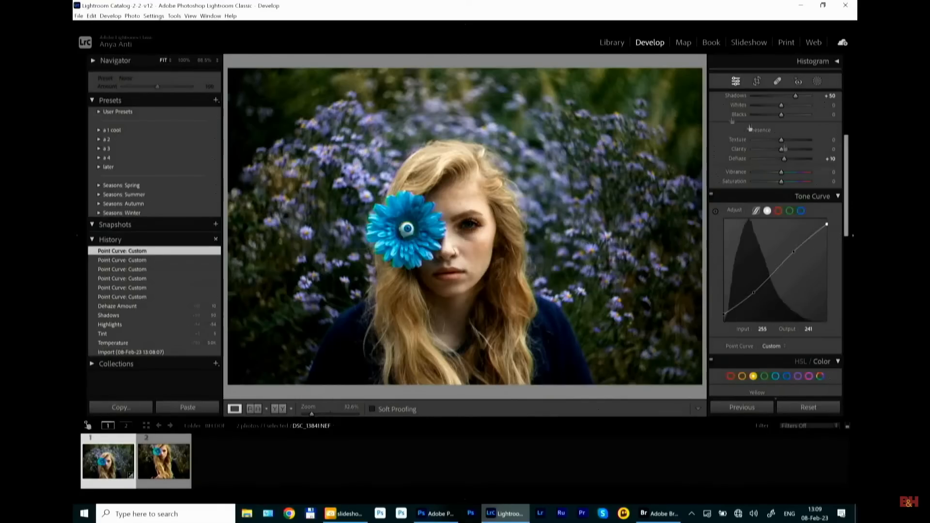
Compare the photo with and without the tone curve adjustment.
click(711, 196)
click(711, 196)
click(711, 196)
click(712, 196)
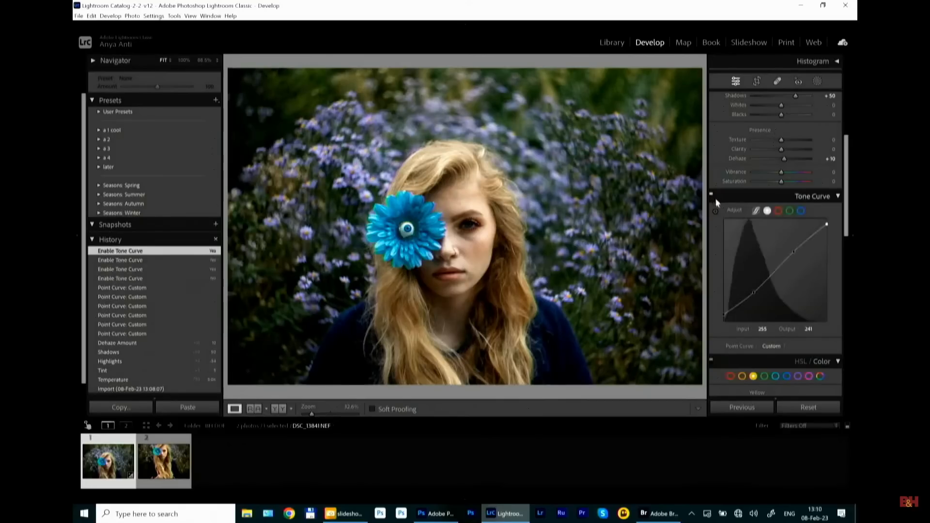
On the blue channel curve, raise the black point's output to 5 and anchor the shadows at input 66, output 65.
click(162, 100)
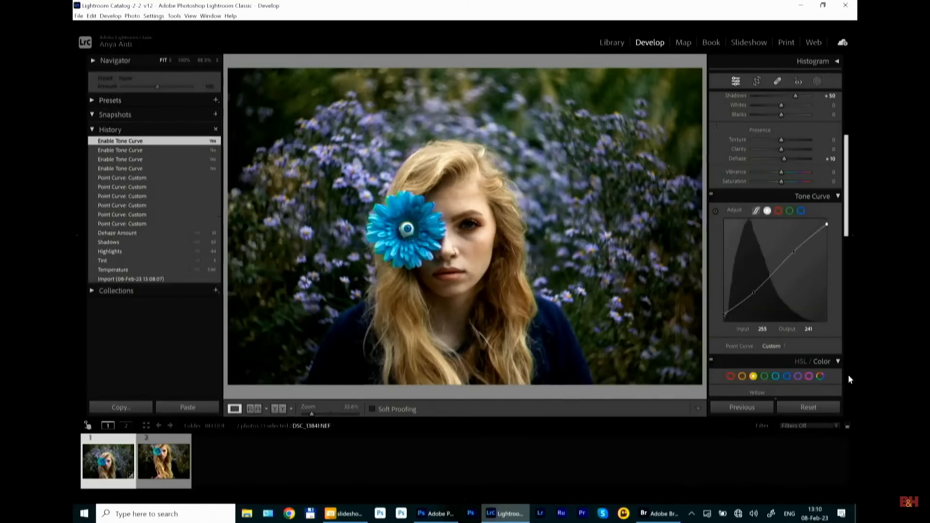
click(801, 211)
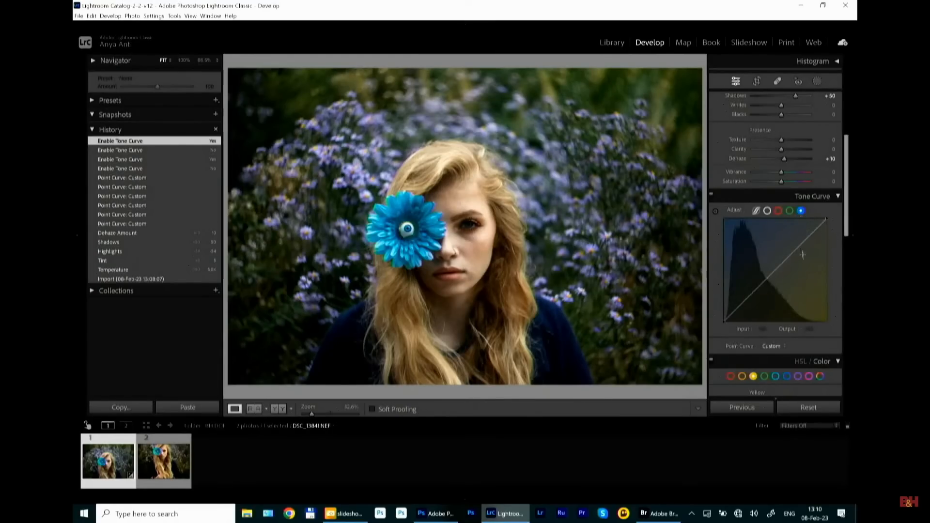
click(750, 295)
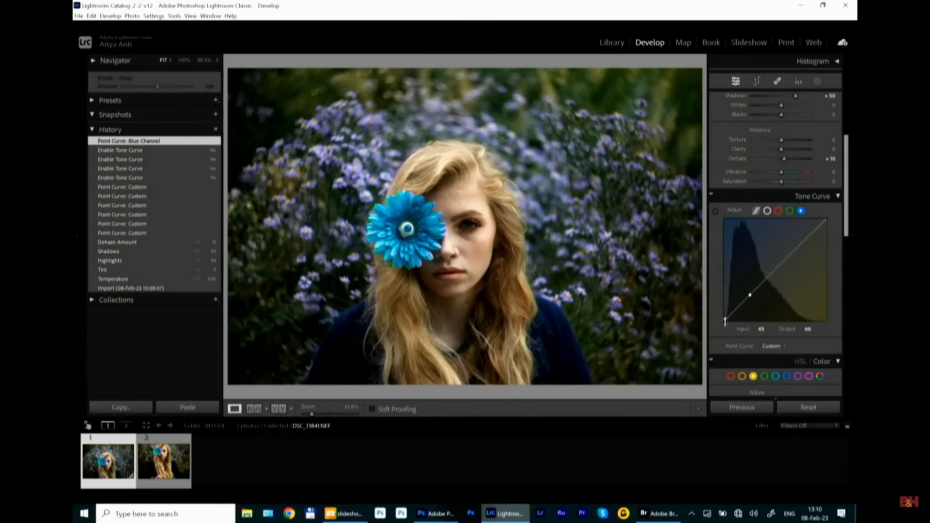
drag(723, 321, 723, 320)
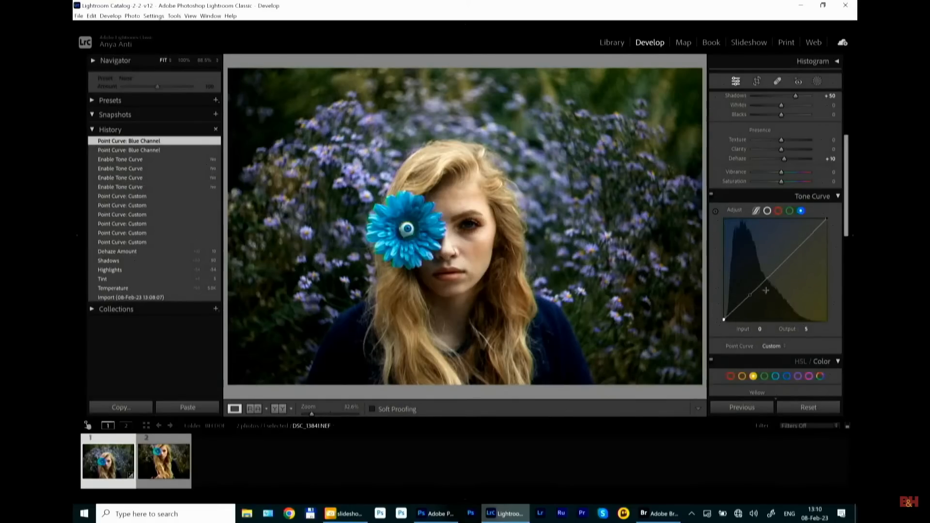
click(749, 295)
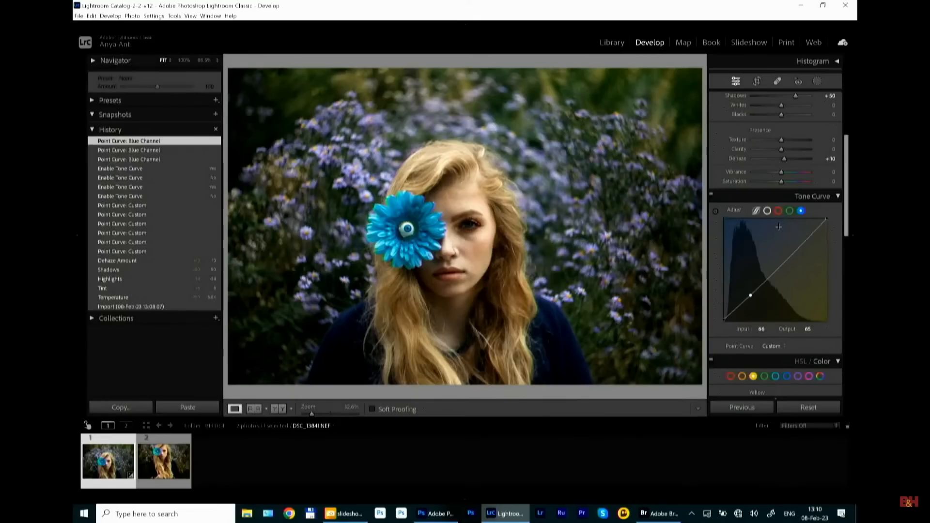
click(710, 198)
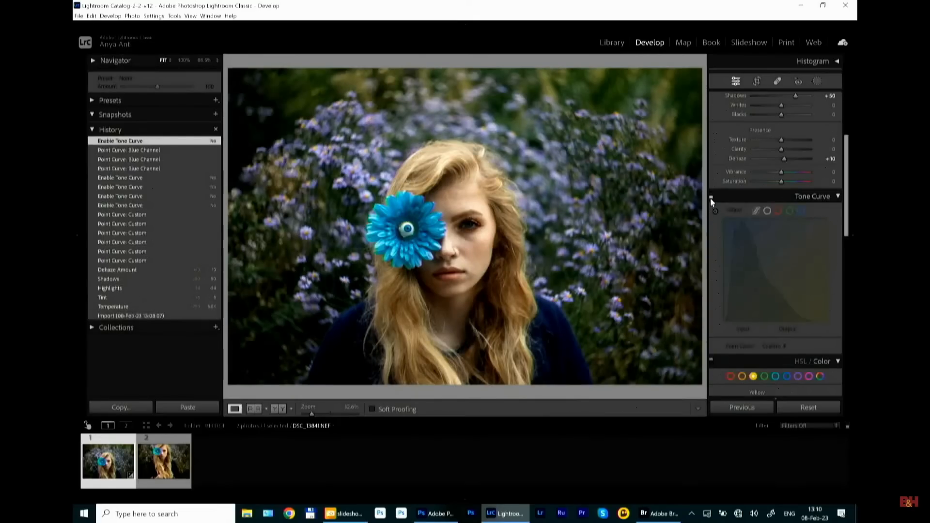
click(710, 198)
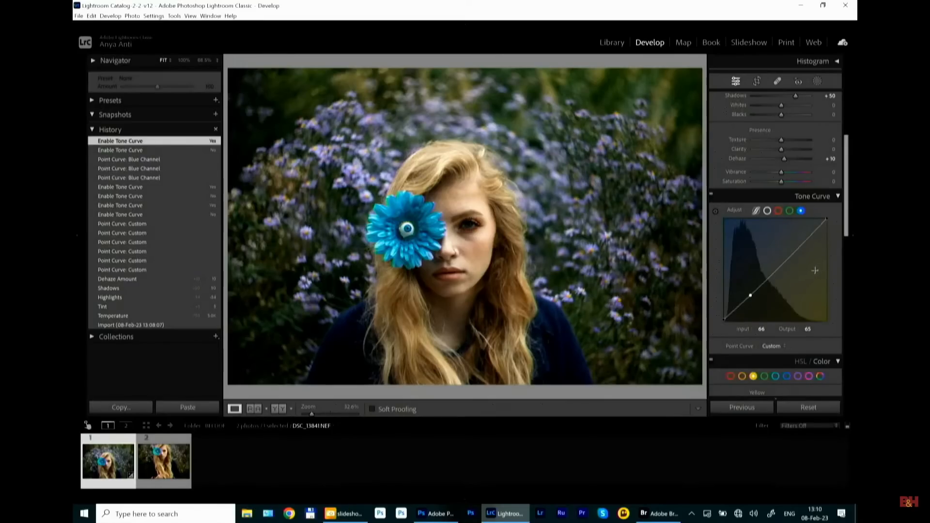
Show the hue, saturation and luminance sliders grouped by colour for all colours, and hide the module picker.
scroll(813, 272, down, 5)
click(797, 159)
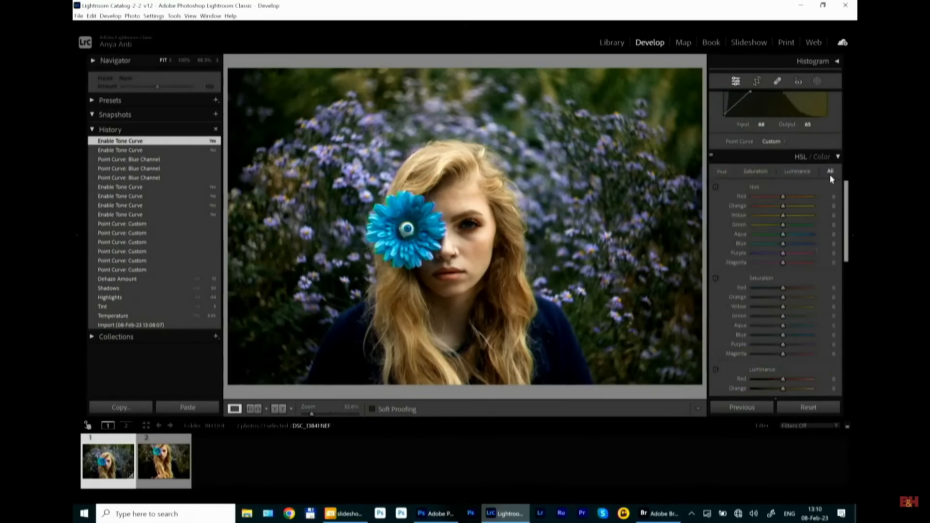
click(821, 158)
click(819, 172)
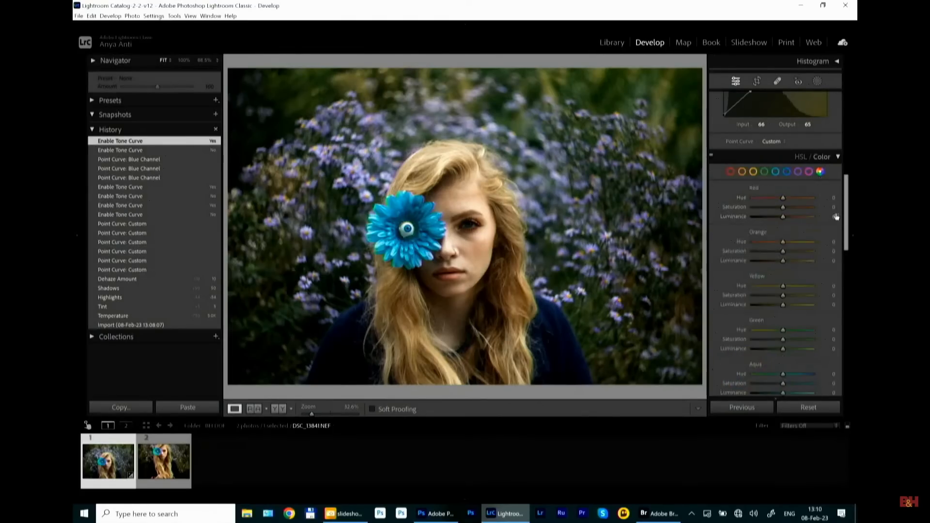
scroll(836, 214, down, 3)
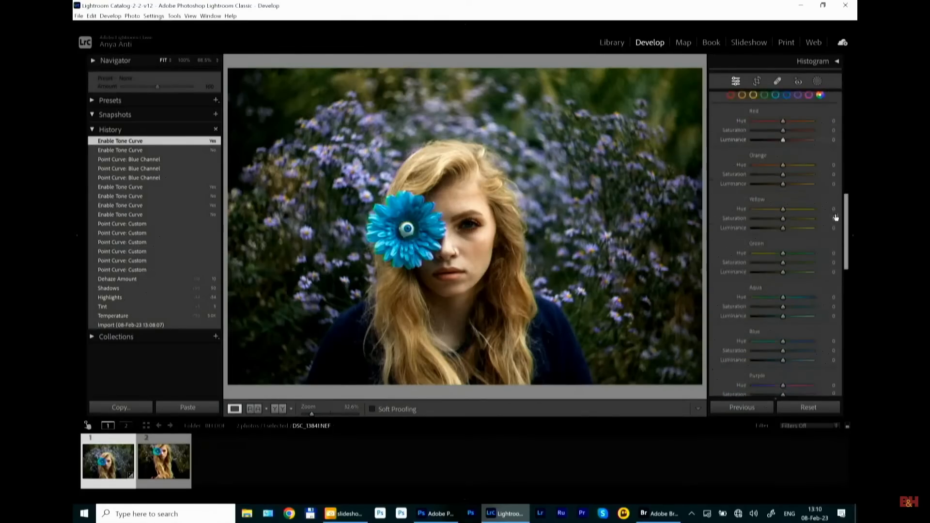
click(466, 24)
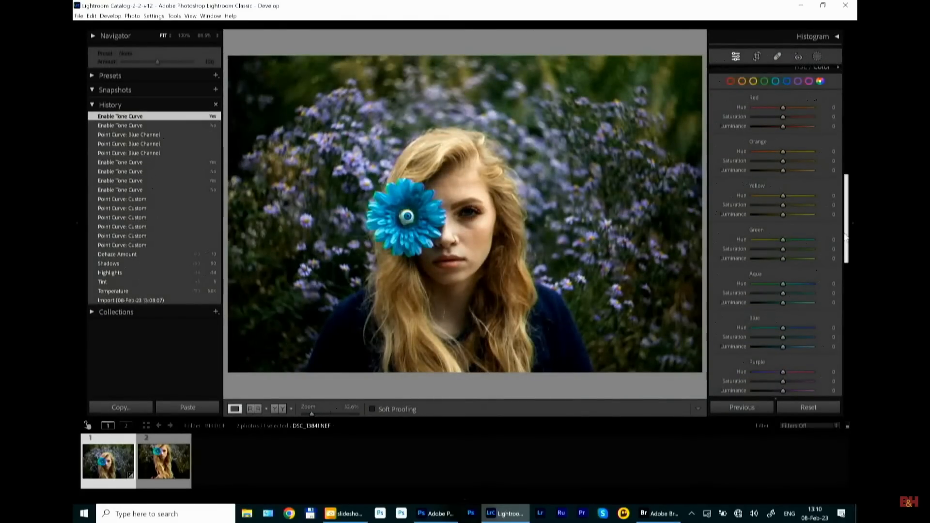
Shift the orange hue to -13 and the yellow hue to -26.
drag(845, 238, 846, 240)
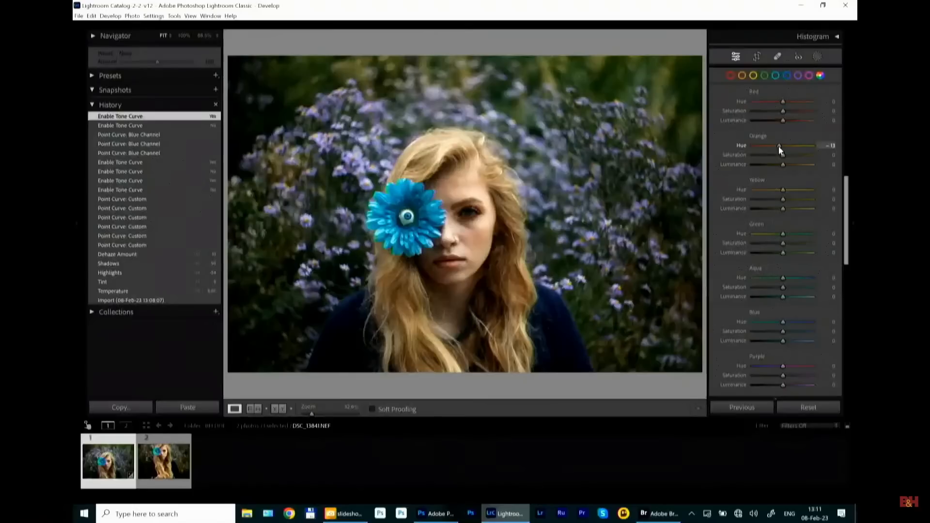
click(778, 147)
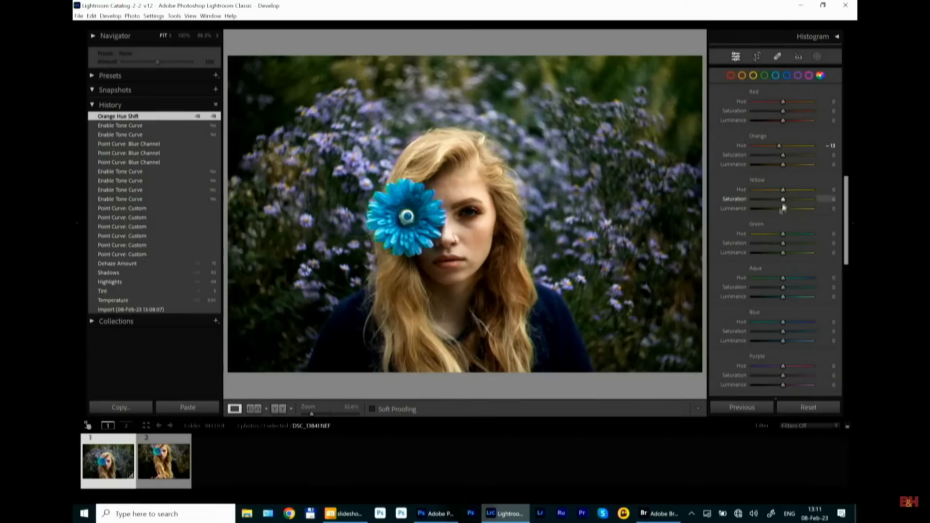
drag(785, 190, 779, 194)
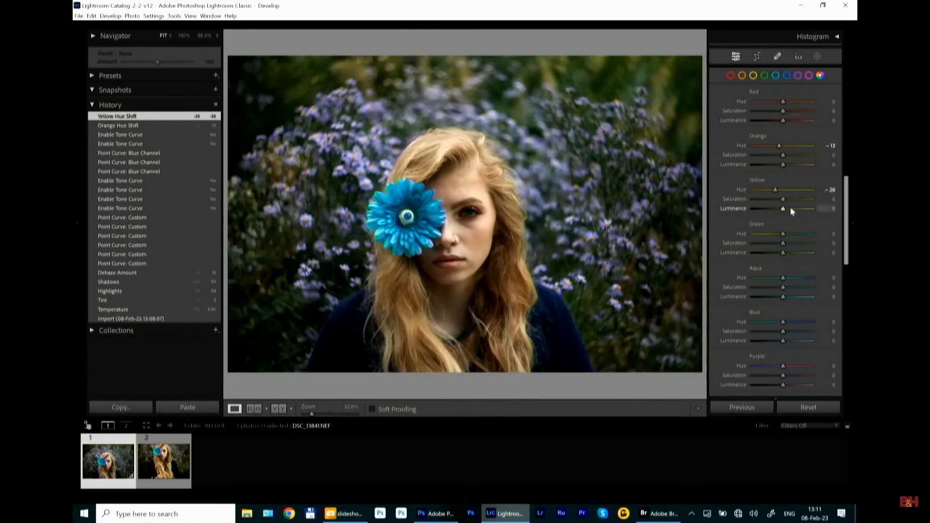
Mute the greens with hue -100, saturation -68 and luminance -45.
drag(783, 234, 715, 232)
mouse_move(782, 245)
mouse_down()
mouse_move(757, 237)
mouse_move(777, 252)
mouse_move(769, 251)
mouse_up()
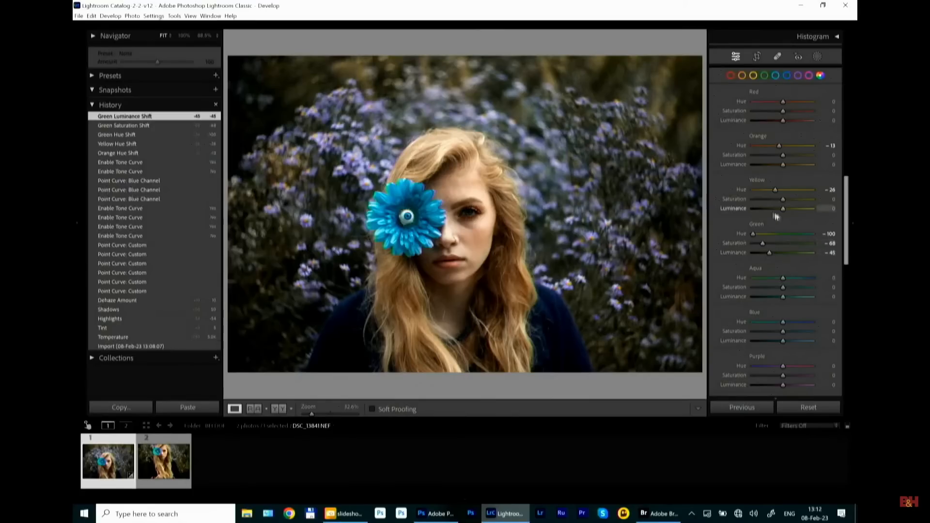
Turn the blues toward purple with hue +100, saturation -9 and luminance +21.
scroll(810, 249, down, 2)
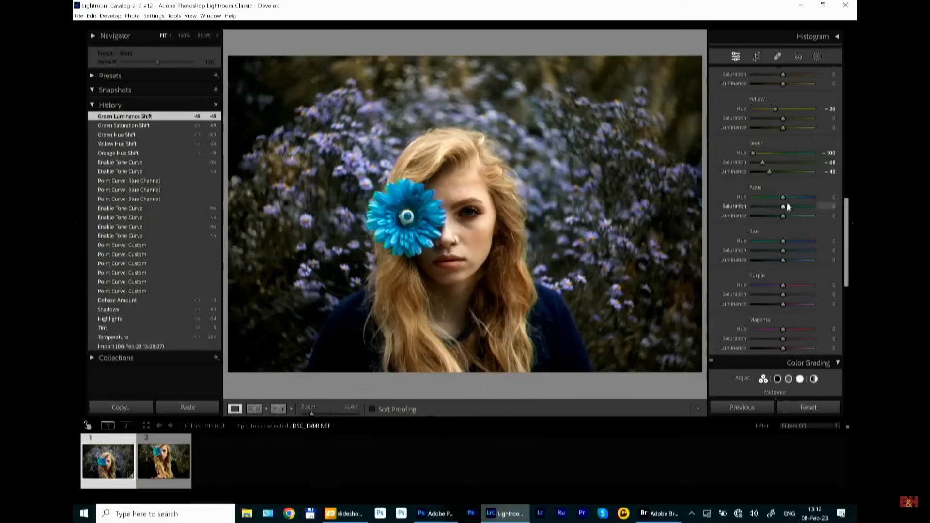
drag(782, 241, 854, 258)
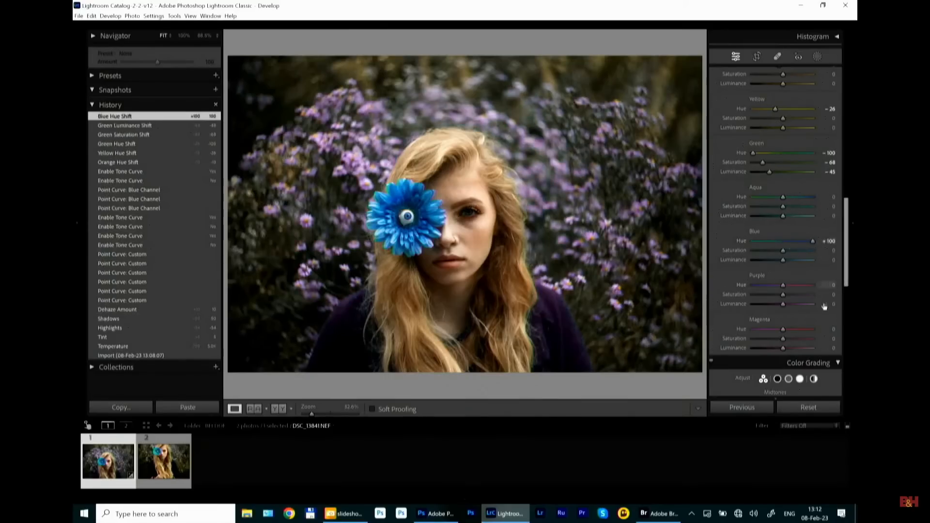
mouse_move(782, 251)
mouse_down()
mouse_move(788, 262)
mouse_move(782, 252)
mouse_up()
drag(785, 260, 790, 262)
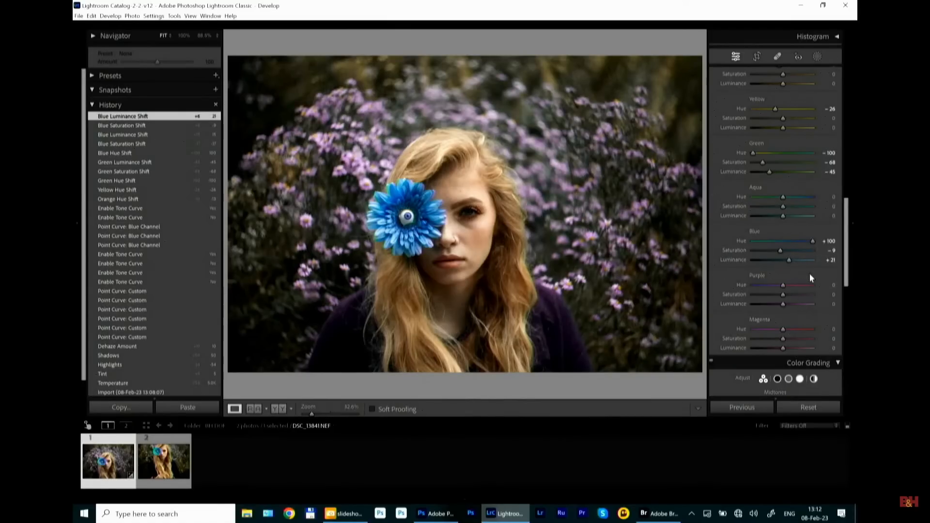
Reset the blue hue, saturation and luminance to 0, and set aqua to hue +100, saturation -11 and luminance +14.
double_click(813, 241)
double_click(801, 250)
double_click(791, 260)
drag(783, 196, 789, 217)
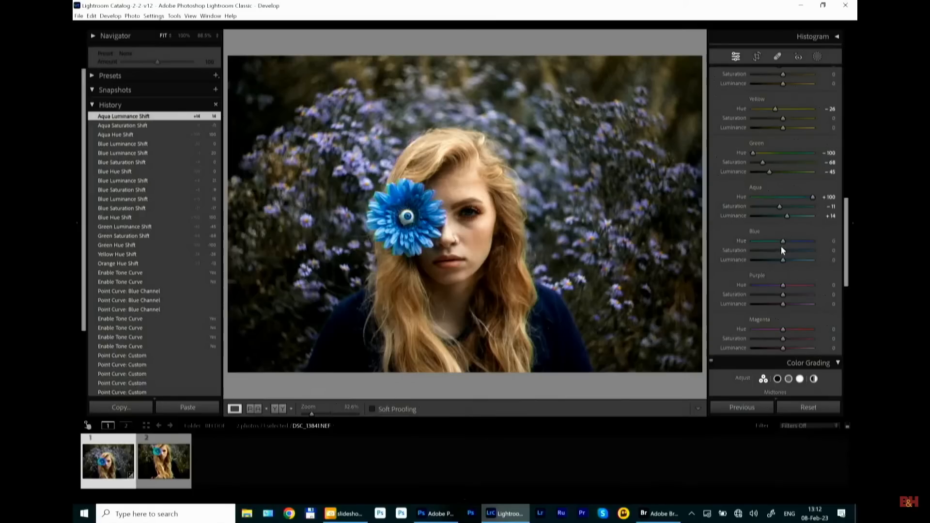
Shift the blues to hue -43 with luminance -16, and set the purple hue to -100.
drag(784, 240, 778, 260)
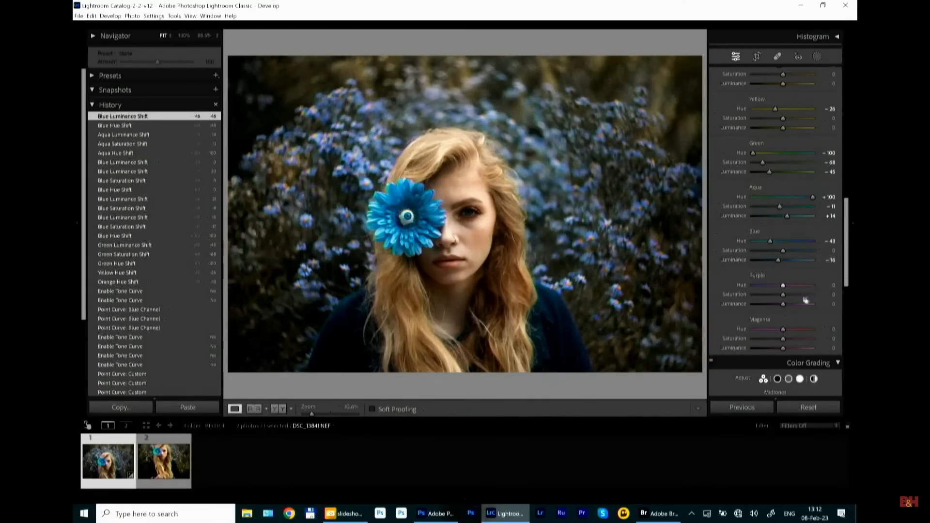
drag(787, 286, 639, 285)
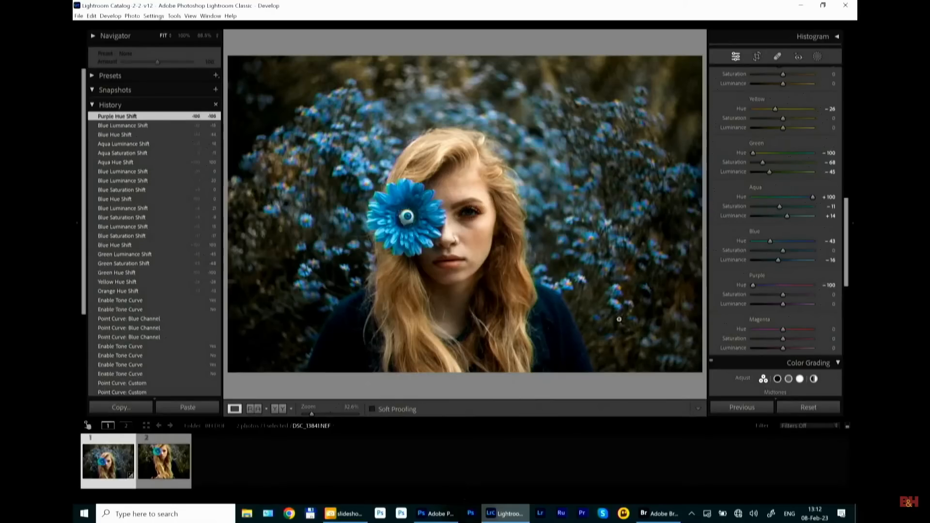
Set the magenta hue to +21 and the magenta saturation to -26.
scroll(780, 281, down, 3)
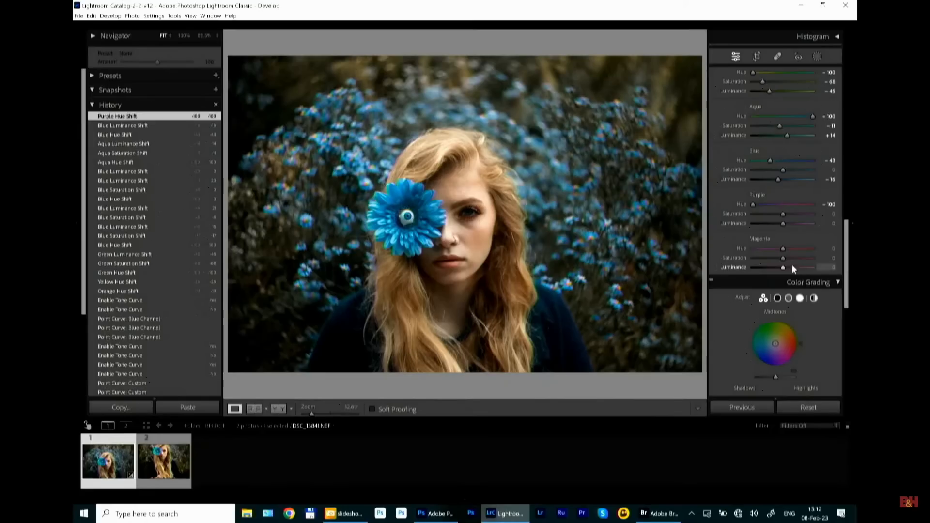
drag(783, 249, 790, 252)
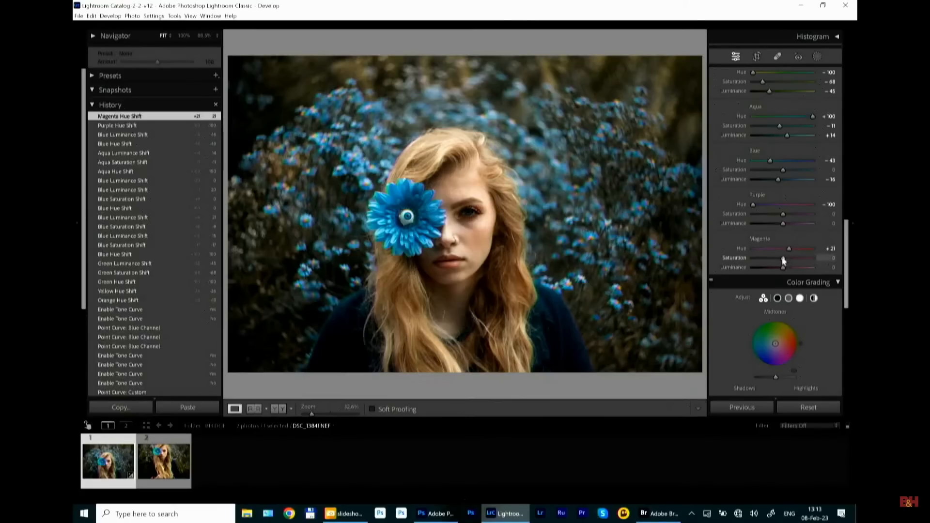
drag(773, 260, 775, 259)
Compare the portrait with and without the HSL color adjustments, leaving them enabled.
scroll(833, 205, up, 4)
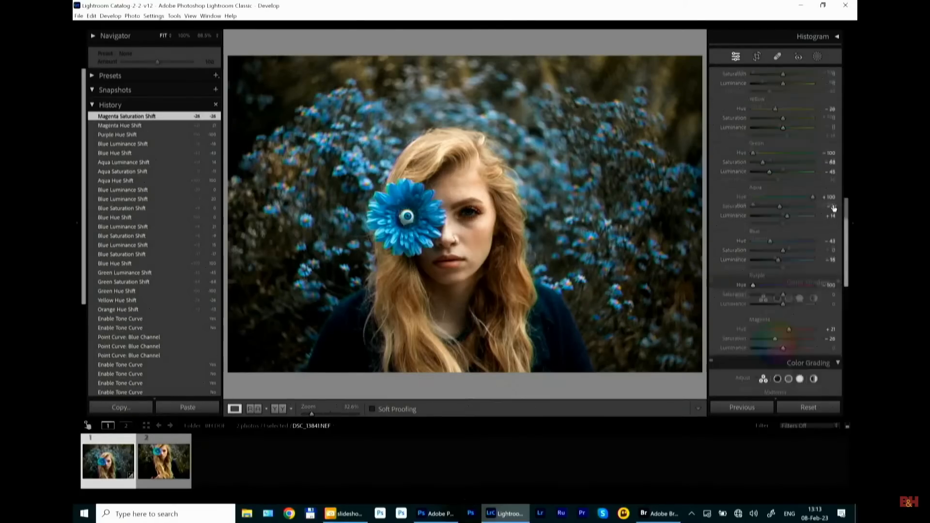
scroll(835, 209, up, 2)
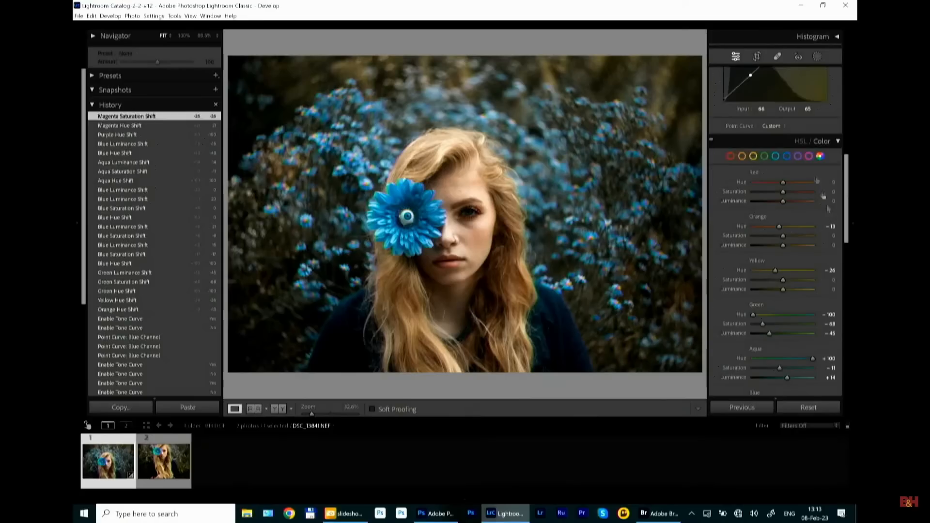
click(712, 142)
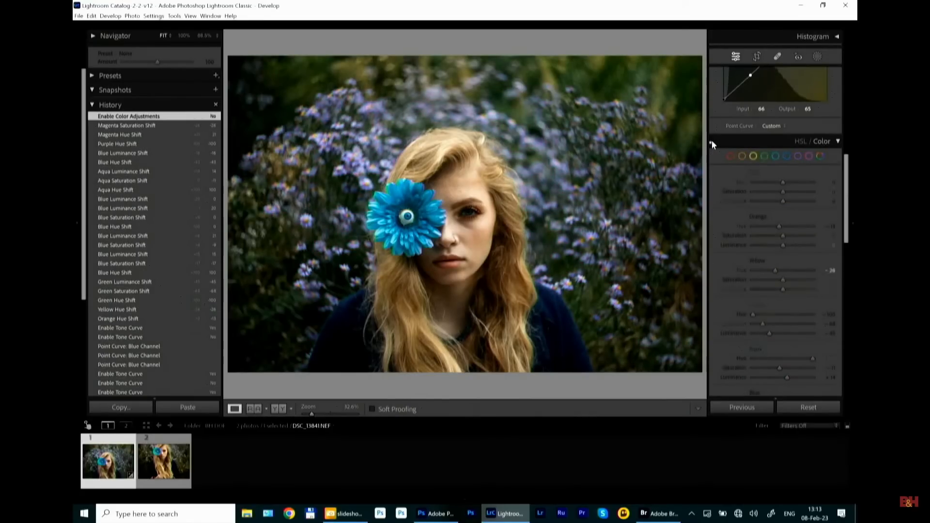
click(711, 141)
click(711, 141)
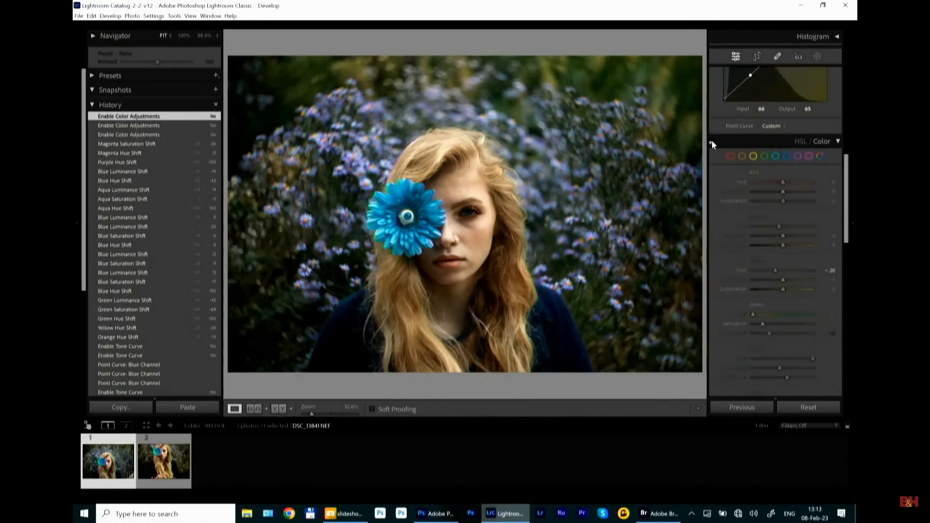
click(710, 141)
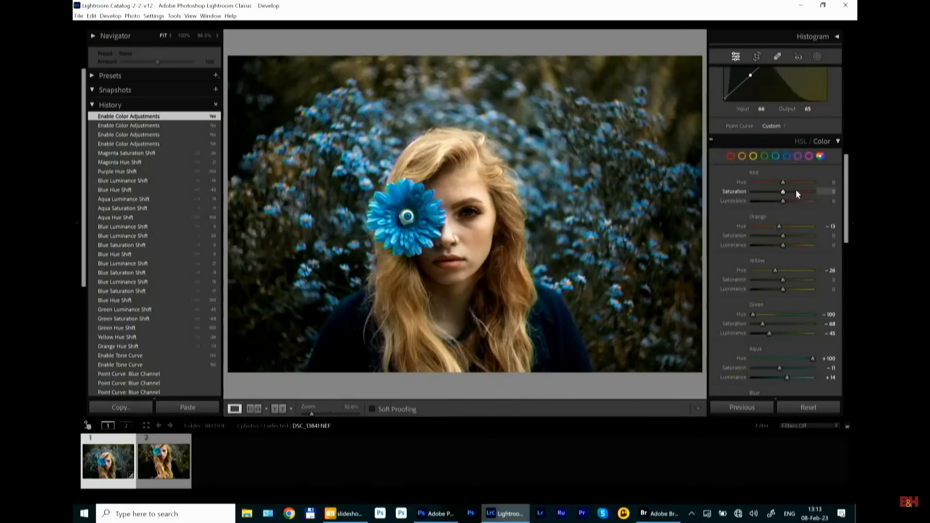
Tint the shadows with color grading at hue 34 and saturation 6.
scroll(795, 191, down, 6)
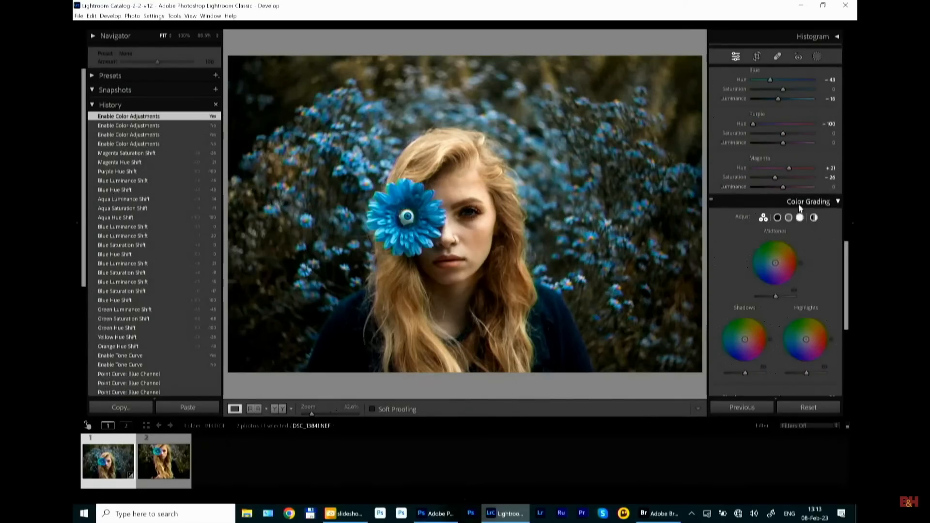
click(777, 218)
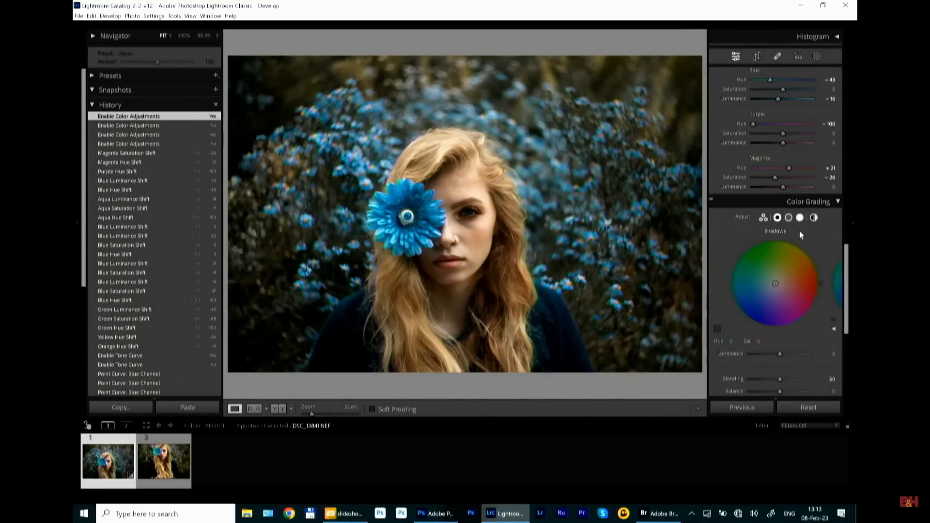
scroll(807, 231, down, 3)
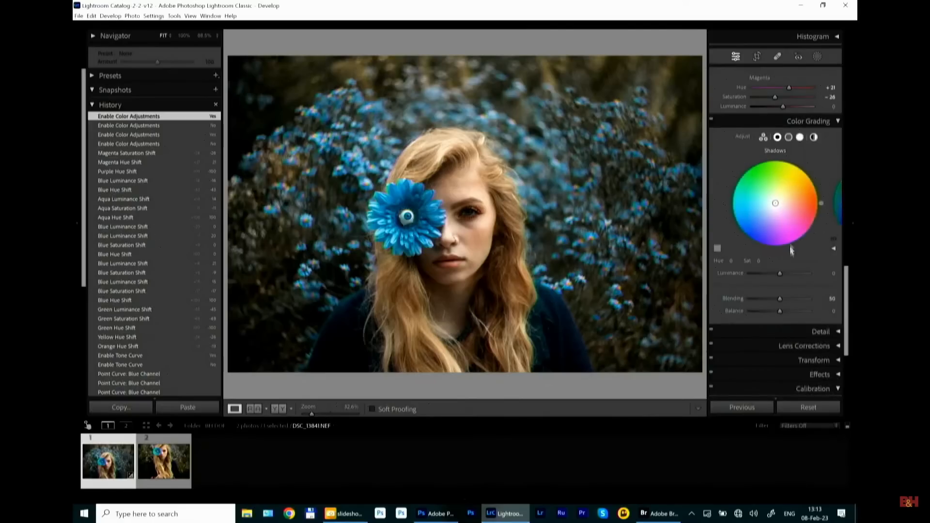
drag(824, 210, 819, 194)
drag(760, 261, 760, 259)
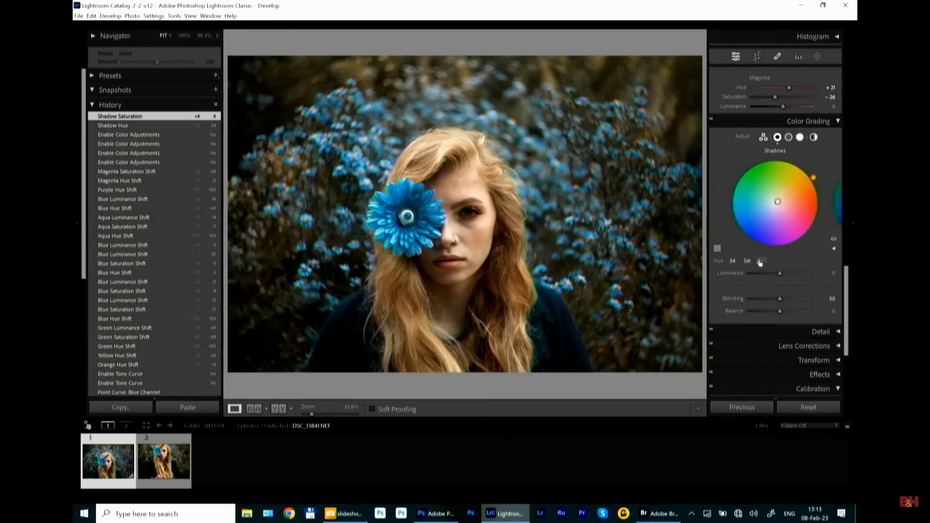
Tint the highlights blue with color grading at hue 204 and saturation 16.
click(799, 139)
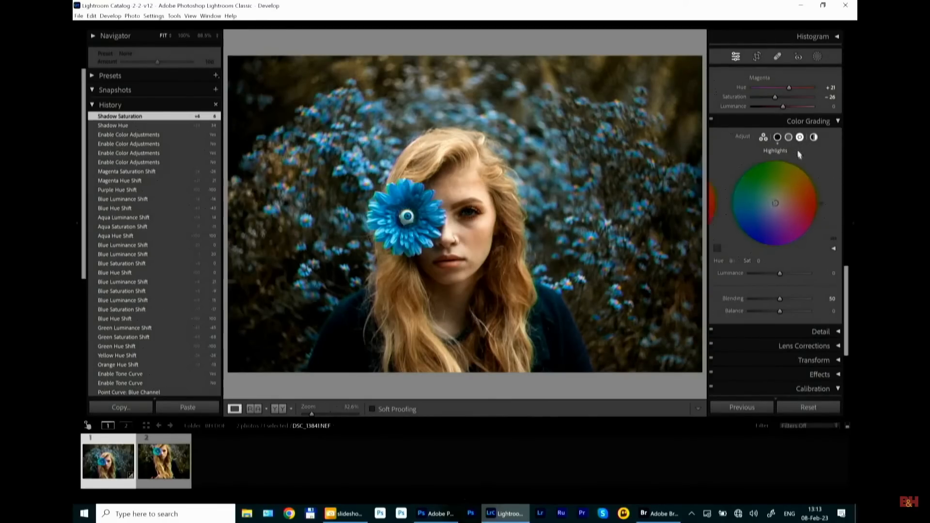
drag(821, 203, 817, 184)
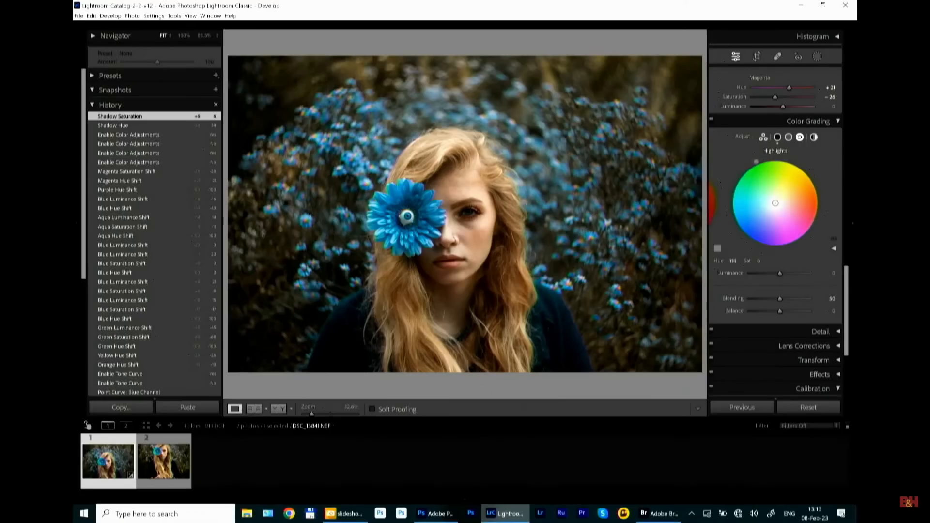
drag(729, 201, 734, 230)
mouse_move(759, 262)
mouse_down()
mouse_move(772, 261)
mouse_move(764, 259)
mouse_up()
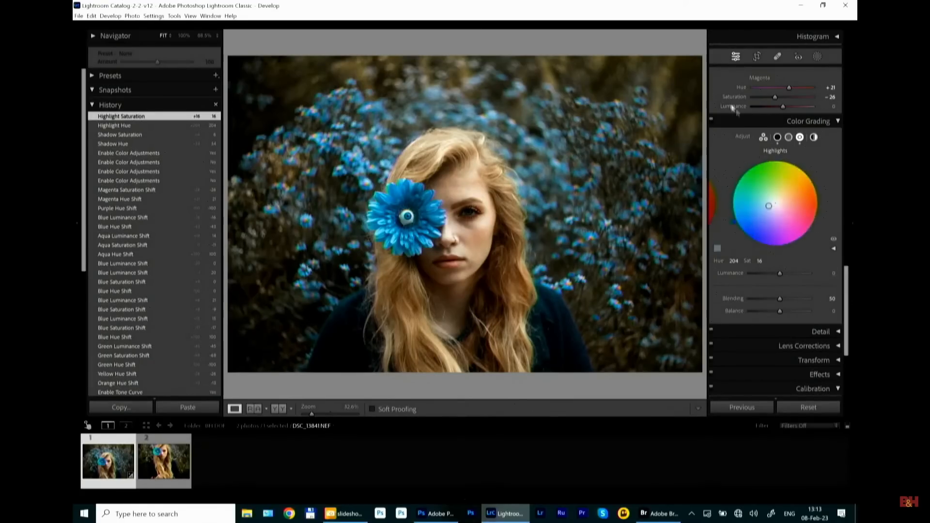
Compare the portrait with and without the color grading, leaving it enabled.
click(711, 120)
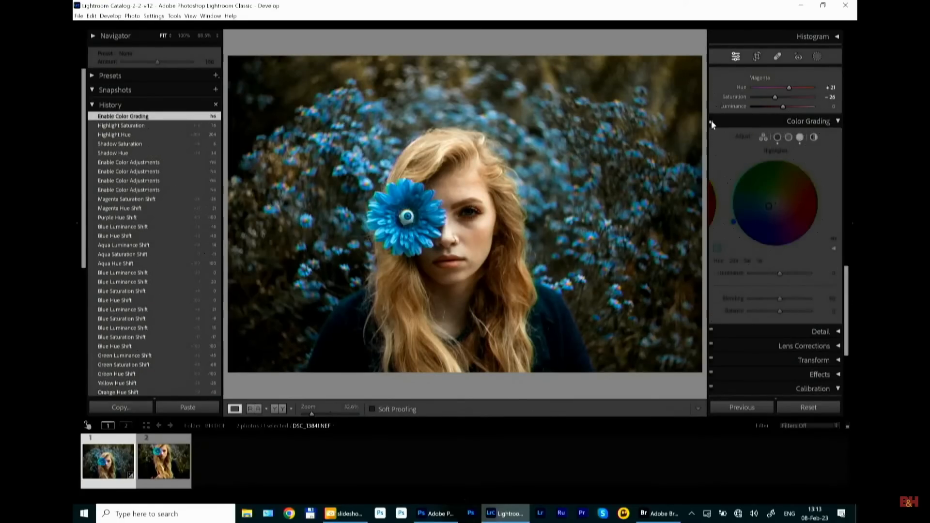
click(711, 121)
click(711, 120)
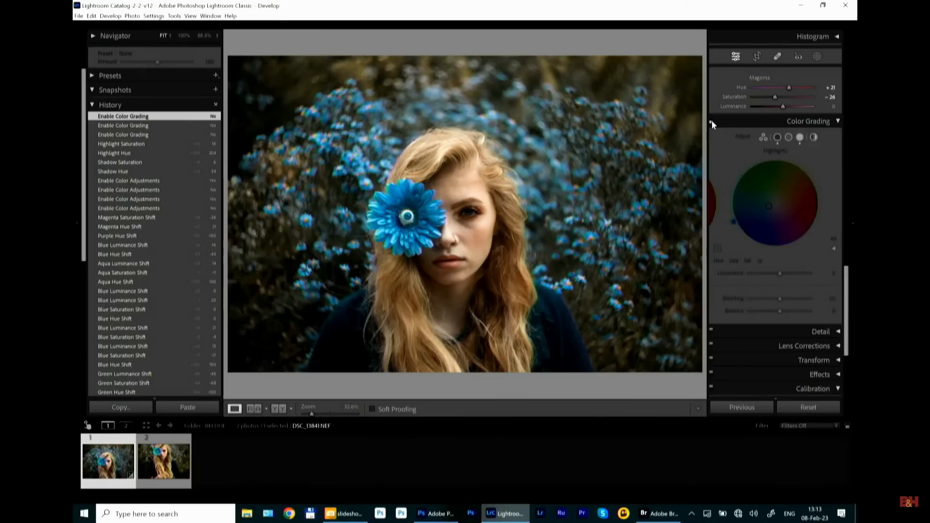
click(711, 120)
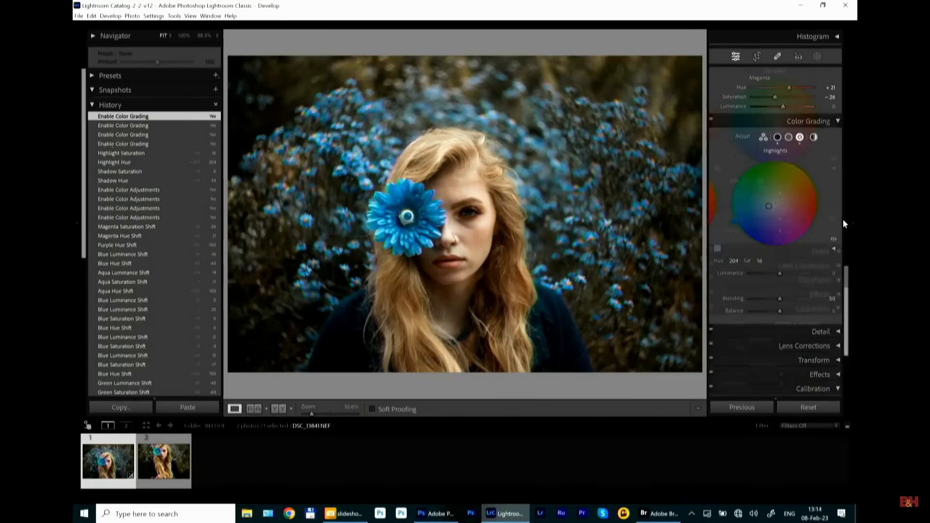
Calibrate the red primary to hue +28 and saturation +29, and the green primary to hue +4 and saturation -9.
scroll(833, 289, down, 3)
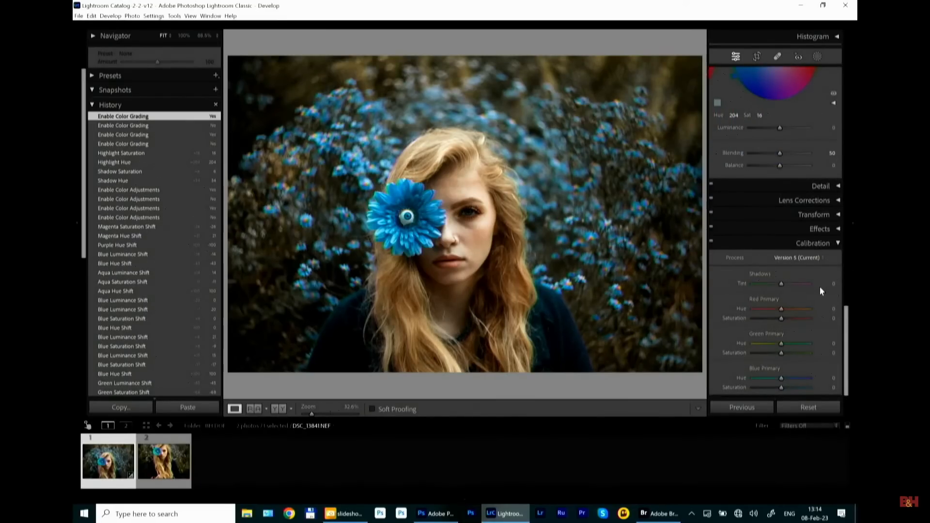
click(784, 310)
drag(787, 313, 778, 352)
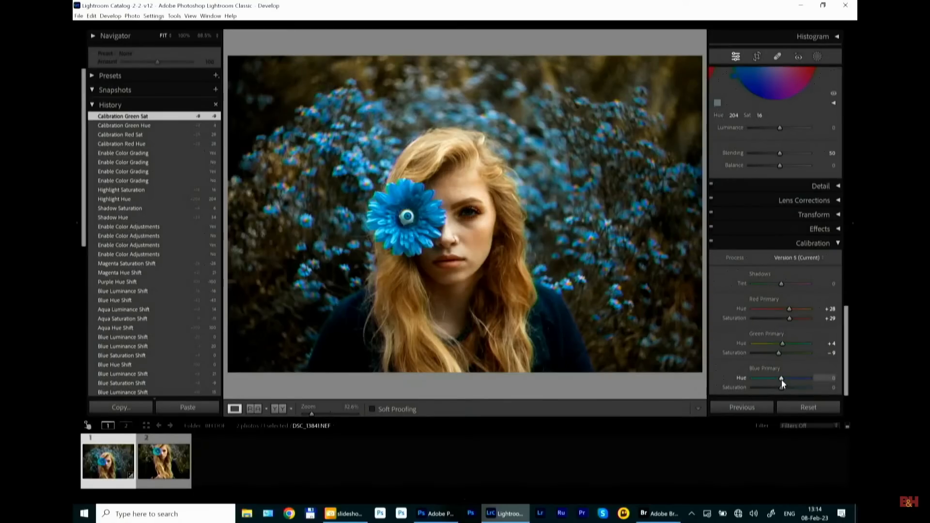
Try the blue primary hue at -100, undo it, and set the blue primary to hue -28 and saturation +30.
drag(781, 381, 733, 380)
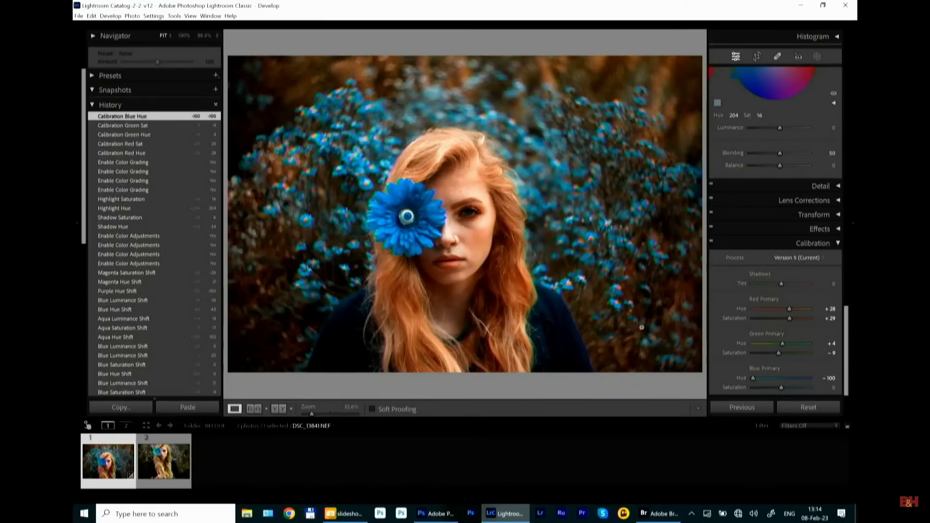
key(ctrl+z)
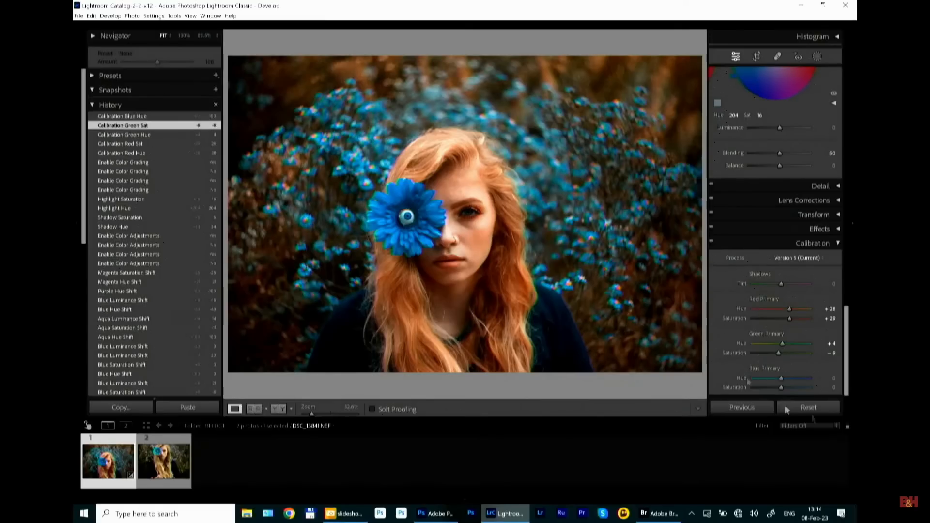
drag(782, 380, 772, 379)
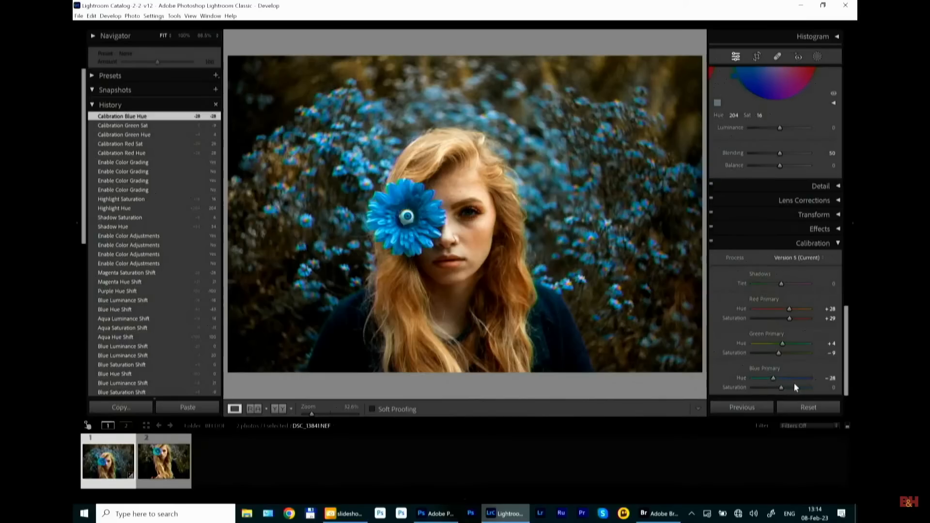
drag(783, 390, 791, 391)
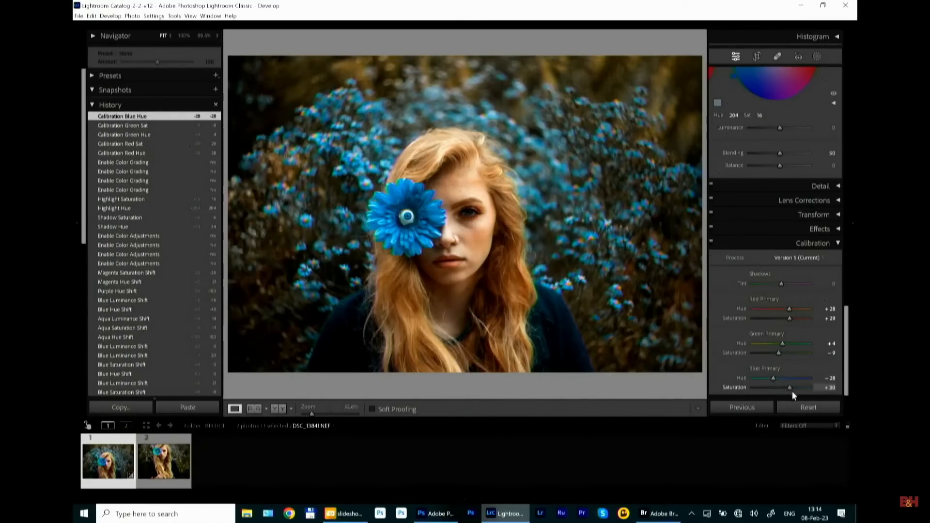
Compare the portrait with and without the camera calibration using the edit history, and leave the calibration enabled.
click(711, 241)
click(181, 126)
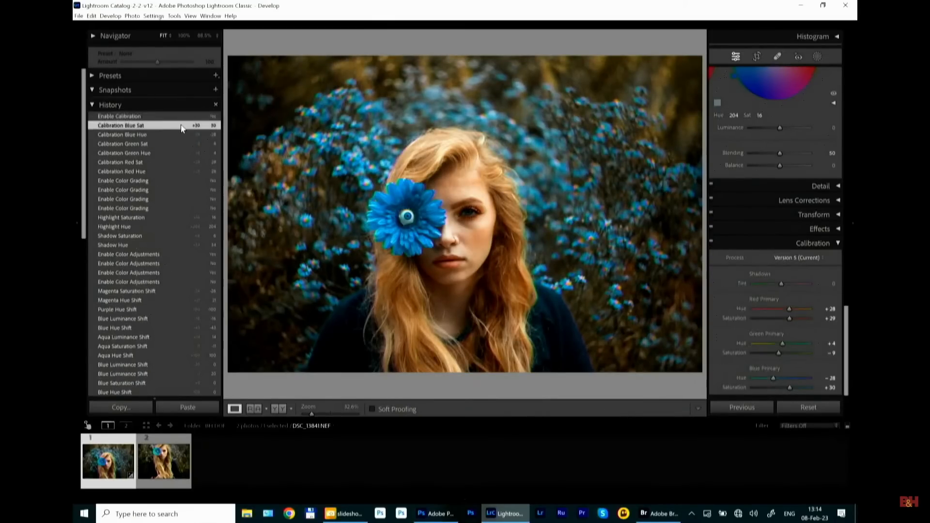
click(182, 115)
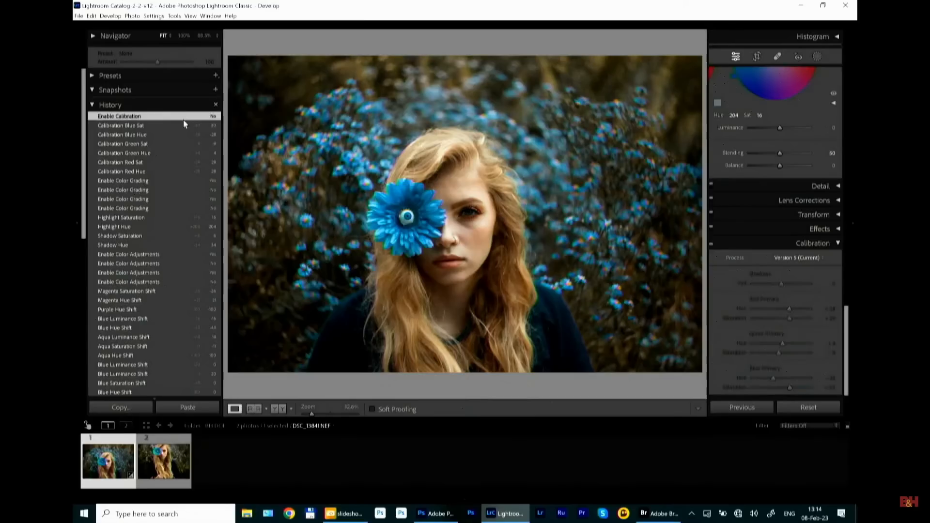
click(185, 125)
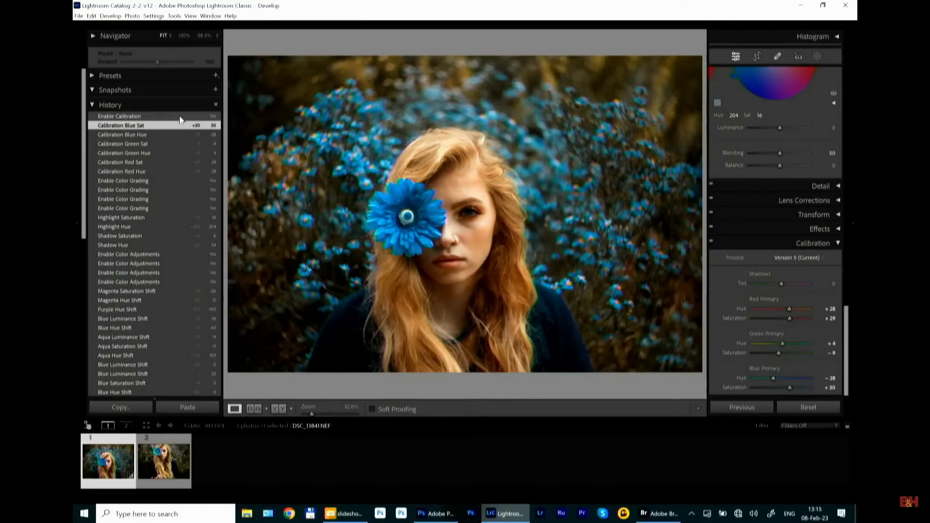
click(181, 117)
click(182, 126)
click(181, 116)
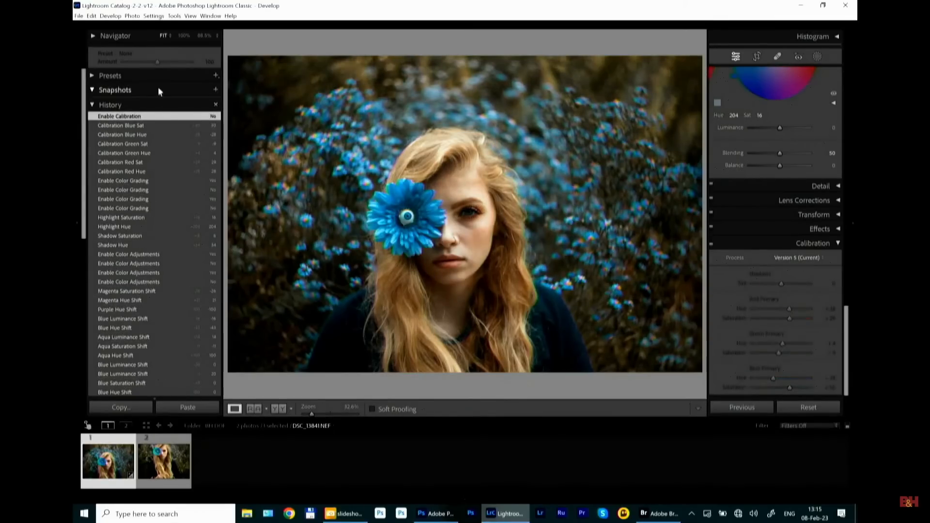
click(712, 245)
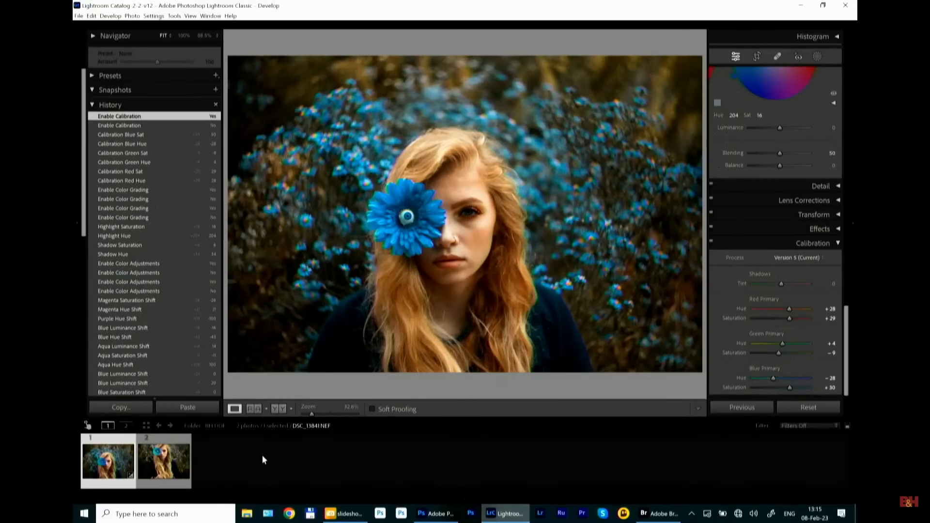
Apply the first portrait's edits to the second portrait, DSC_13861.NEF, by reusing the previous photo's settings.
click(169, 465)
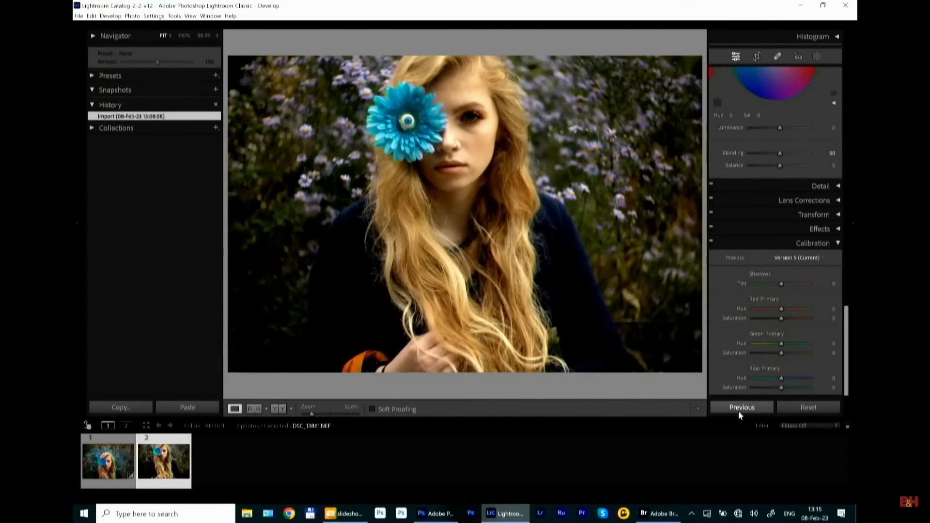
click(742, 408)
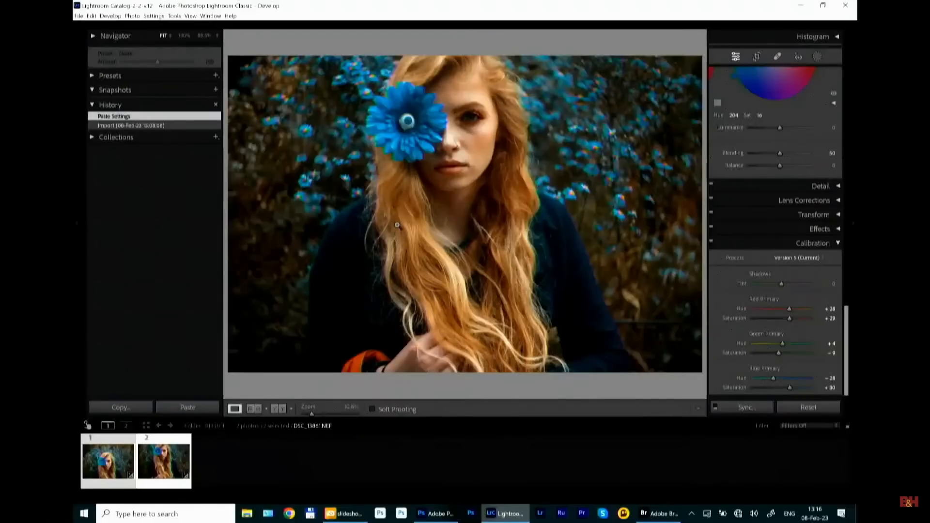
Open the export settings for the two selected portraits and reposition the dialog.
right_click(396, 226)
mouse_move(501, 420)
click(535, 420)
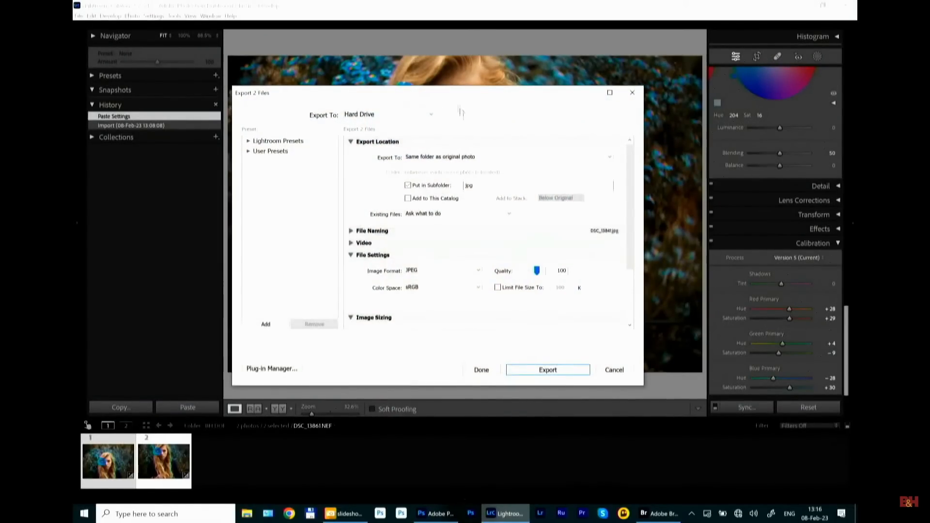
drag(461, 99, 485, 110)
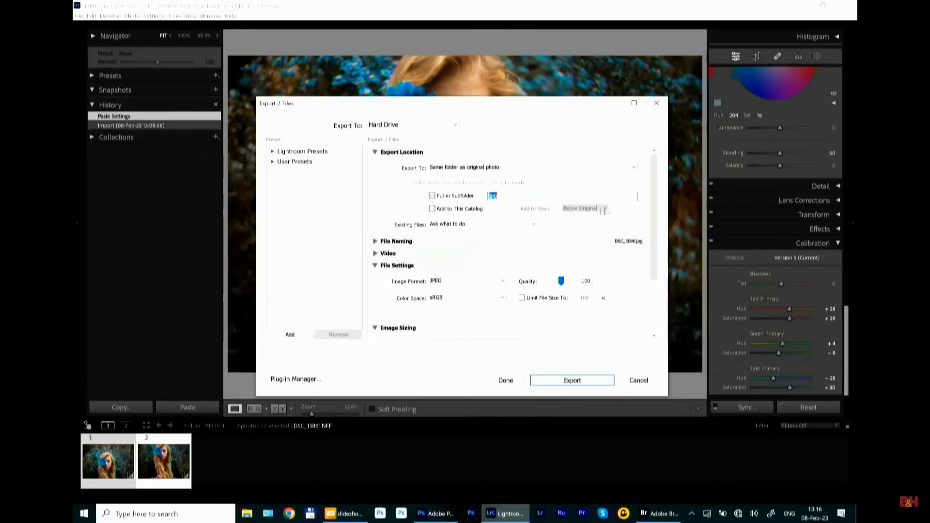
Review the available image formats and the file naming section in the export settings.
click(478, 280)
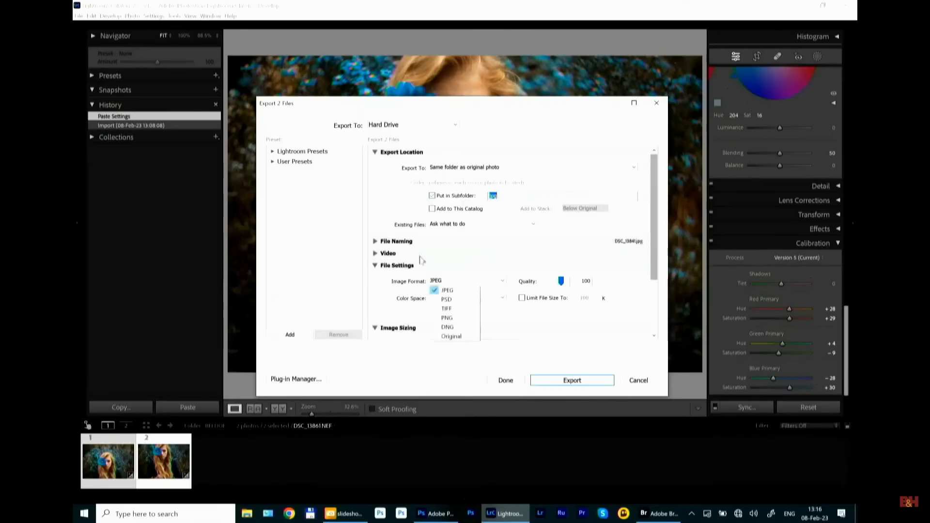
click(376, 244)
click(376, 242)
click(375, 242)
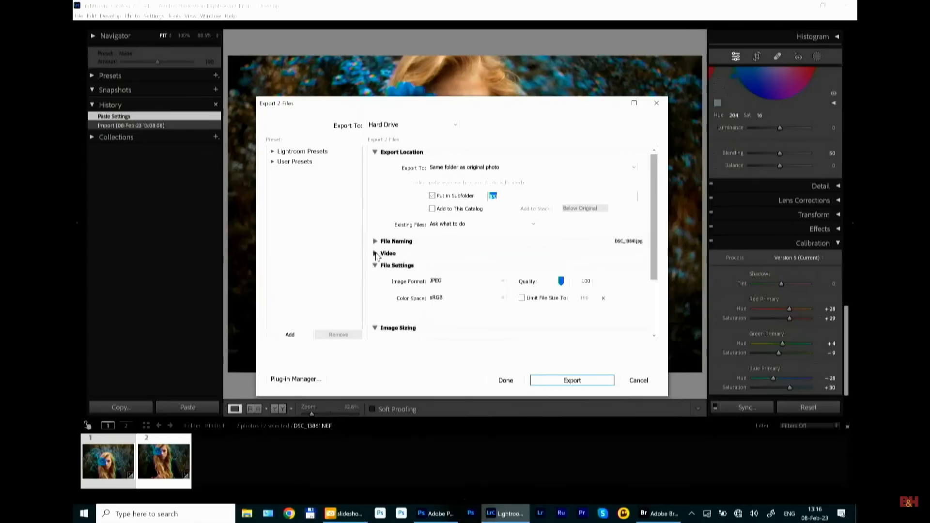
drag(654, 261, 650, 260)
Try TIFF as the export format, check its color space and bit depth options, and return to JPEG.
click(494, 284)
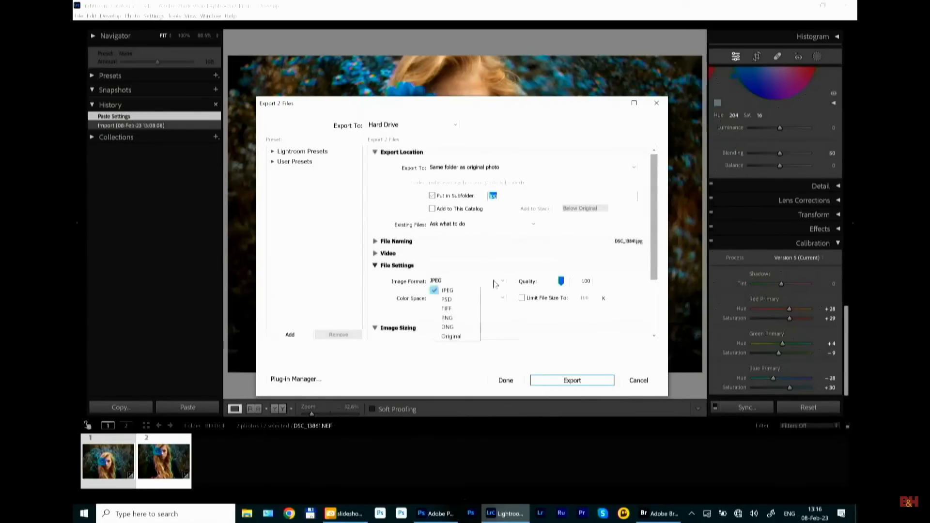
click(453, 308)
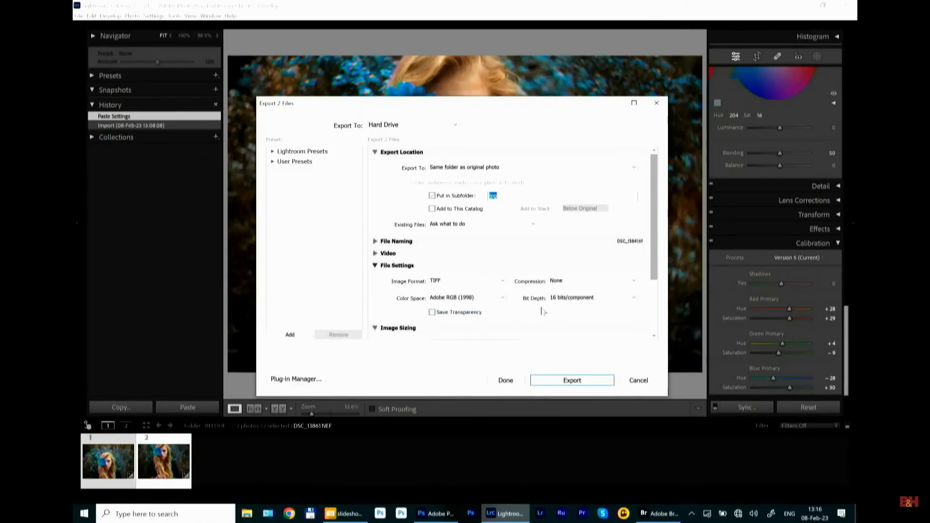
click(492, 299)
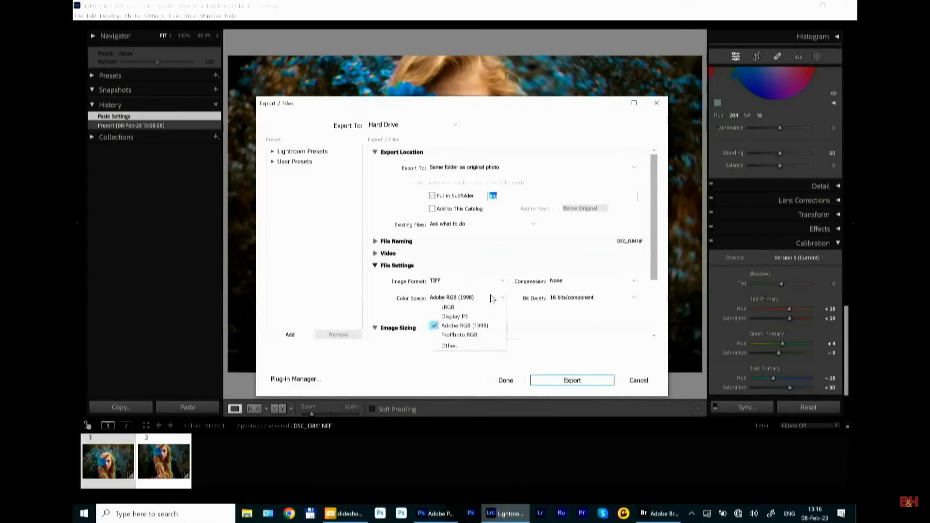
click(551, 321)
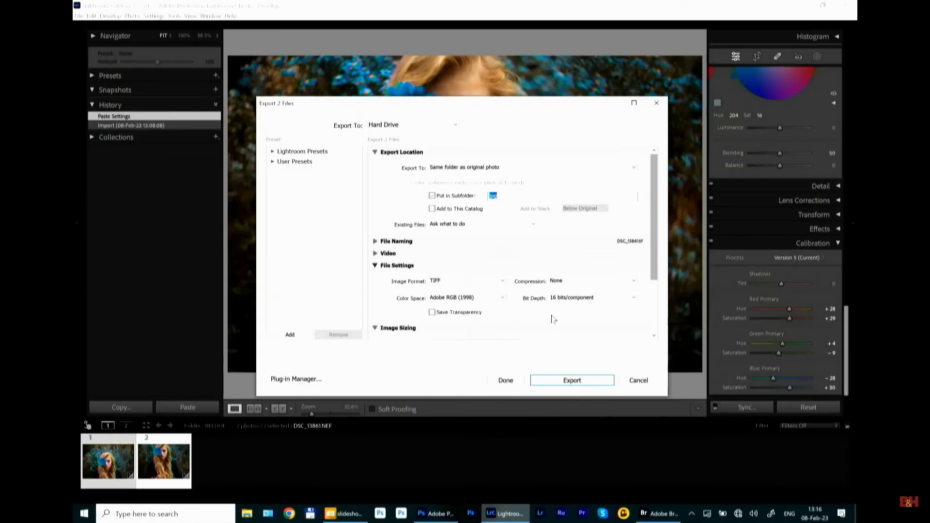
click(565, 297)
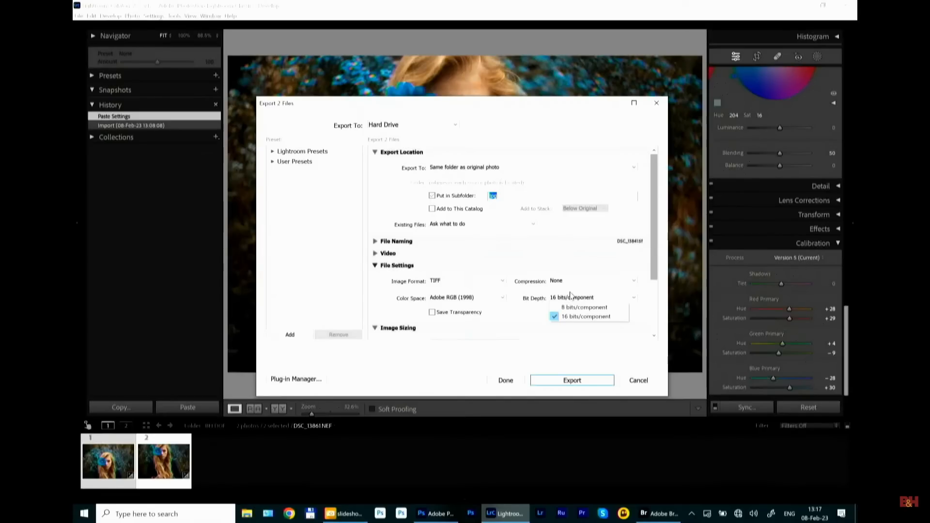
click(459, 283)
click(450, 289)
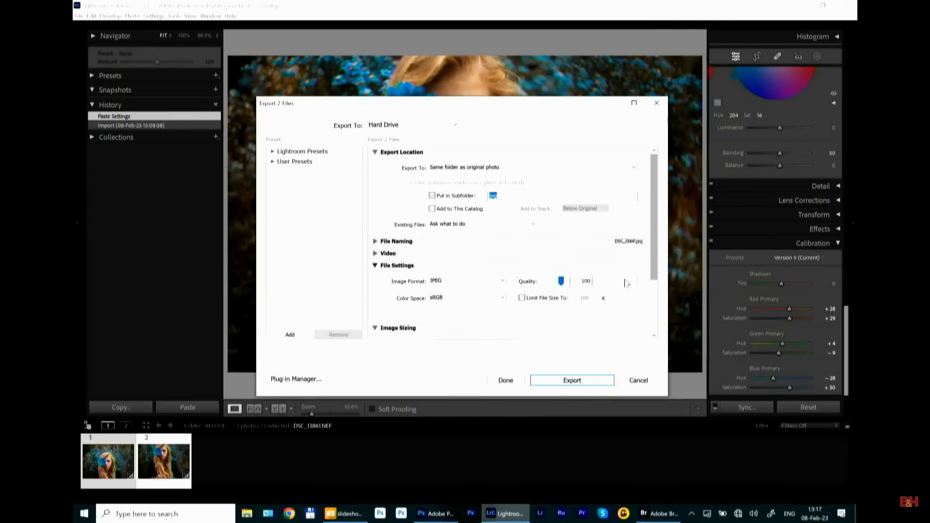
Export both portraits as quality 100 JPEGs in the sRGB color space into the jpg subfolder.
click(457, 298)
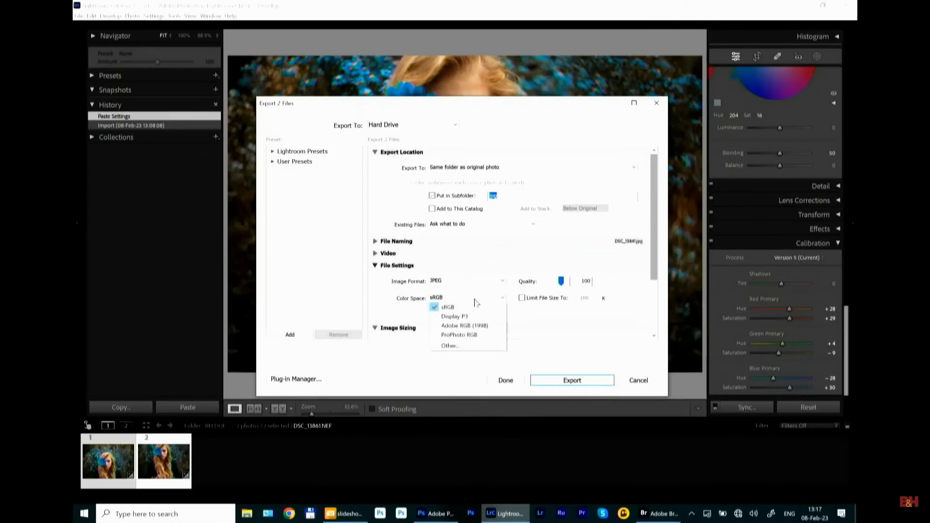
click(458, 308)
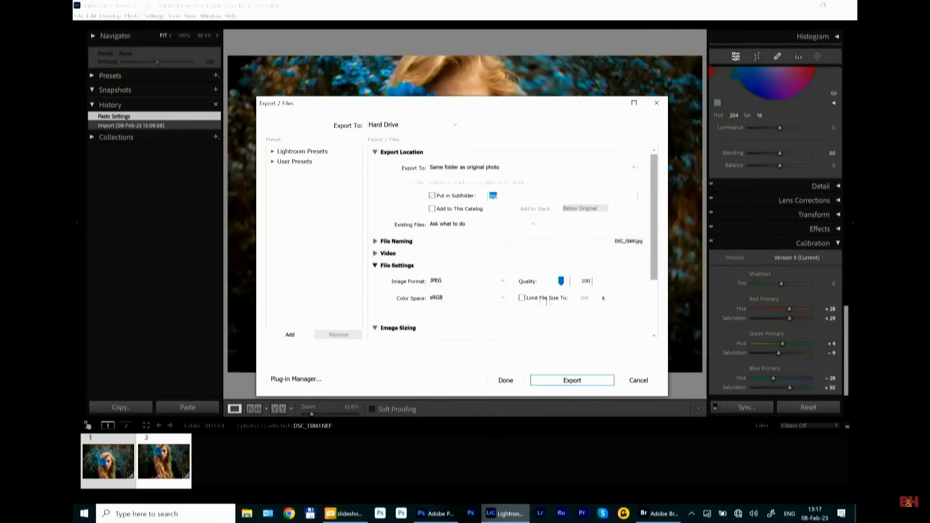
click(464, 299)
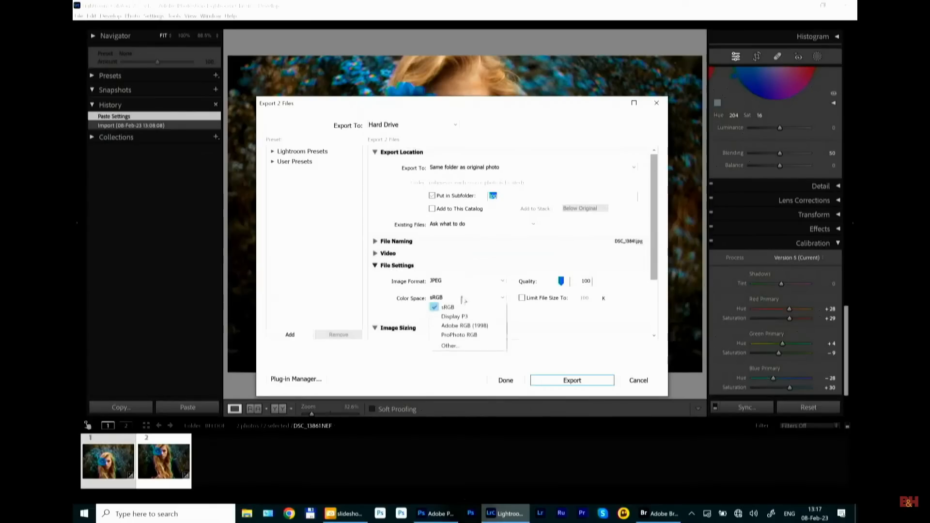
click(628, 295)
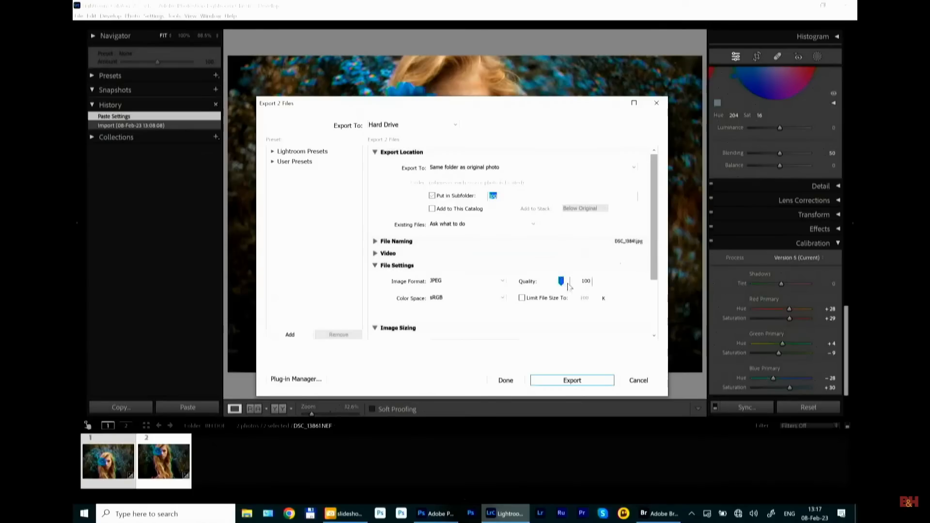
click(507, 197)
scroll(618, 282, down, 2)
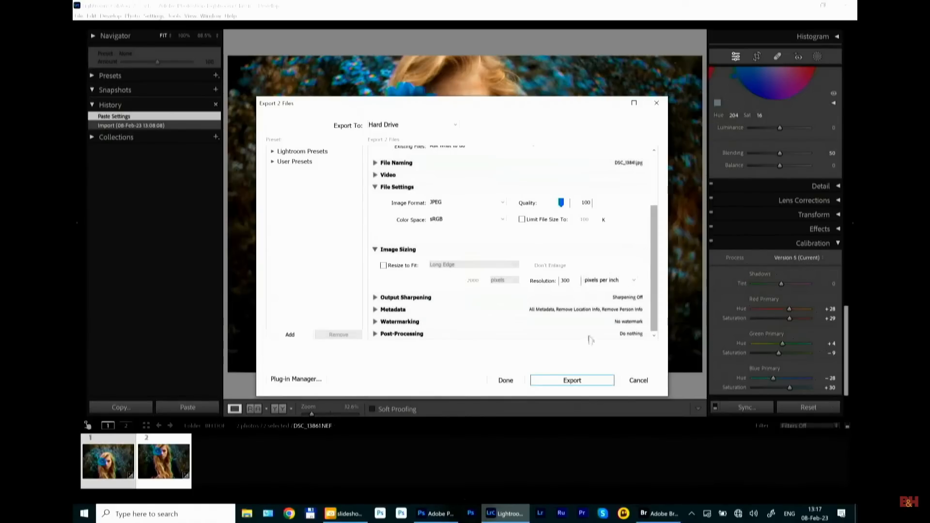
click(595, 382)
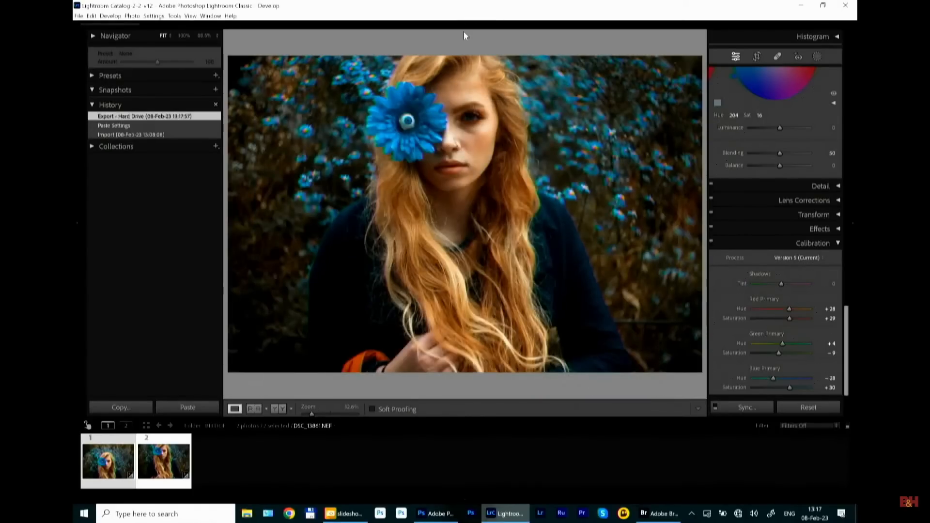
Switch to Adobe Bridge, open the jpg folder inside BH DOF, and preview the two exported portraits.
mouse_move(463, 28)
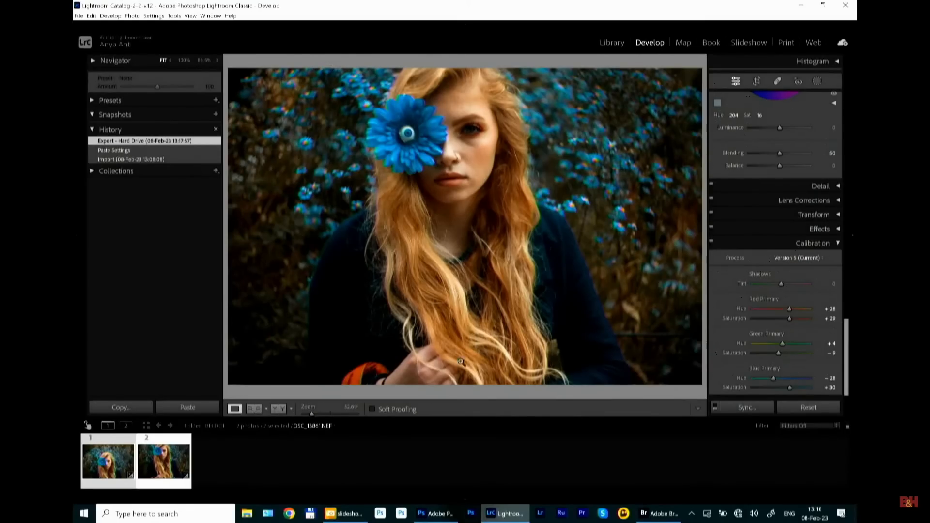
click(662, 521)
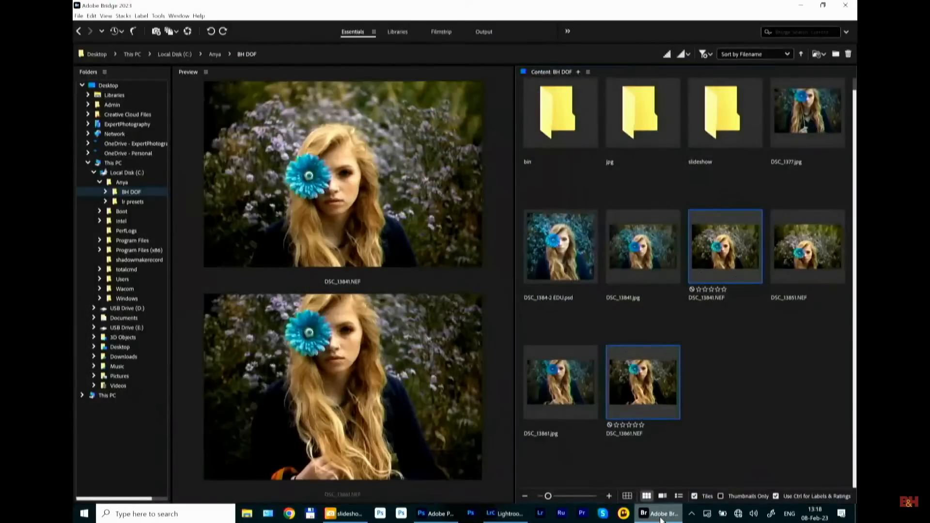
double_click(645, 123)
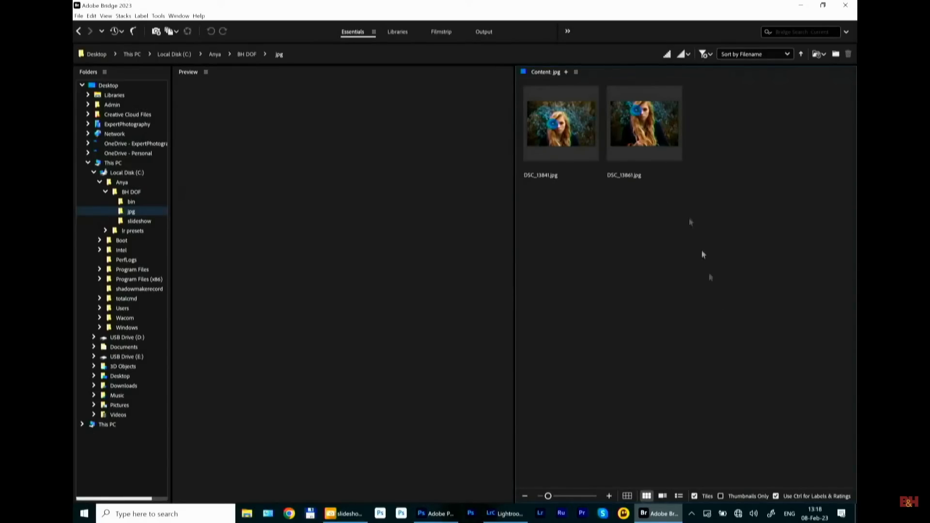
click(582, 119)
click(635, 124)
click(559, 129)
click(653, 138)
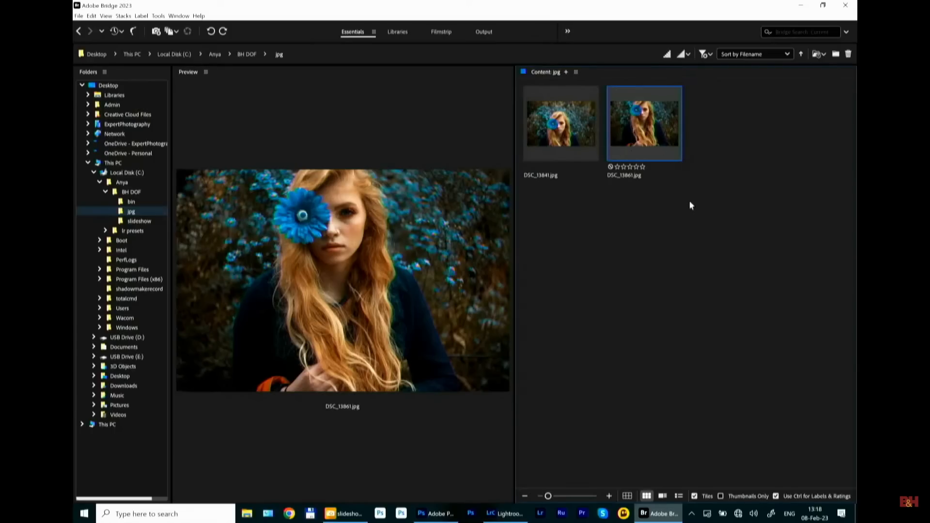
Open DSC_13841.jpg and DSC_13861.jpg in Photoshop and compare the two documents.
drag(724, 236, 352, 217)
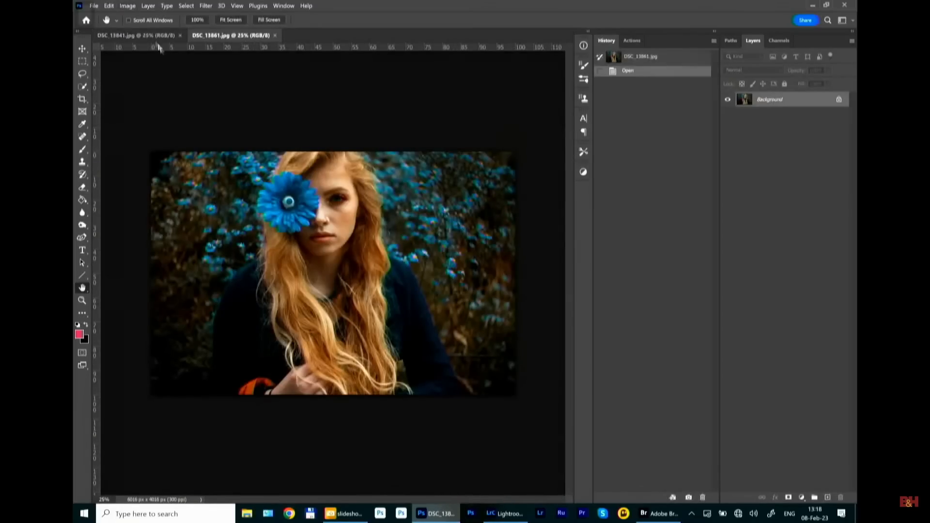
click(142, 35)
click(216, 41)
click(145, 35)
click(232, 35)
click(141, 34)
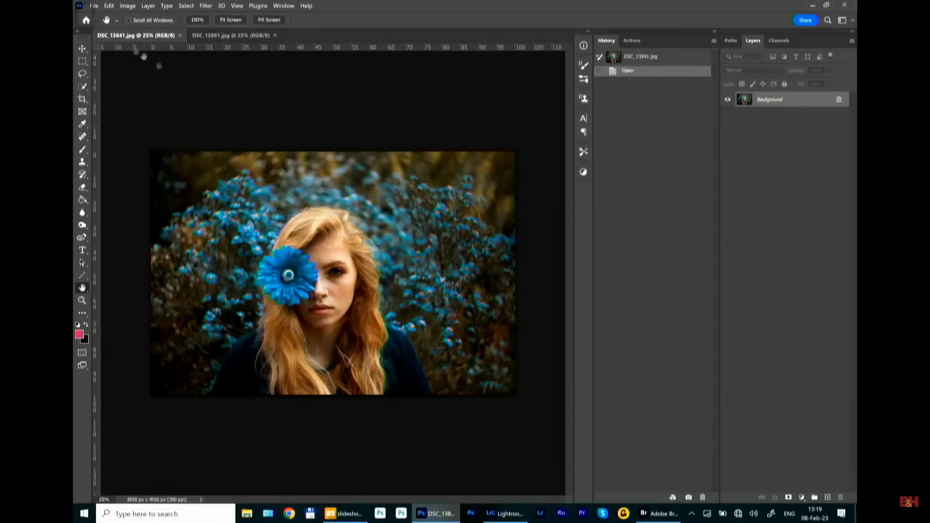
Merge the two open portraits with Photomerge, using the Auto layout and Blend Images Together.
click(93, 6)
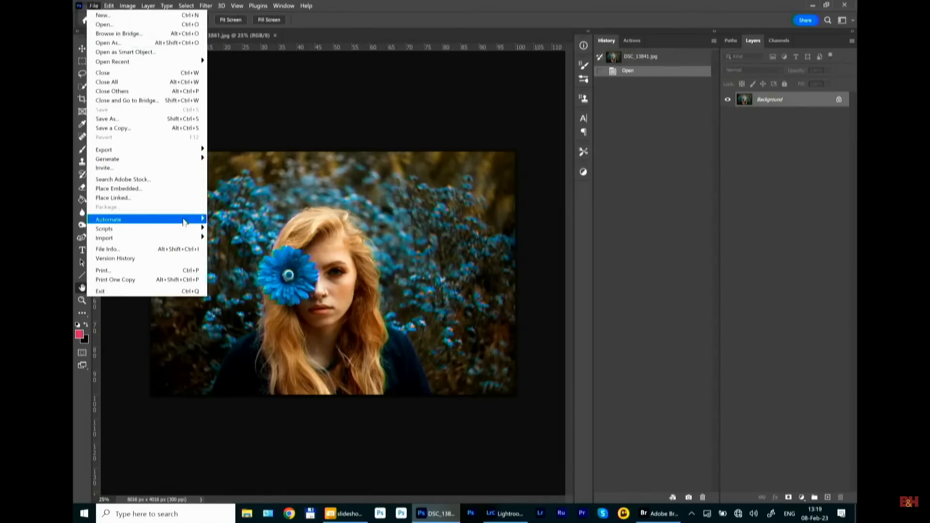
mouse_move(184, 222)
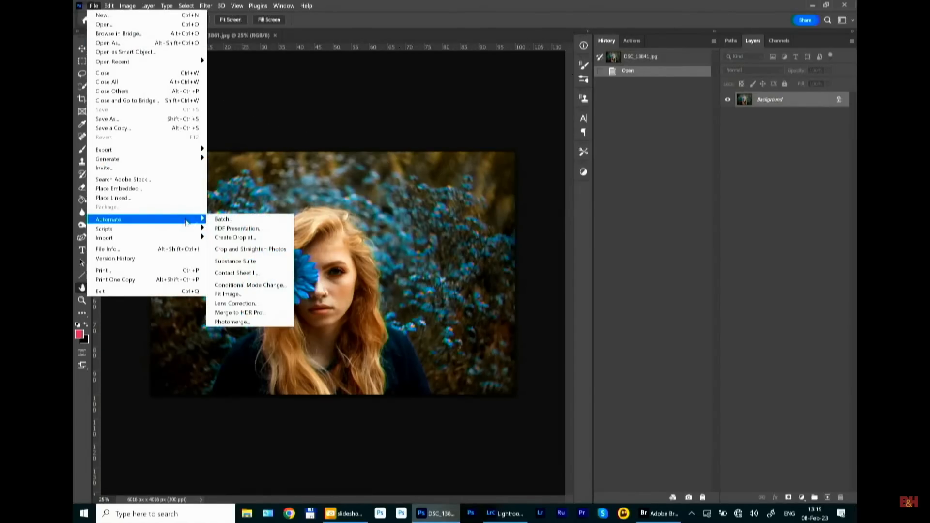
click(232, 321)
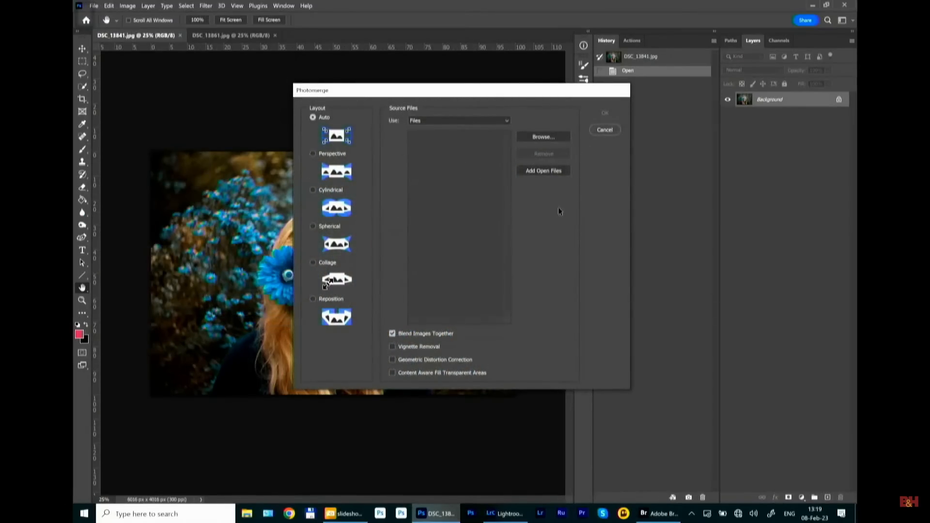
click(549, 172)
click(607, 114)
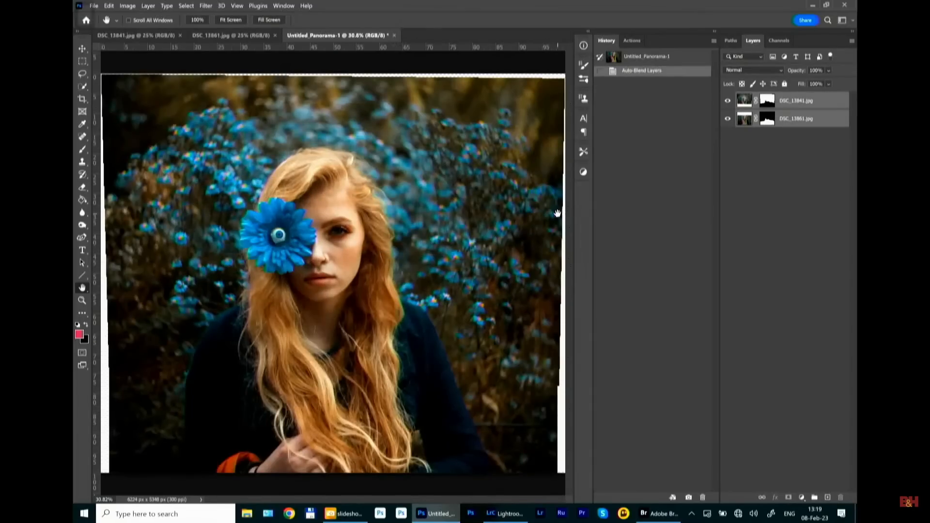
Close the two source JPEG documents, keeping only the merged panorama open.
click(150, 34)
click(179, 35)
click(179, 35)
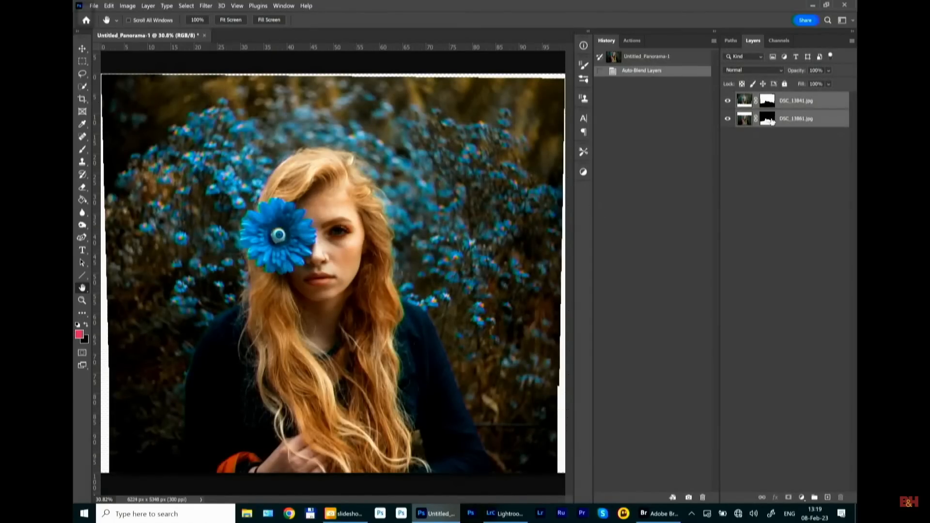
Examine the blend masks of the merged layers by disabling and re-enabling the mask on DSC_13841.jpg.
click(771, 121)
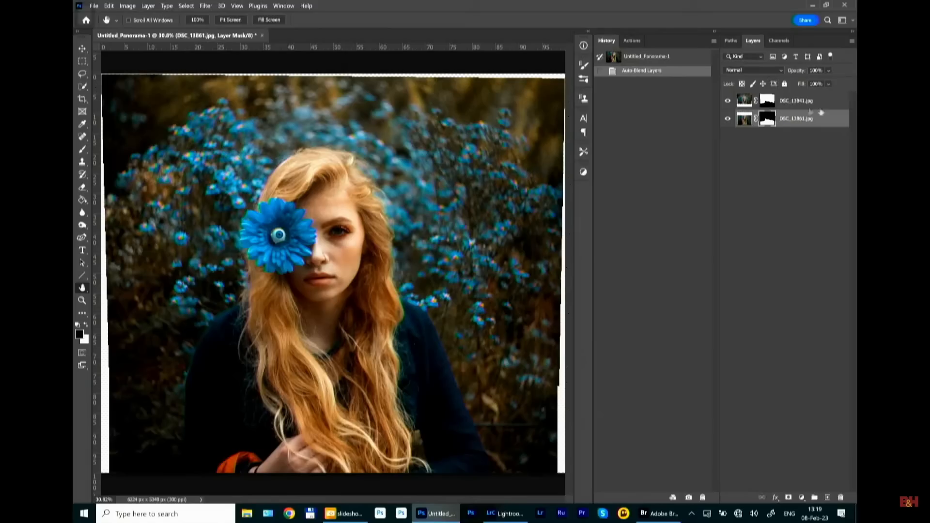
key(z)
drag(313, 218, 345, 221)
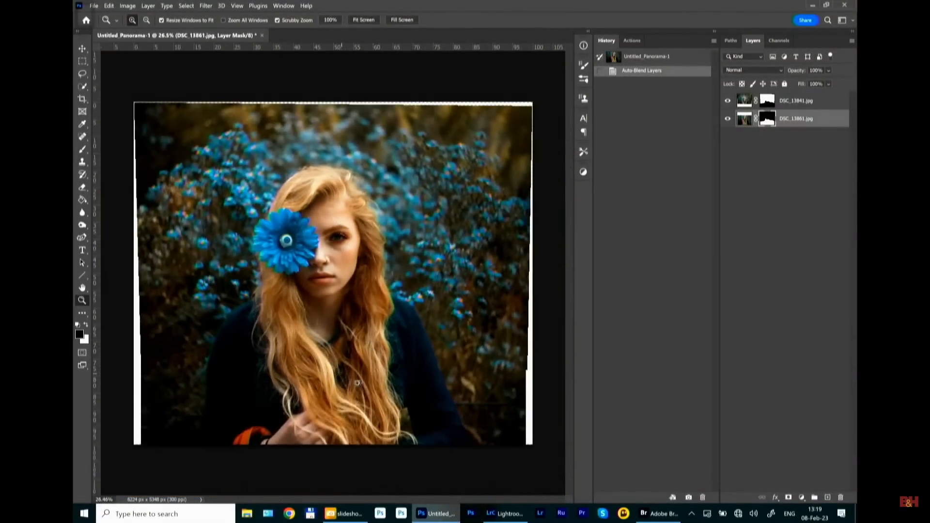
shift+click(765, 100)
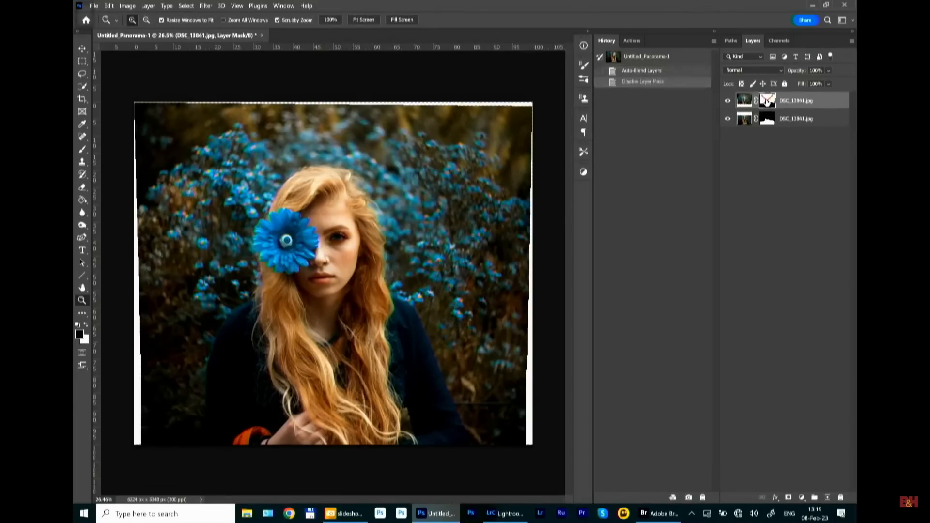
shift+click(765, 100)
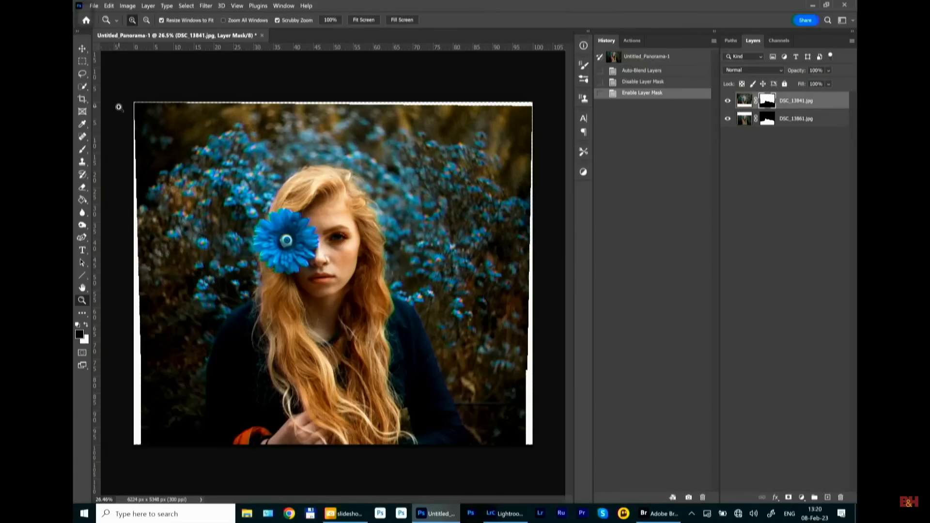
Crop the merged panorama to a 1:1 square of about 4906 px around the subject, excluding the transparent edges.
click(85, 100)
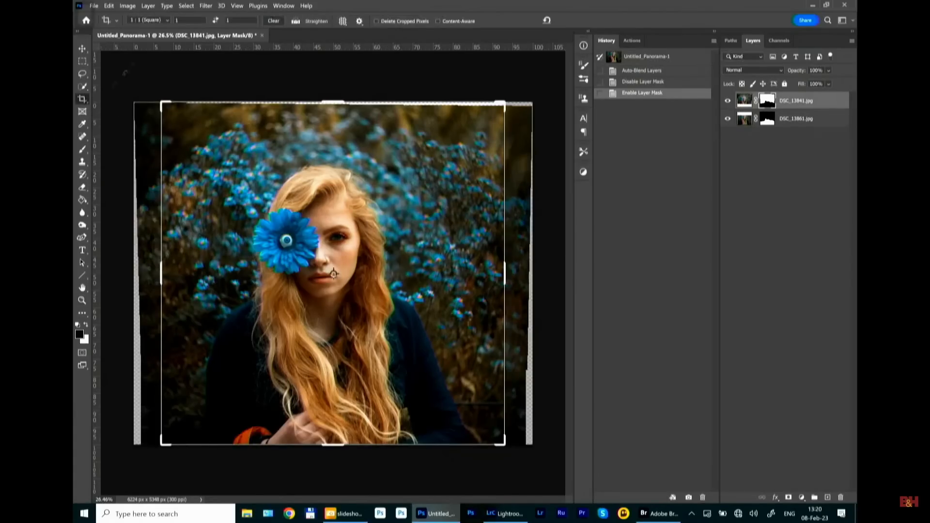
click(167, 20)
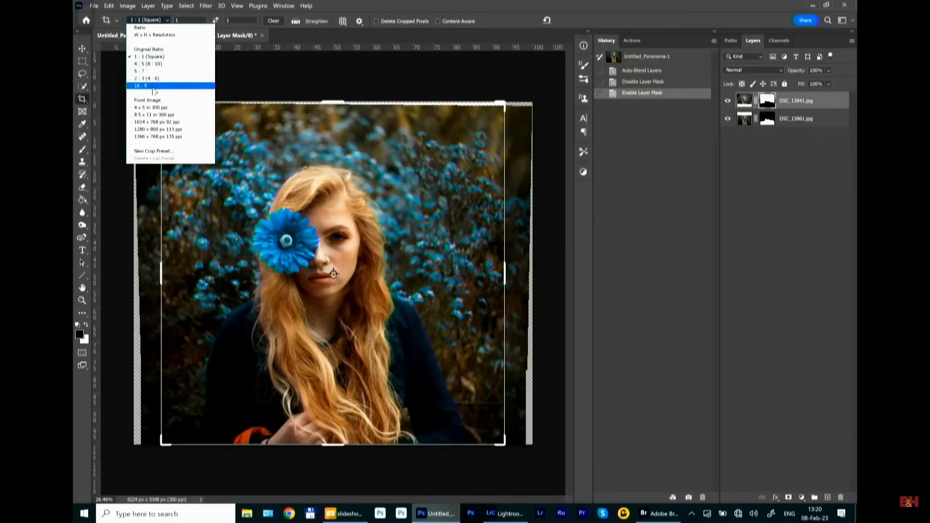
click(142, 58)
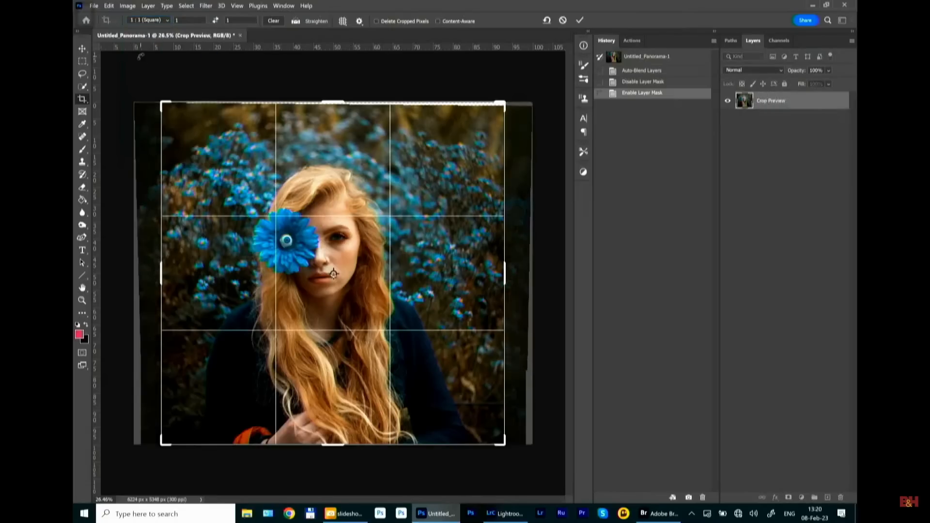
drag(505, 102, 500, 105)
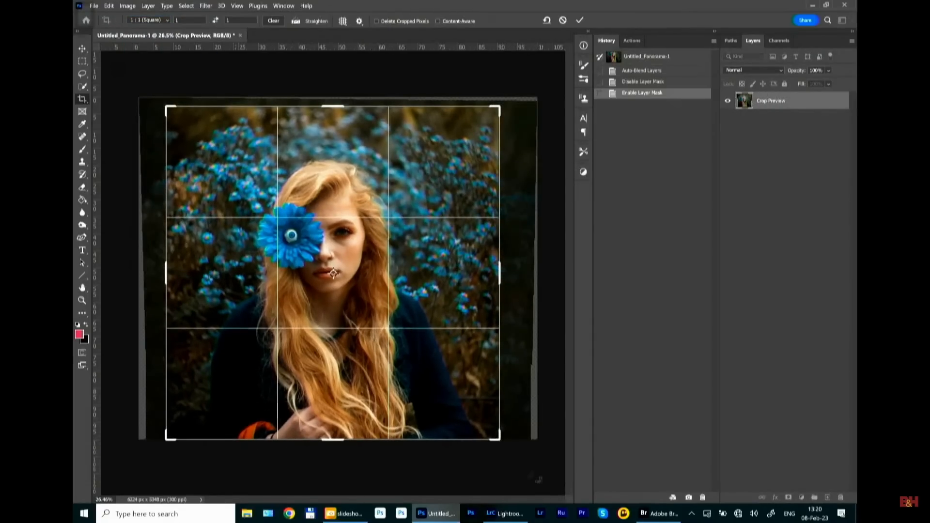
drag(495, 439, 482, 425)
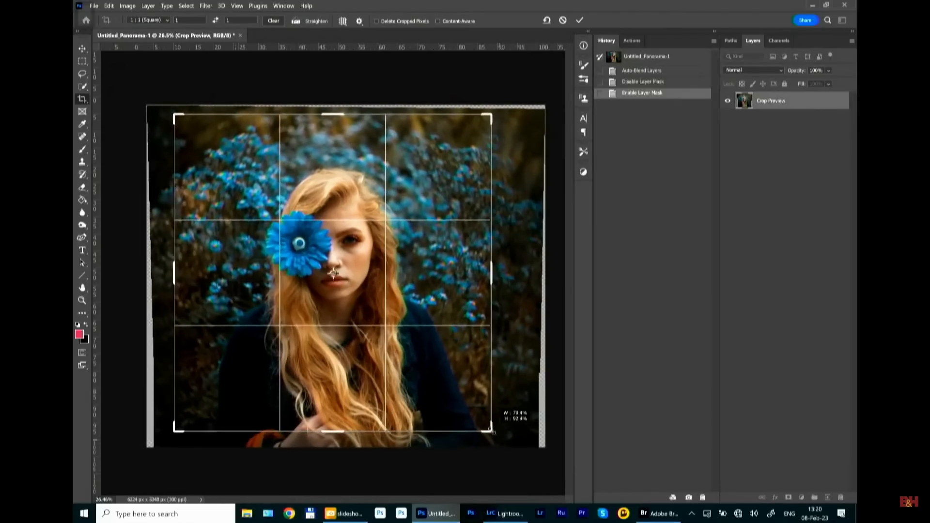
drag(178, 427, 175, 429)
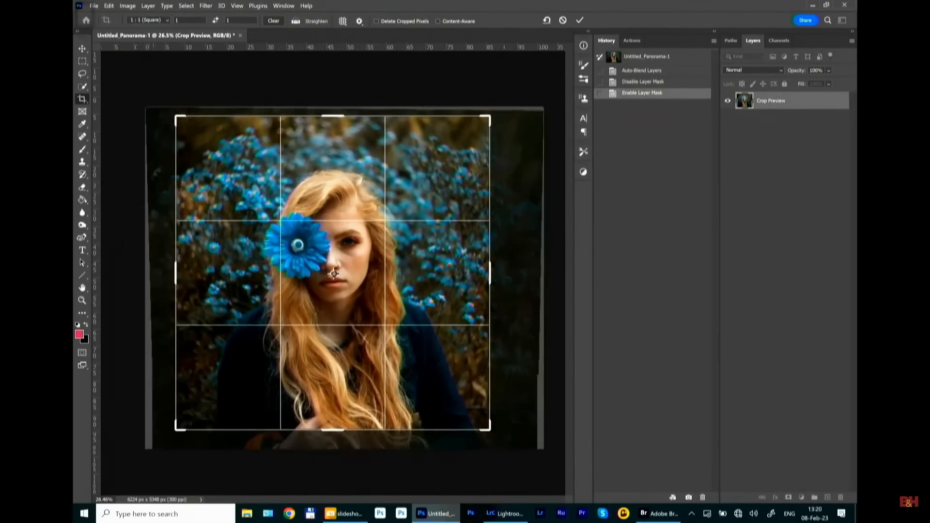
mouse_move(178, 117)
mouse_down()
mouse_move(165, 114)
mouse_move(178, 116)
mouse_up()
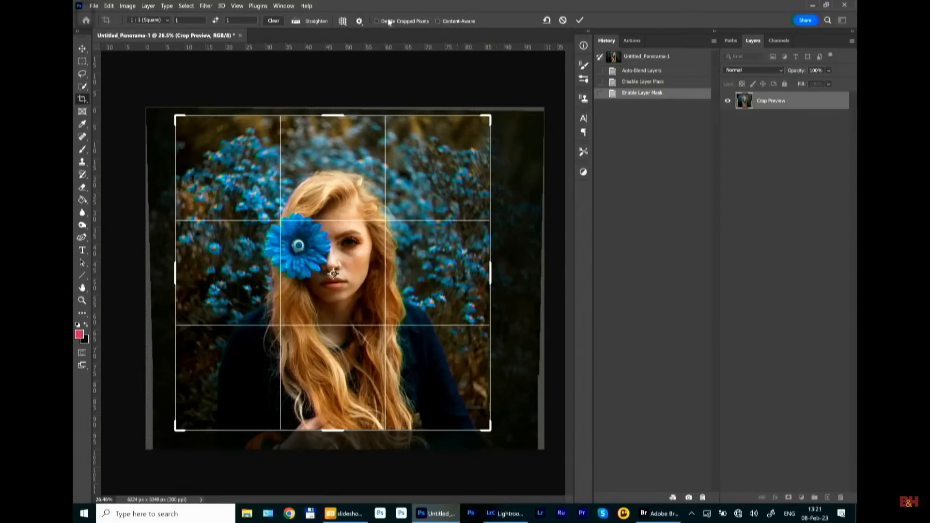
click(581, 19)
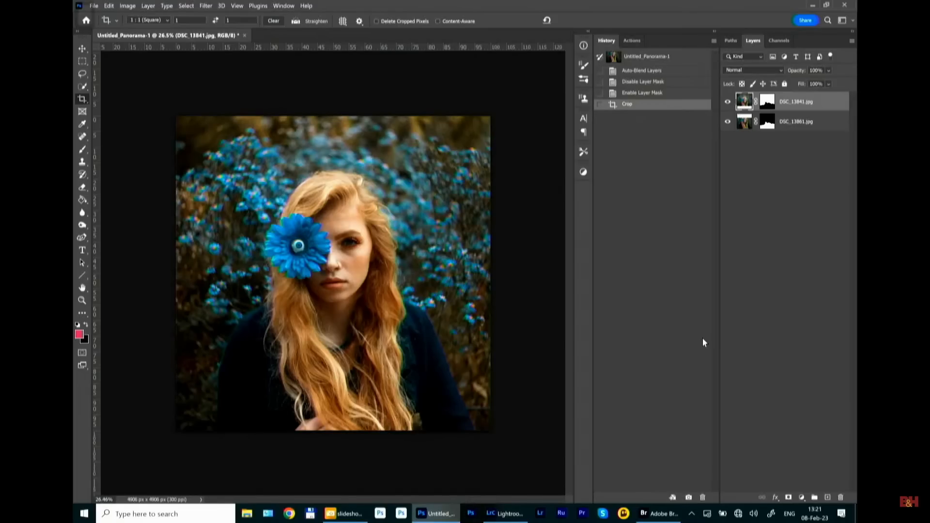
Stamp the visible layers into a new layer and open it in Liquify with the whole image in view.
key(ctrl+shift+alt+e)
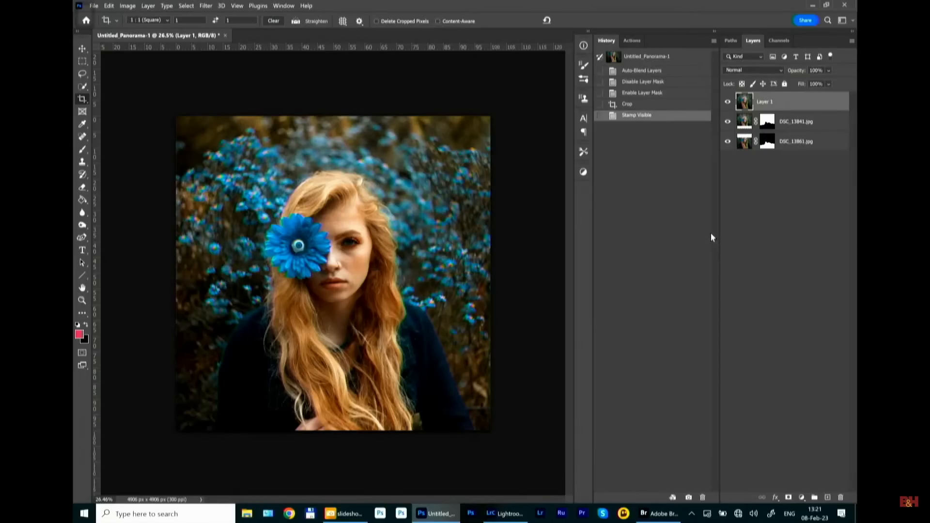
key(ctrl+0)
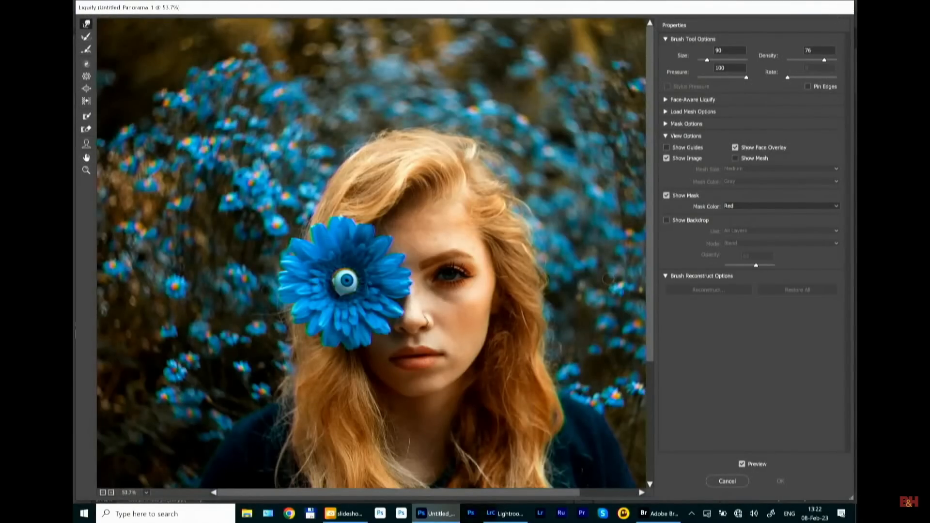
key(ctrl+0)
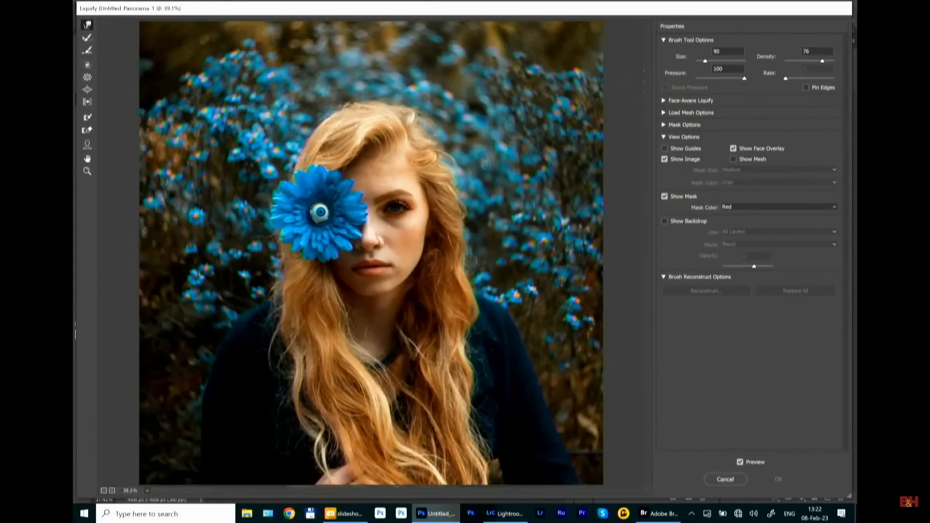
Push the sleeve edge on the image's left side slightly inward with the Forward Warp tool at brush size 1000.
key(bracketright)
key(bracketright)
key(bracketright)
key(bracketright)
key(bracketright)
key(bracketright)
key(bracketleft)
key(bracketleft)
key(bracketright)
key(bracketright)
key(bracketright)
key(bracketright)
key(bracketright)
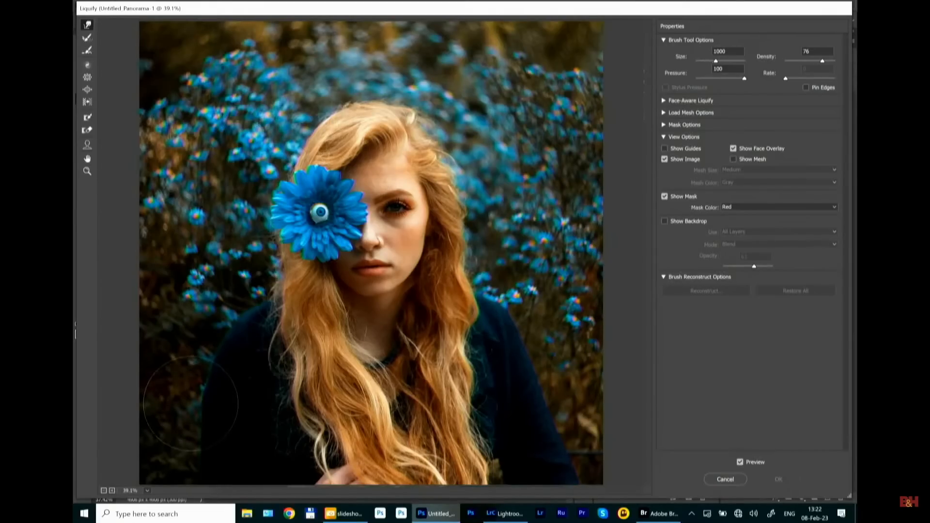
drag(182, 397, 189, 398)
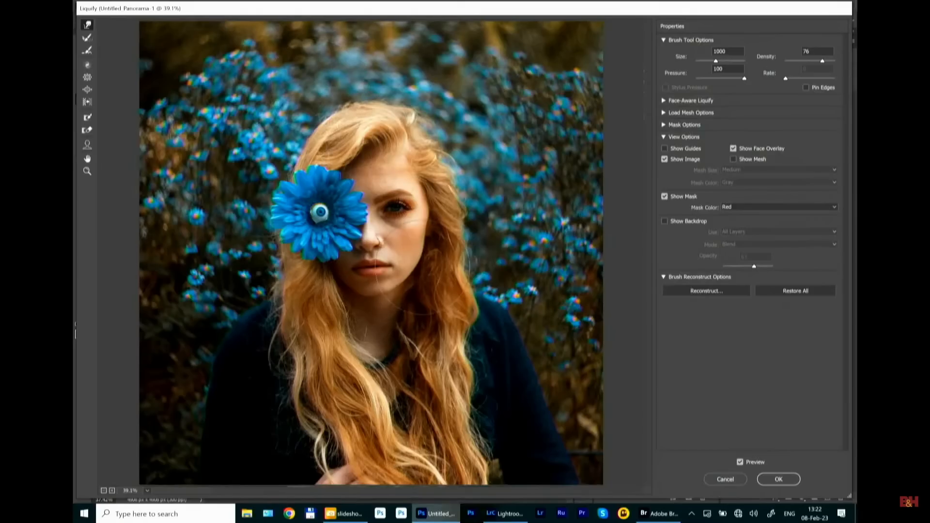
Refine the outlines of the arms and hair with the Forward Warp tool, varying the brush size between 250 and 500.
key(bracketleft)
key(bracketleft)
key(bracketleft)
key(bracketleft)
key(bracketleft)
key(bracketleft)
key(bracketleft)
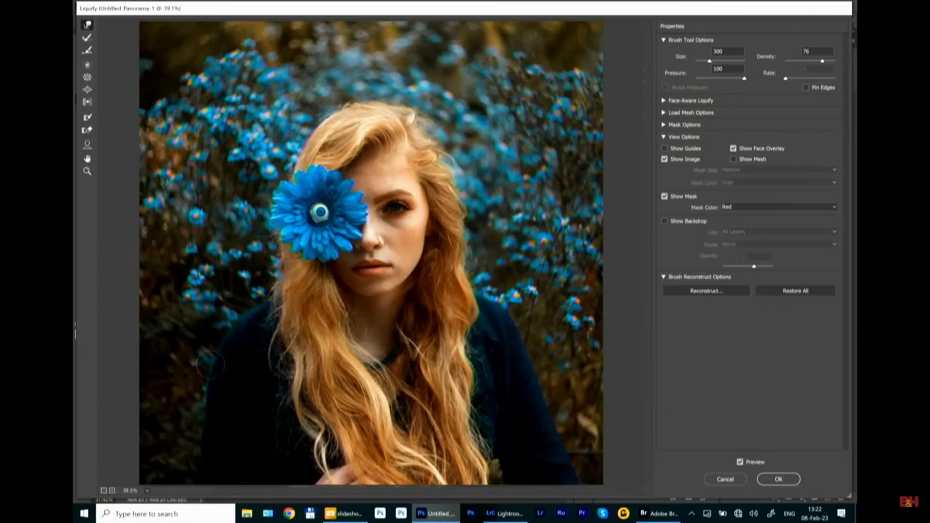
key(bracketright)
key(bracketright)
key(ctrl+plus)
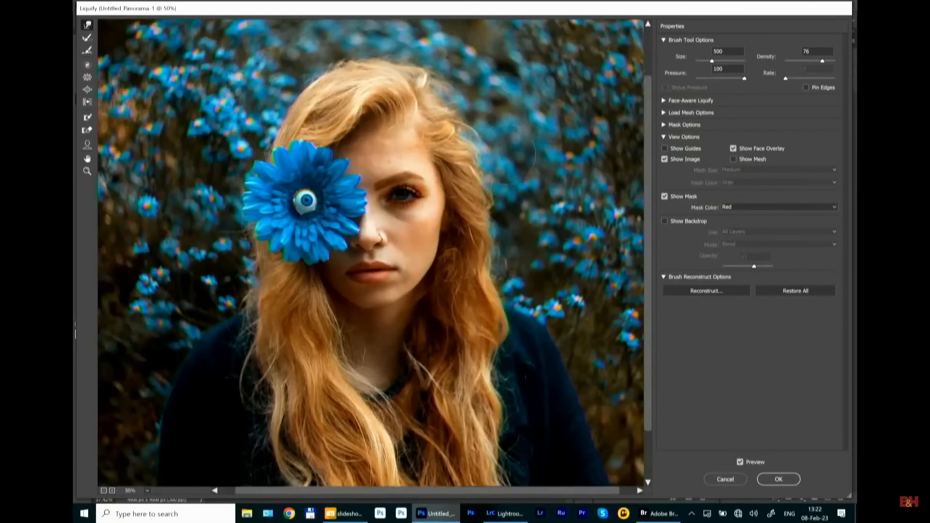
key(bracketleft)
key(bracketleft)
key(bracketleft)
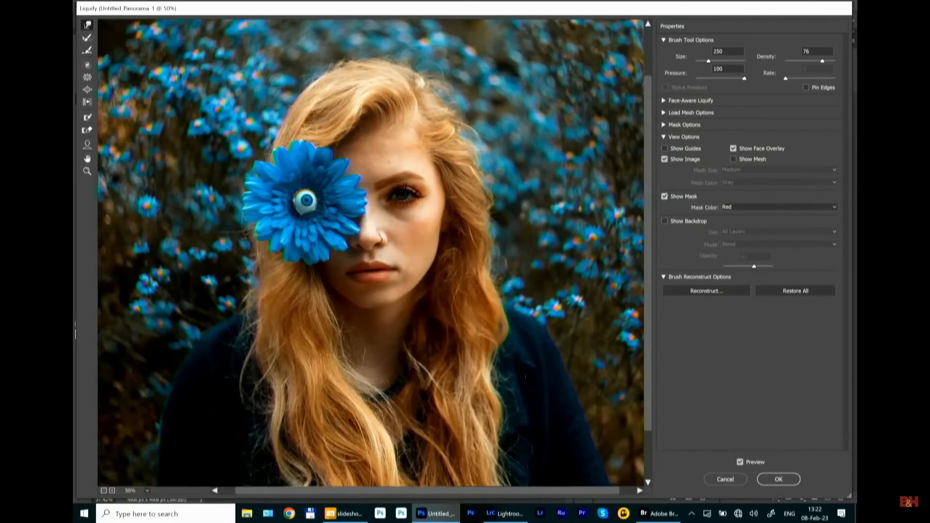
key(bracketright)
key(bracketright)
key(bracketright)
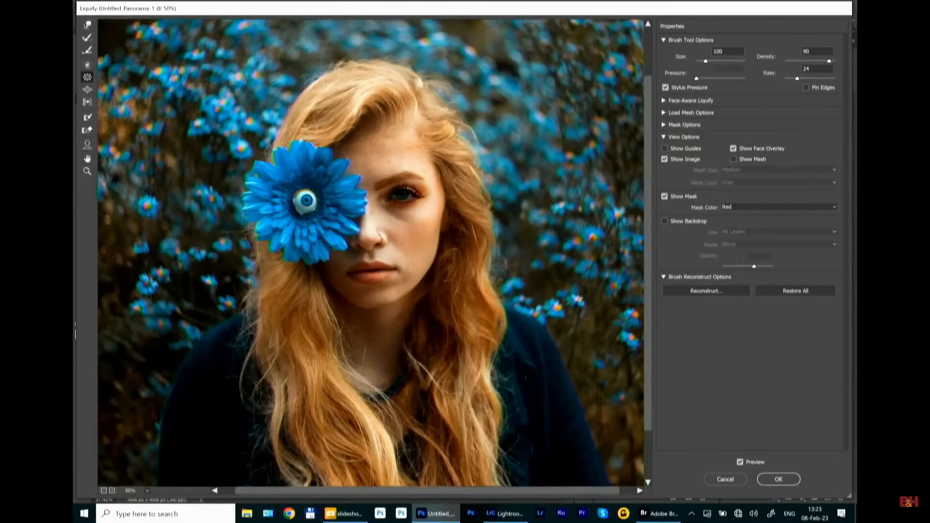
Enlarge the Pucker tool's brush to 400 and reduce it again to 300.
key(bracketright)
key(bracketright)
key(bracketright)
key(bracketright)
key(bracketright)
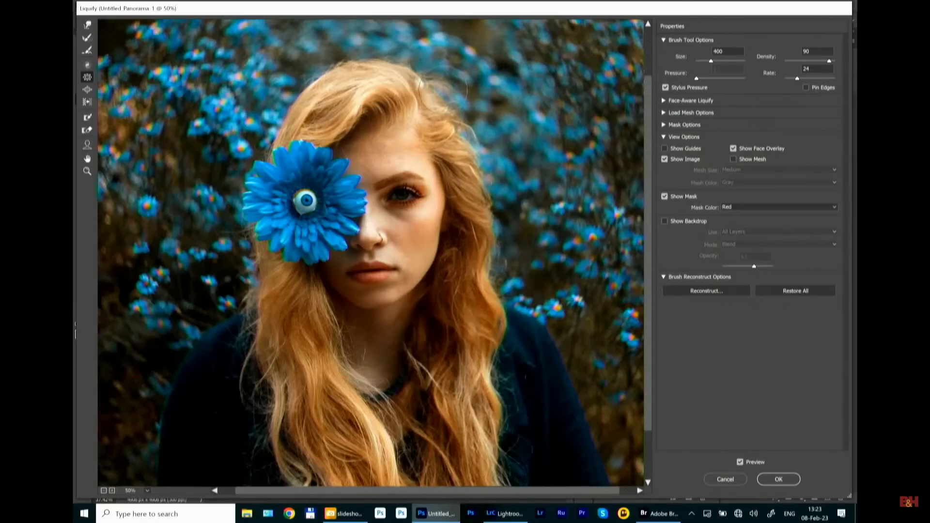
key(bracketleft)
key(bracketleft)
Finish reshaping the subject with the Forward Warp tool at brush sizes 500 and 400, and apply the Liquify filter.
click(88, 25)
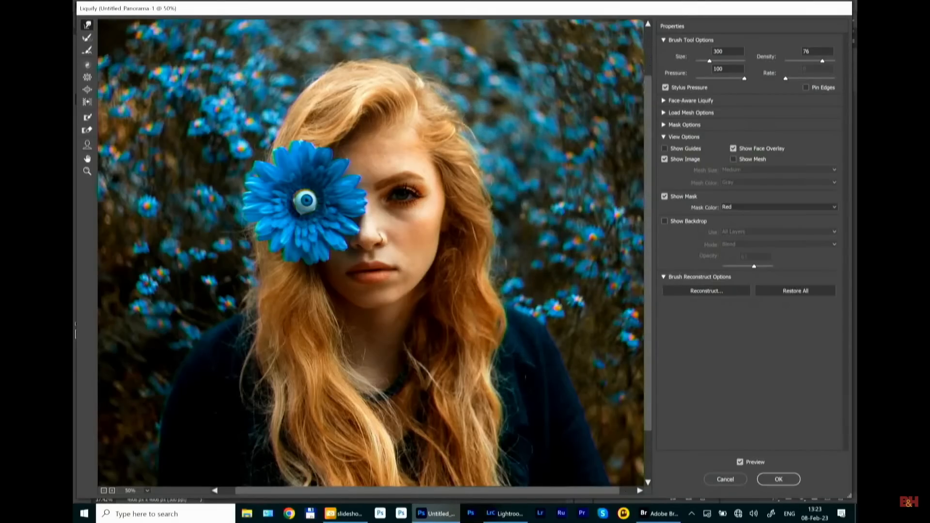
key(bracketright)
key(bracketright)
key(bracketright)
key(bracketright)
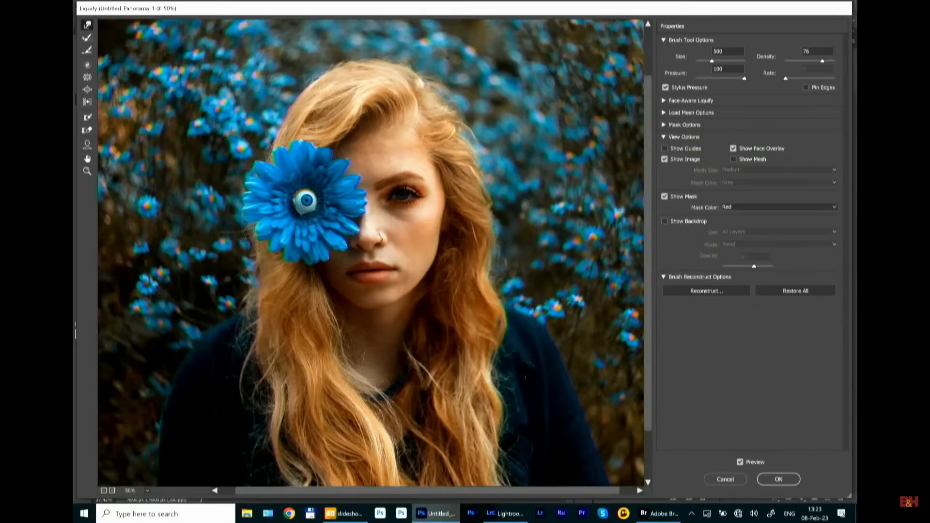
key(bracketleft)
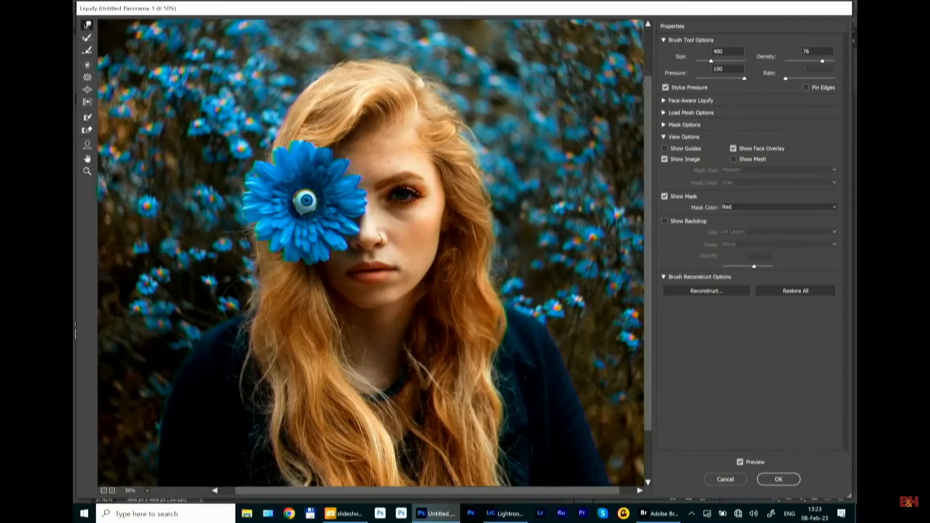
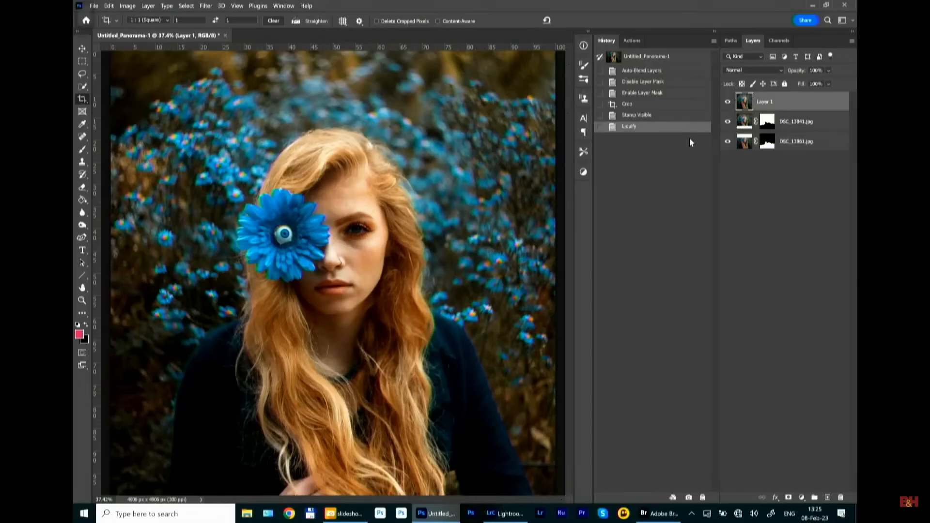
key(z)
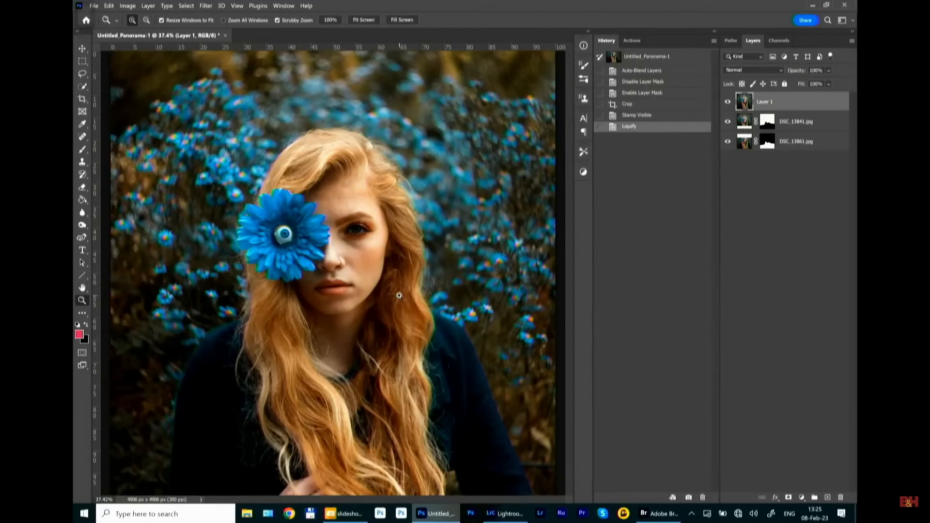
drag(368, 337, 380, 347)
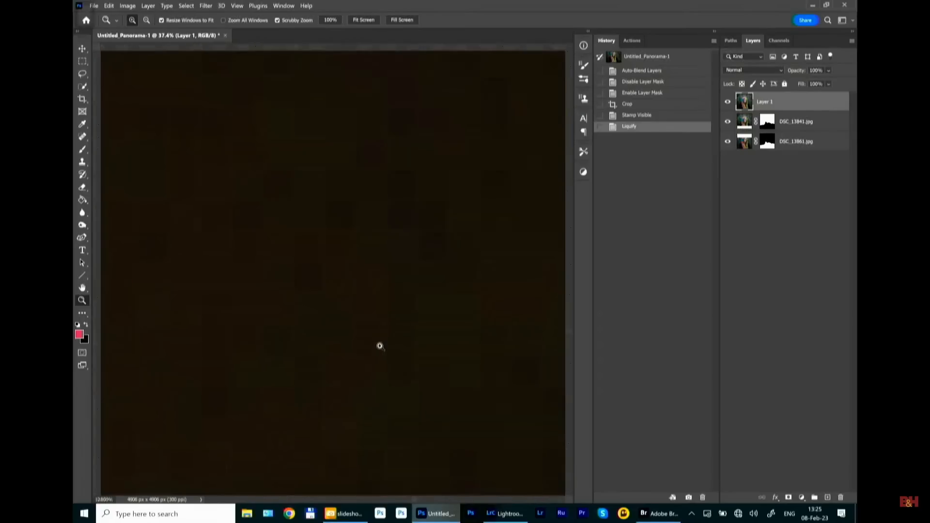
key(ctrl+0)
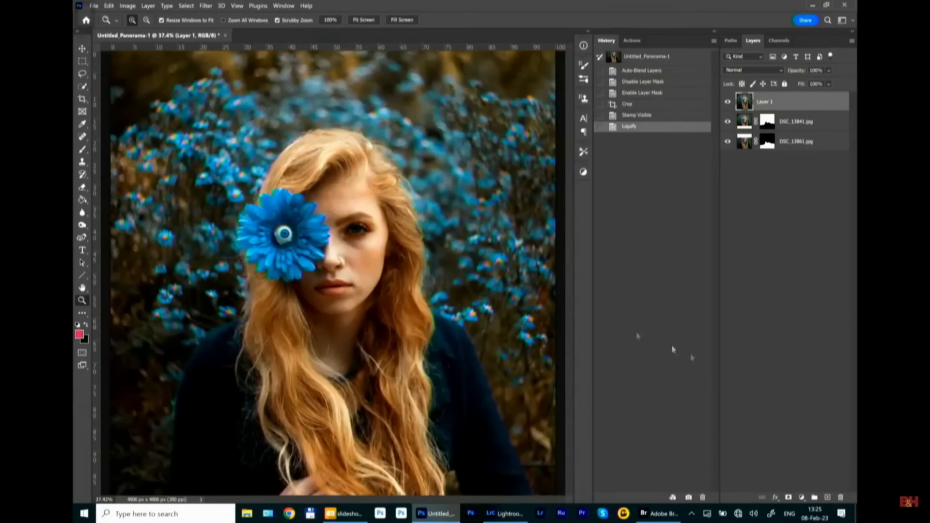
Add three empty layers above the liquified Layer 1.
click(828, 498)
click(827, 497)
click(827, 497)
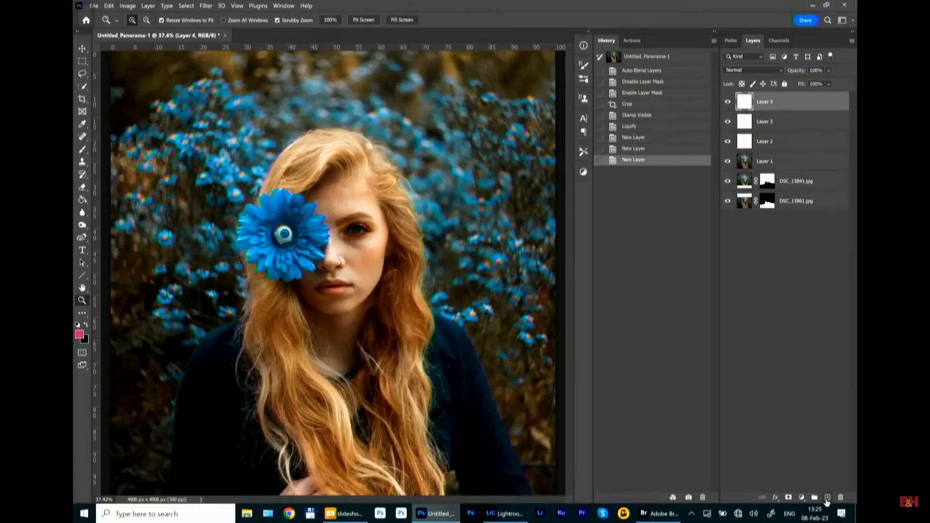
Set the blend mode of Layer 3 to Lighten and of Layer 4 to Darken.
click(754, 140)
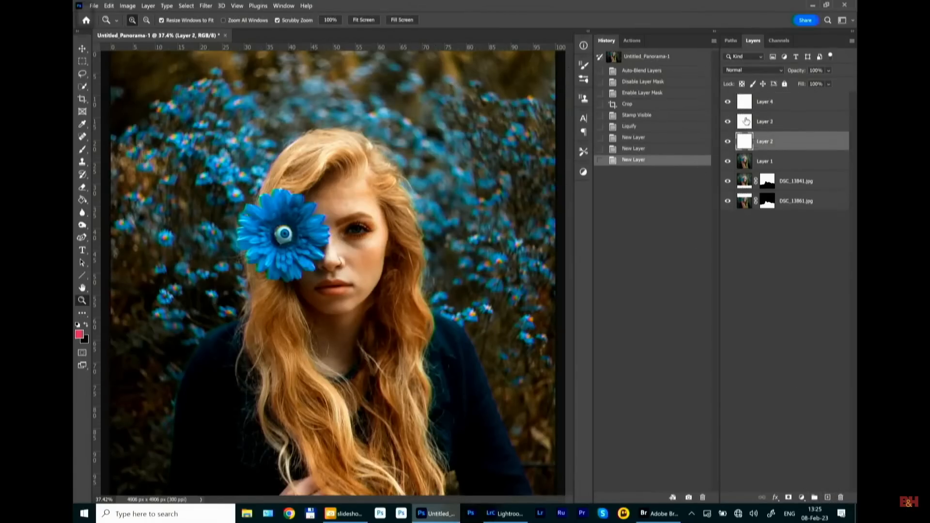
click(746, 121)
click(753, 70)
click(747, 143)
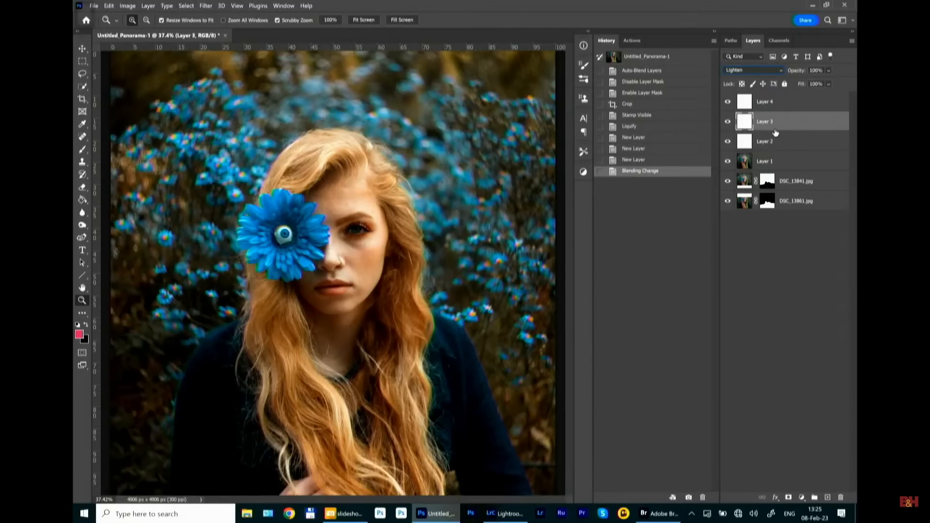
click(778, 105)
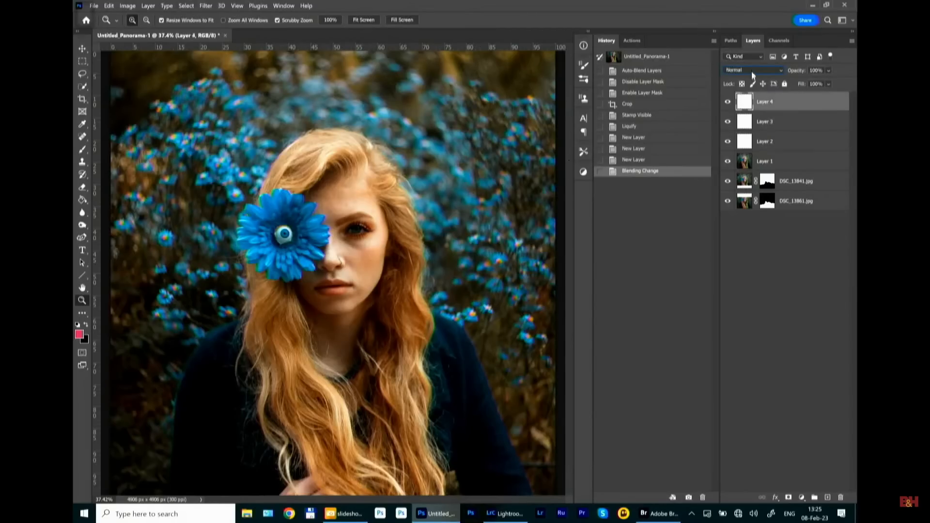
click(753, 70)
click(751, 100)
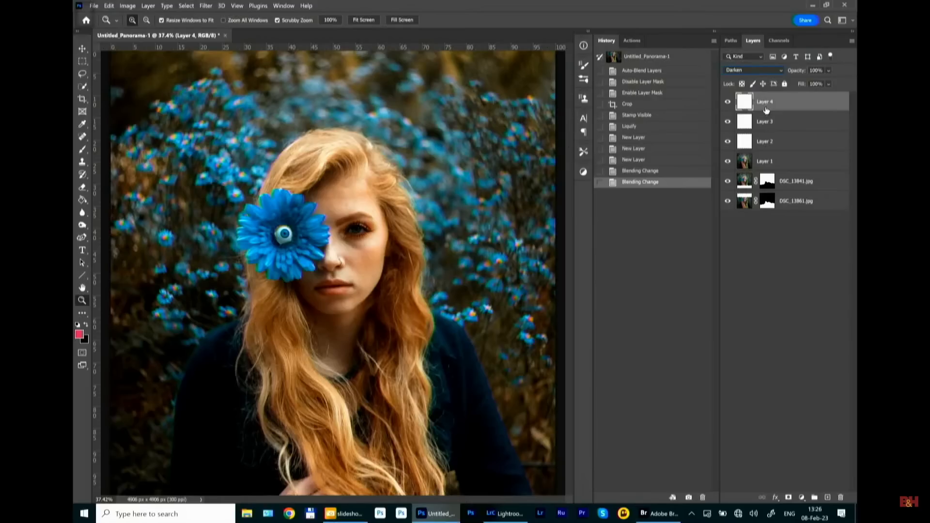
Remove bright stray hairs beside the face and against the background with the Spot Healing Brush on the Darken layer, Layer 4.
click(758, 141)
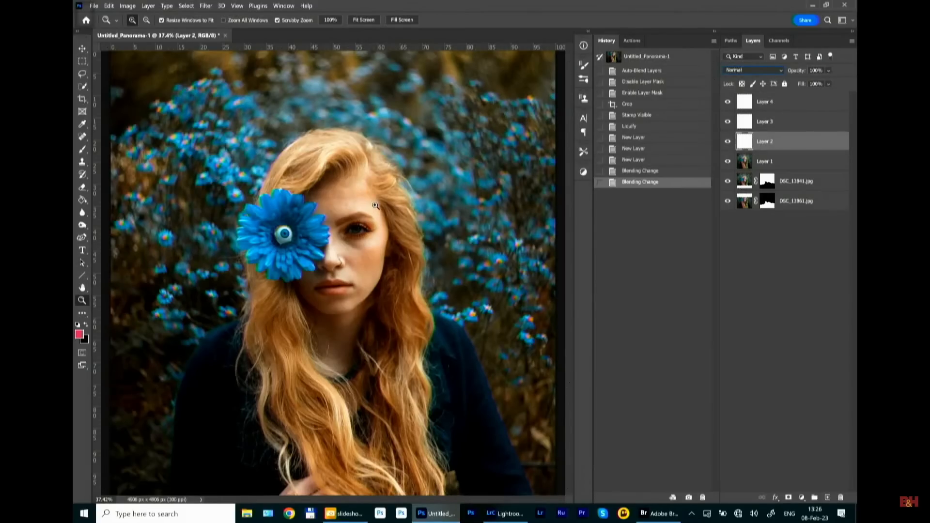
key(ctrl+plus)
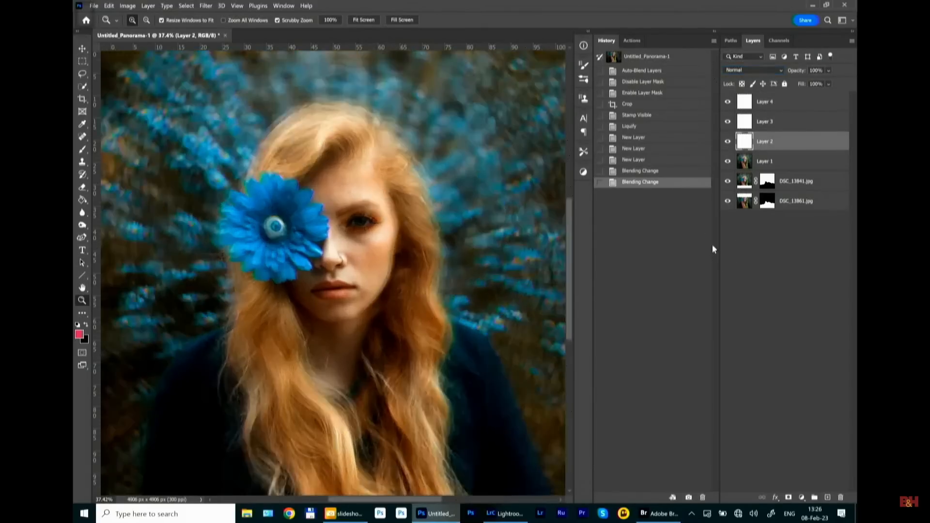
key(ctrl+plus)
key(ctrl+plus)
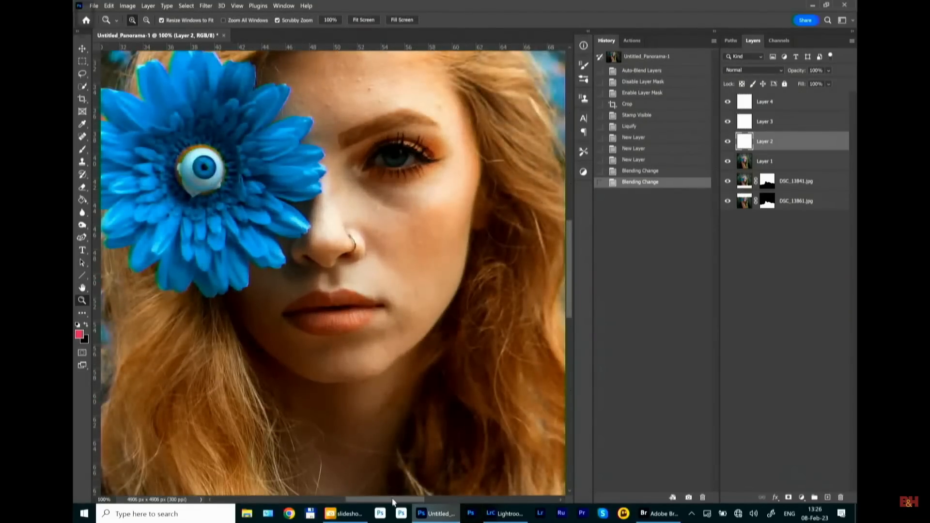
drag(393, 499, 406, 501)
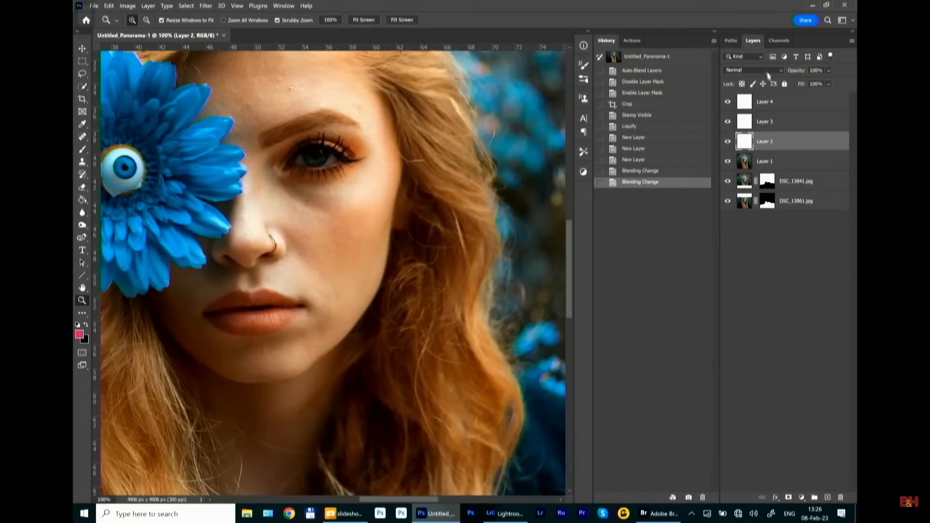
click(770, 103)
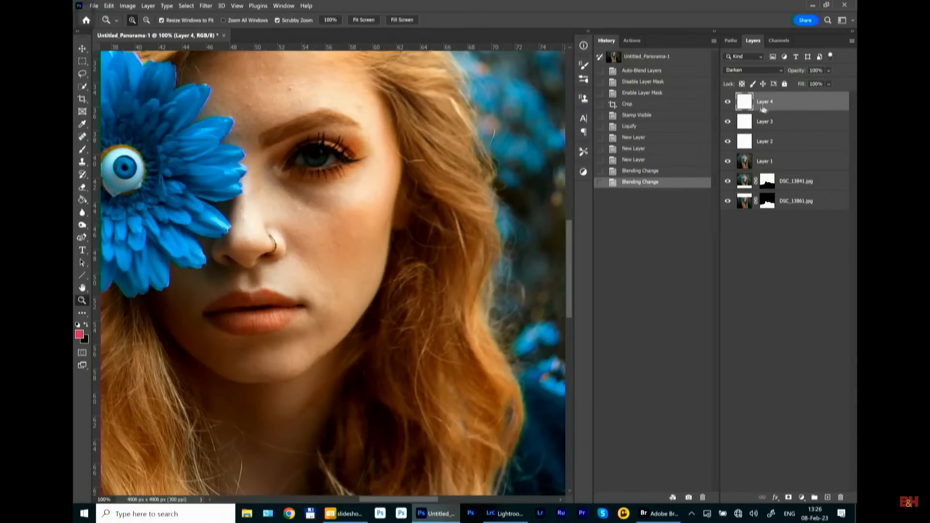
click(82, 138)
right_click(88, 138)
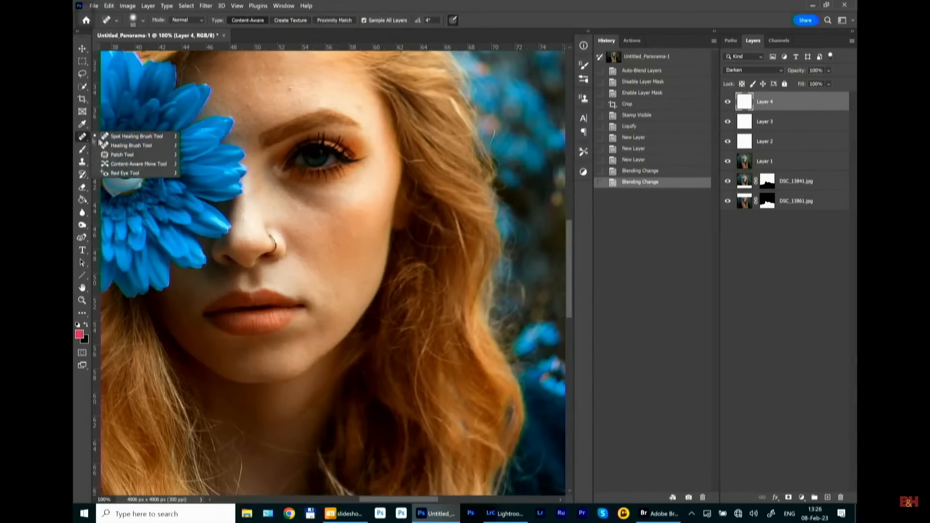
click(117, 143)
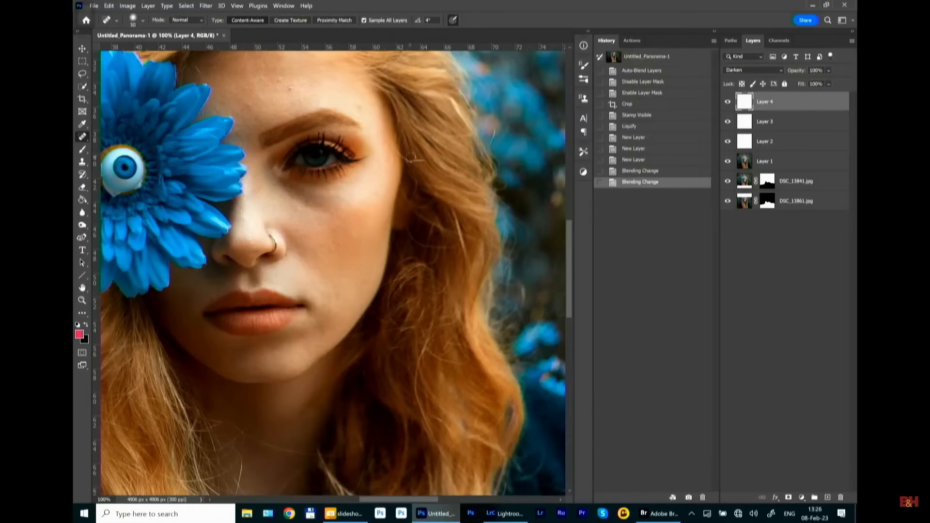
drag(422, 162, 428, 161)
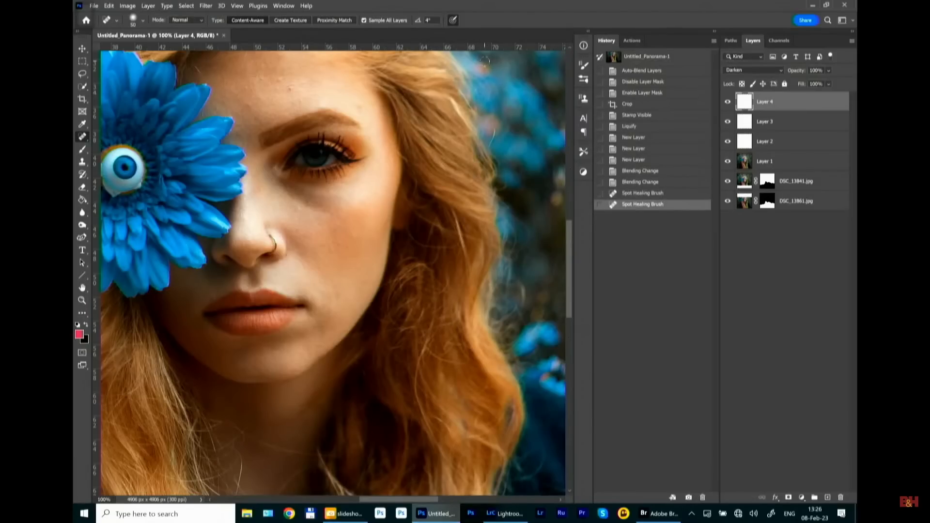
mouse_move(493, 141)
mouse_down()
mouse_move(496, 128)
mouse_move(494, 145)
mouse_up()
mouse_move(397, 146)
mouse_down()
mouse_move(401, 162)
mouse_move(402, 154)
mouse_up()
Spot-heal stray light hairs along the hairline, the top of the forehead and the upper hair on Layer 4.
scroll(448, 129, up, 3)
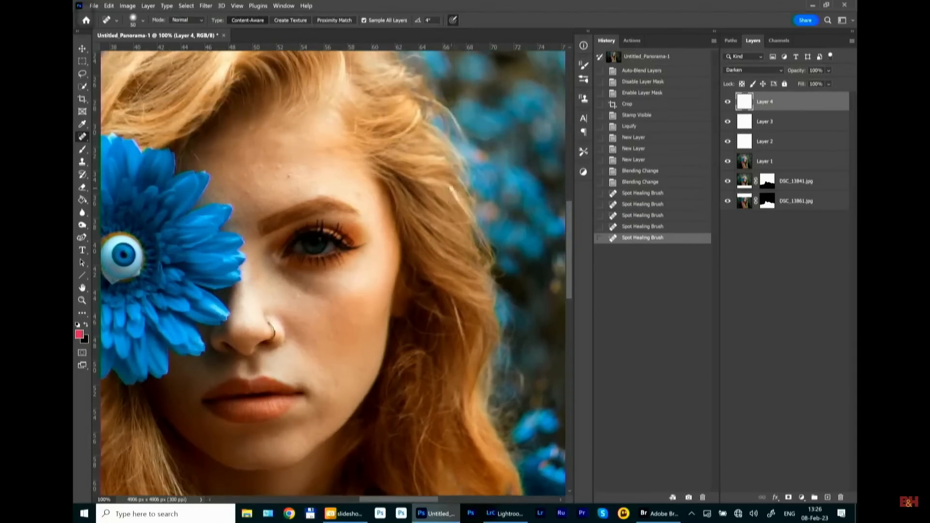
drag(477, 220, 463, 227)
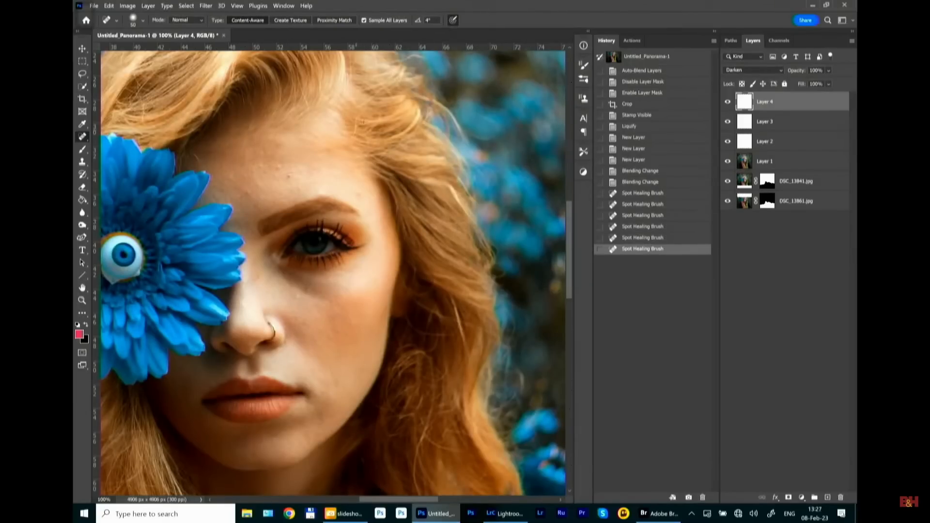
drag(361, 122, 358, 130)
mouse_move(357, 116)
mouse_down()
mouse_move(353, 138)
mouse_move(383, 130)
mouse_up()
mouse_move(310, 90)
mouse_down()
mouse_move(307, 109)
mouse_move(299, 92)
mouse_up()
drag(191, 151, 199, 165)
Spot-heal the bright flyaway strands in the wavy hair beside the cheek on Layer 4.
drag(367, 273, 354, 108)
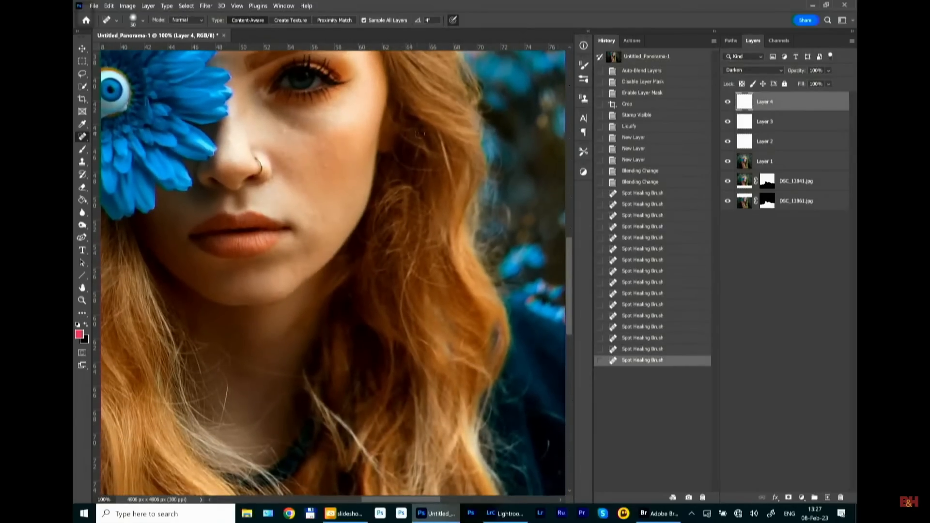
drag(439, 135, 452, 175)
drag(451, 169, 454, 191)
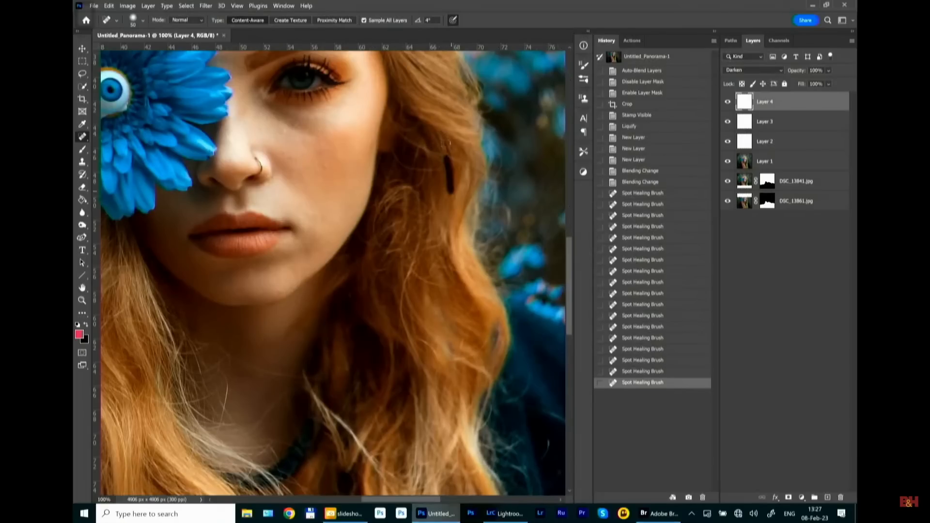
mouse_move(443, 136)
mouse_down()
mouse_move(426, 173)
mouse_move(393, 157)
mouse_move(430, 170)
mouse_up()
drag(424, 172, 441, 167)
drag(393, 148, 420, 191)
drag(422, 146, 414, 173)
drag(424, 202, 431, 218)
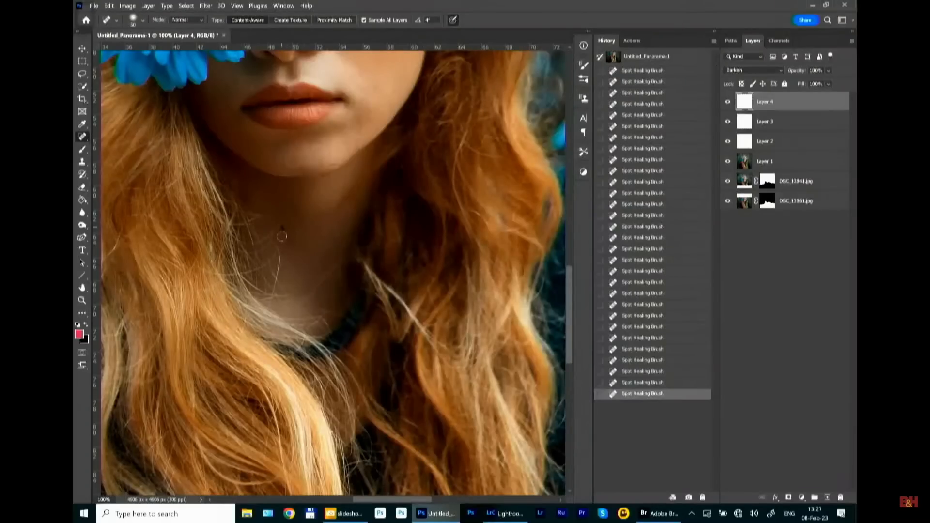
Spot-heal stray hairs around the neck and the lower hair on Layer 4.
drag(348, 256, 312, 296)
mouse_move(346, 262)
mouse_down()
mouse_move(333, 269)
mouse_move(316, 243)
mouse_up()
mouse_move(468, 209)
mouse_down()
mouse_move(488, 229)
mouse_move(482, 217)
mouse_up()
mouse_move(505, 184)
mouse_down()
mouse_move(459, 233)
mouse_move(454, 258)
mouse_up()
drag(446, 204, 392, 204)
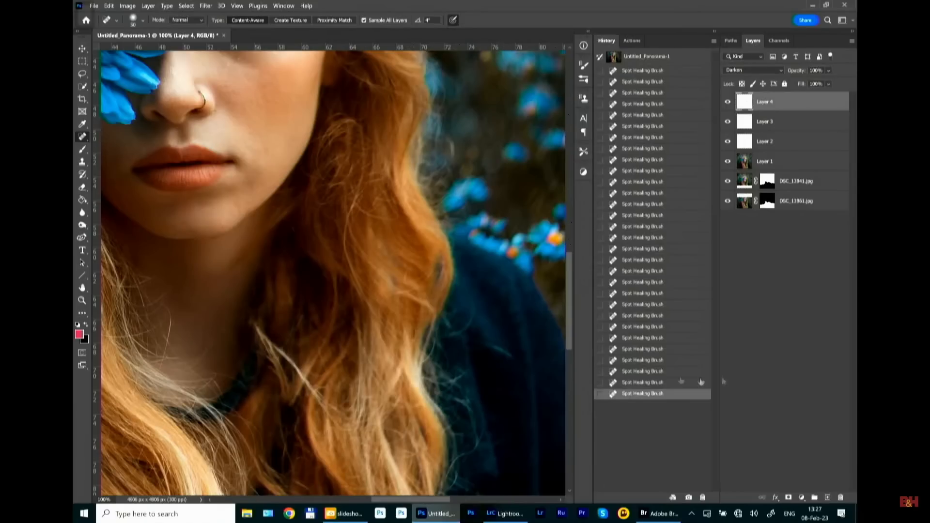
Compare the face and hair with and without the Layer 4 retouching by switching its visibility.
drag(571, 331, 570, 292)
click(728, 103)
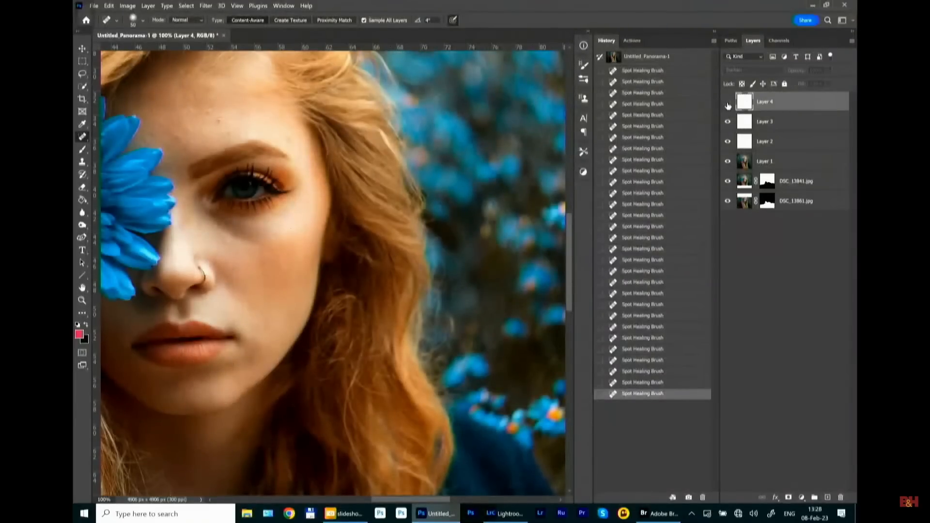
click(727, 102)
click(727, 102)
click(728, 103)
click(727, 103)
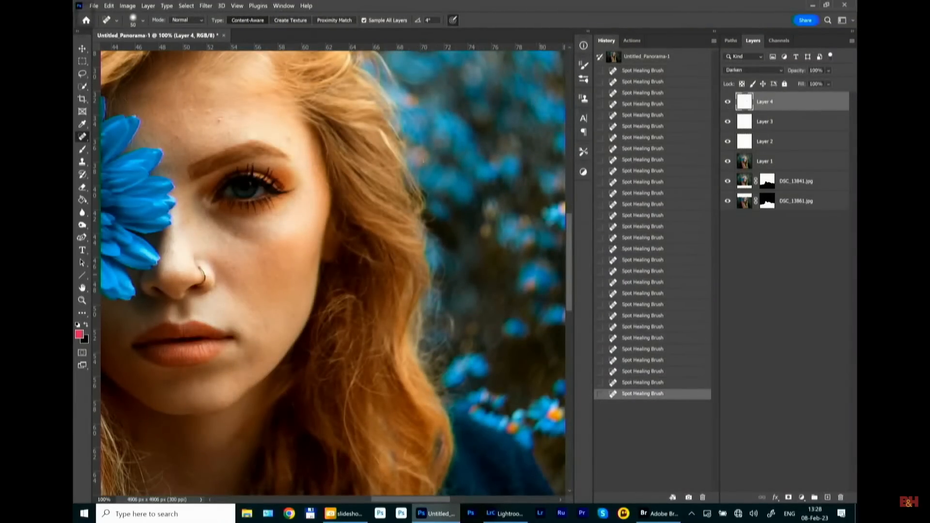
drag(569, 266, 571, 295)
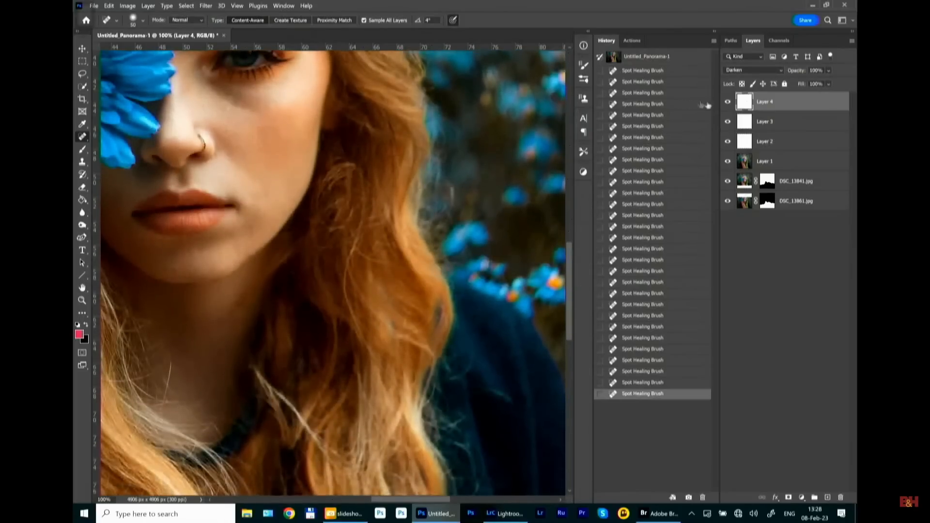
click(729, 104)
click(730, 104)
click(730, 104)
Examine the hair around the neck and shoulders for remaining stray strands.
click(408, 317)
drag(349, 294, 436, 202)
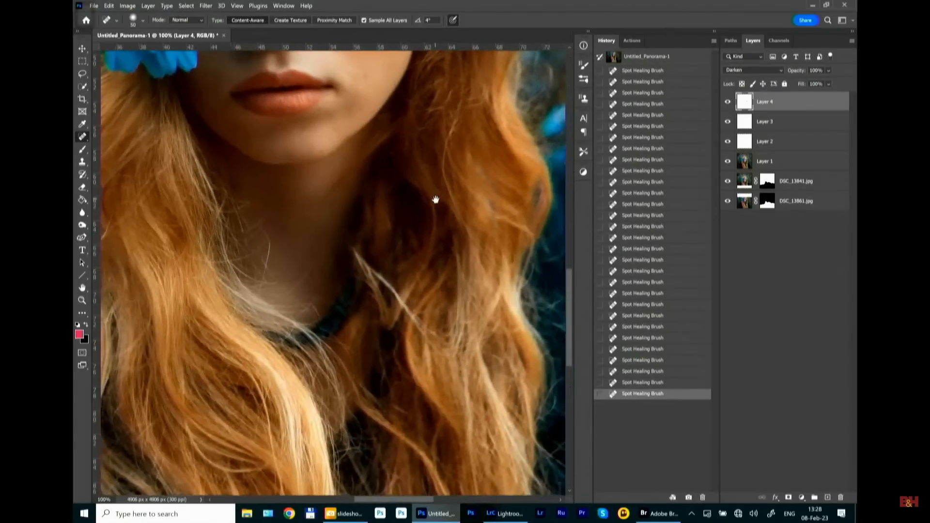
drag(364, 174, 455, 115)
drag(394, 204, 417, 257)
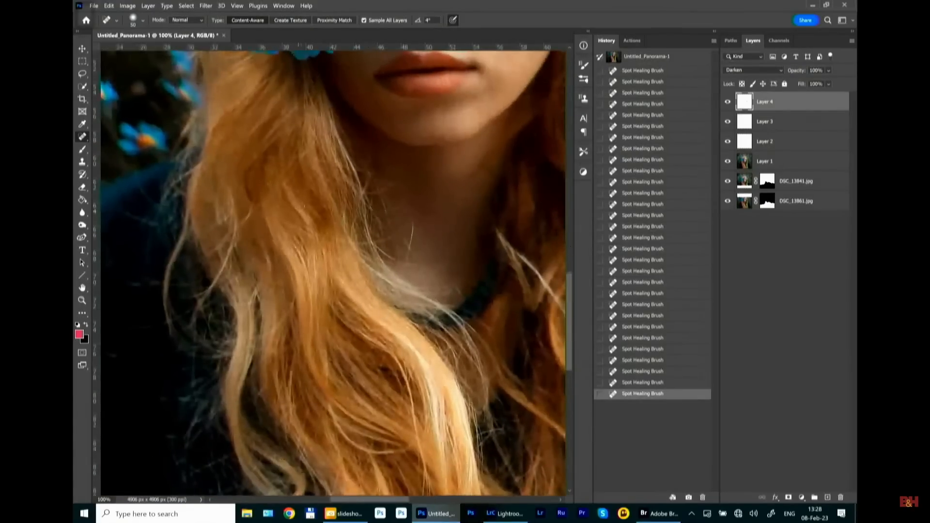
drag(260, 196, 233, 236)
drag(262, 185, 316, 198)
drag(421, 181, 282, 312)
drag(399, 230, 358, 244)
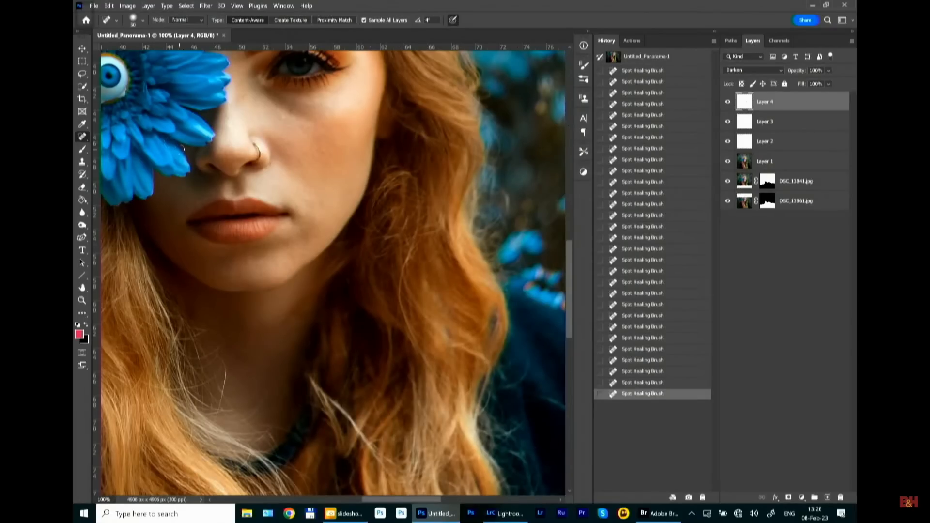
Remove the light strand crossing the hair beside the neck with the Healing Brush on Layer 4, sampling nearby hair.
right_click(82, 137)
click(121, 143)
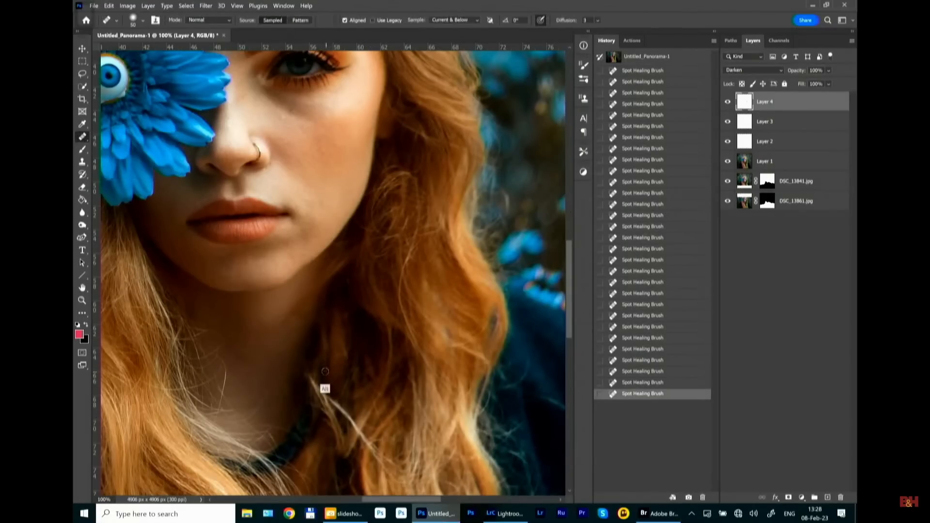
mouse_move(326, 361)
mouse_down()
mouse_move(321, 372)
mouse_move(349, 386)
mouse_move(362, 328)
mouse_move(355, 365)
mouse_up()
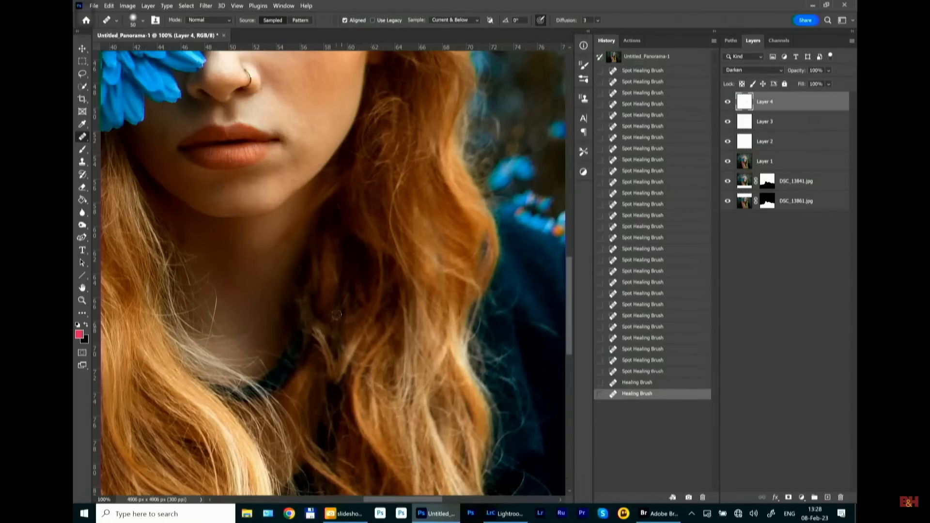
click(336, 315)
drag(316, 330, 321, 343)
click(303, 293)
mouse_move(300, 291)
mouse_down()
mouse_move(305, 334)
mouse_move(319, 323)
mouse_move(323, 338)
mouse_move(313, 311)
mouse_up()
drag(319, 233, 350, 279)
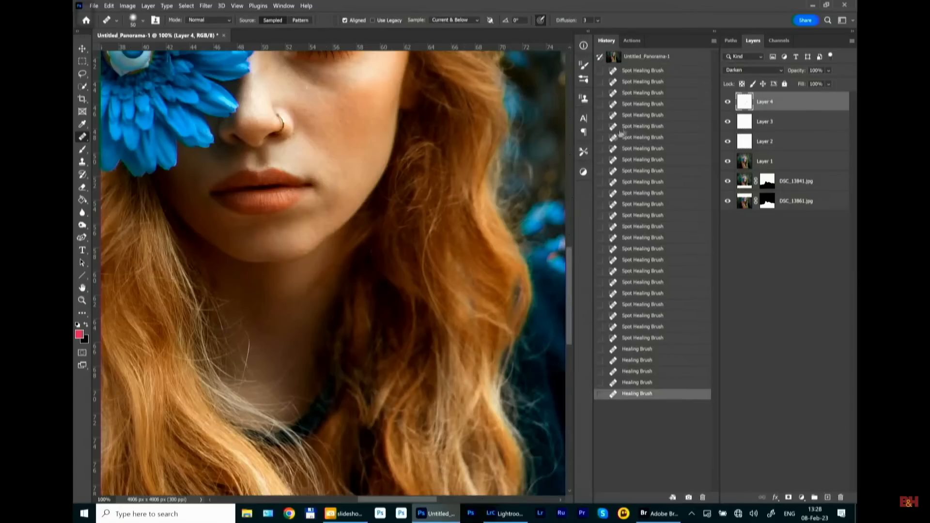
Heal the stray hairs along the jaw and neck edge with the Healing Brush on the Normal layer, Layer 2.
click(753, 145)
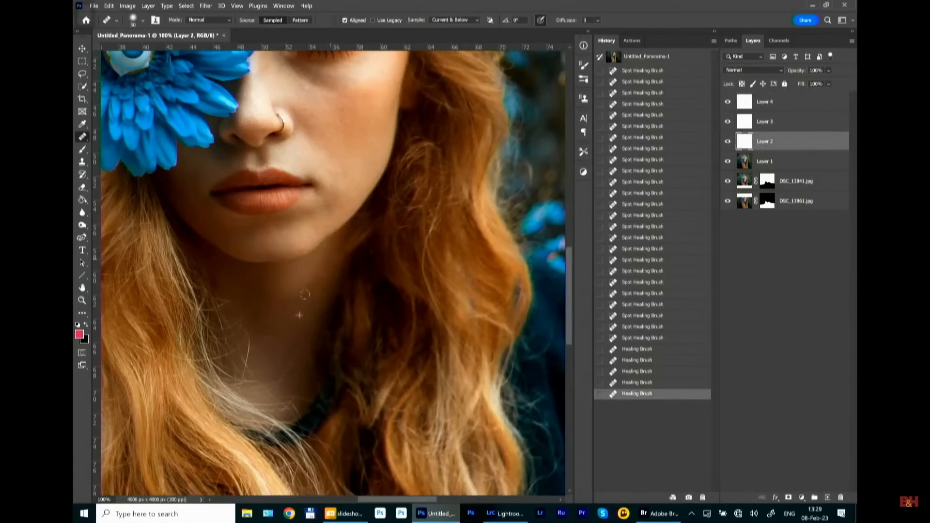
click(352, 253)
click(366, 224)
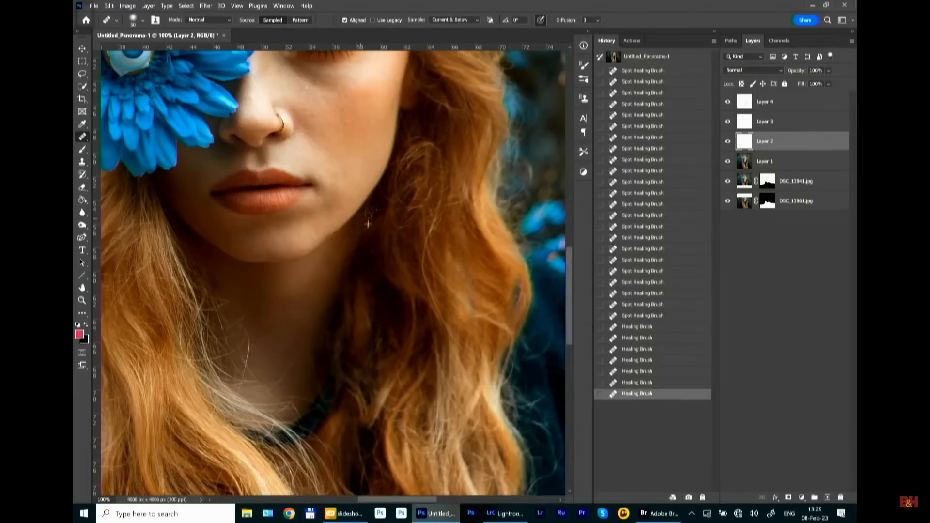
click(341, 248)
click(323, 288)
click(370, 248)
drag(356, 170, 389, 203)
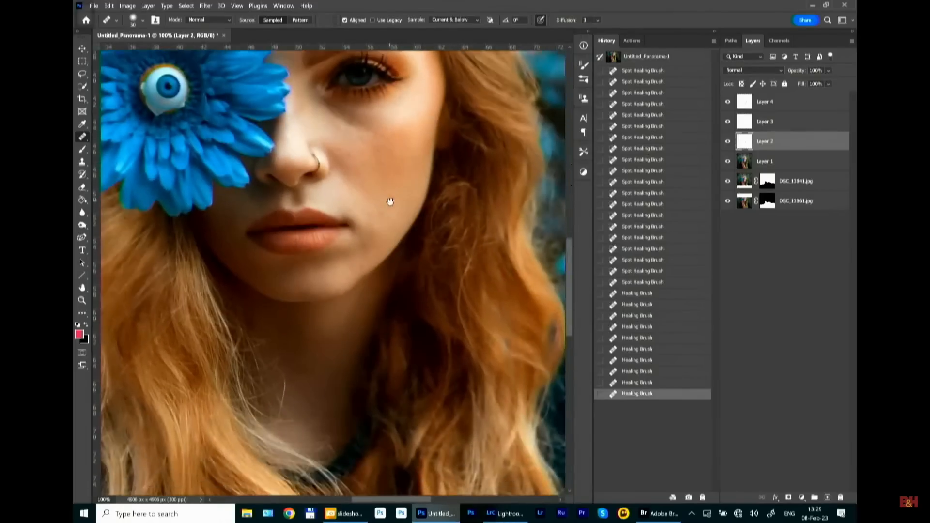
Compare the jaw and neck area with and without the Layer 2 retouching by switching its visibility.
click(727, 141)
click(727, 141)
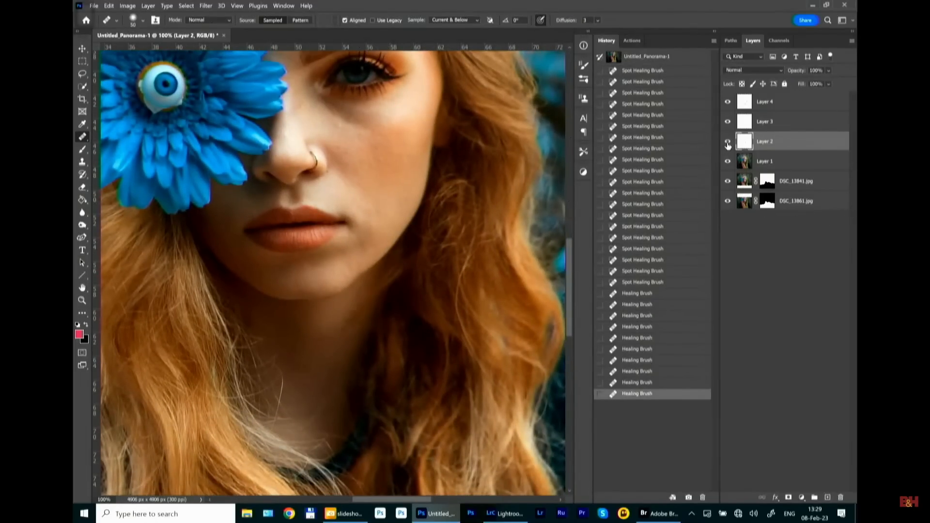
click(727, 142)
click(728, 144)
Remove the blemishes on the forehead and around the eyebrow with the Spot Healing Brush on the Lighten layer, Layer 3.
drag(310, 124, 382, 284)
scroll(416, 286, up, 2)
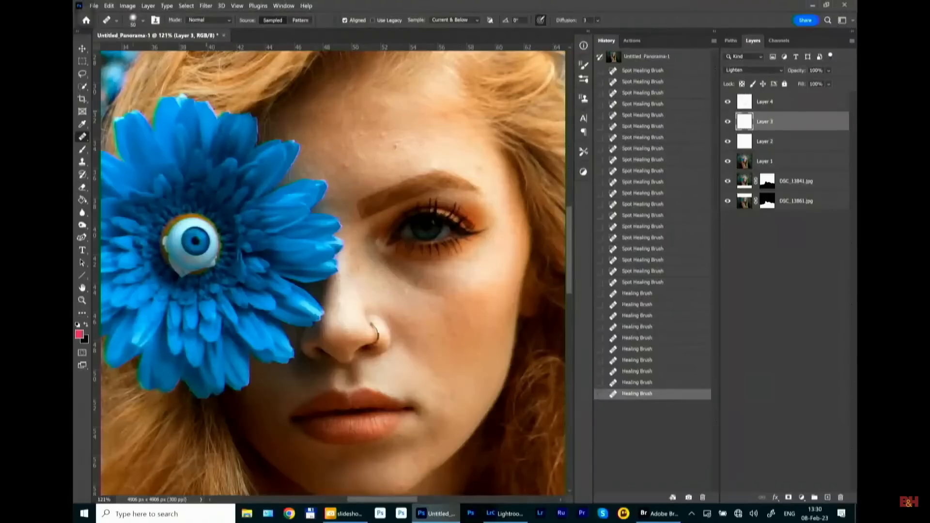
right_click(84, 137)
click(116, 136)
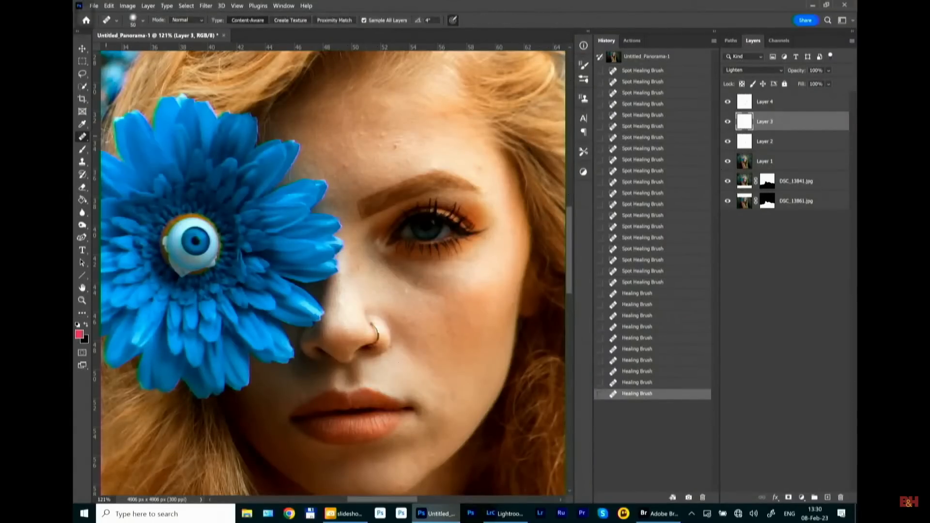
click(353, 186)
click(374, 164)
click(394, 146)
click(398, 166)
click(401, 161)
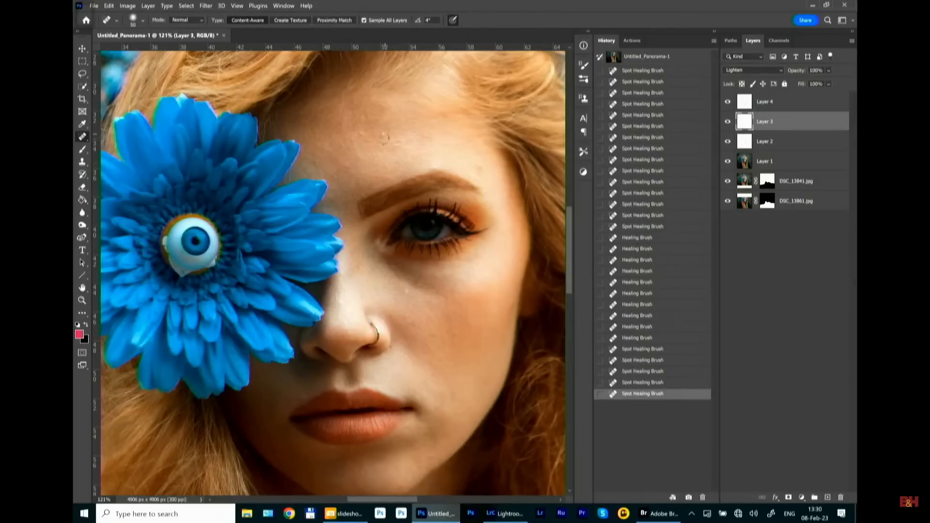
click(416, 140)
click(429, 123)
click(443, 118)
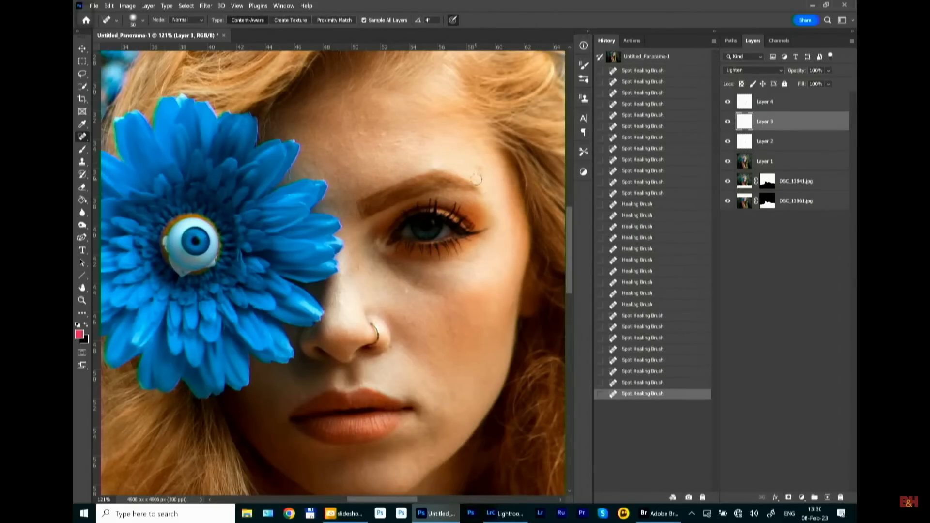
click(481, 175)
Spot-heal the blemishes on the cheek, beside the nostril and on the nose bridge on Layer 3.
click(402, 319)
click(402, 353)
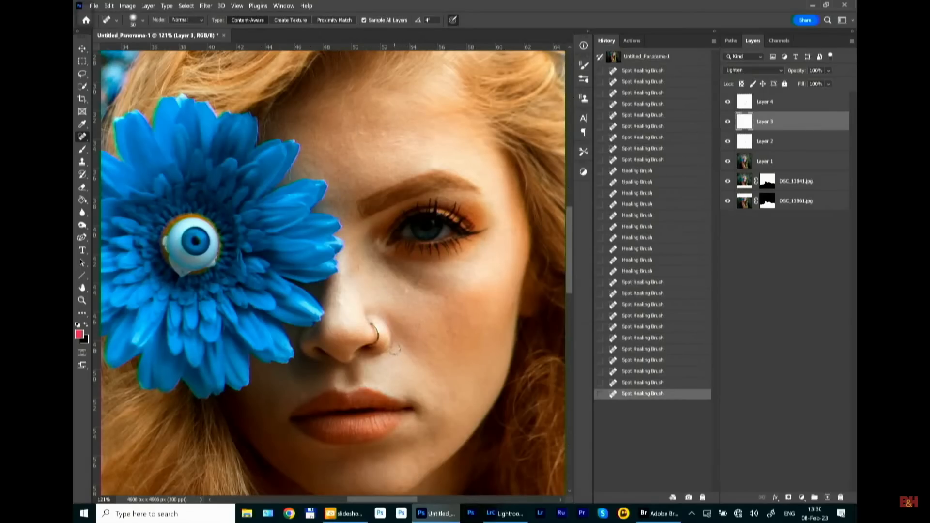
click(395, 349)
click(364, 268)
click(442, 296)
click(457, 336)
click(442, 322)
Spot-heal the small spots on the chin, along the jaw and on the lower cheek on Layer 3.
drag(443, 342, 436, 264)
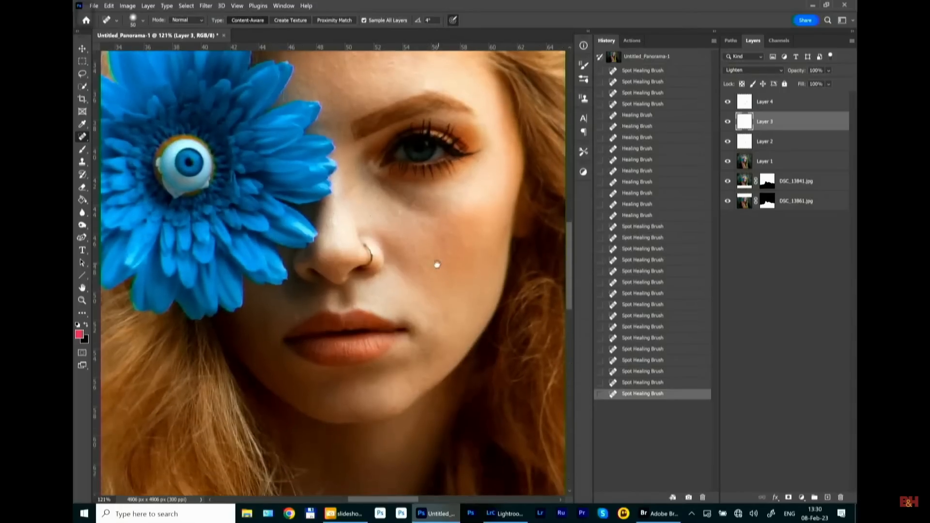
click(383, 411)
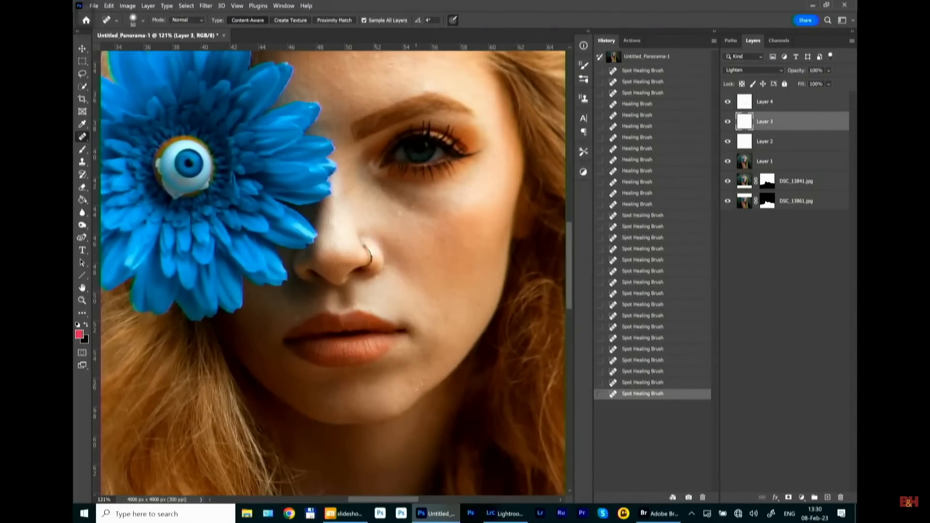
click(419, 386)
click(411, 376)
click(434, 339)
click(446, 320)
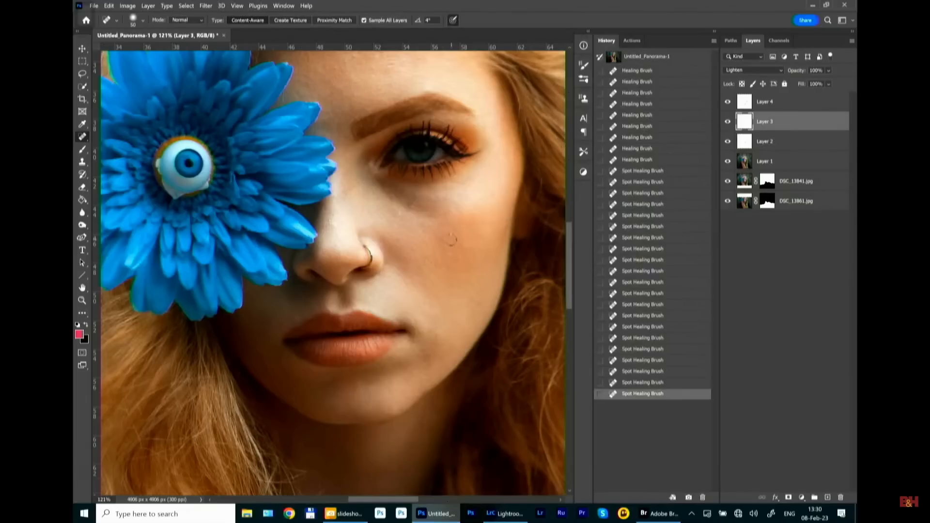
Spot-heal the remaining dark blemishes on the outer cheek and across the forehead on Layer 3.
click(477, 309)
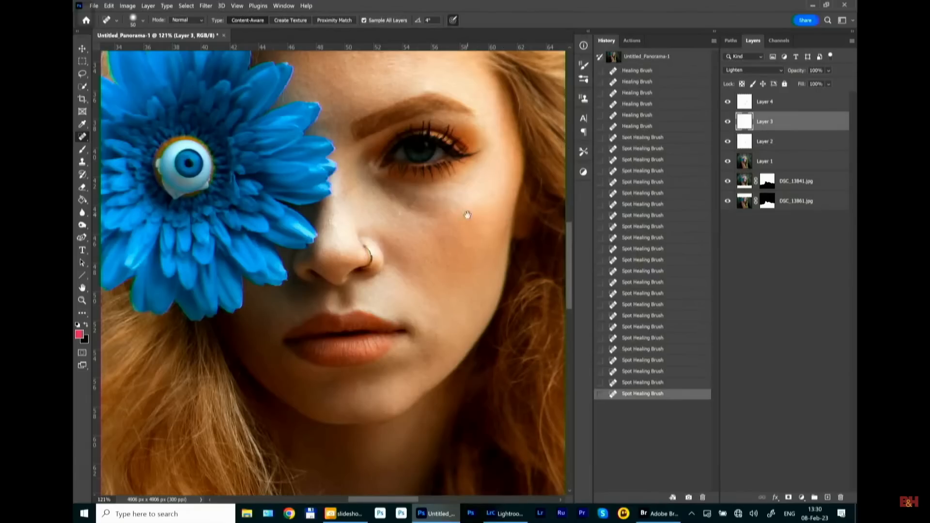
drag(467, 212, 477, 301)
click(411, 154)
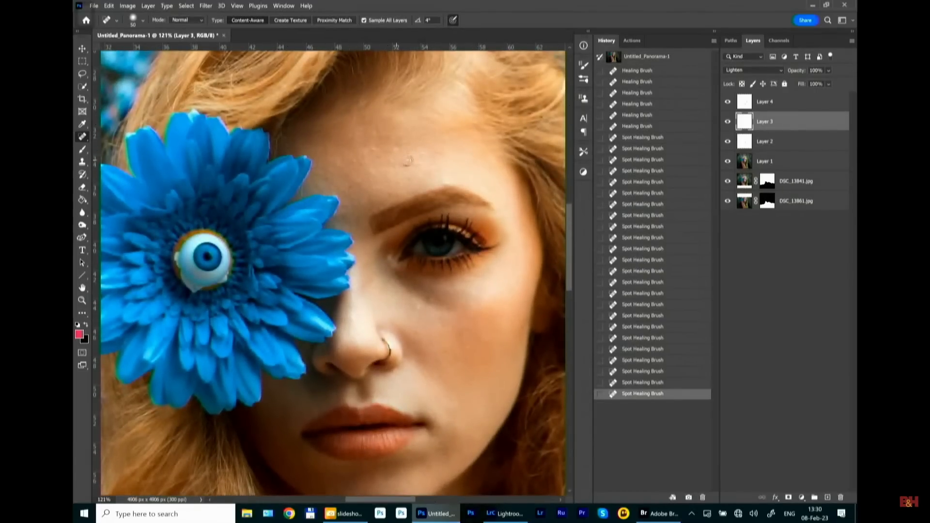
click(439, 118)
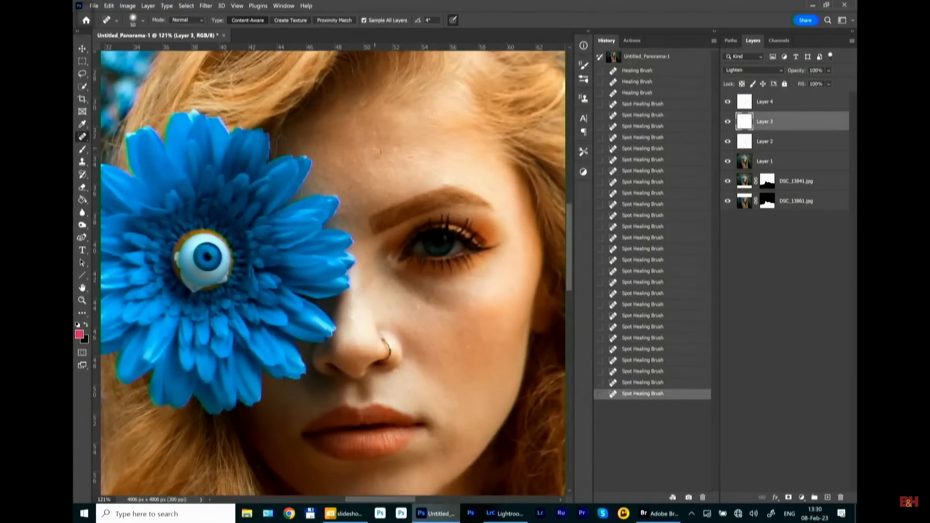
click(334, 188)
click(381, 195)
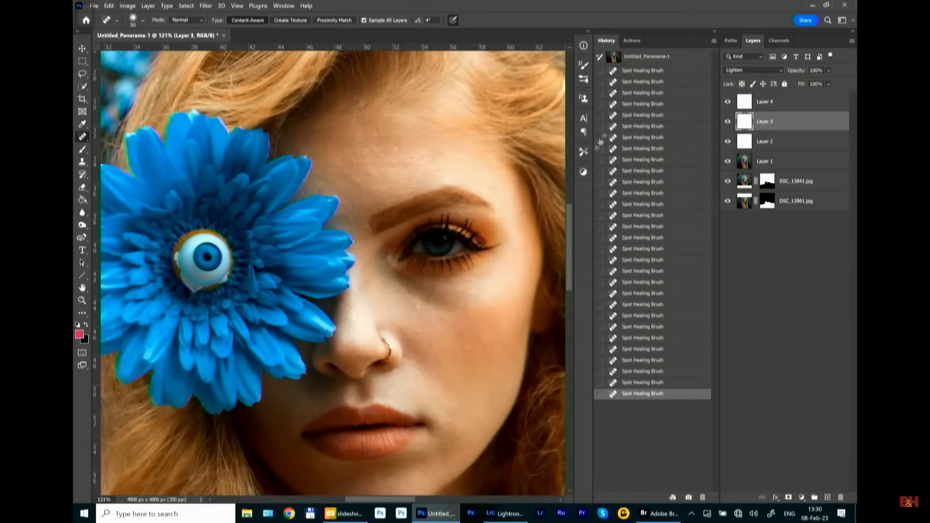
Spot-heal the bright specks on the forehead above the eyebrow on the Darken layer, Layer 4.
click(769, 104)
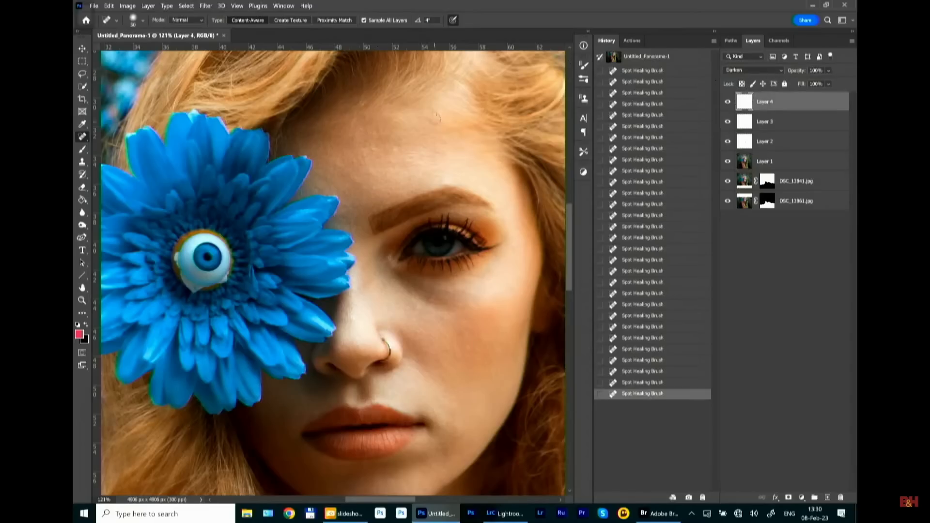
click(374, 150)
click(394, 150)
click(390, 165)
click(380, 148)
click(374, 189)
click(415, 155)
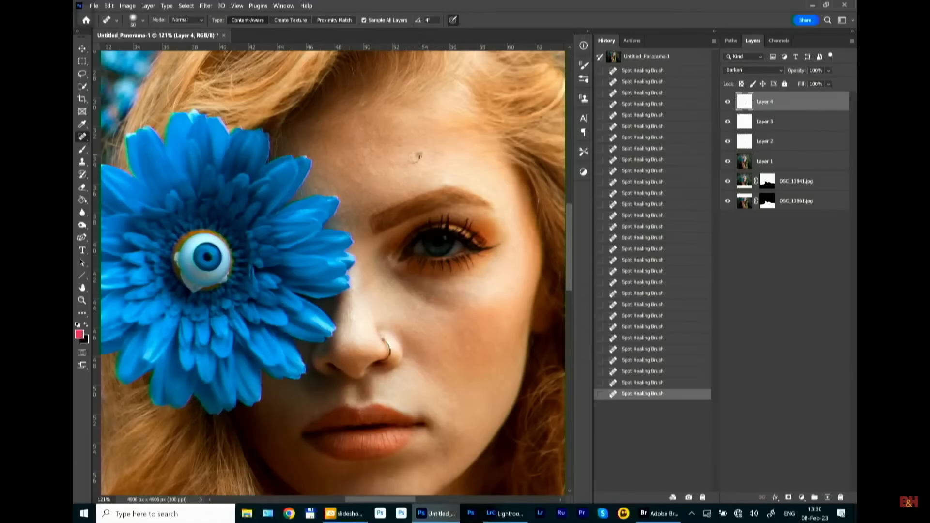
click(446, 181)
Spot-heal the bright specks on the nose bridge, beneath the inner eye and on the lower forehead on Layer 4.
drag(441, 263, 455, 178)
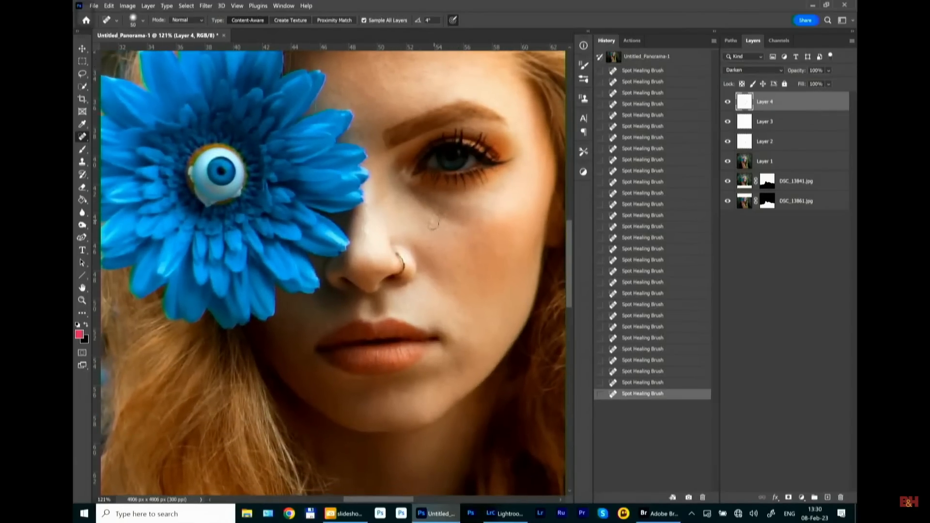
click(366, 228)
click(400, 201)
drag(446, 184, 437, 279)
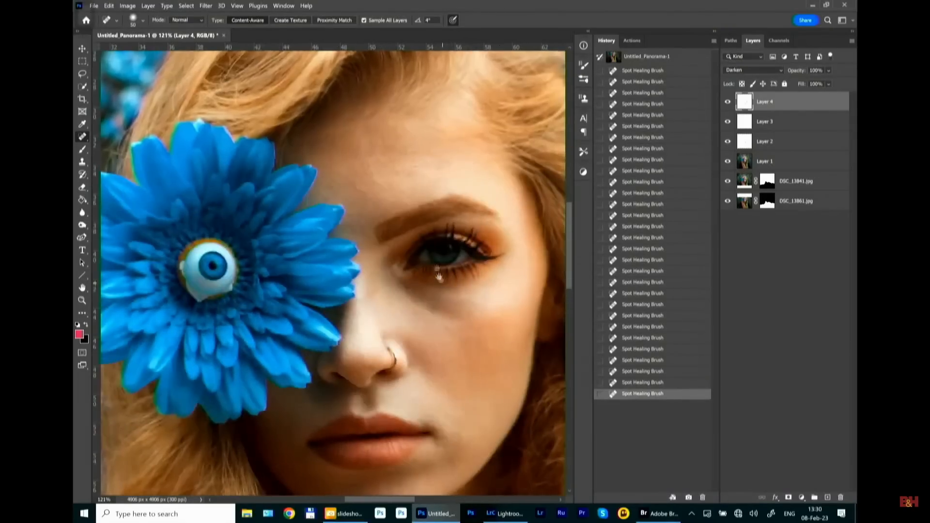
click(375, 175)
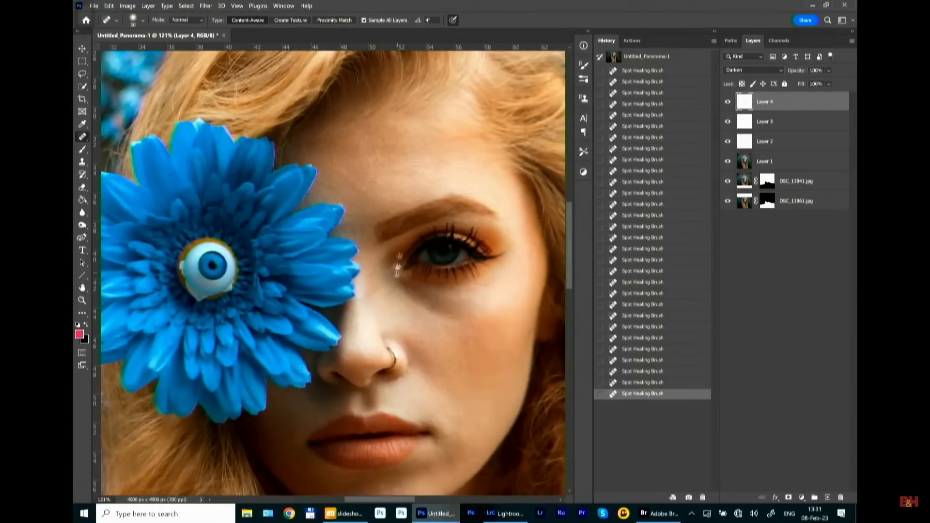
Spot-heal the small flaw on the flower petals beside the eyeball on Layer 2, checking it by undoing and redoing the stroke.
drag(398, 272, 422, 196)
drag(316, 201, 332, 222)
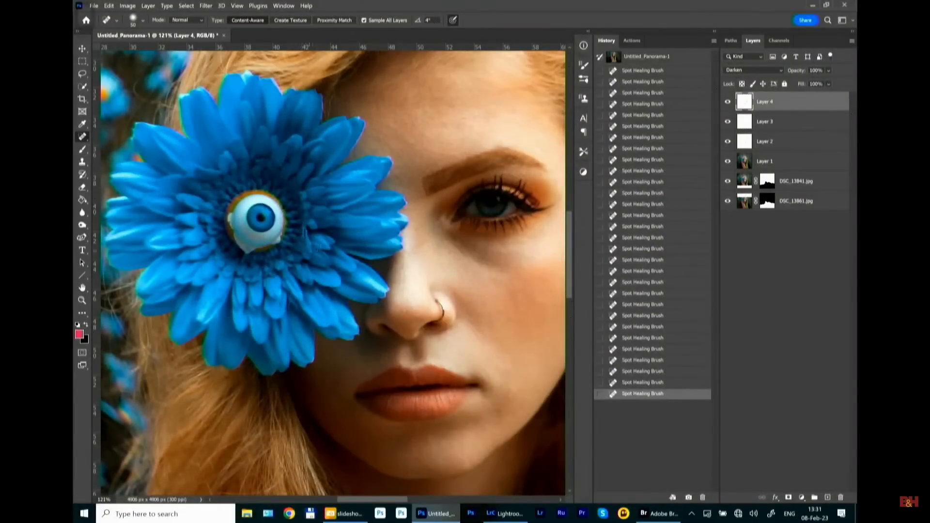
click(757, 144)
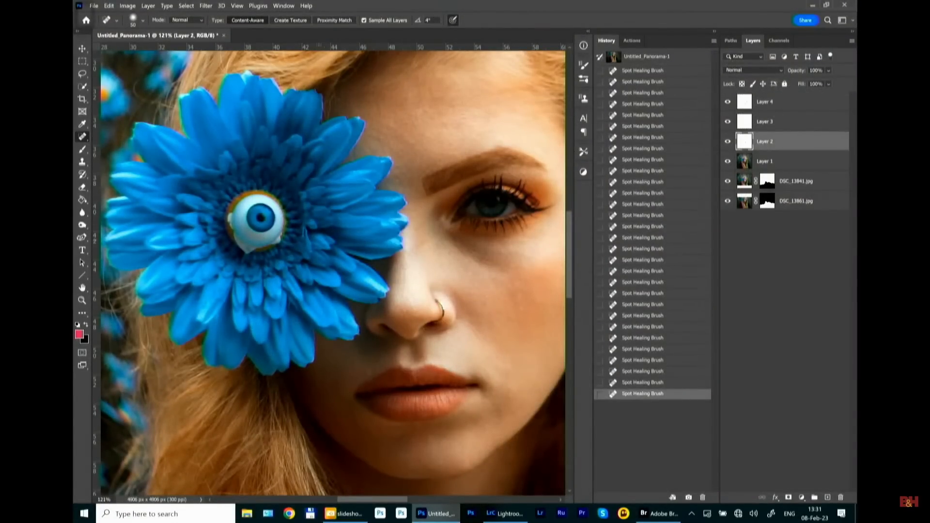
mouse_move(309, 232)
mouse_down()
mouse_move(307, 242)
mouse_move(313, 233)
mouse_up()
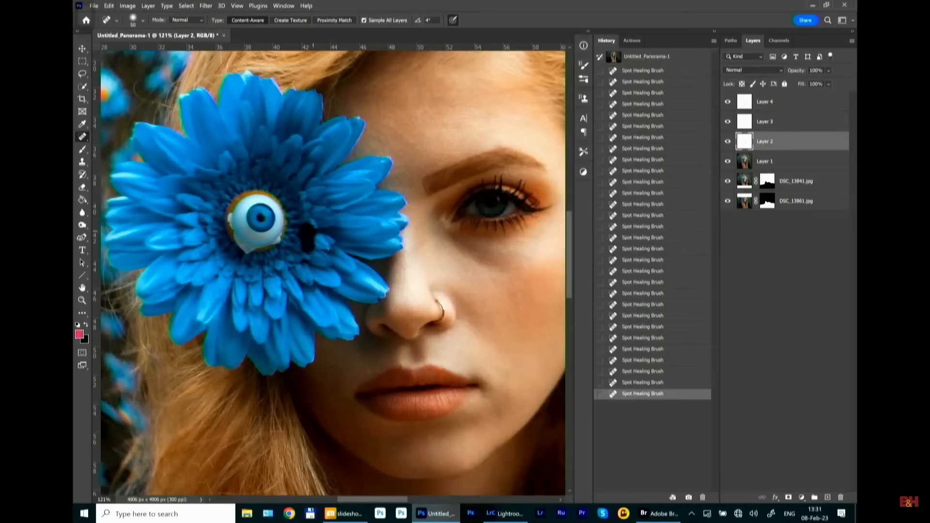
key(ctrl+z)
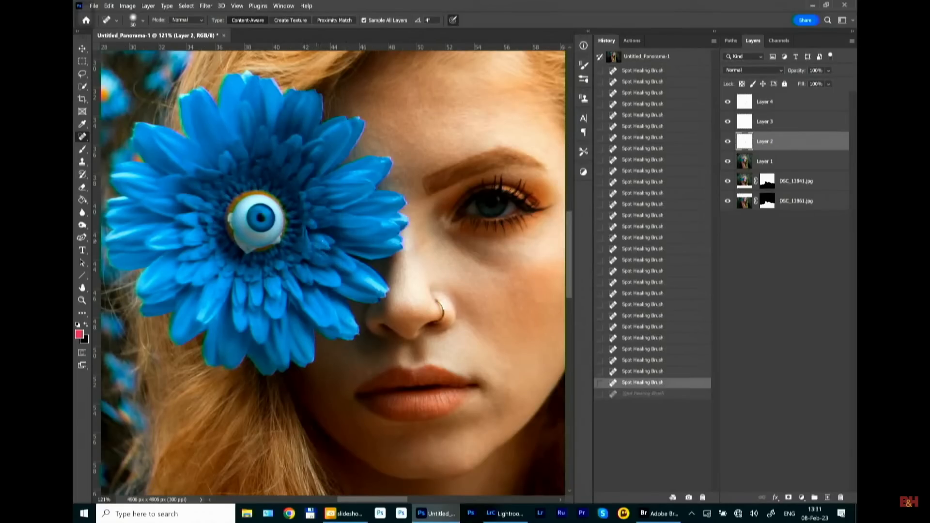
key(ctrl+shift+z)
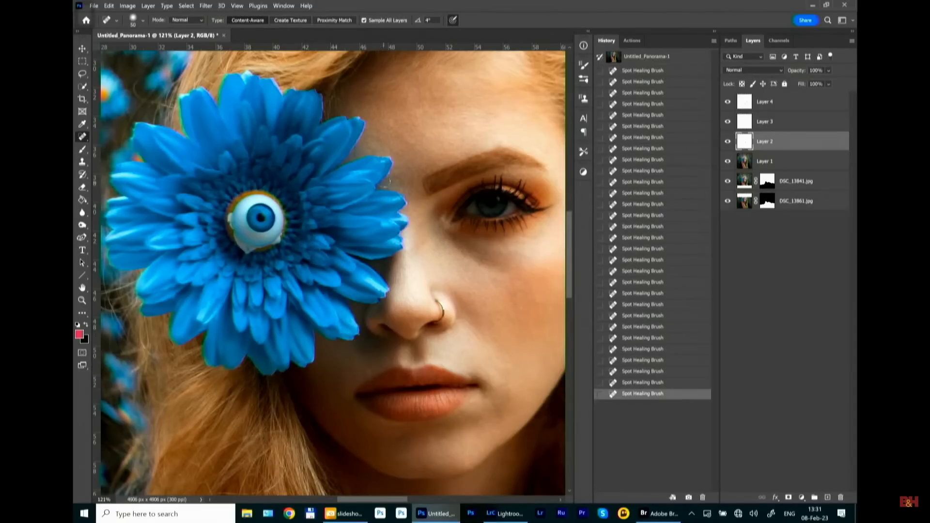
Set up the Clone Stamp with a 100 px brush at 23% opacity for the Lighten layer, Layer 3.
drag(429, 295, 333, 282)
drag(426, 196, 398, 261)
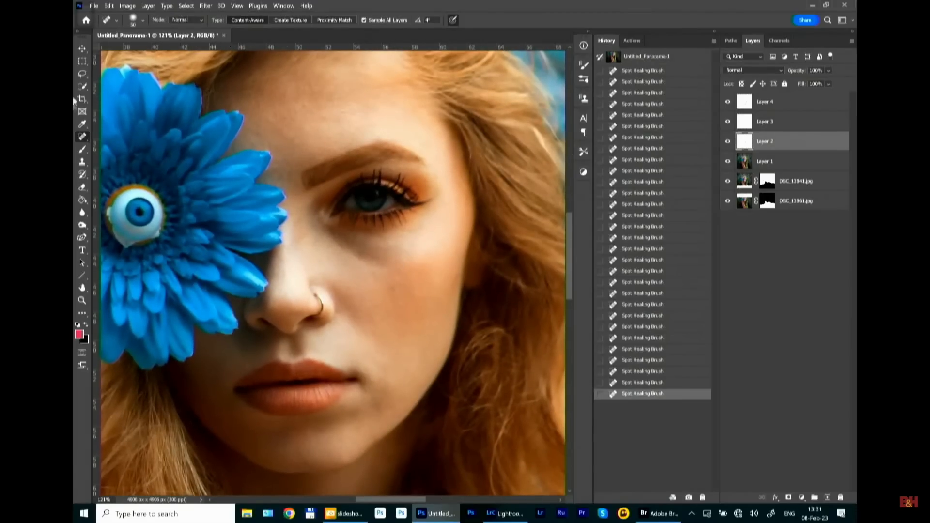
right_click(83, 137)
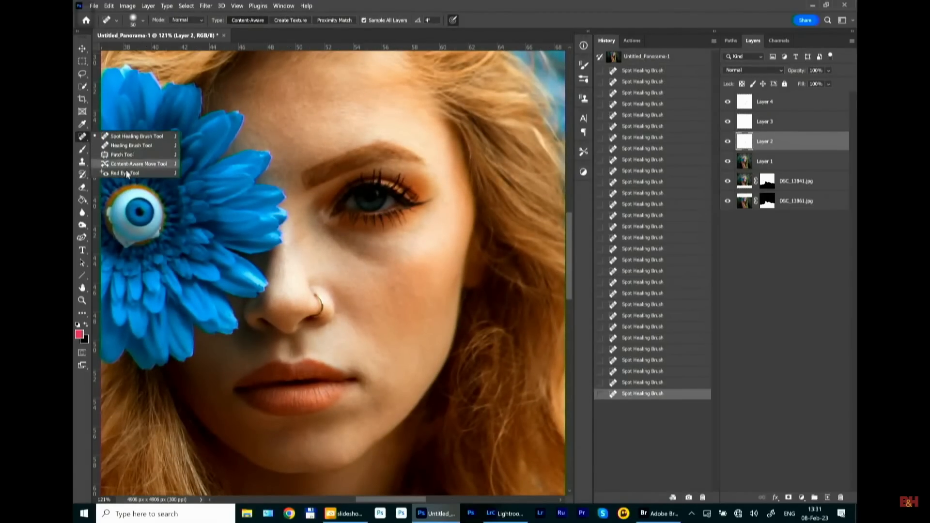
click(82, 163)
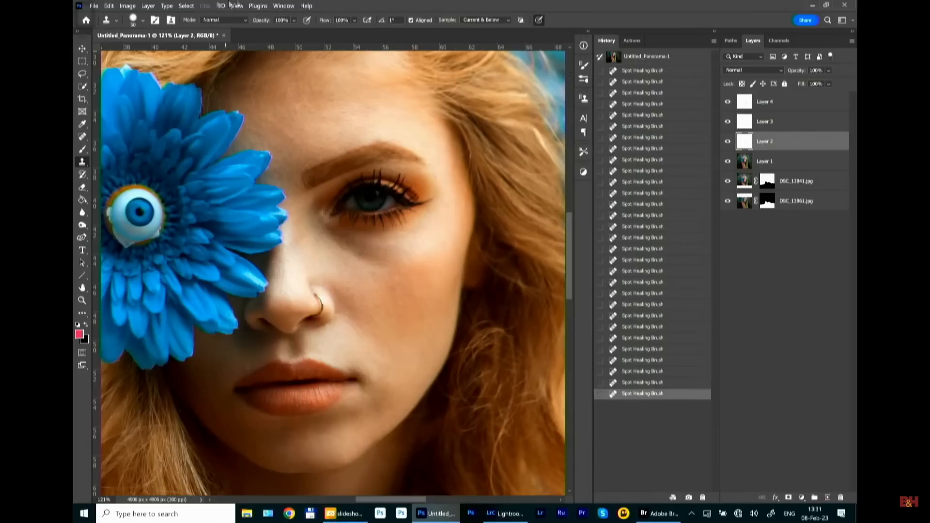
key(bracketright)
key(bracketright)
key(bracketright)
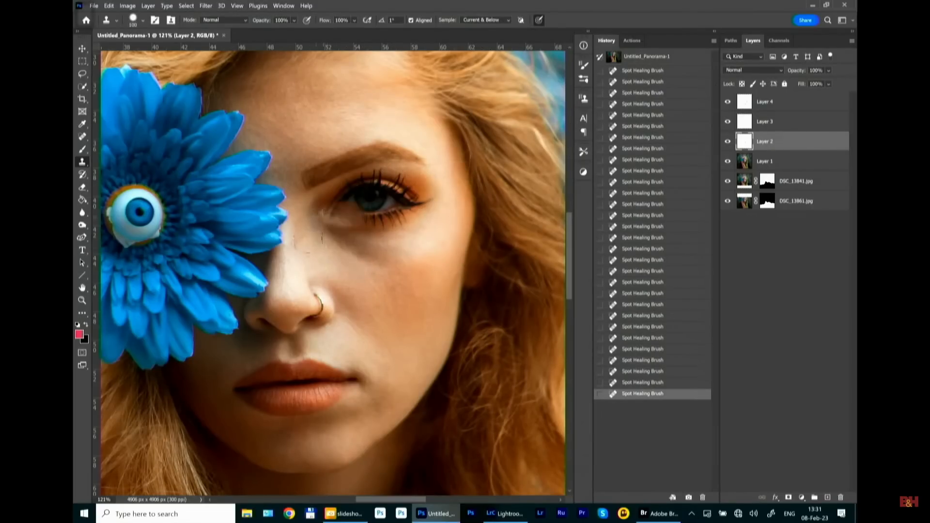
key(space)
drag(390, 308, 394, 264)
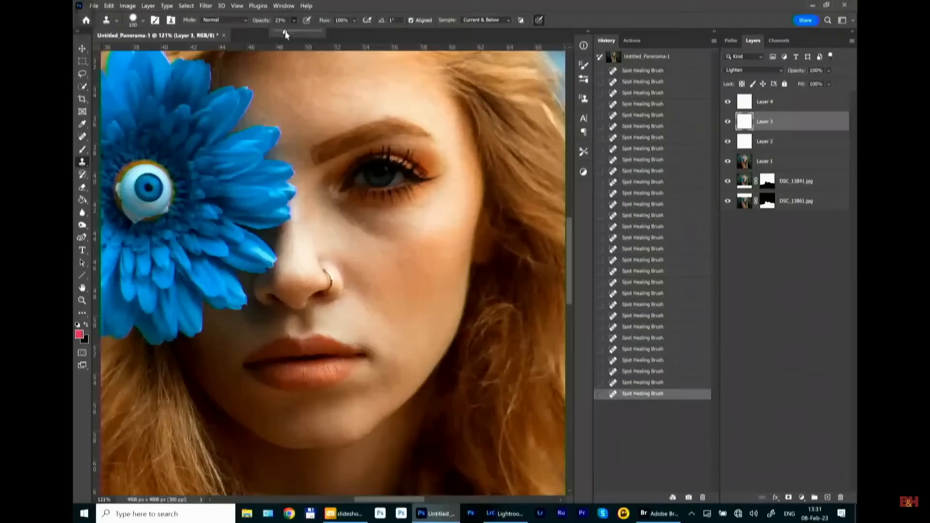
Undo a trial clone stroke beneath the eye and soften the Clone Stamp brush by lowering its hardness.
alt+click(358, 245)
drag(370, 234, 373, 232)
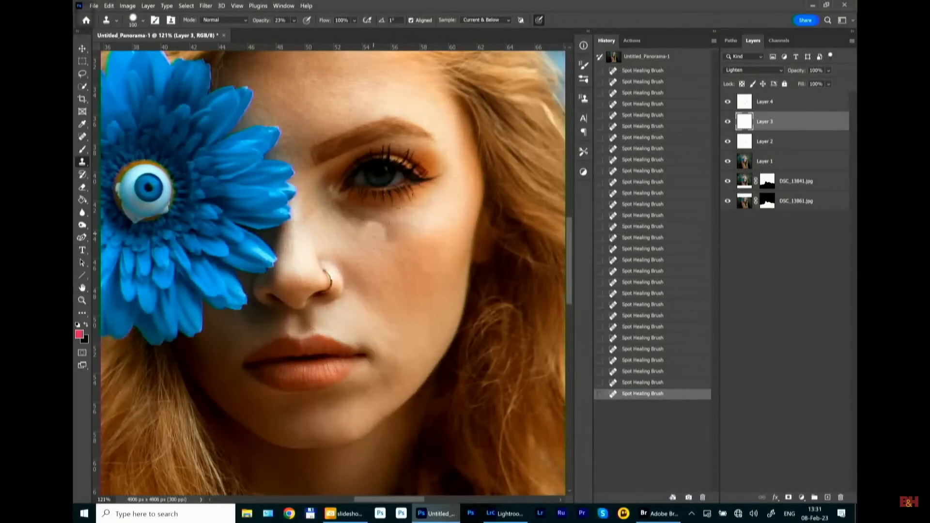
key(ctrl+z)
right_click(342, 264)
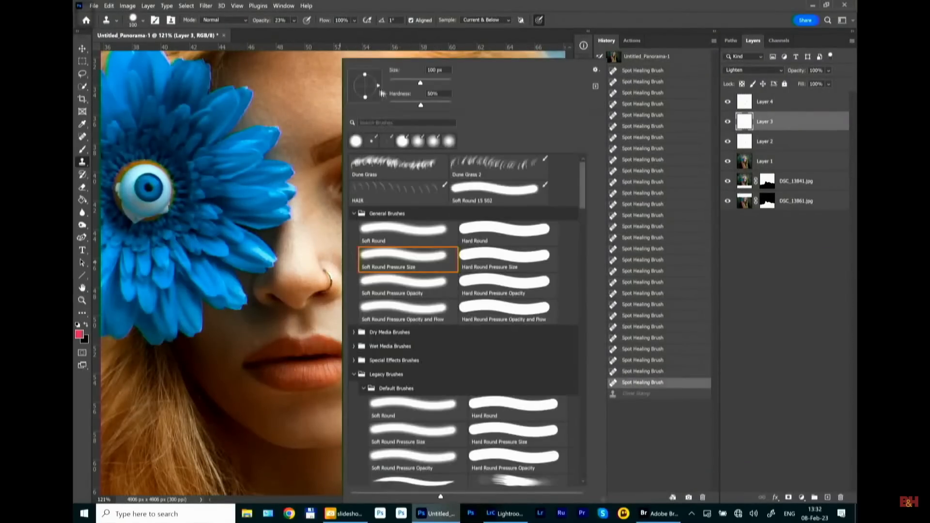
drag(423, 107, 380, 89)
click(405, 12)
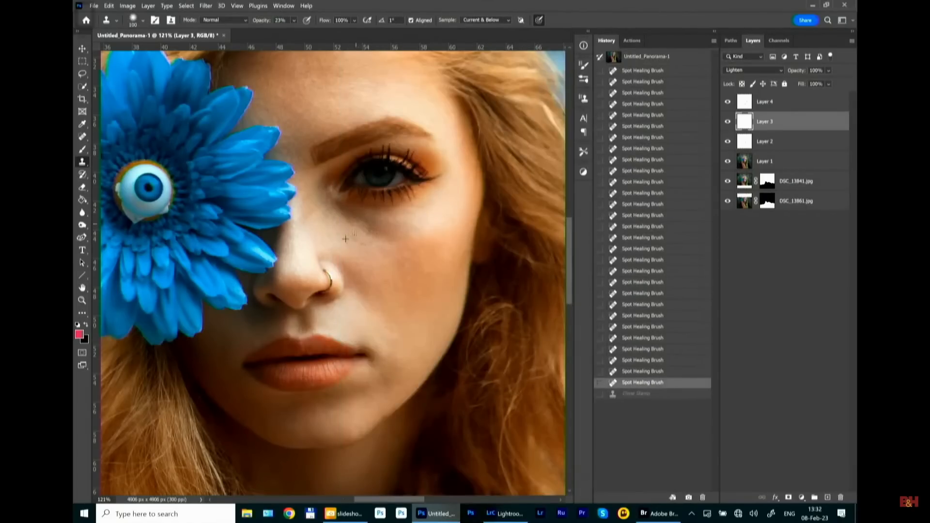
Lighten the shadow beneath the eye by cloning nearby skin over it on Layer 3.
drag(355, 233, 382, 244)
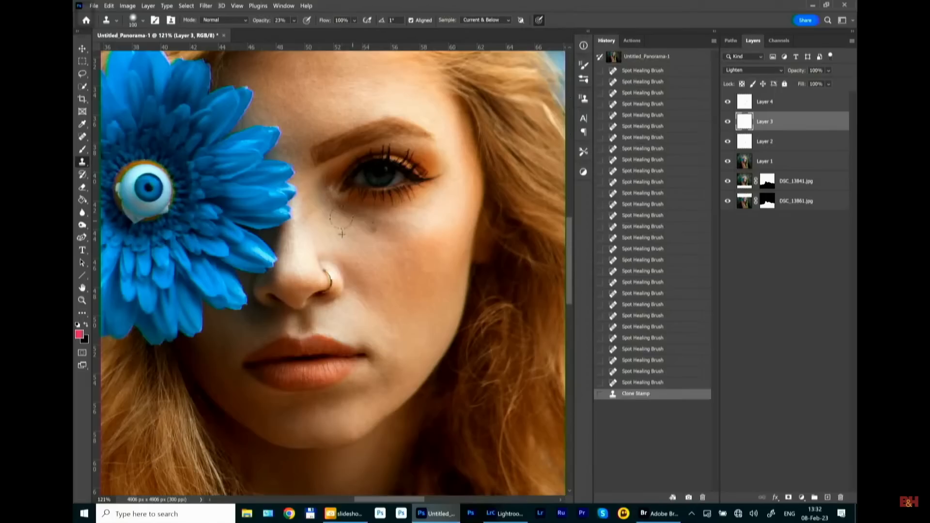
click(392, 237)
mouse_move(394, 240)
mouse_down()
mouse_move(398, 247)
mouse_move(415, 234)
mouse_move(420, 249)
mouse_up()
click(404, 255)
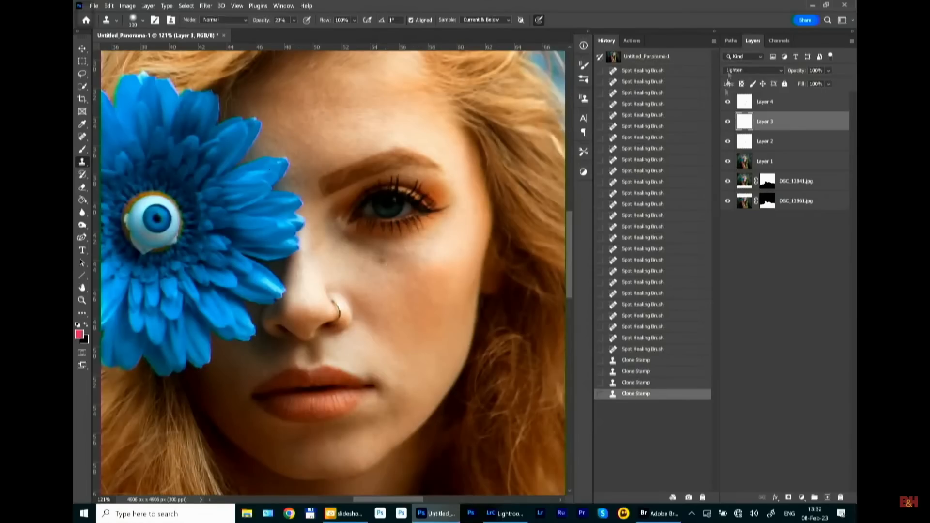
Compare the face with and without the Layer 4 retouching by switching its visibility.
click(743, 104)
click(728, 102)
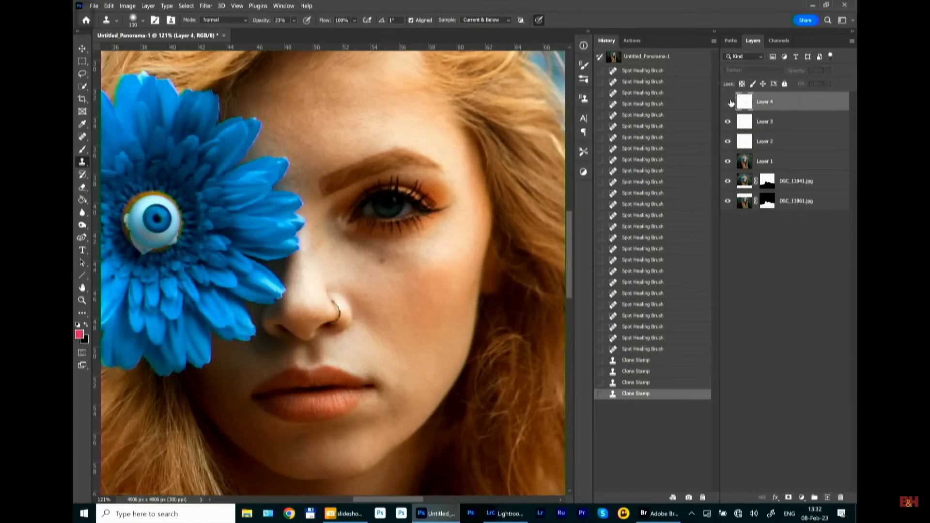
click(728, 103)
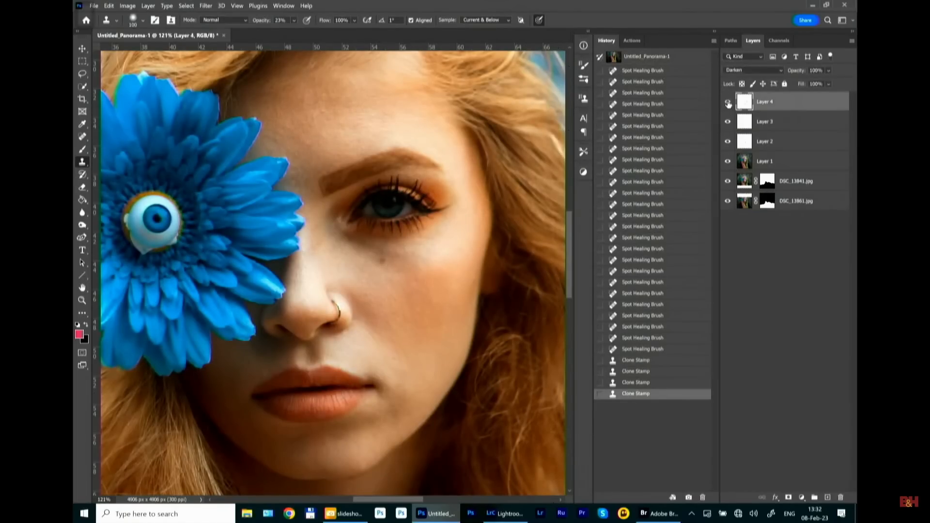
click(728, 103)
click(728, 103)
Erase the dark spot beneath the eye on Layer 4 and the retouching on the cheek below it on Layer 3.
click(82, 187)
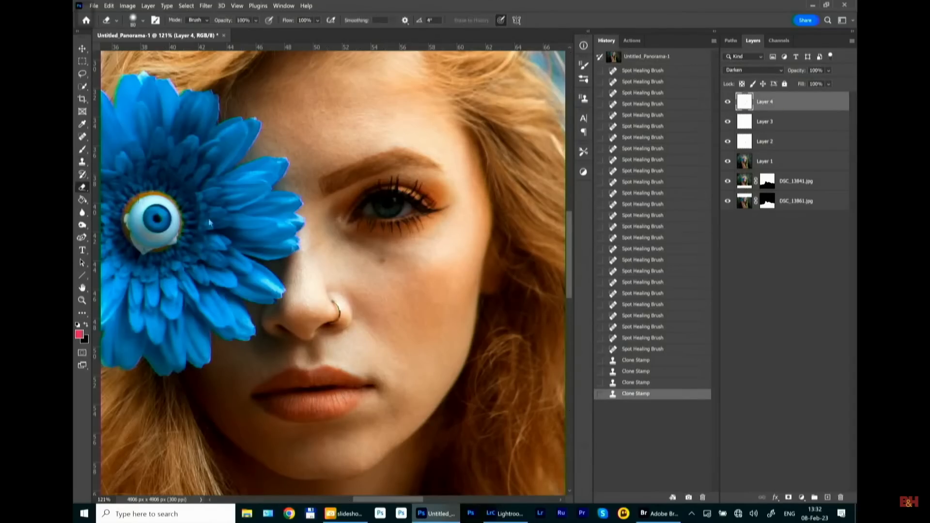
click(378, 258)
click(775, 125)
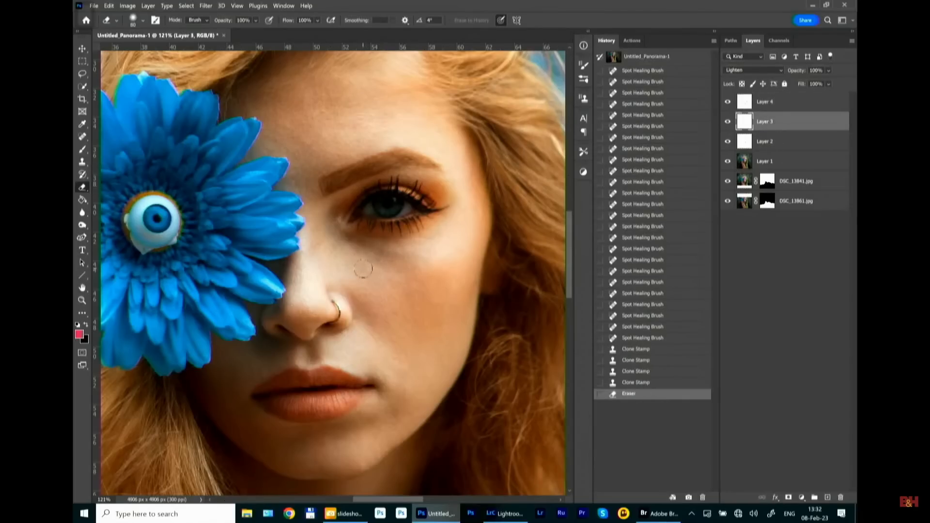
drag(363, 274, 377, 279)
alt+click(371, 287)
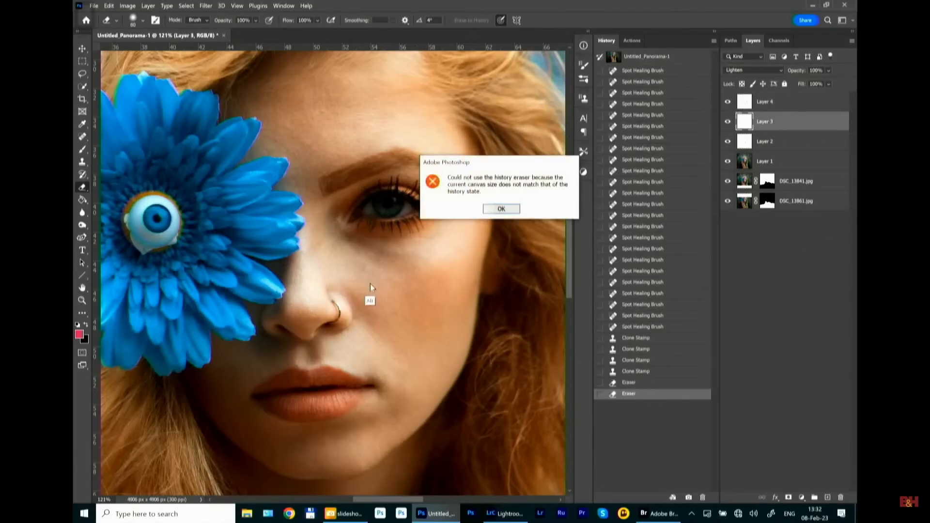
key(Return)
Clone smooth skin over the area beneath the eye and the upper cheek on Layer 3.
key(s)
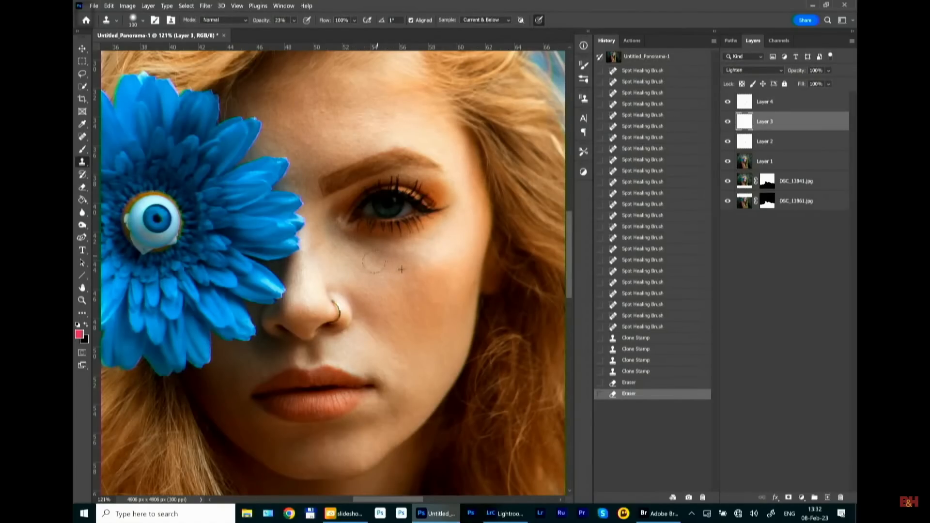
drag(380, 268, 364, 270)
click(415, 266)
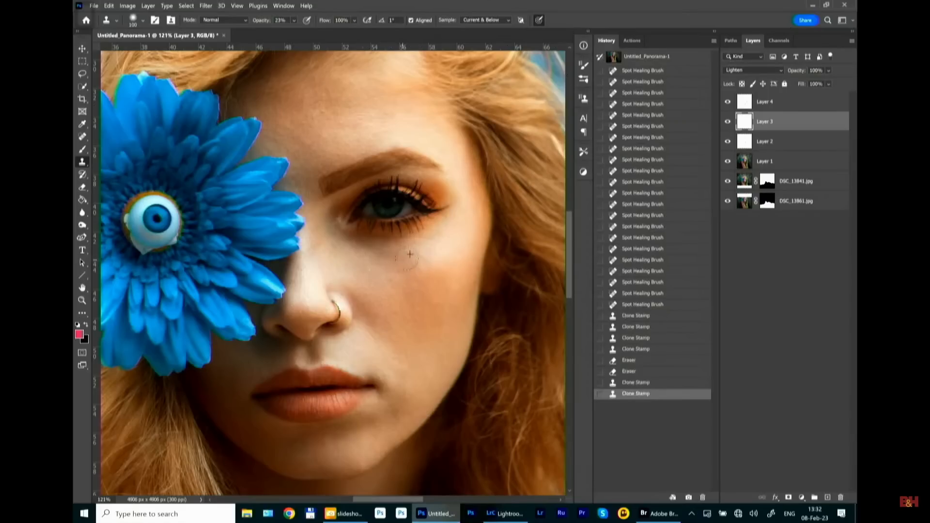
click(428, 265)
click(436, 285)
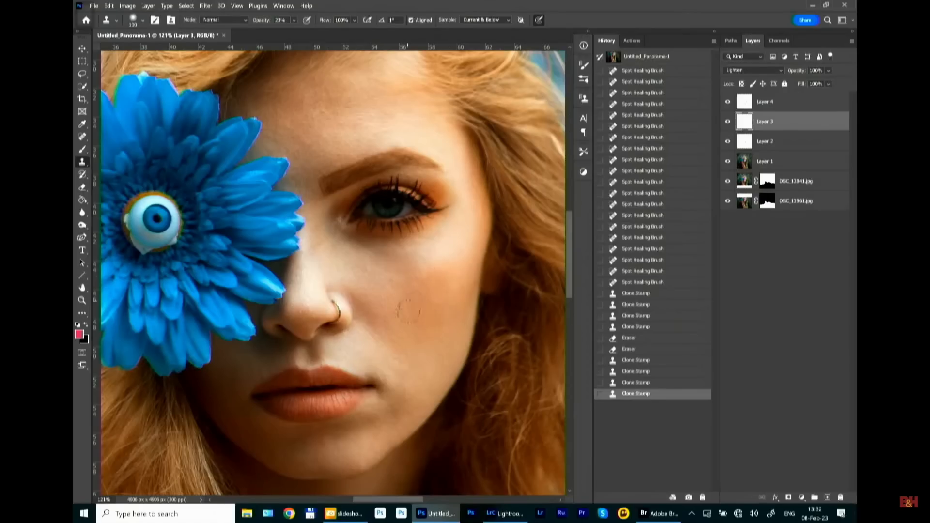
Clone lighter skin sampled from the nose over the inner under-eye area and the cheek beside the nose on Layer 3.
click(363, 277)
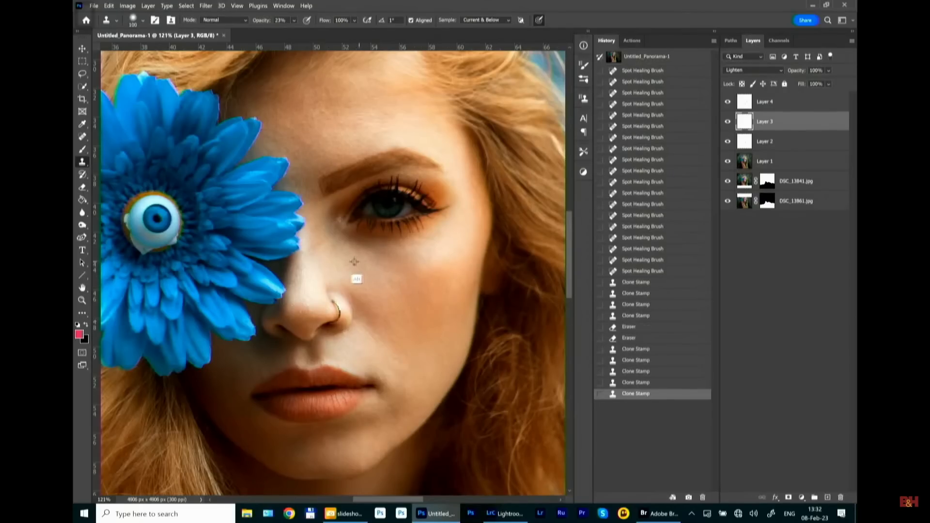
alt+click(317, 262)
click(336, 242)
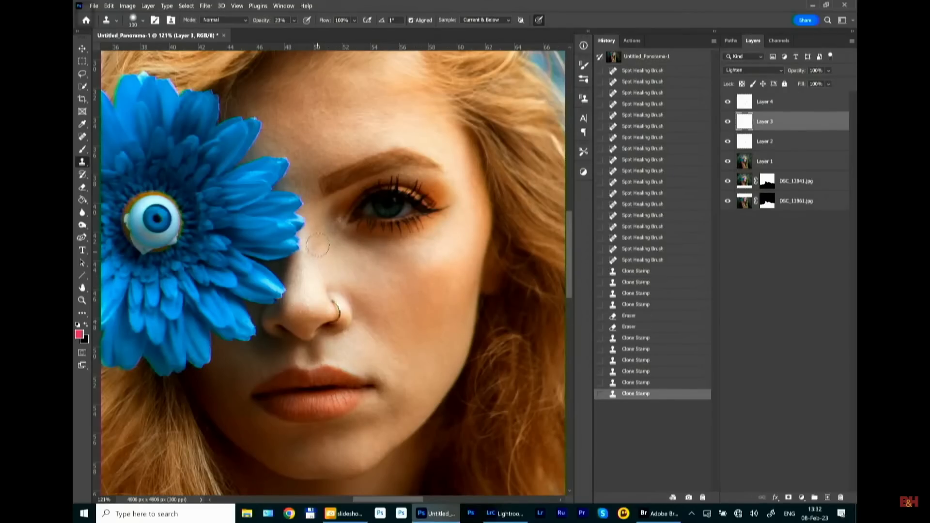
mouse_move(322, 239)
mouse_down()
mouse_move(354, 242)
mouse_move(401, 286)
mouse_move(385, 280)
mouse_up()
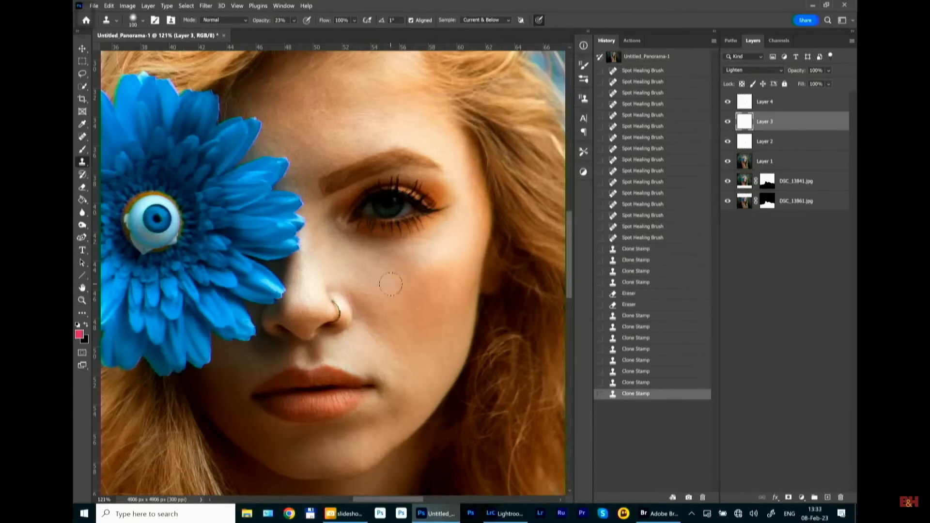
Compare the face with and without the Layer 3 retouching by switching its visibility.
scroll(415, 259, down, 1)
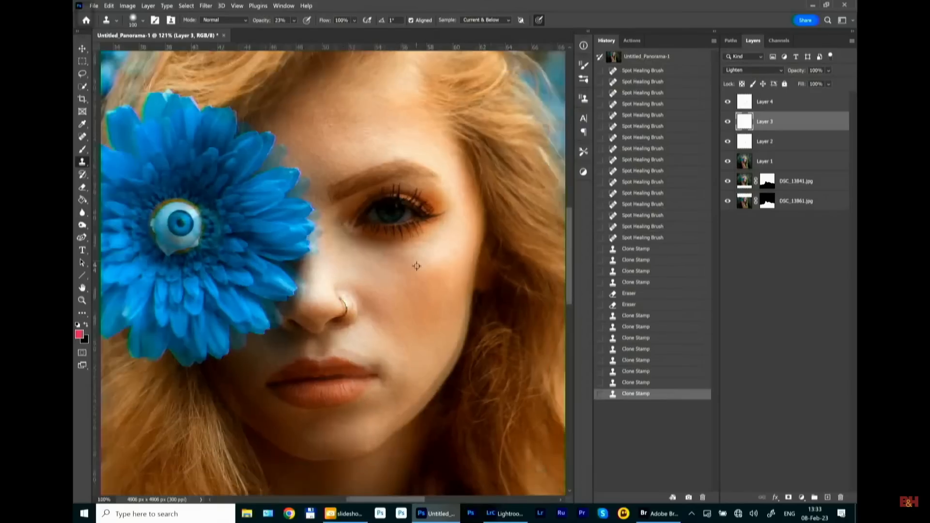
click(727, 121)
click(727, 121)
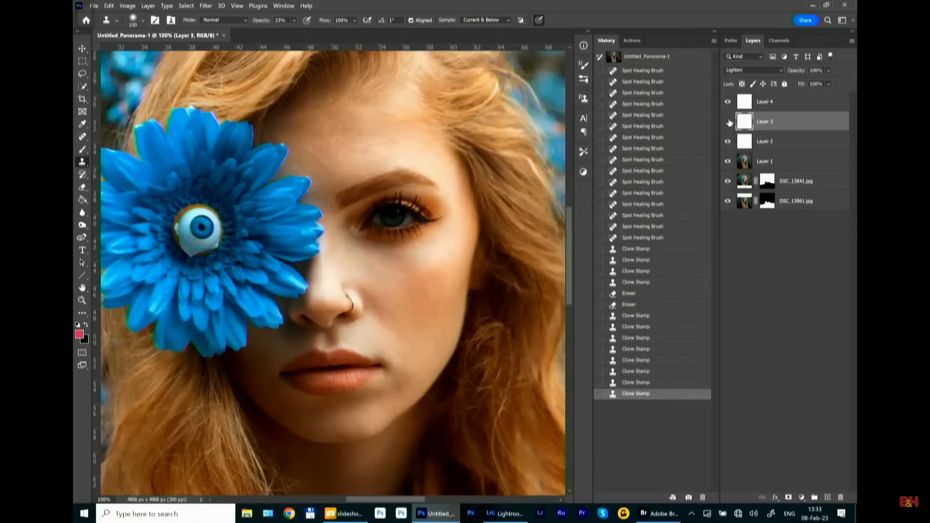
click(728, 122)
click(728, 121)
Clone smooth skin at 23% opacity over the upper cheek and the forehead above the eyebrow on Layer 3.
click(372, 270)
click(376, 275)
alt+click(370, 159)
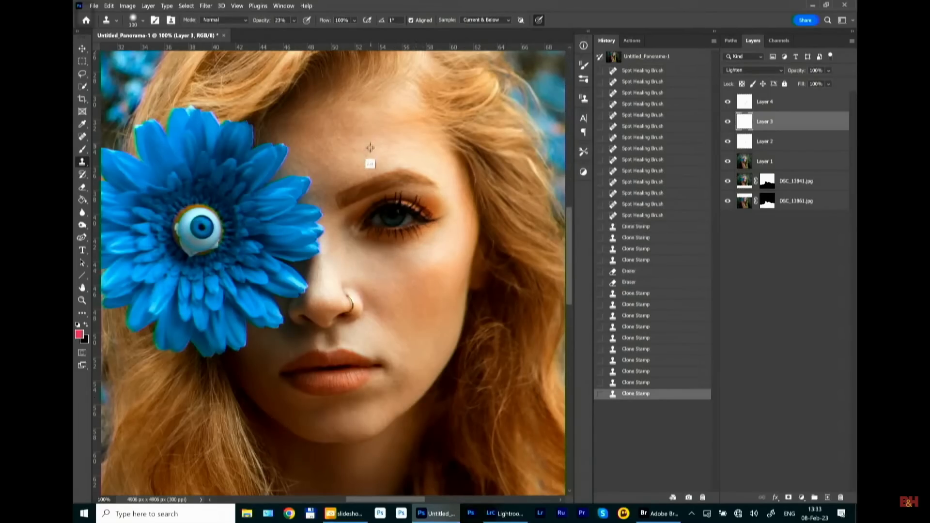
drag(364, 162, 359, 130)
click(364, 152)
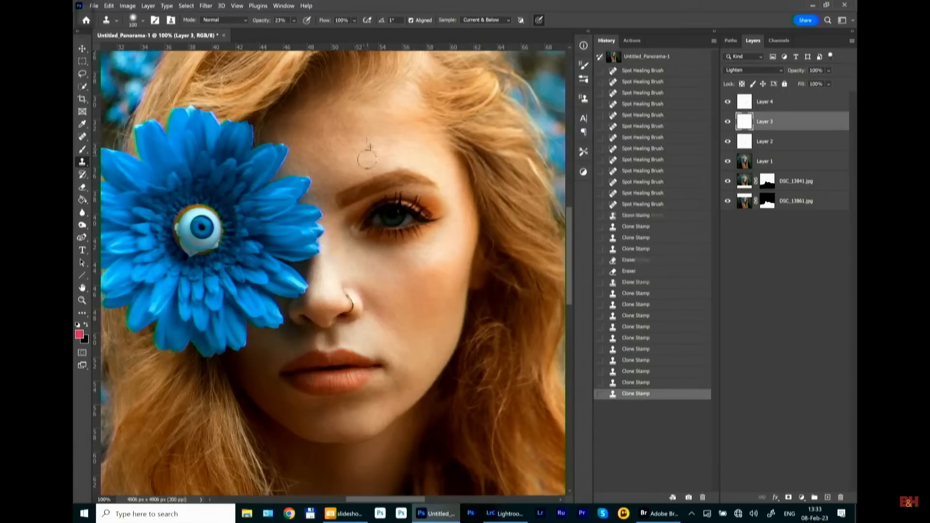
click(367, 157)
drag(362, 149, 390, 154)
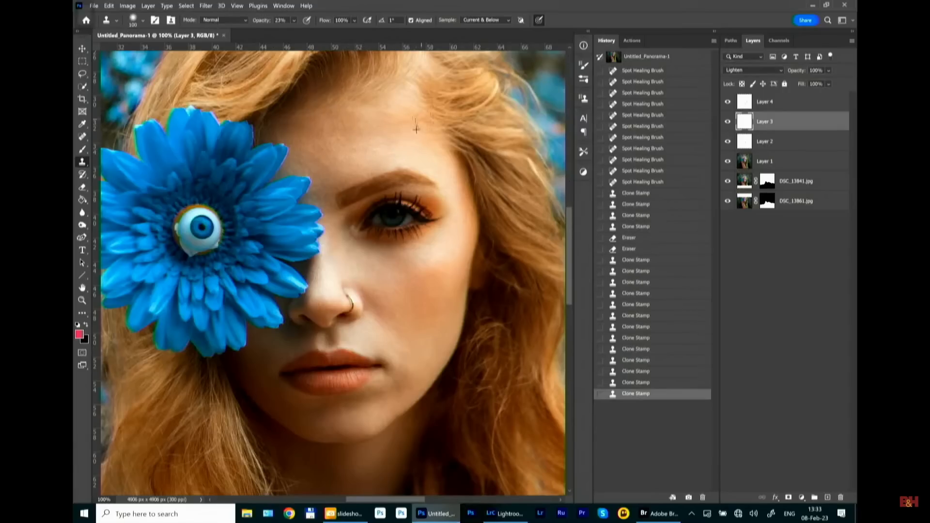
drag(431, 135, 416, 137)
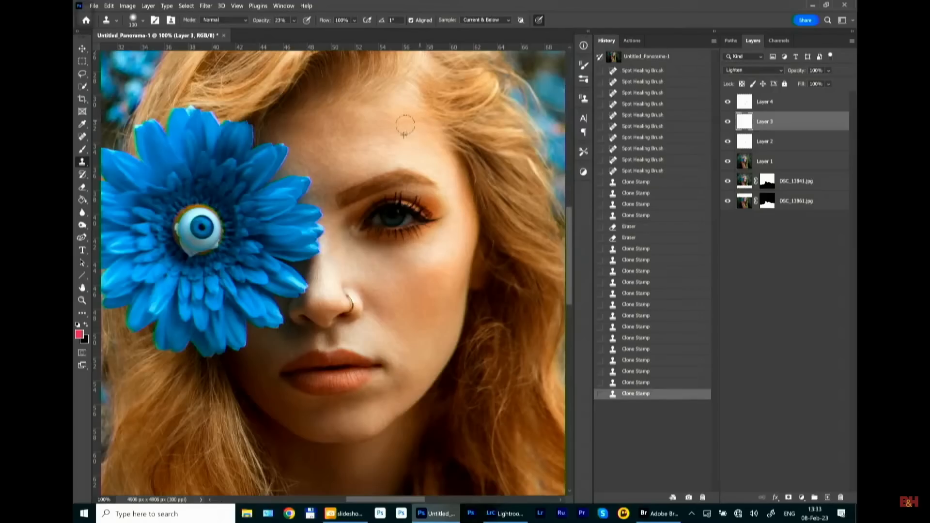
Sample clean skin on the upper and middle forehead and clone it just below each sampled spot on Layer 3.
alt+click(405, 113)
click(405, 133)
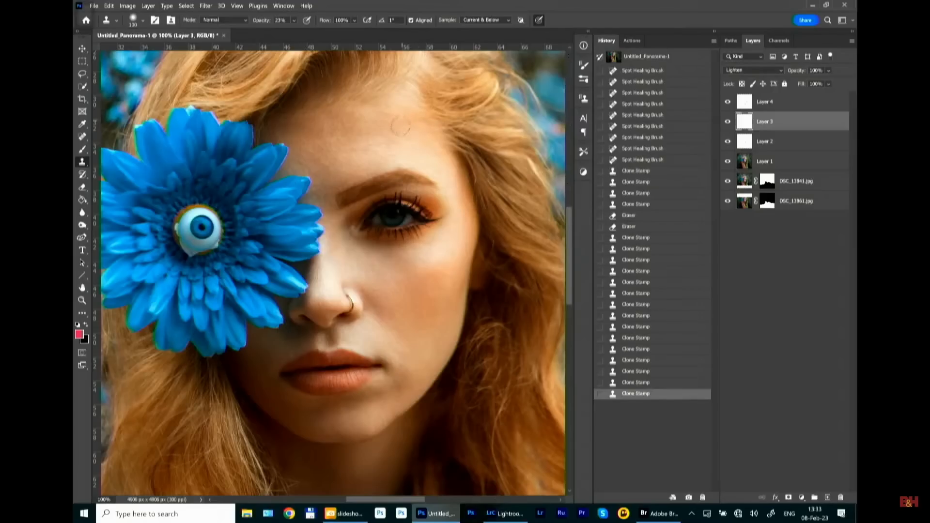
alt+click(373, 140)
drag(374, 147, 392, 155)
Clone smooth skin over the area beside the mouth corner, the lower cheek and the outer cheek on Layer 3.
scroll(383, 237, down, 3)
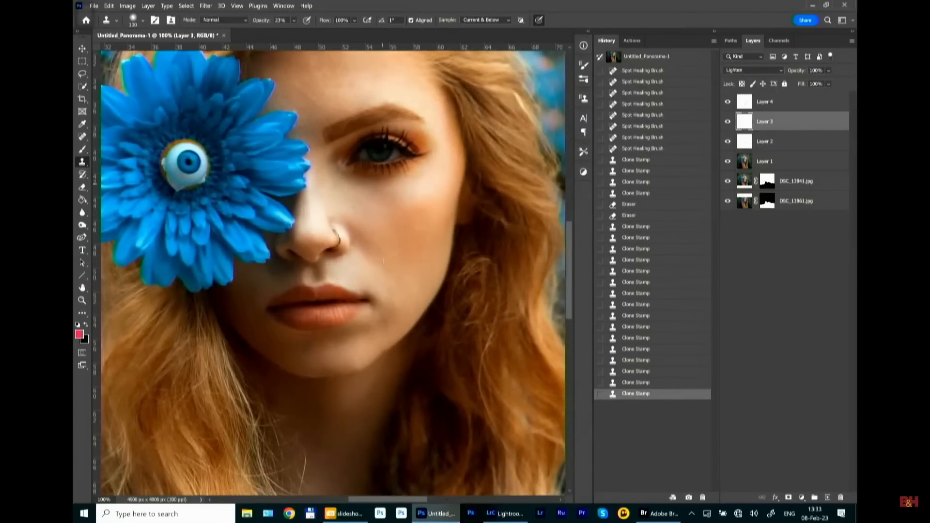
alt+click(372, 269)
mouse_move(385, 283)
mouse_down()
mouse_move(373, 329)
mouse_move(390, 305)
mouse_move(385, 325)
mouse_up()
alt+click(397, 300)
click(390, 312)
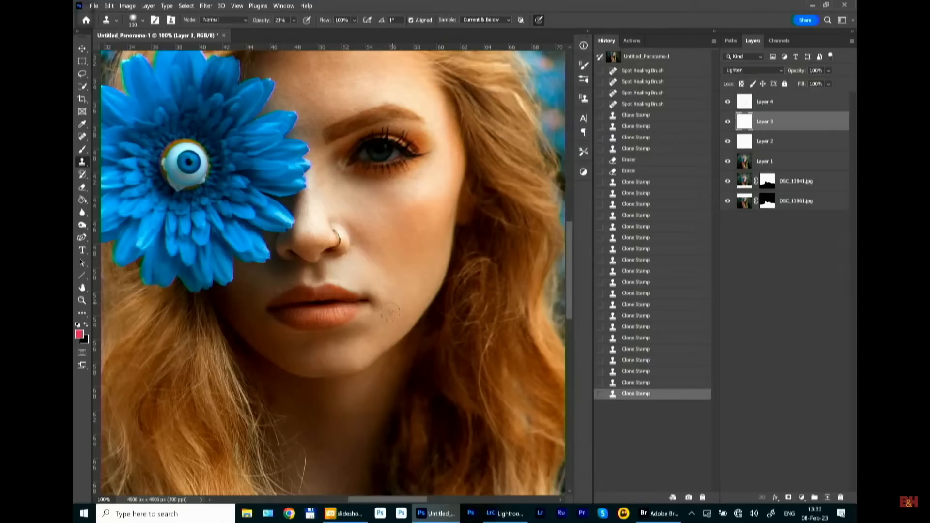
alt+click(409, 300)
click(399, 322)
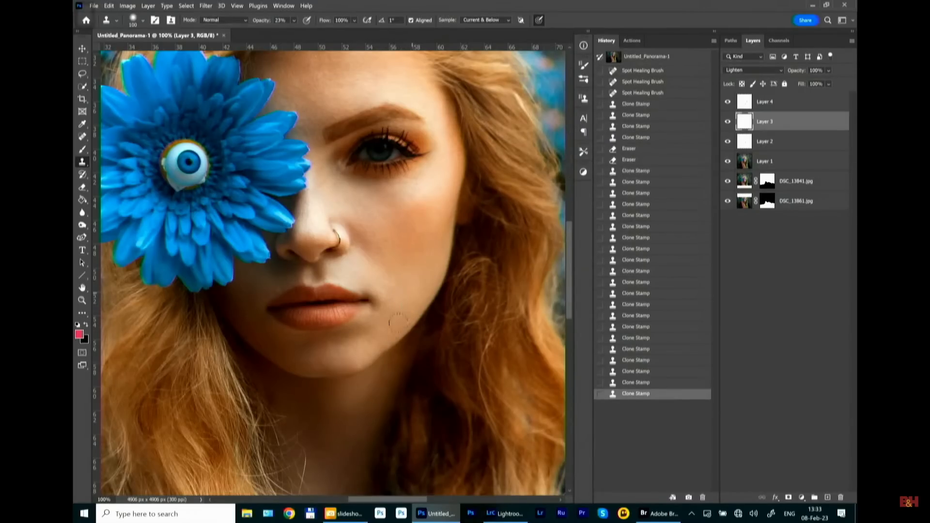
click(420, 284)
click(412, 290)
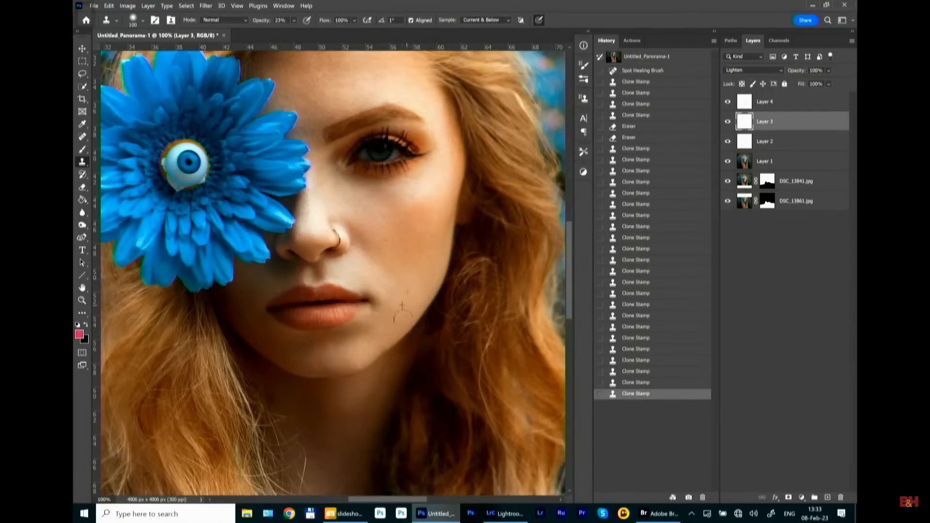
click(424, 218)
drag(425, 194, 431, 274)
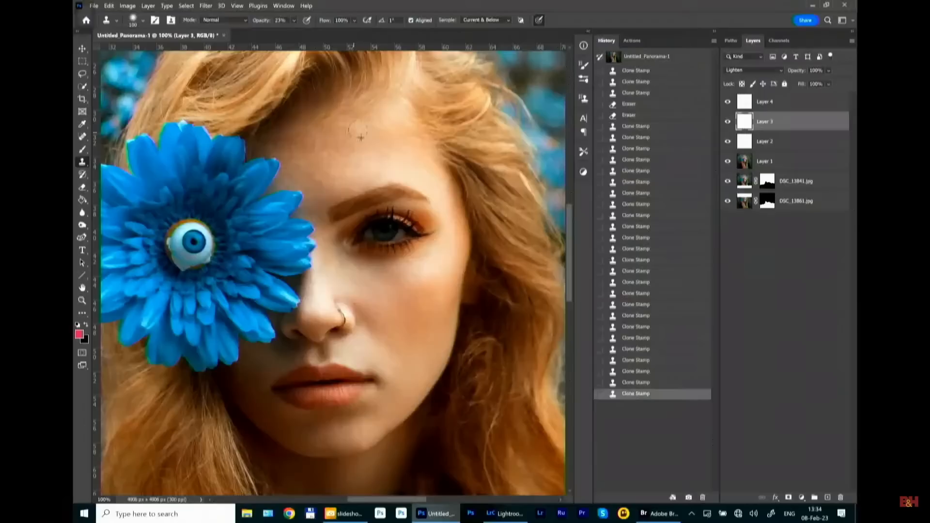
Undo the last forehead stroke, resample skin above the eyebrow and clone it over the middle of the forehead on Layer 3.
drag(368, 151, 385, 136)
key(ctrl+z)
alt+click(365, 159)
drag(365, 154, 369, 148)
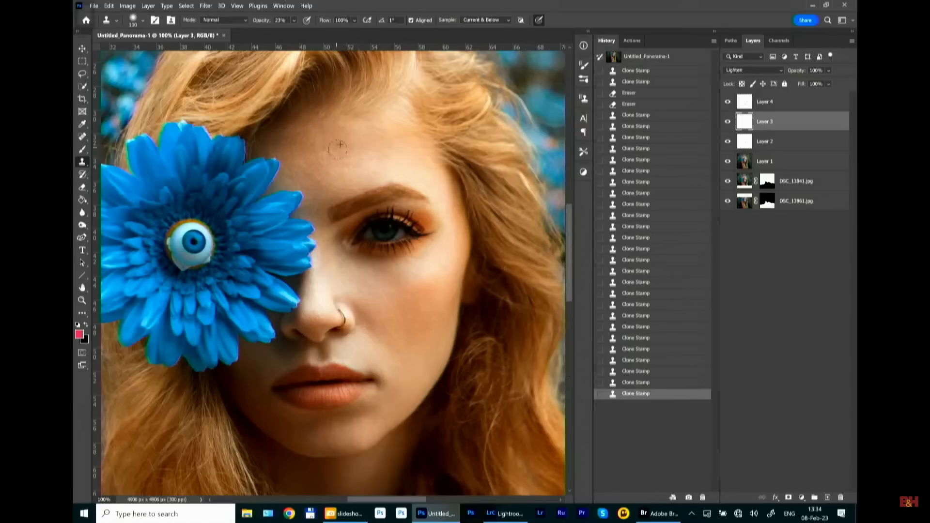
mouse_move(349, 130)
mouse_down()
mouse_move(359, 162)
mouse_move(382, 158)
mouse_move(361, 166)
mouse_up()
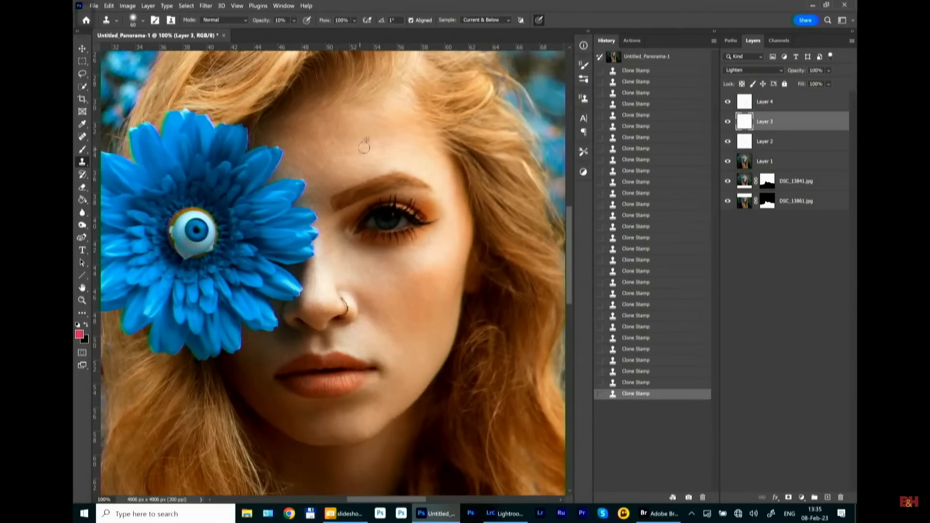
Remove the small blemishes on the middle of the forehead with the Spot Healing Brush on Layer 3.
click(83, 137)
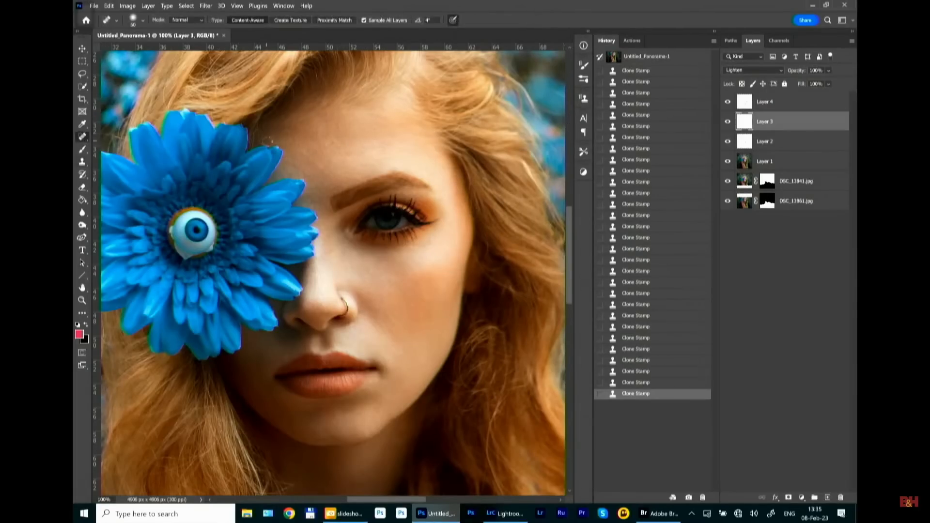
click(333, 145)
click(341, 150)
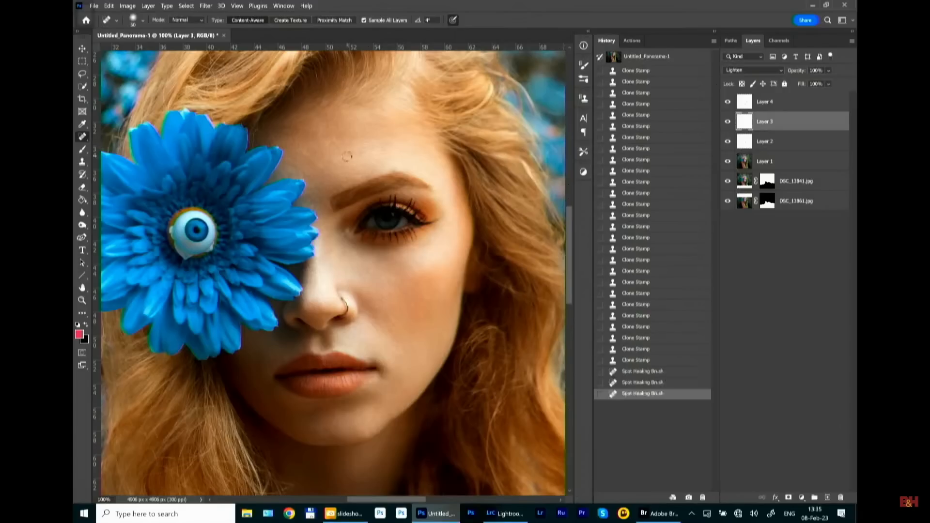
click(354, 168)
click(349, 152)
click(349, 152)
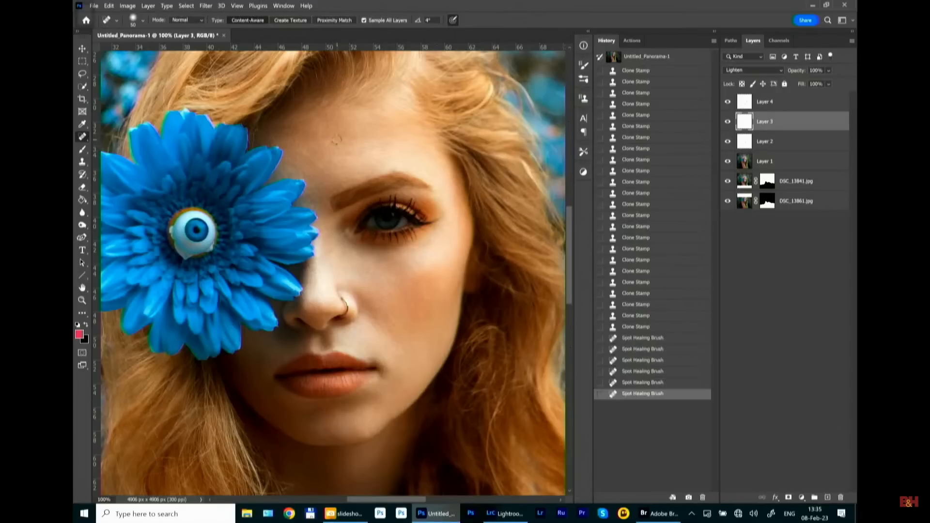
click(343, 149)
click(338, 147)
Spot-heal the remaining bright marks across the forehead above the eyebrow on the Darken layer, Layer 4.
click(733, 102)
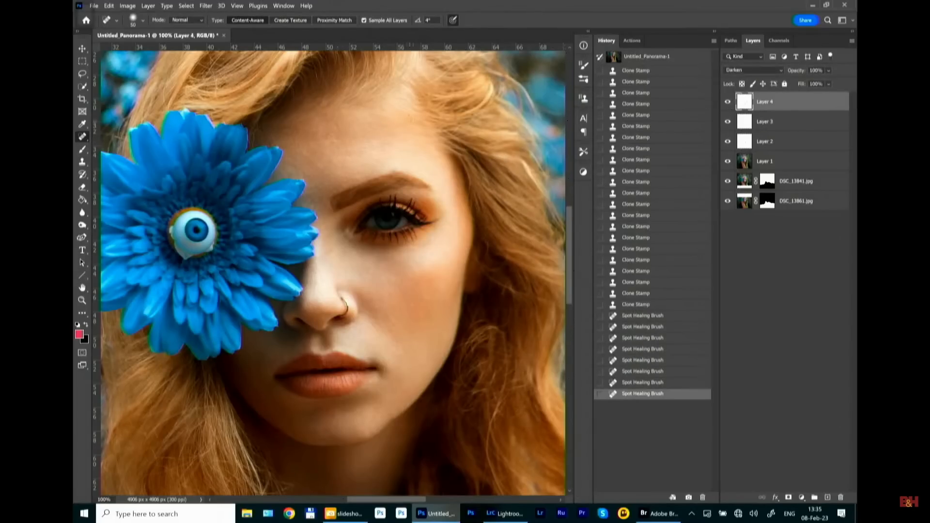
click(335, 140)
click(338, 154)
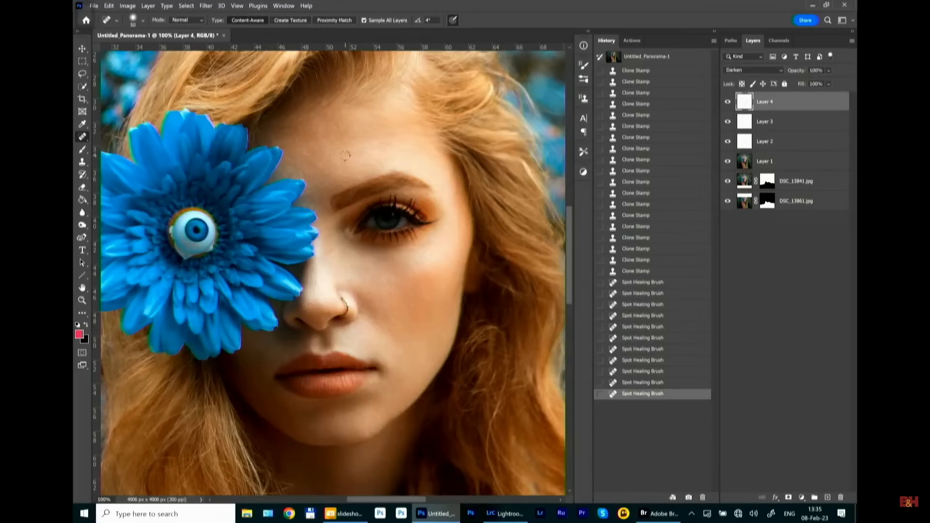
click(349, 153)
click(354, 148)
click(366, 147)
click(376, 145)
click(376, 147)
click(376, 156)
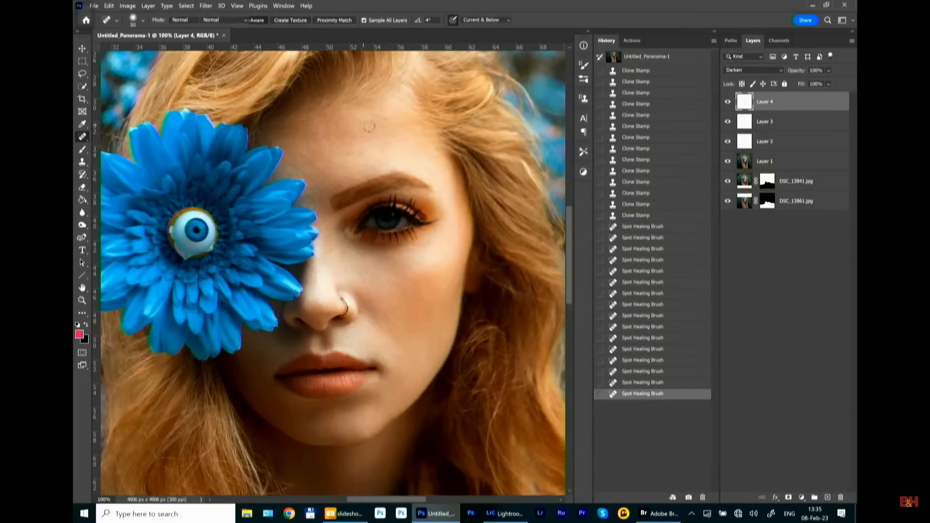
Clone skin at 10% opacity over the part of the forehead nearest the flower on Layer 4.
key(s)
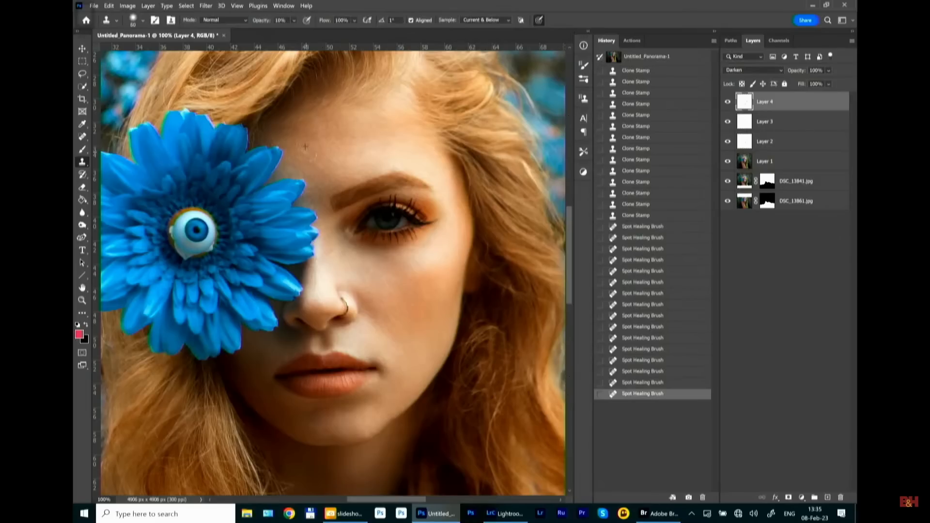
alt+click(313, 159)
click(318, 134)
click(324, 141)
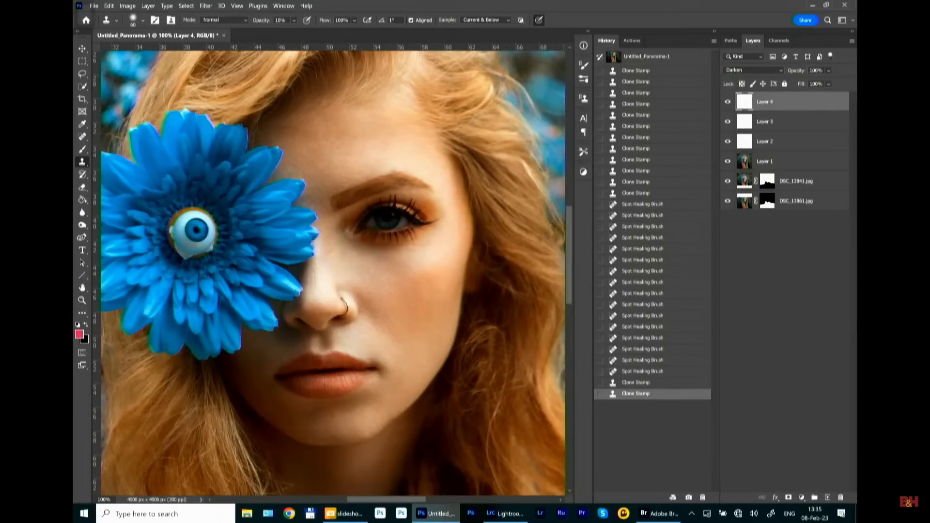
Group Layers 2, 3 and 4 and compare the portrait with and without the grouped retouching.
shift+click(775, 145)
key(ctrl+g)
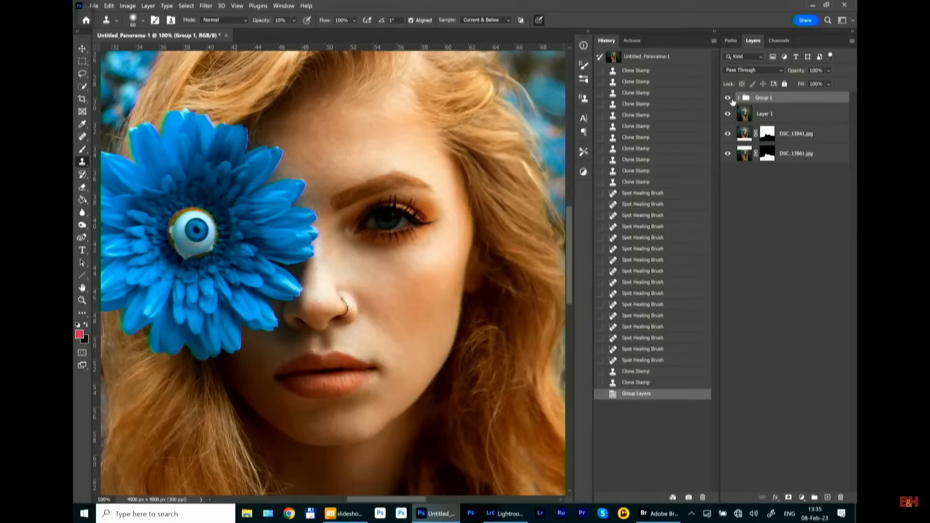
key(ctrl+z)
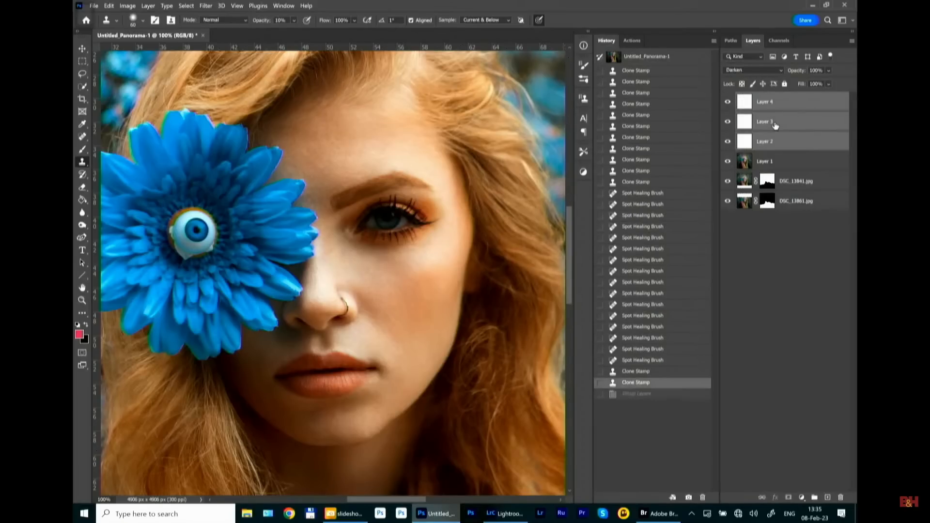
key(ctrl+g)
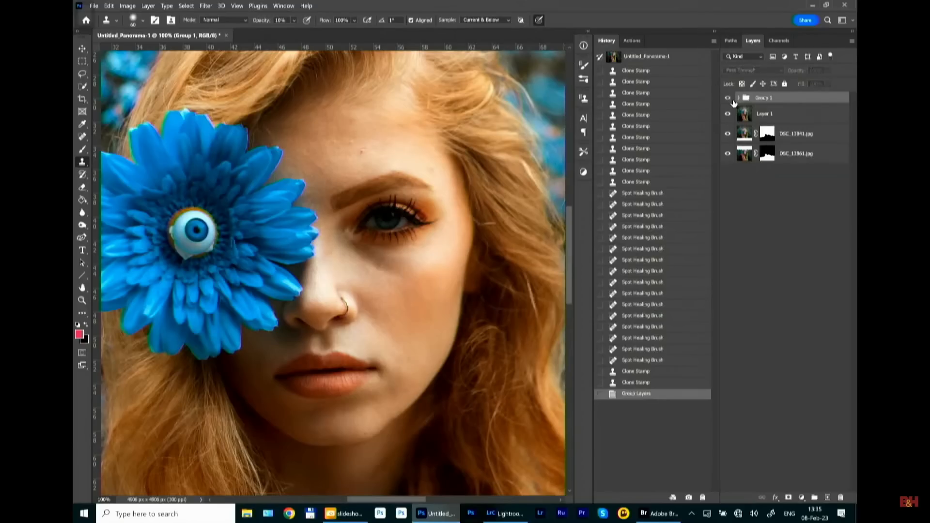
key(ctrl+minus)
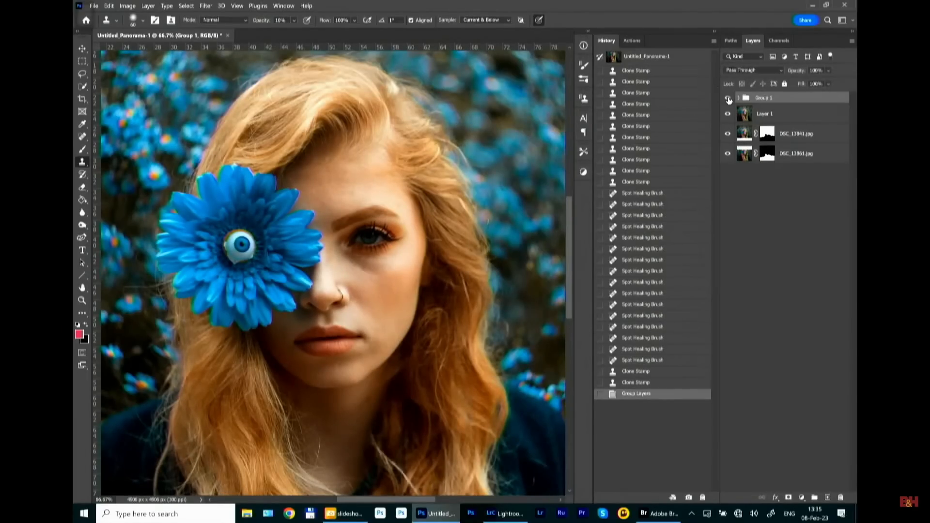
Draw a circular elliptical selection, about 3.6% wide and high, around the eyeball at the flower's centre on Layer 1.
drag(398, 293, 422, 243)
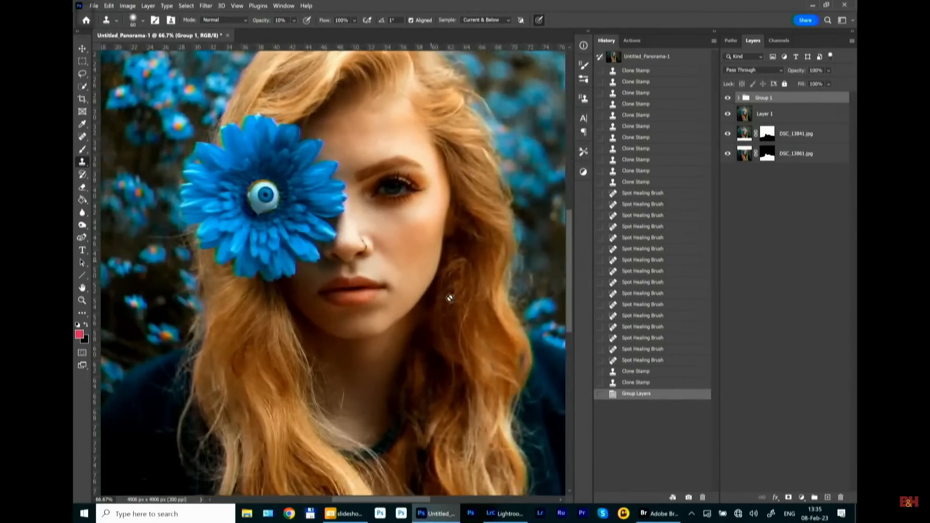
drag(457, 308, 466, 321)
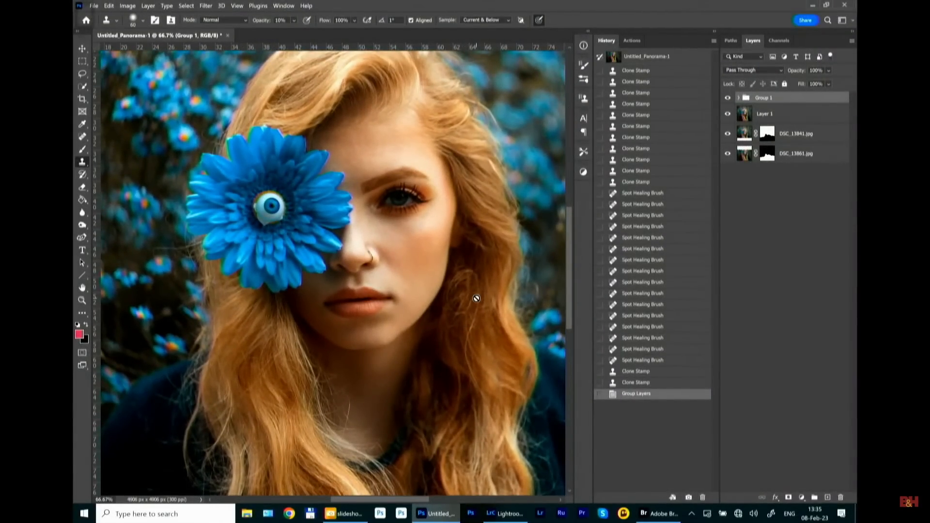
click(83, 301)
click(278, 171)
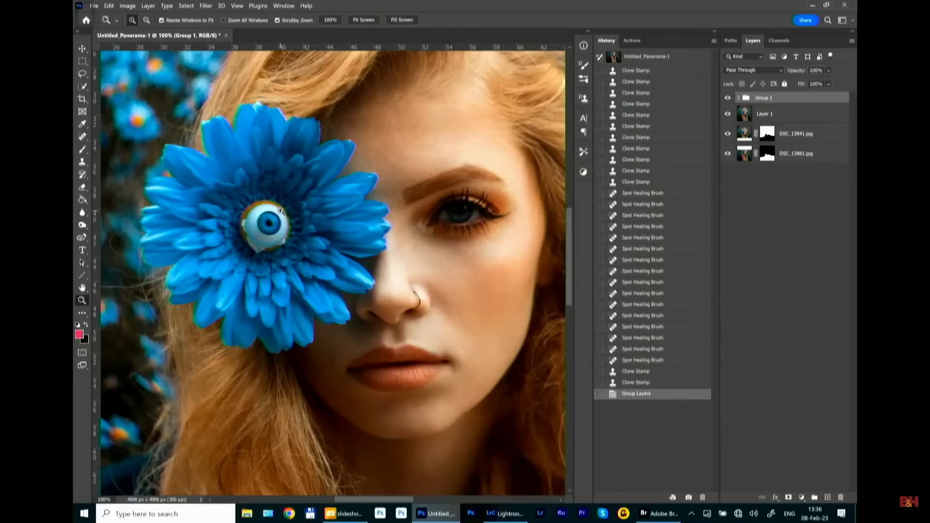
click(249, 212)
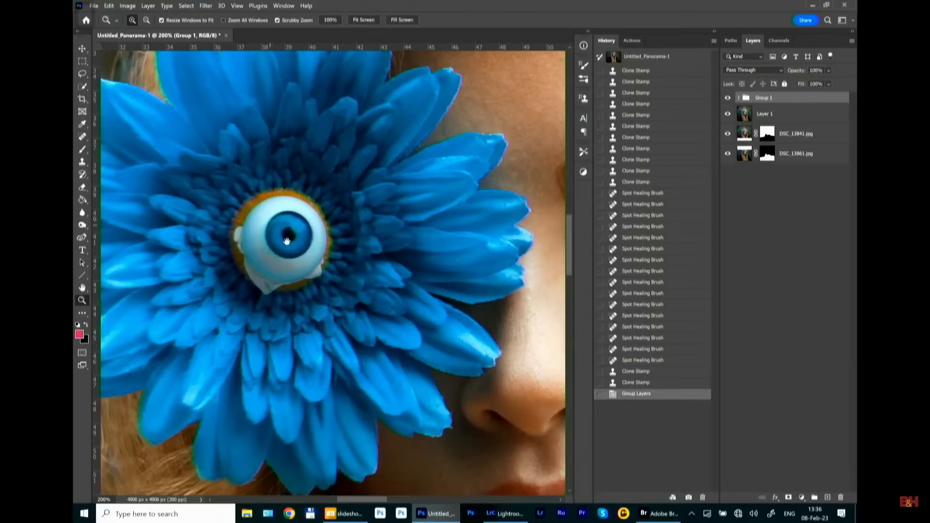
drag(267, 222, 296, 252)
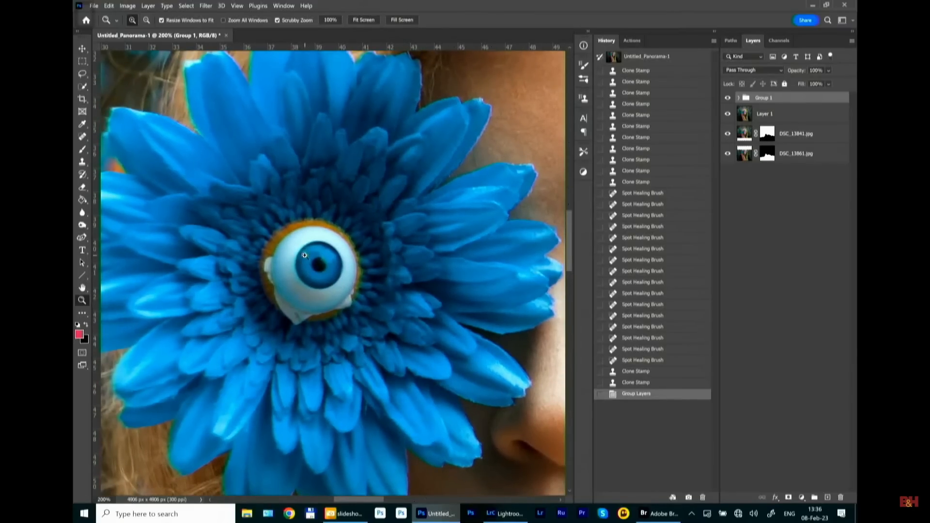
click(756, 113)
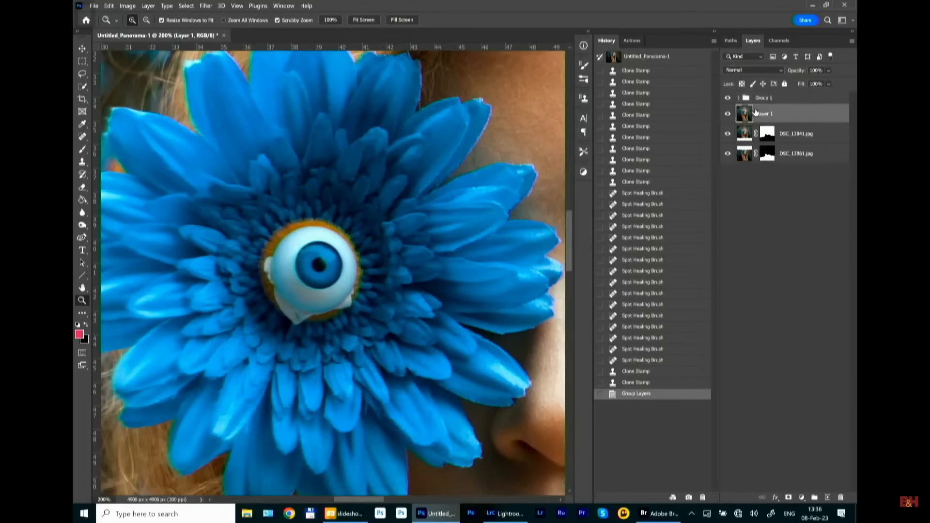
click(82, 61)
click(119, 71)
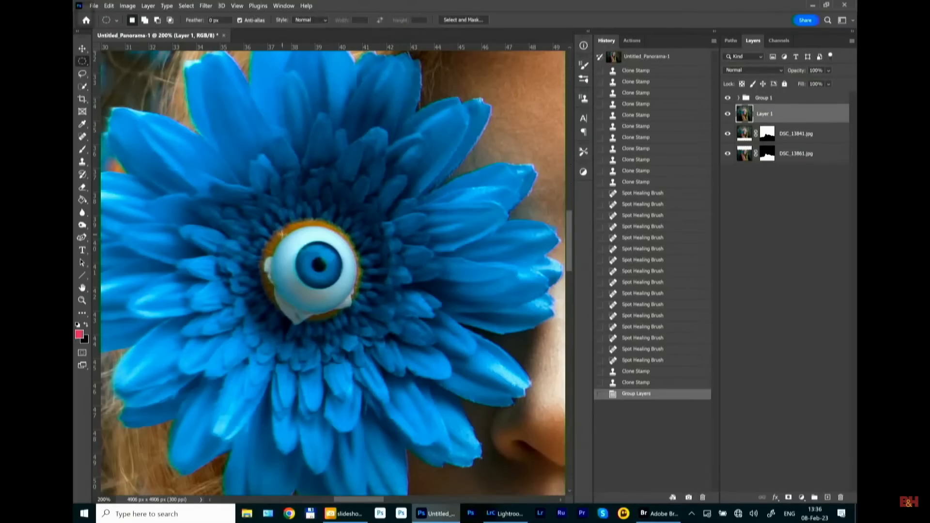
drag(274, 229, 356, 314)
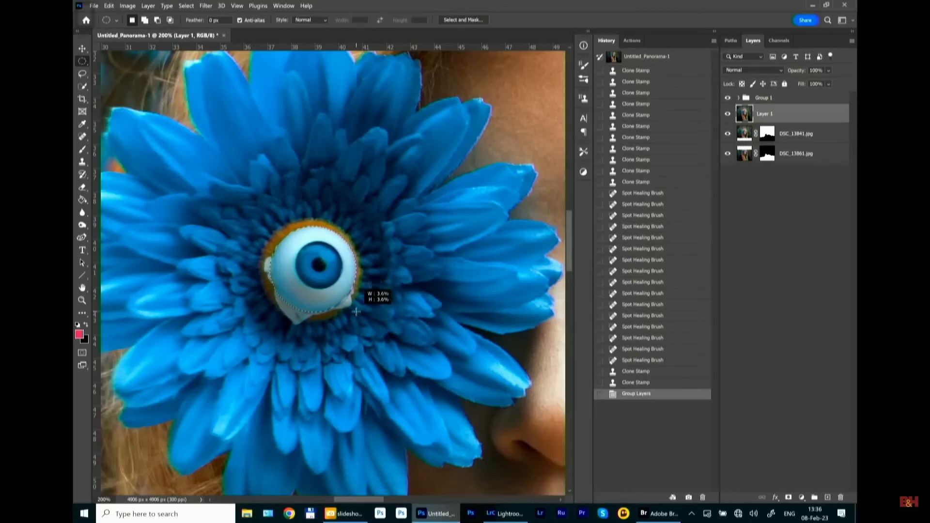
mouse_move(356, 312)
mouse_down()
mouse_move(407, 294)
mouse_move(358, 286)
mouse_move(361, 317)
mouse_move(356, 311)
mouse_up()
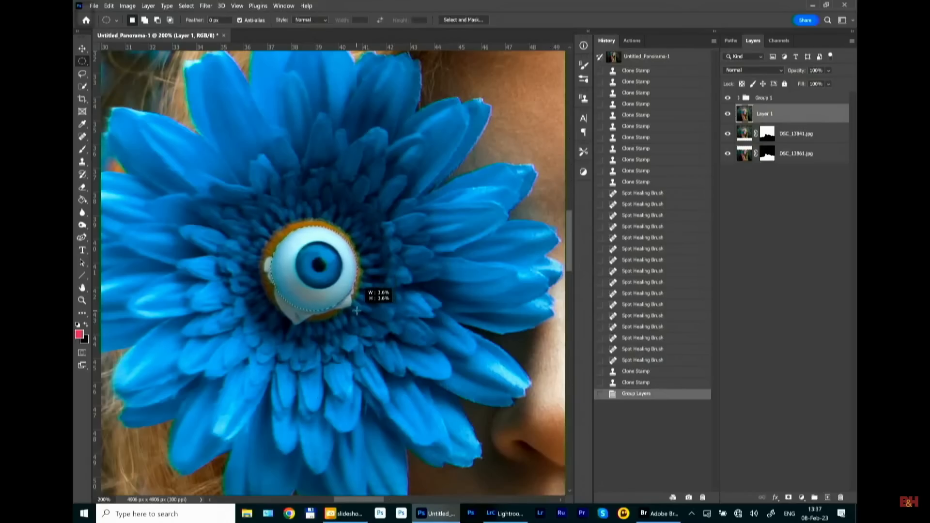
drag(358, 312, 358, 312)
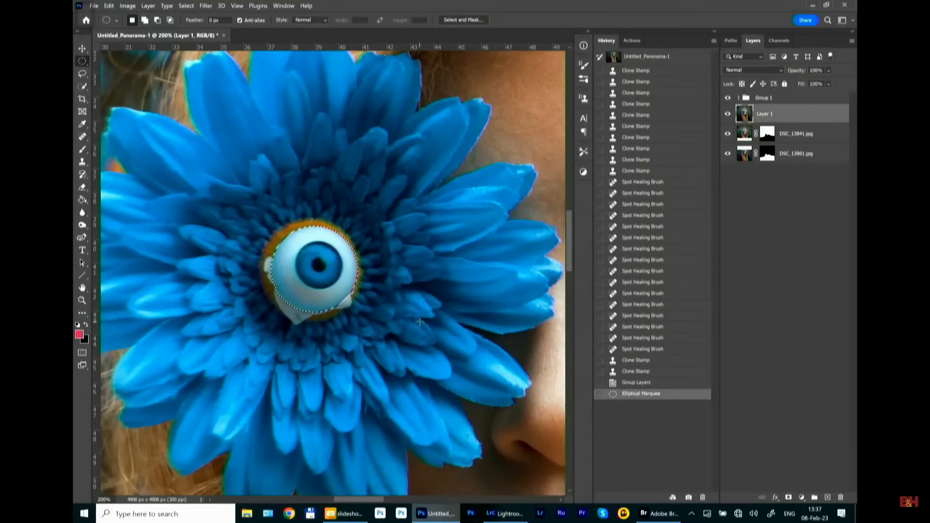
Copy the selected eyeball to a new layer and check it in isolation before restoring the visibility of all layers.
key(ctrl+j)
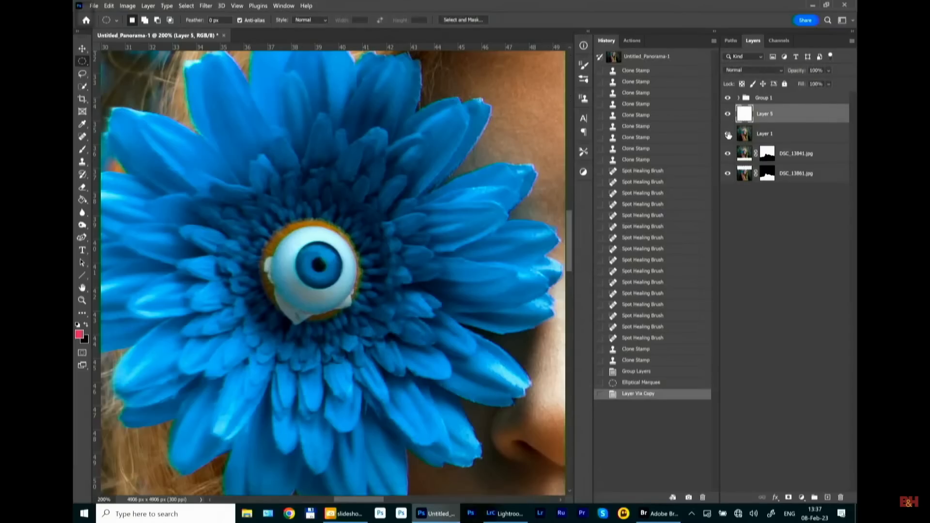
drag(727, 134, 728, 173)
click(728, 99)
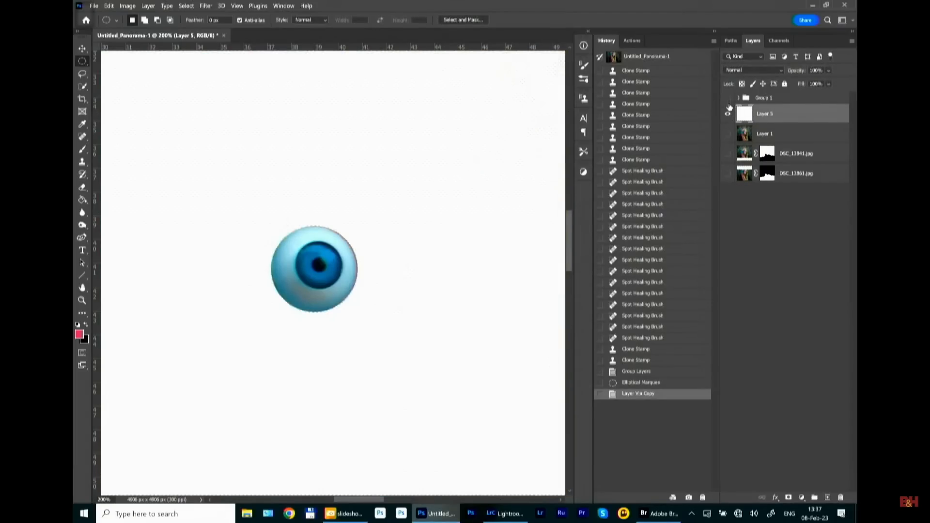
click(727, 112)
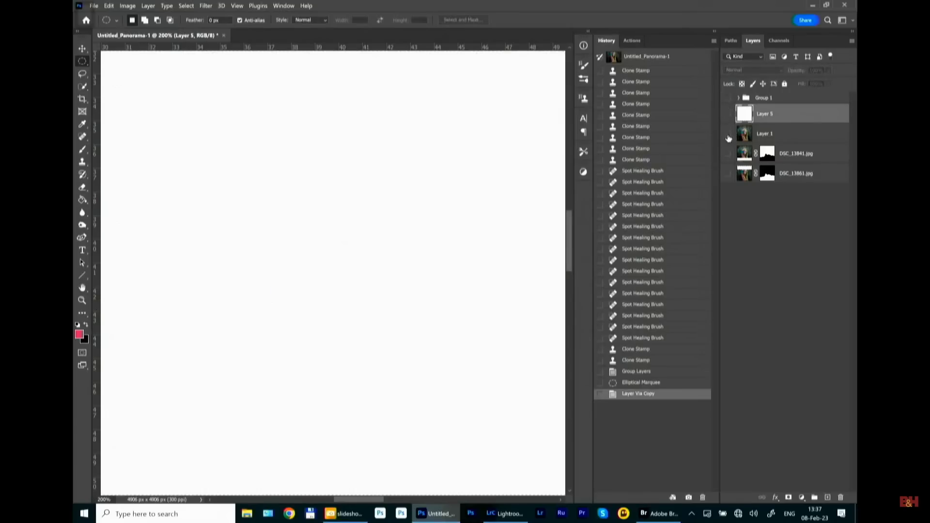
click(727, 99)
drag(727, 109, 728, 176)
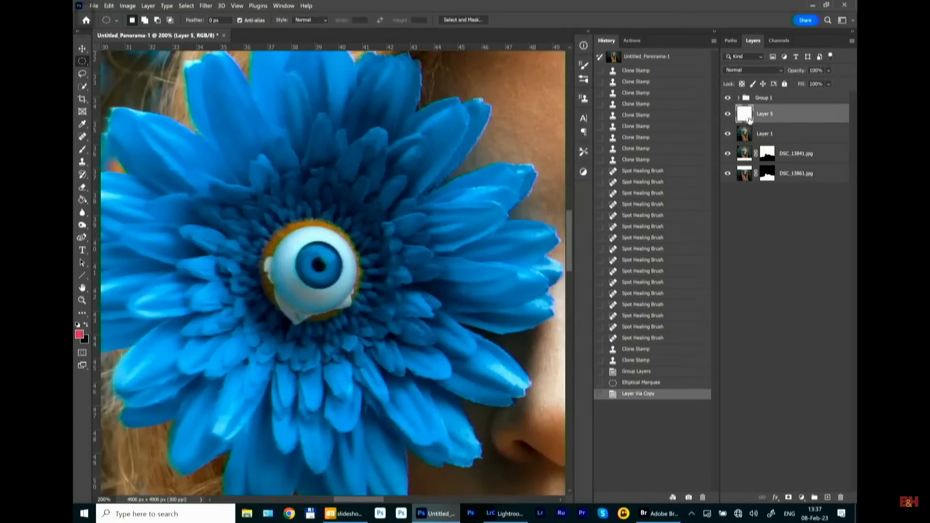
Move the eyeball layer above Group 1 and scale it proportionally to about 130% over the orange ring.
drag(745, 116, 750, 94)
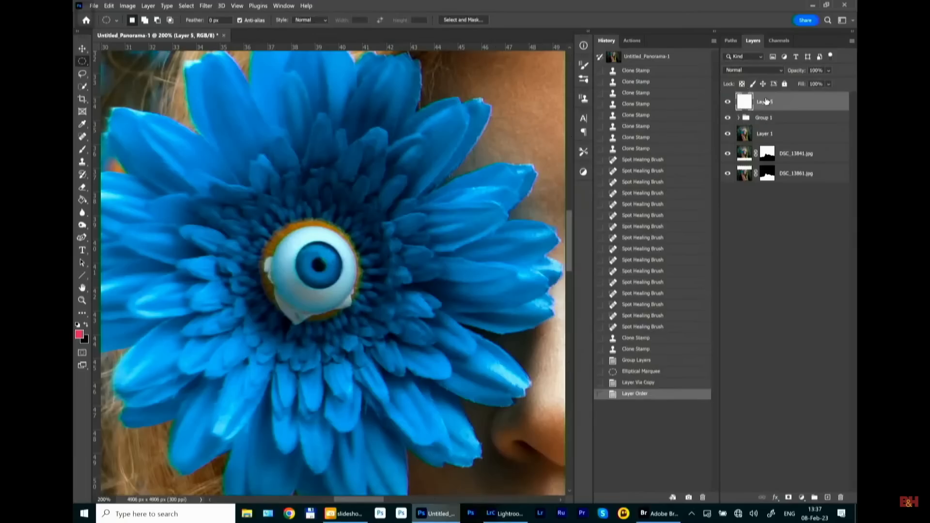
key(ctrl+t)
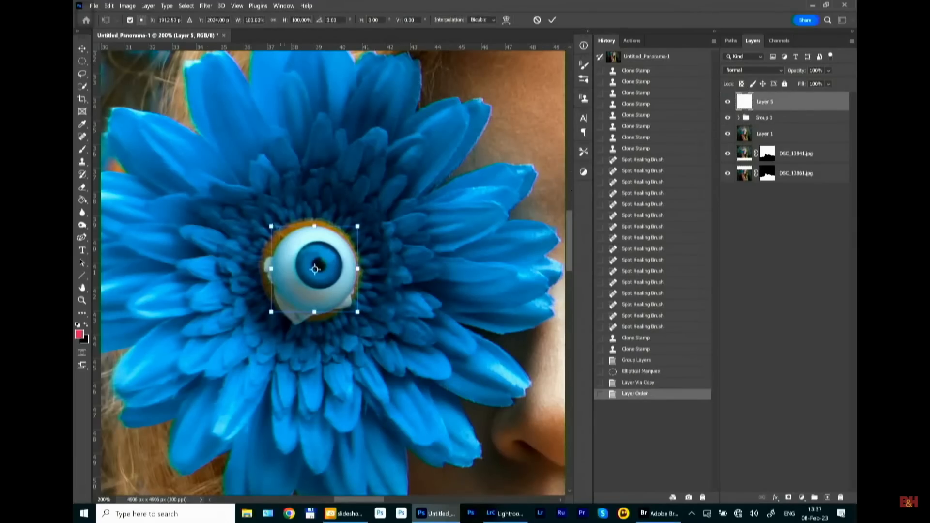
drag(271, 226, 260, 215)
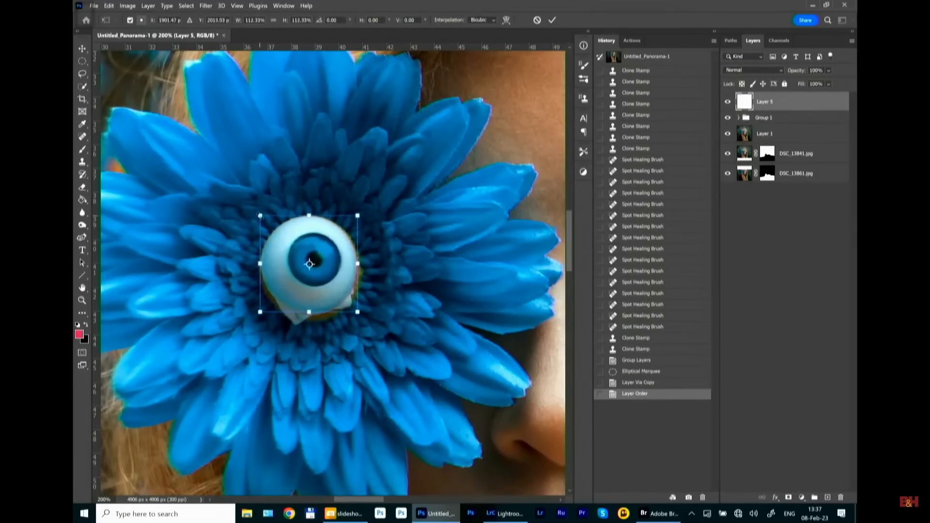
drag(358, 311, 368, 323)
drag(260, 322, 257, 327)
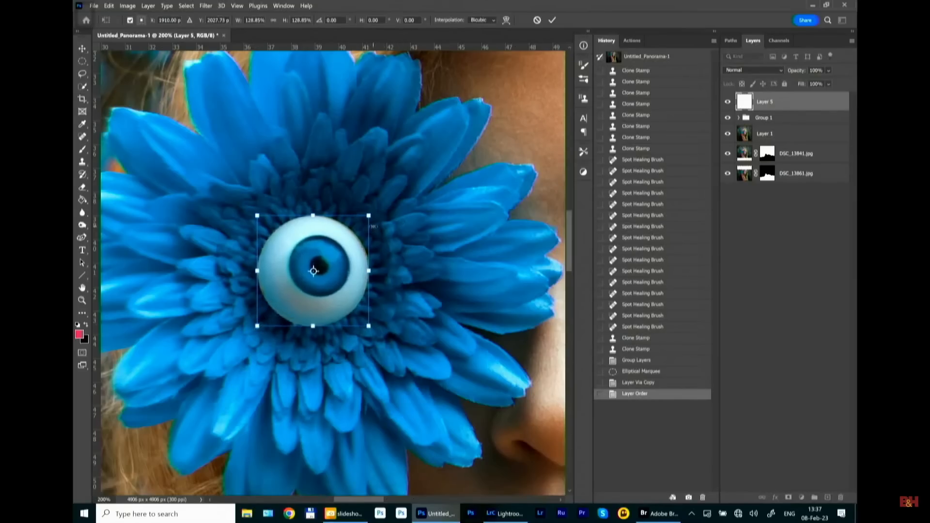
drag(369, 215, 371, 215)
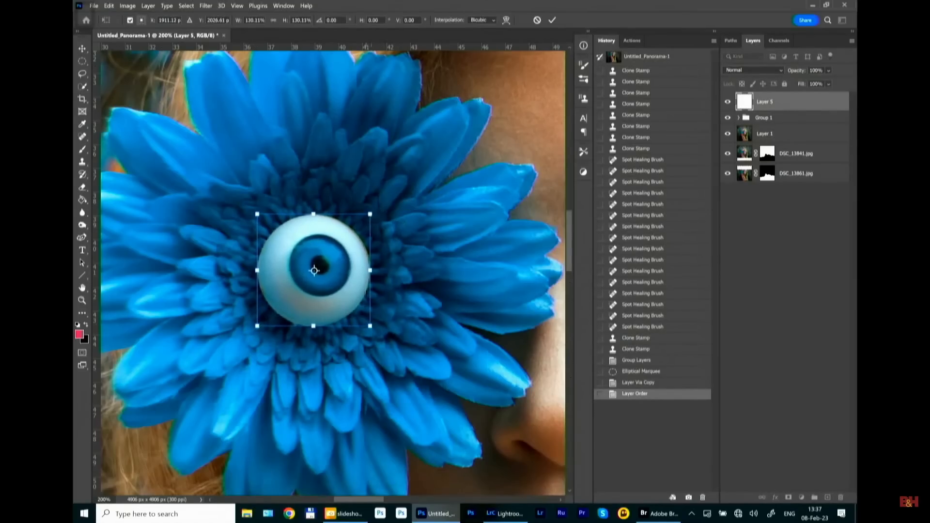
click(552, 20)
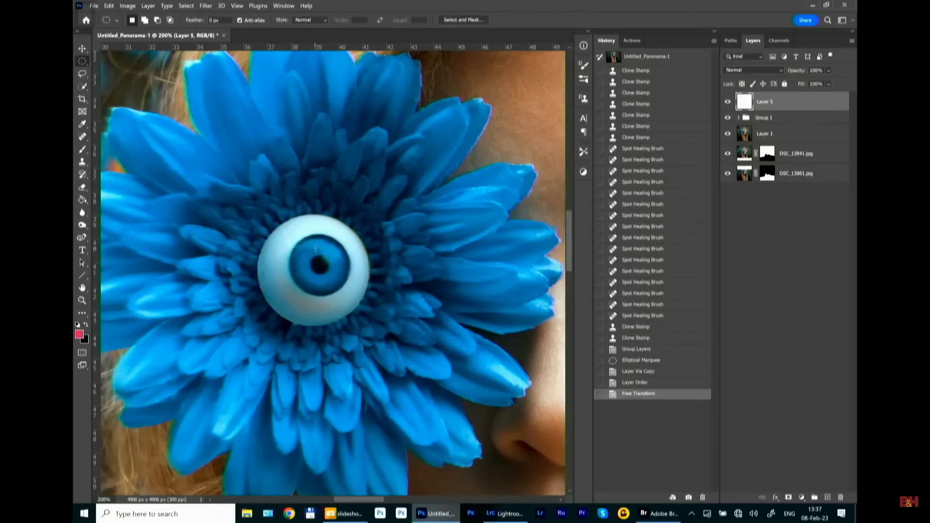
Nudge the enlarged eyeball slightly right and down so it sits centred in the flower.
key(v)
drag(329, 269, 332, 271)
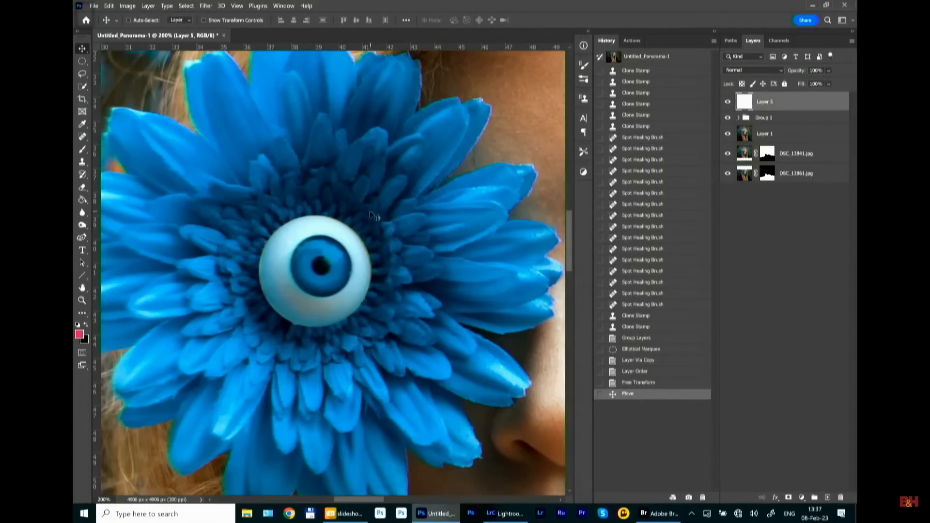
key(ctrl)
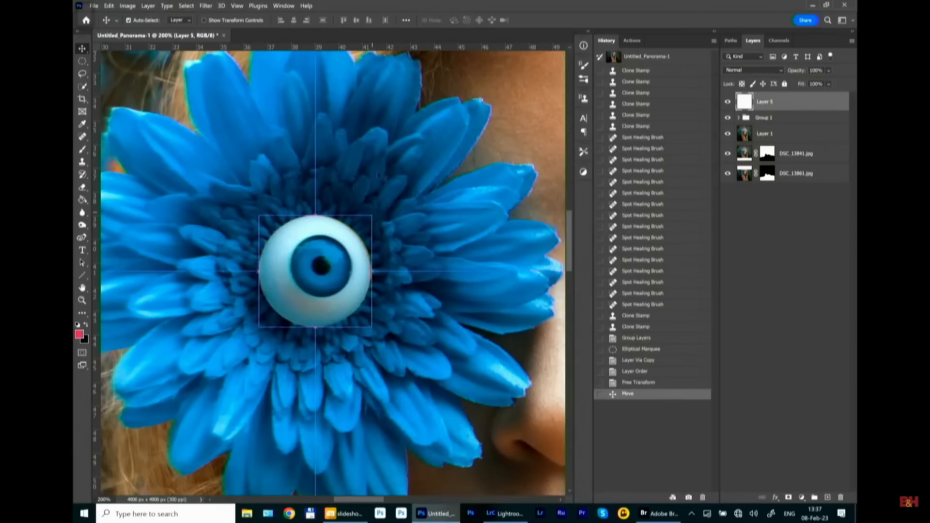
Add a layer mask to Layer 5 from the eyeball's outline and examine the mask alone and the layer's effect.
ctrl+click(743, 103)
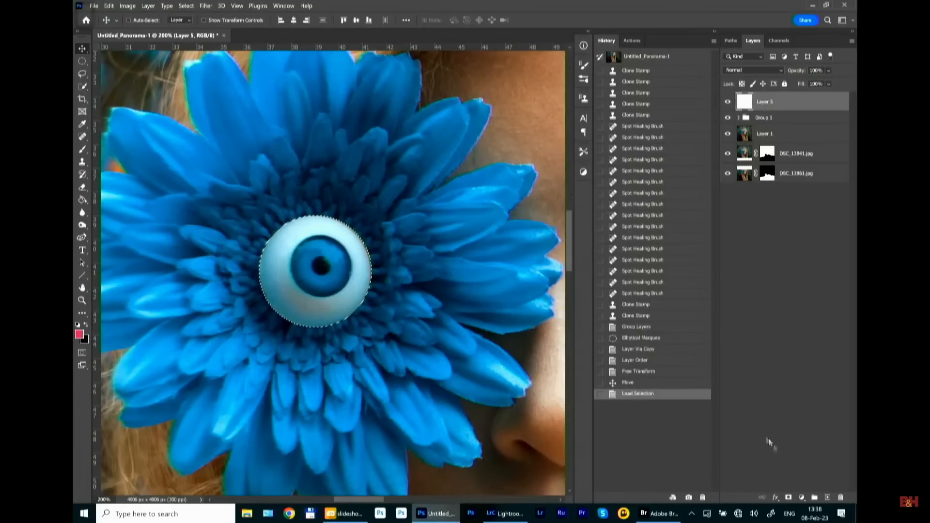
click(789, 498)
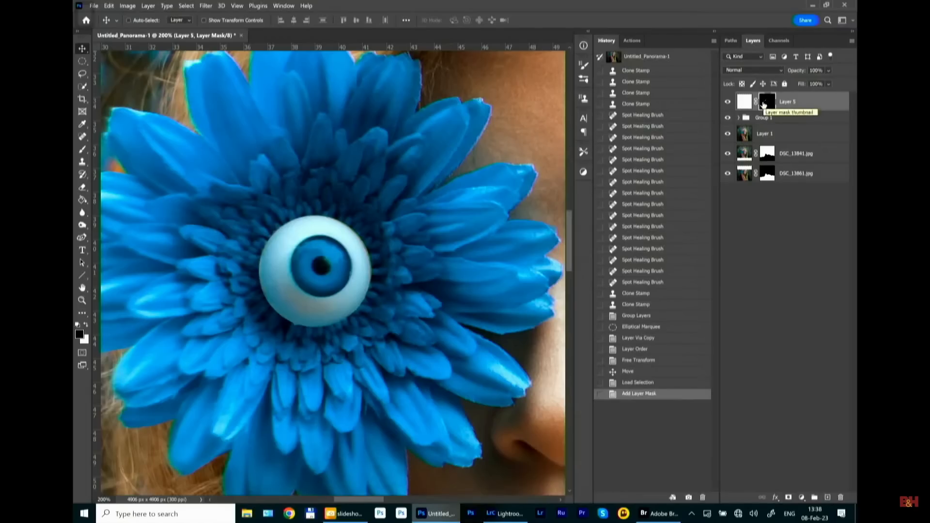
ctrl+click(766, 106)
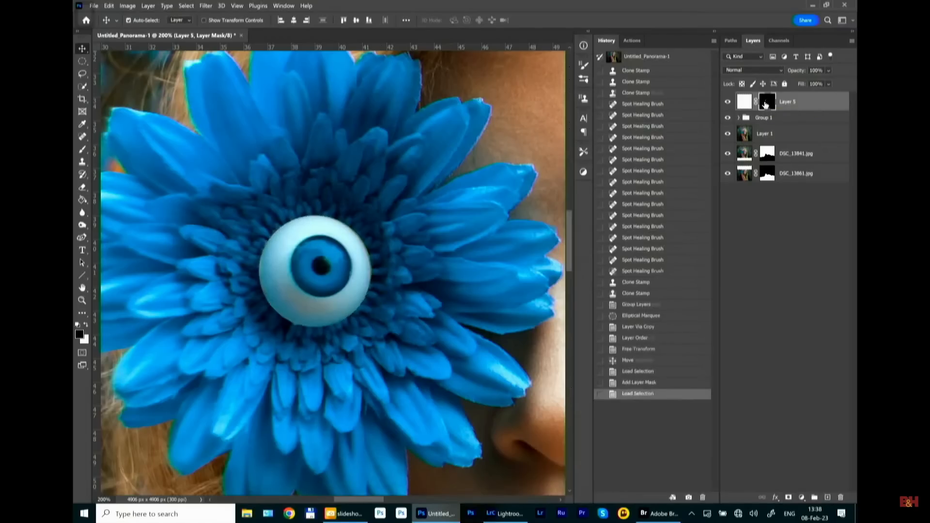
key(ctrl+d)
alt+click(765, 105)
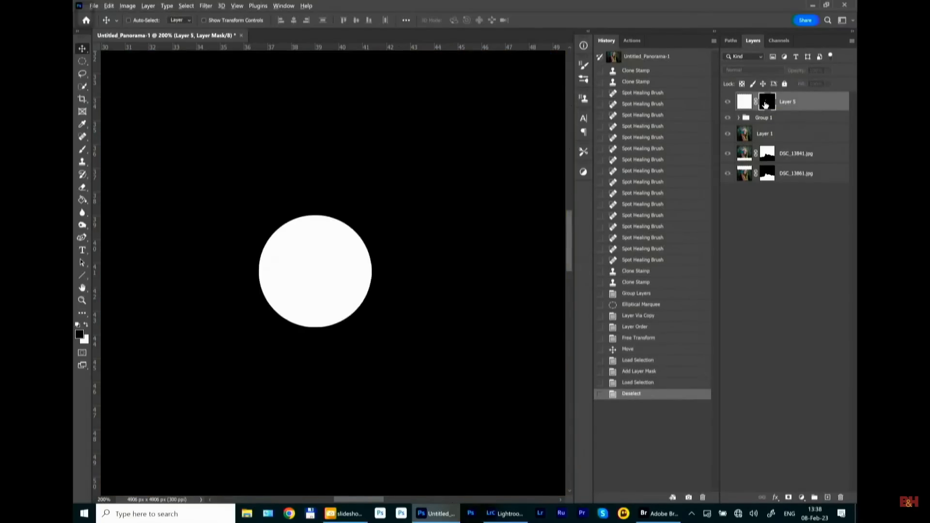
click(728, 103)
click(728, 102)
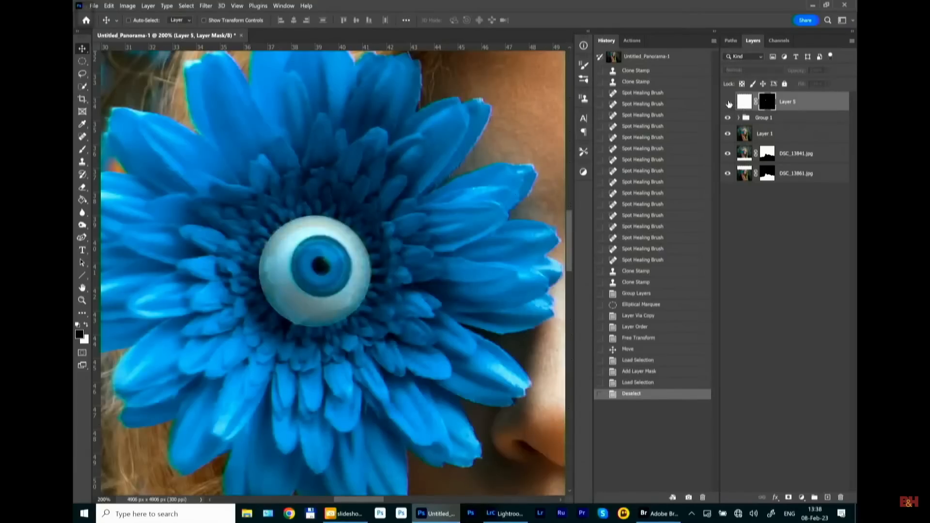
click(727, 103)
click(728, 103)
click(727, 103)
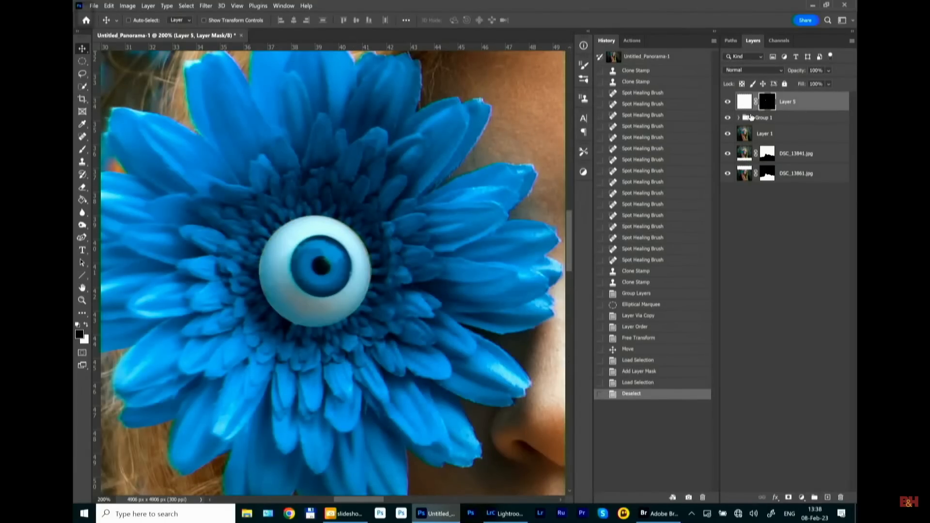
Shrink Layer 5's mask around the eyeball with the Minimum filter, using a 3 pixel radius and Squareness preserved.
click(206, 6)
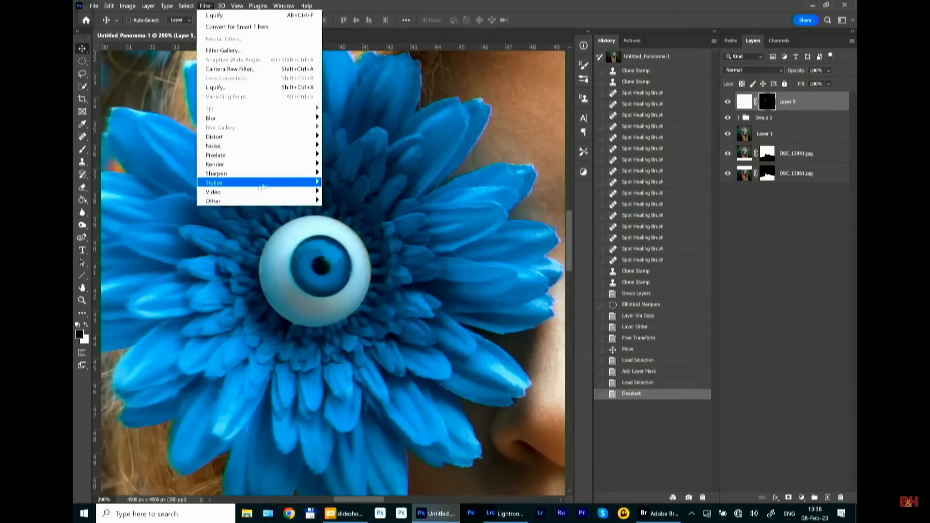
mouse_move(294, 202)
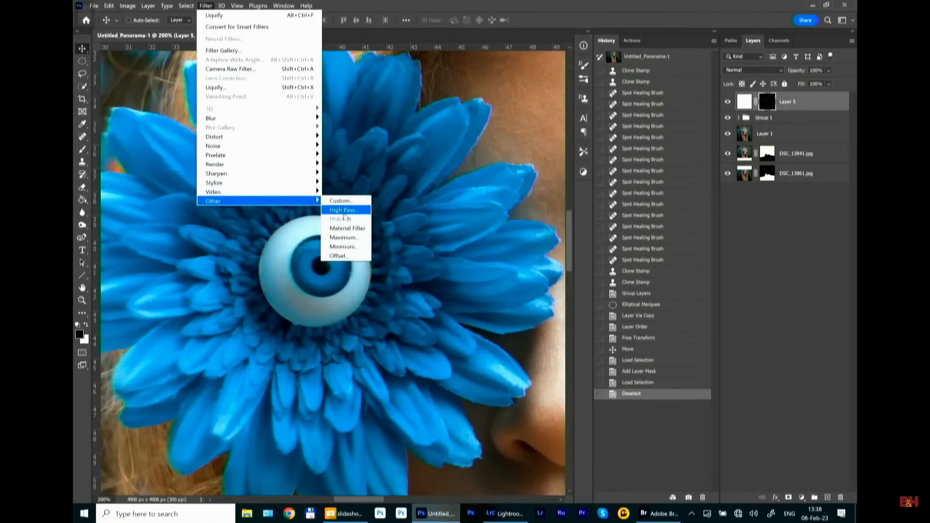
click(343, 246)
drag(392, 252, 395, 252)
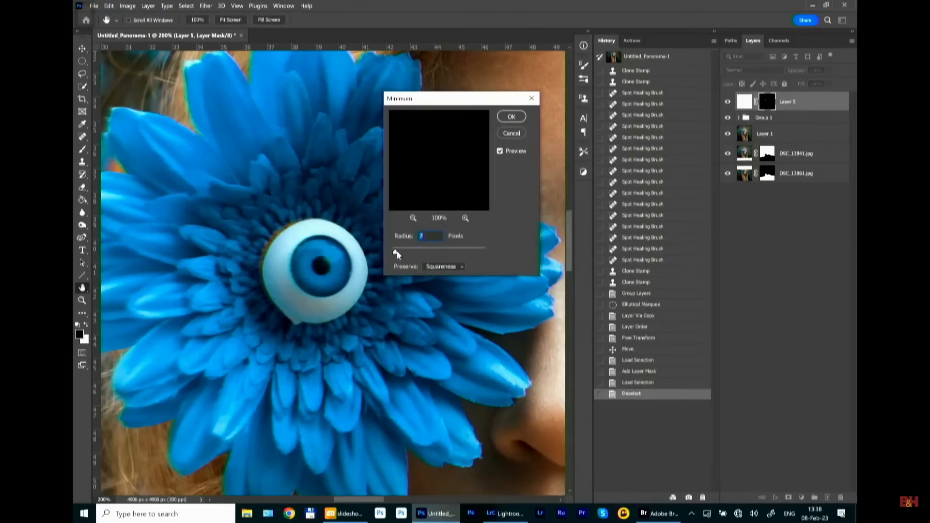
drag(397, 252, 391, 253)
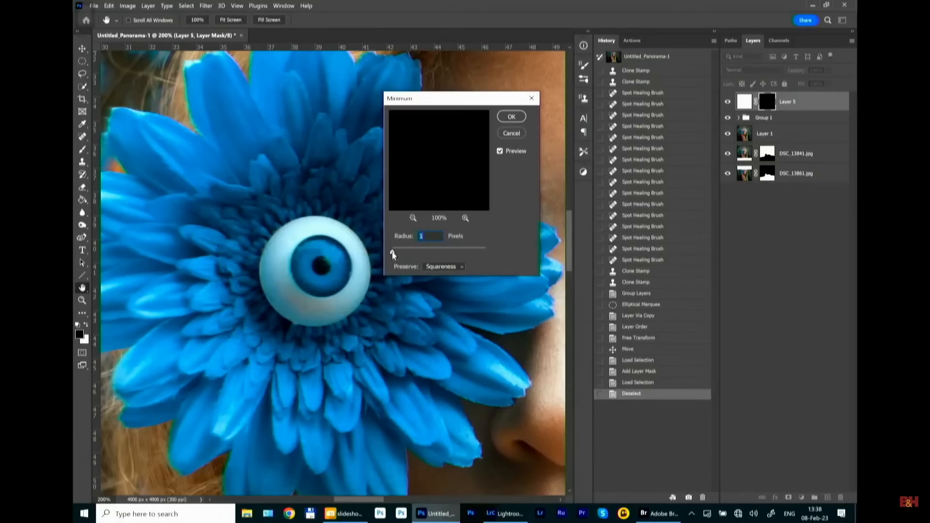
drag(394, 252, 392, 255)
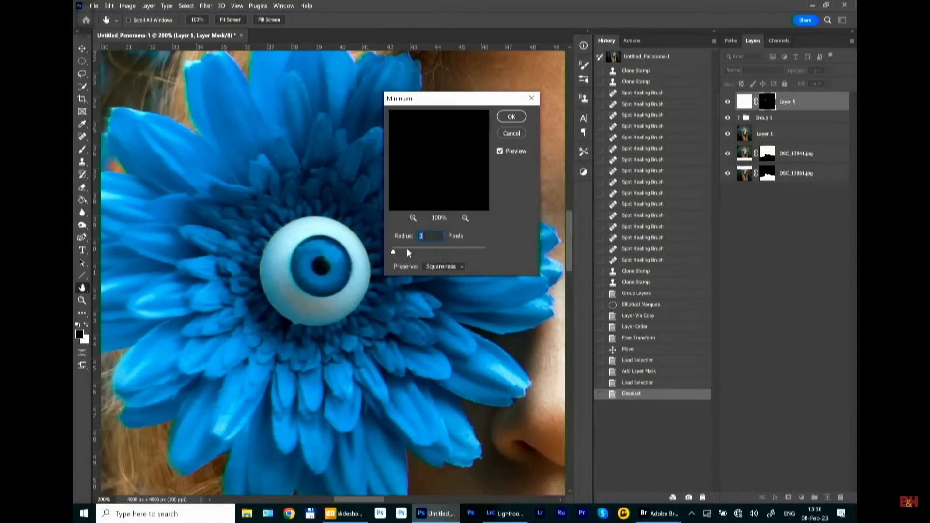
click(509, 118)
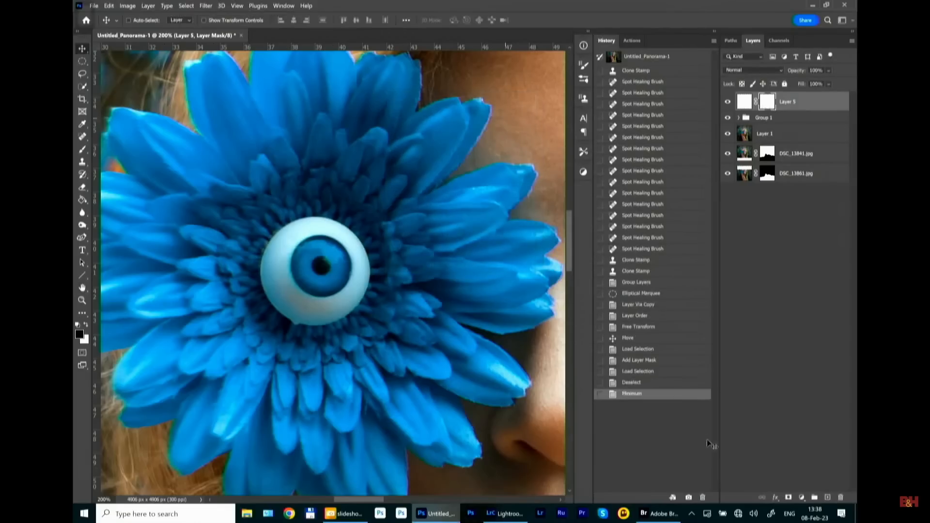
Compare the eyeball's edge before and after the Minimum filter by switching between the two history states.
click(641, 383)
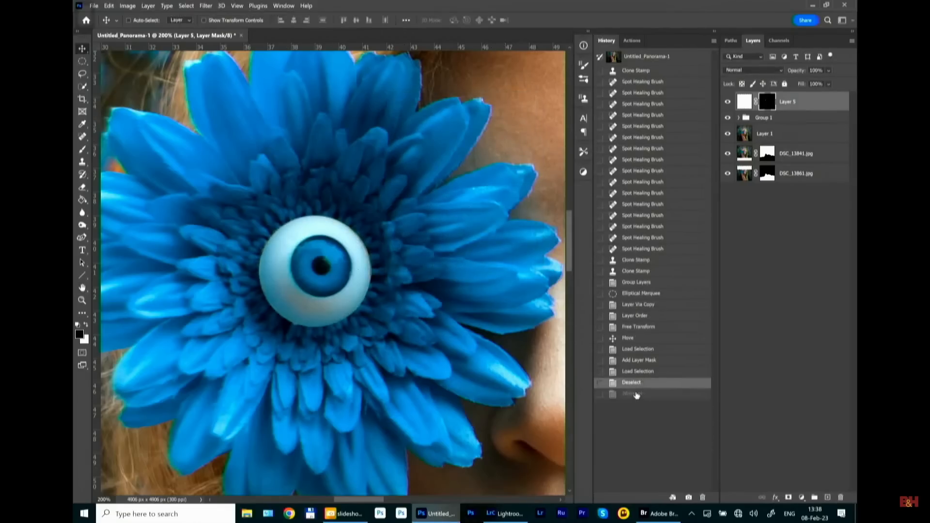
click(632, 394)
click(635, 384)
click(635, 395)
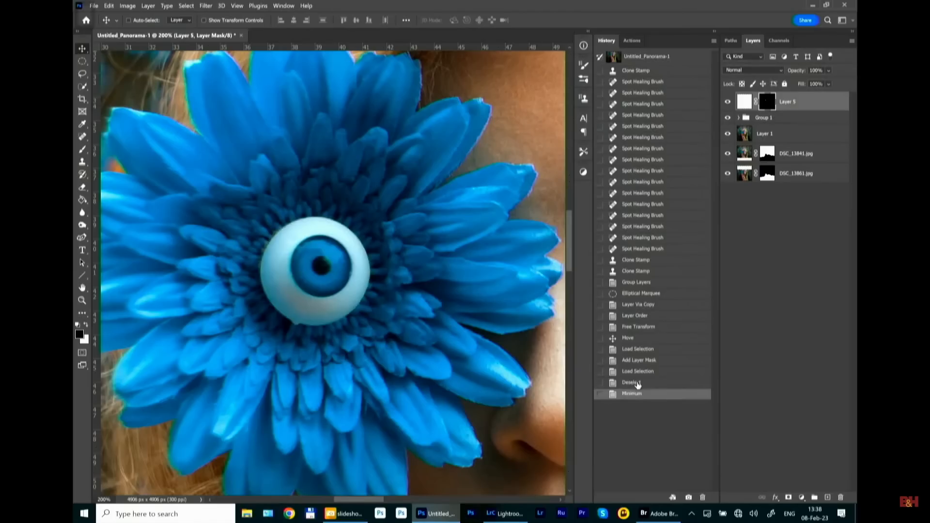
Examine Layer 5's mask on its own and compare the eyeball with the mask disabled and enabled.
alt+click(767, 106)
alt+click(767, 105)
shift+click(767, 105)
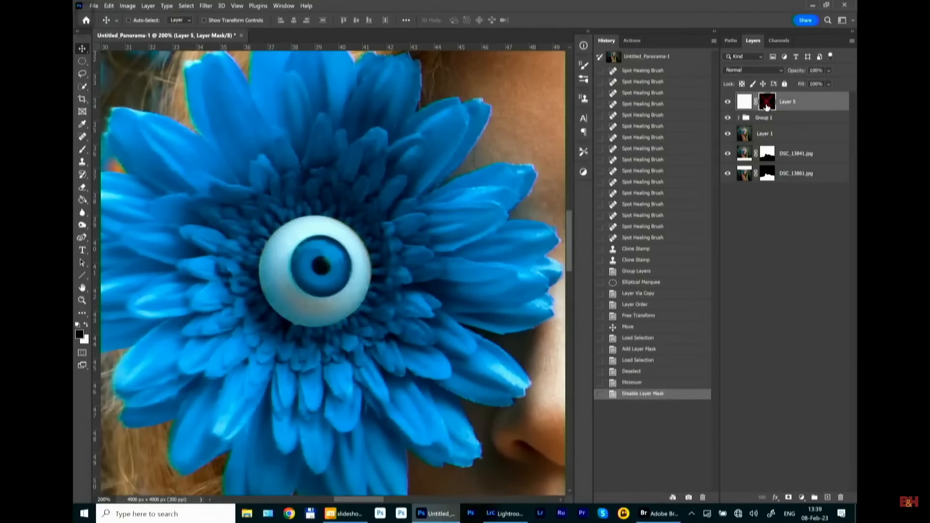
shift+click(767, 104)
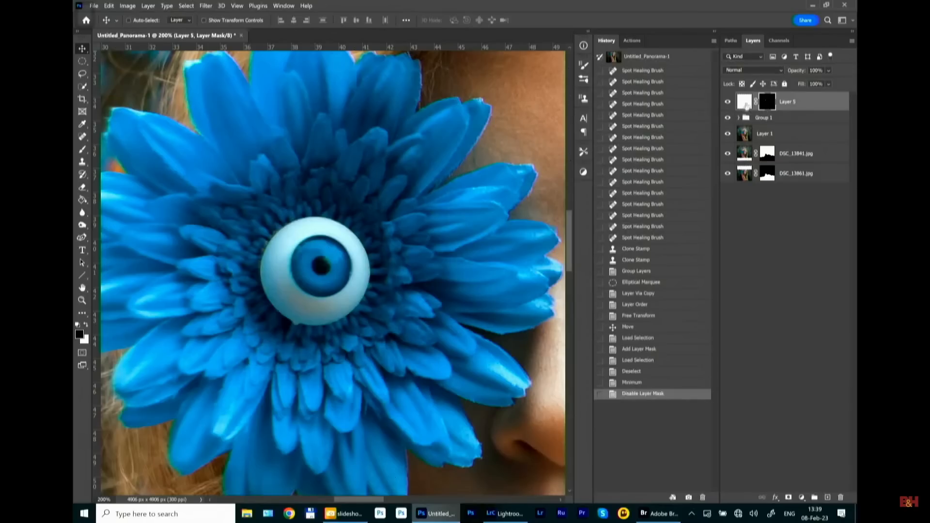
Target Layer 5's image instead of its mask and scale the eyeball proportionally to about 105%.
click(745, 102)
key(ctrl+t)
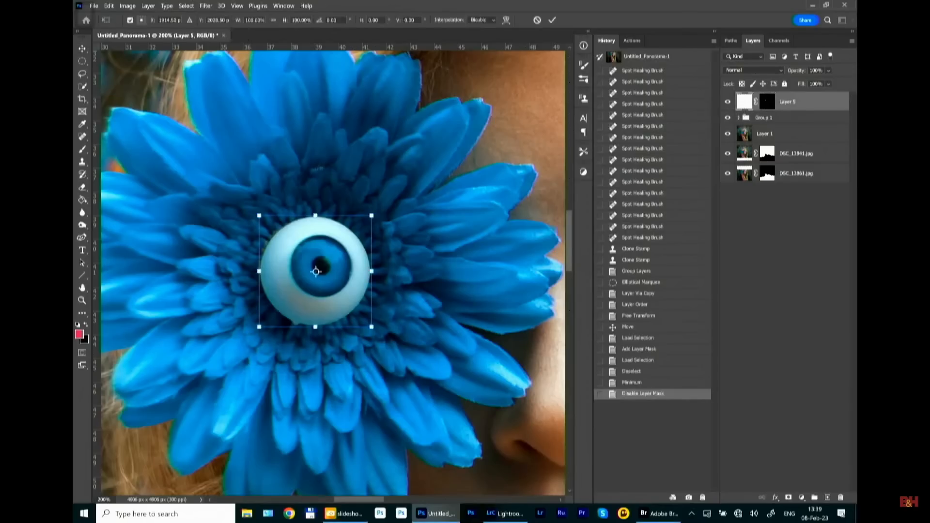
drag(259, 215, 257, 212)
drag(256, 327, 253, 330)
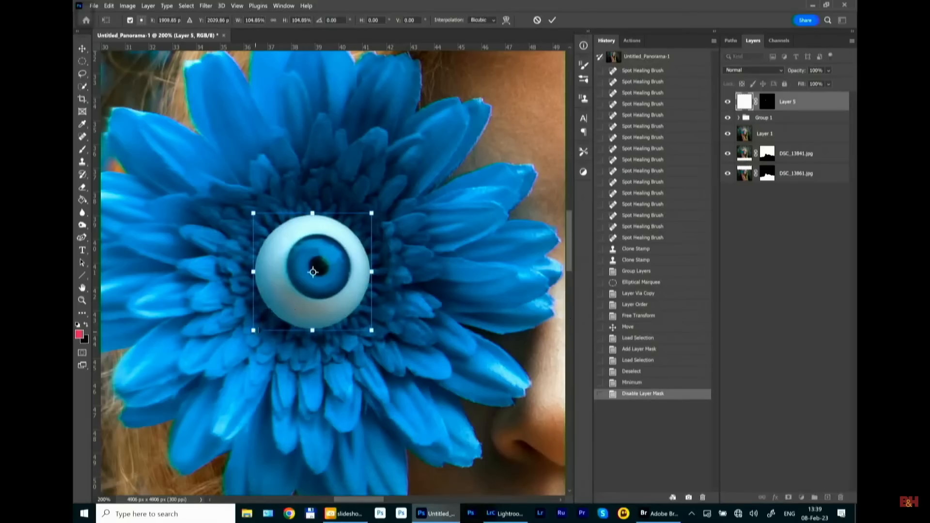
click(552, 21)
Compare the enlarged eyeball with the original beneath it by hiding and showing Layer 5.
click(728, 102)
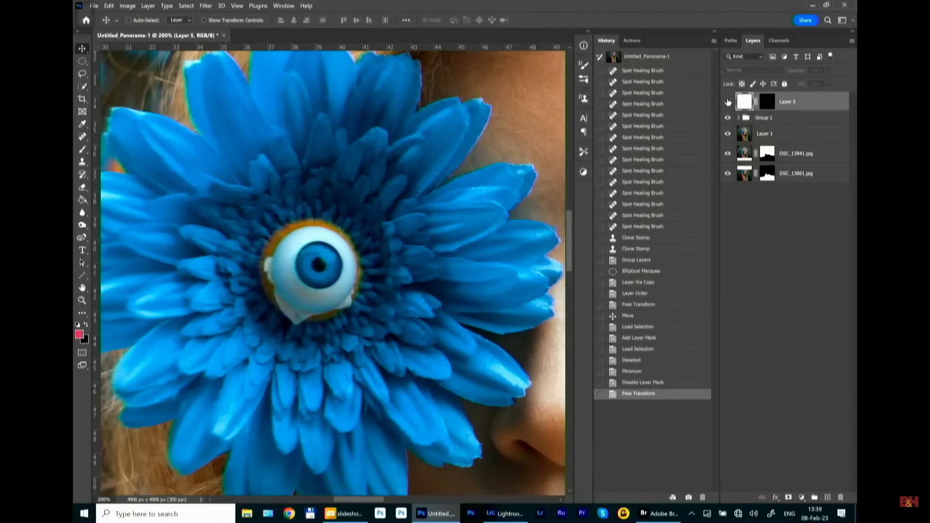
click(728, 101)
click(728, 102)
click(728, 102)
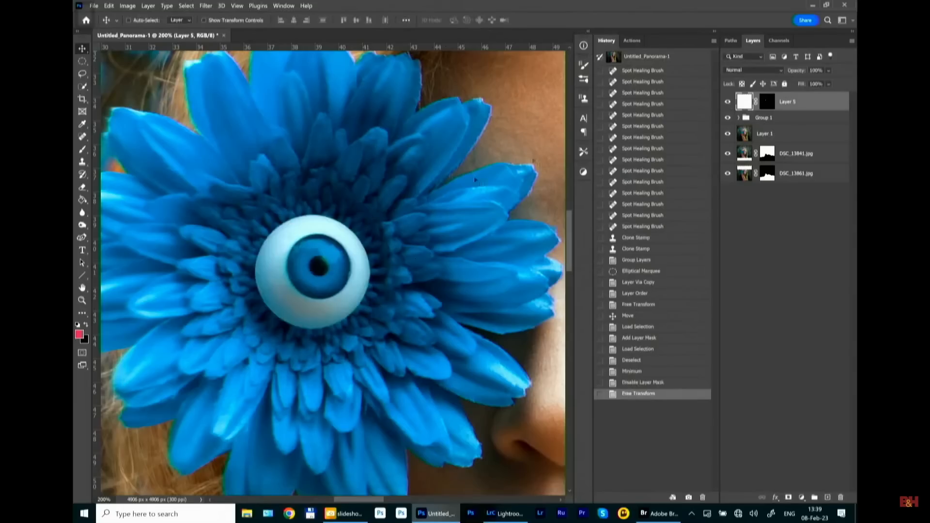
On a new layer above Layer 5, clone dark petals over the eyeball's rim all around using the Clone Stamp at 100% opacity.
scroll(222, 223, down, 2)
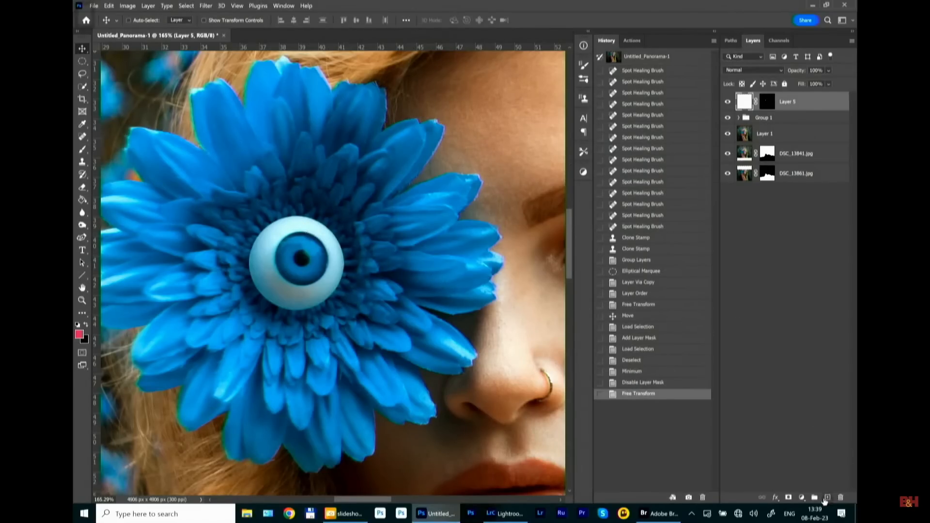
click(826, 499)
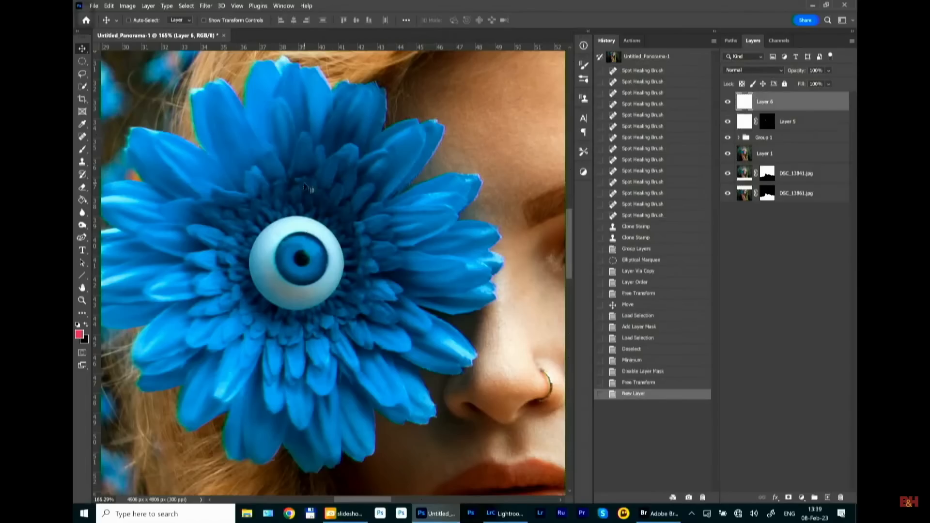
click(82, 162)
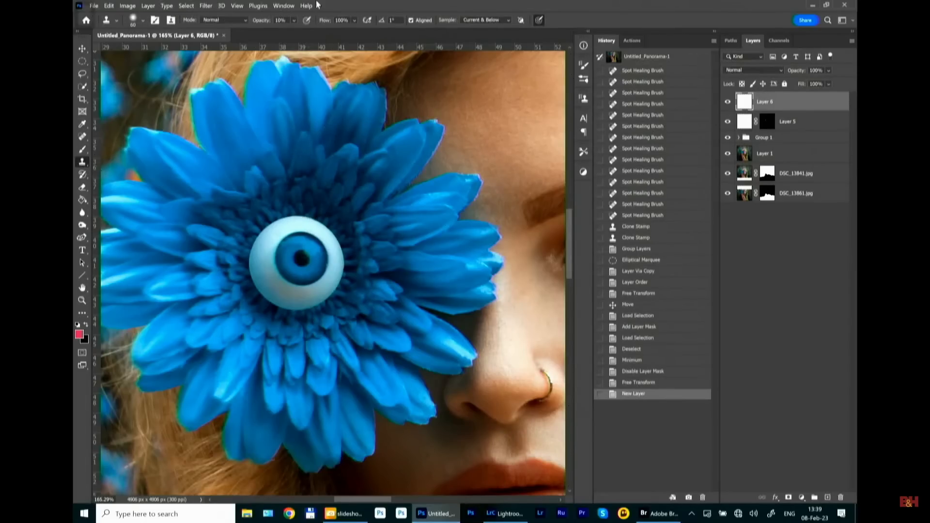
drag(293, 20, 353, 30)
mouse_move(317, 225)
mouse_down()
mouse_move(344, 244)
mouse_move(334, 214)
mouse_move(306, 206)
mouse_move(309, 174)
mouse_move(320, 215)
mouse_move(301, 218)
mouse_up()
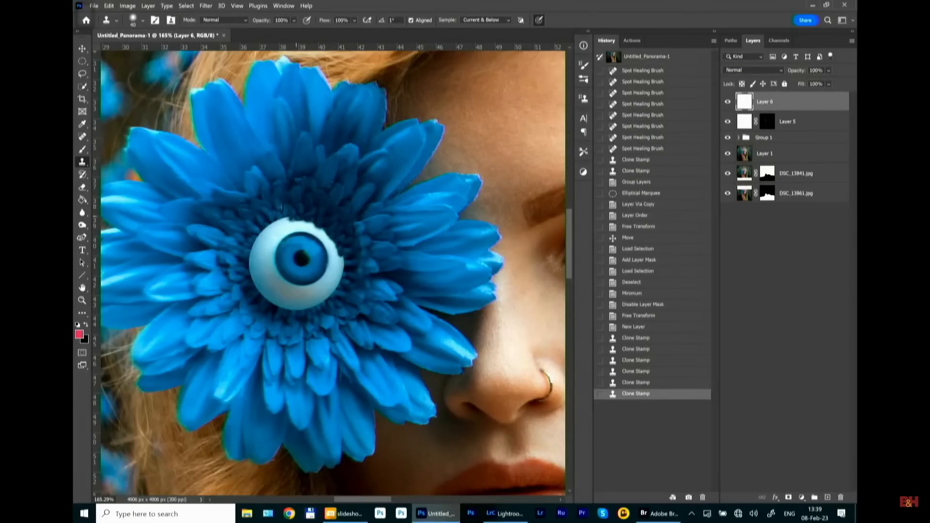
mouse_move(275, 221)
mouse_down()
mouse_move(247, 266)
mouse_move(245, 296)
mouse_move(252, 275)
mouse_move(271, 307)
mouse_move(261, 322)
mouse_move(326, 302)
mouse_move(344, 285)
mouse_move(347, 255)
mouse_move(347, 264)
mouse_up()
alt+click(251, 303)
alt+click(294, 334)
alt+click(330, 320)
alt+click(345, 298)
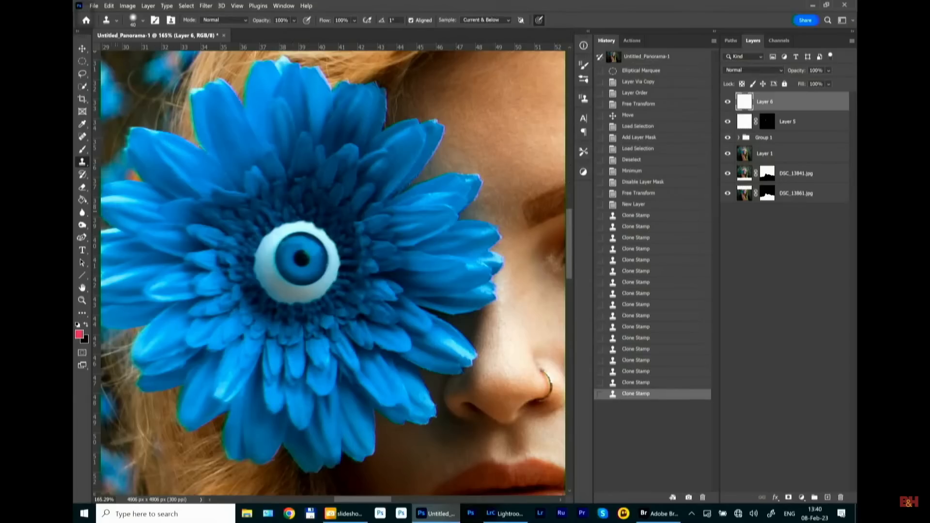
Erase the excess cloned petals on Layer 6 with a small Eraser to smooth the eyeball's outline, and check the layer's effect.
key(e)
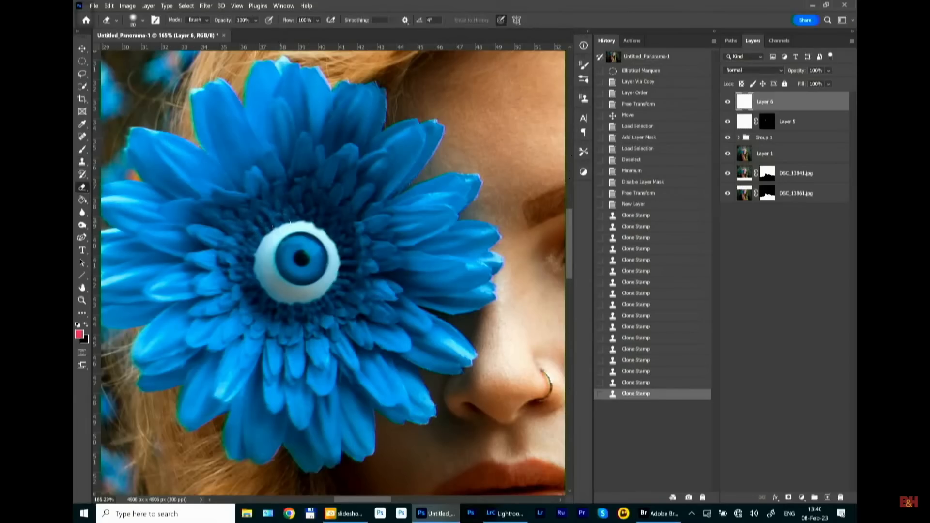
key(bracketleft)
click(302, 226)
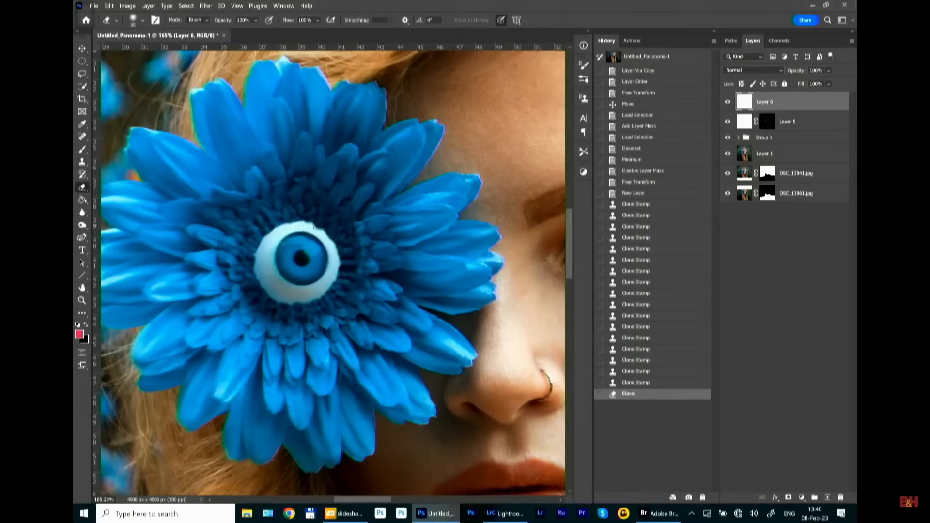
drag(308, 225, 320, 233)
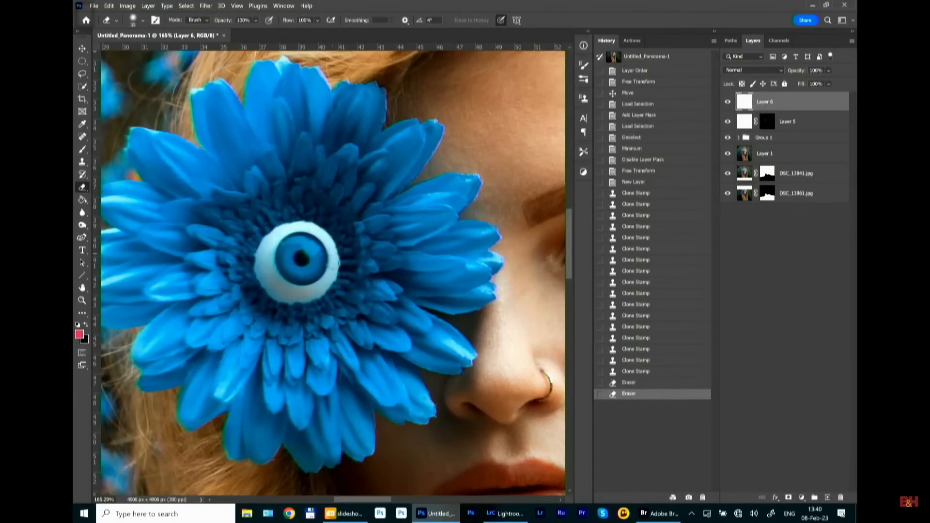
mouse_move(329, 275)
mouse_down()
mouse_move(316, 297)
mouse_move(295, 302)
mouse_up()
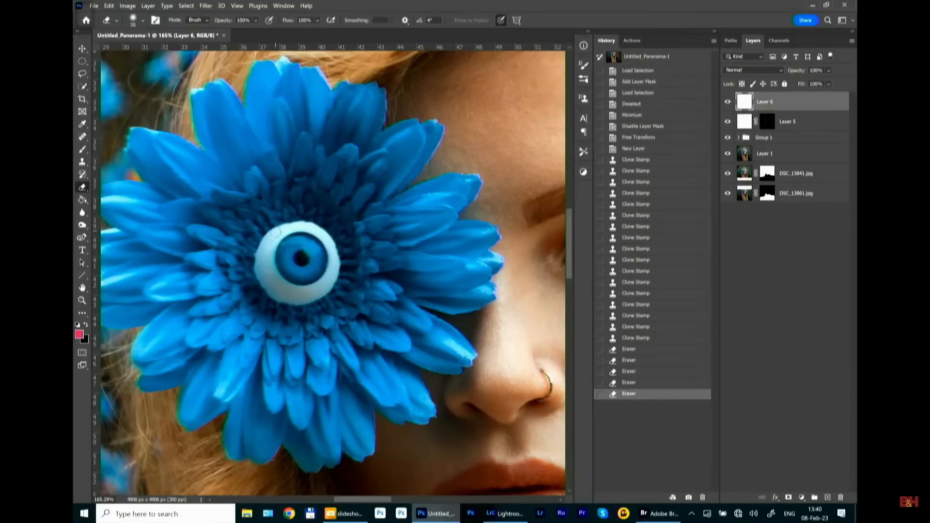
drag(289, 227, 310, 226)
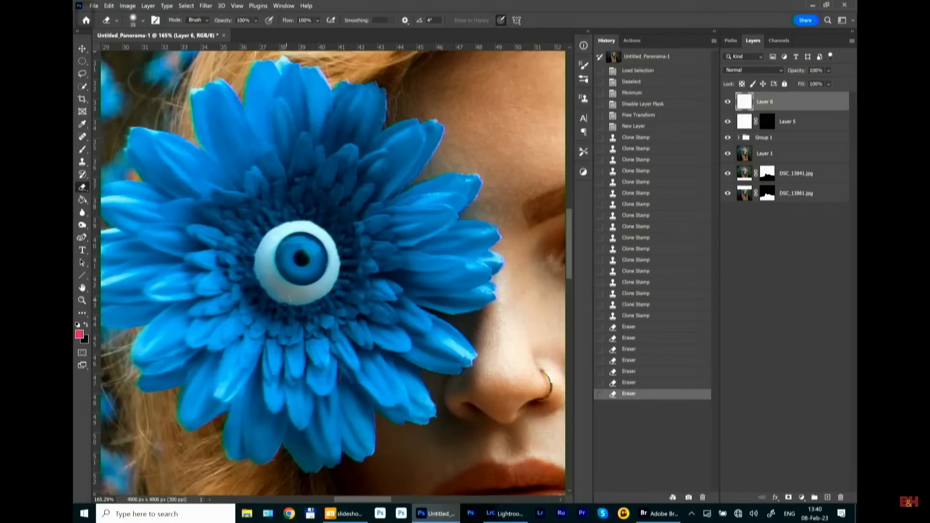
drag(286, 300, 301, 303)
drag(270, 273, 272, 287)
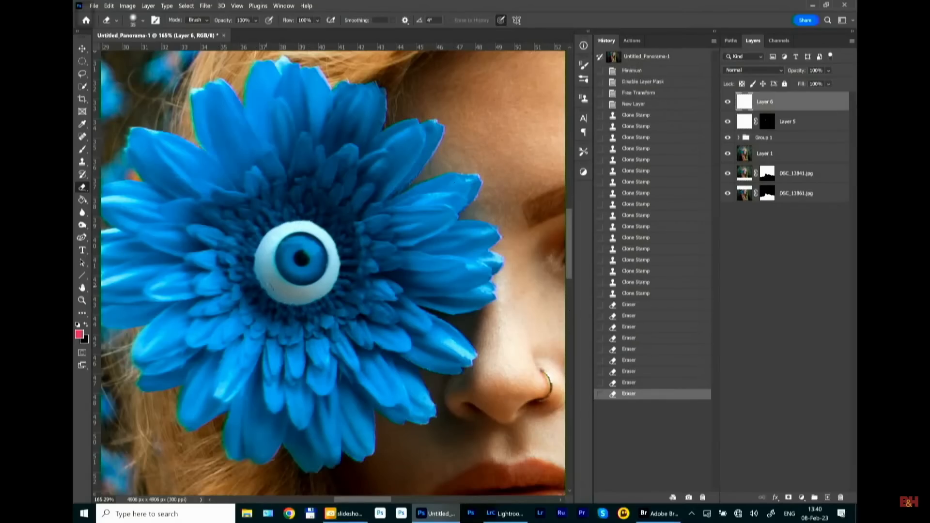
mouse_move(263, 226)
mouse_down()
mouse_move(325, 228)
mouse_move(322, 238)
mouse_up()
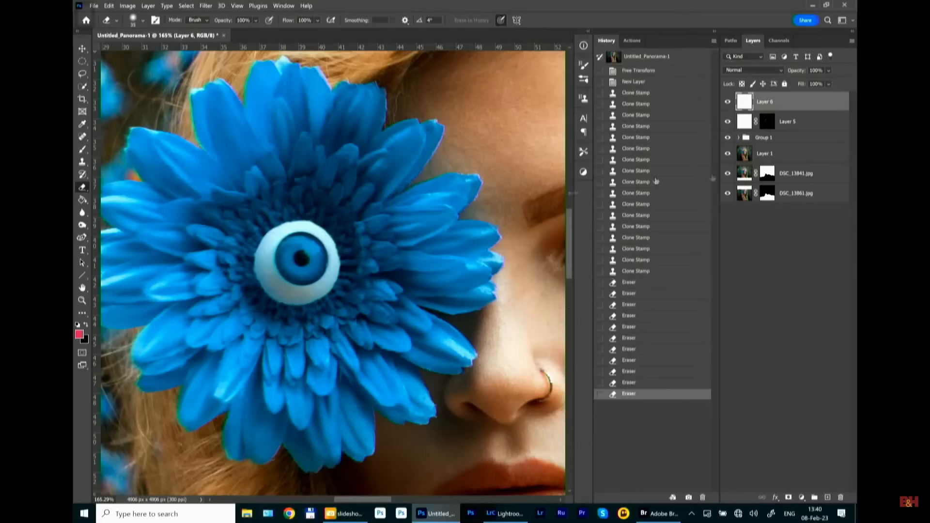
click(727, 102)
click(728, 102)
click(127, 6)
mouse_move(151, 29)
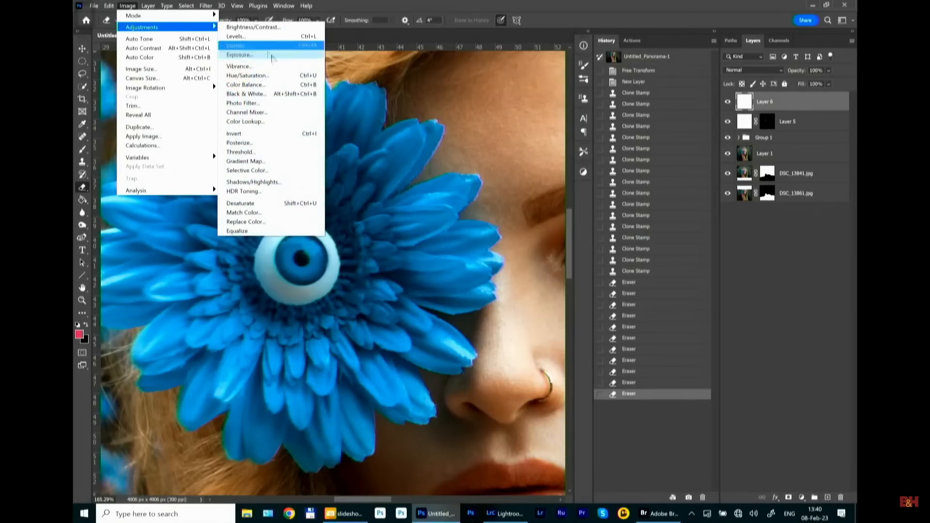
click(236, 45)
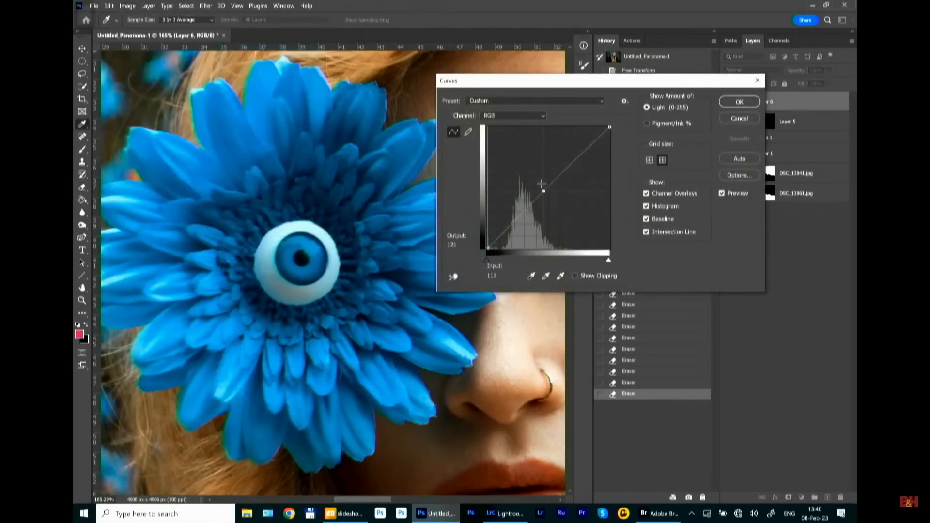
drag(542, 184, 537, 168)
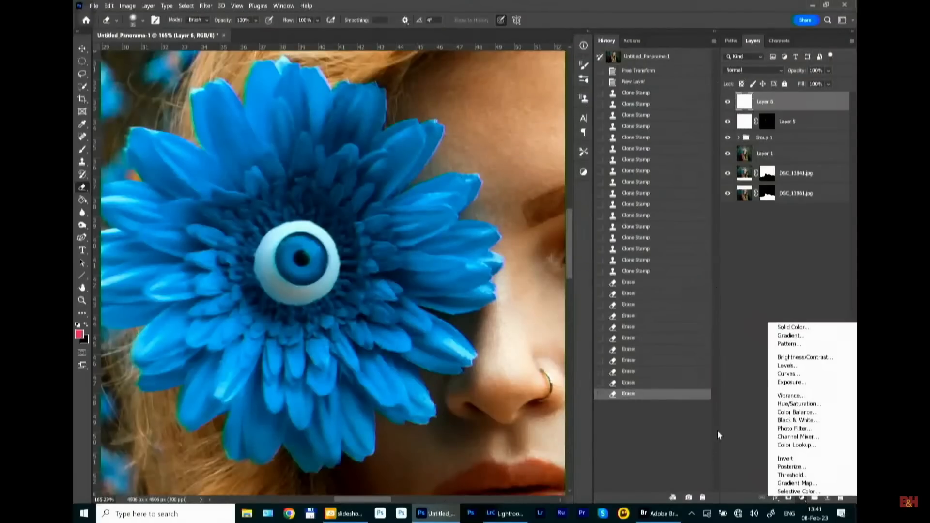
click(732, 398)
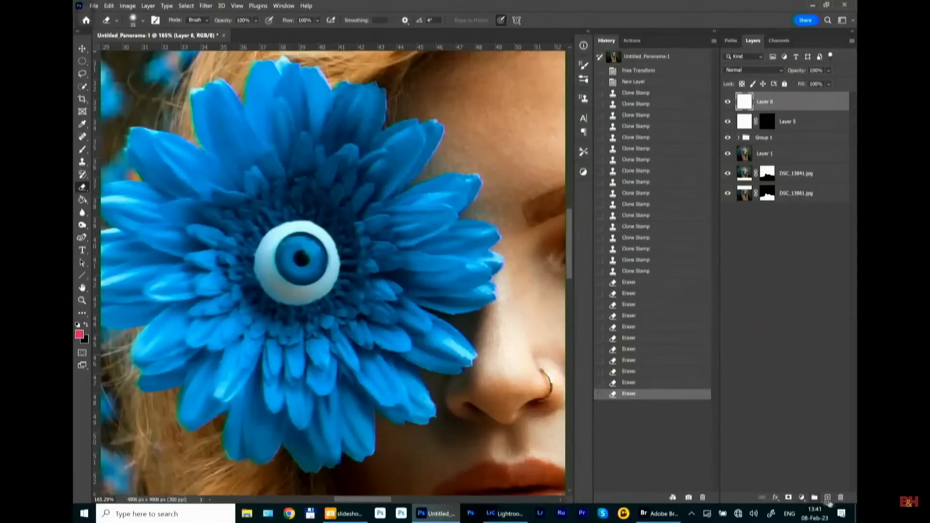
click(806, 502)
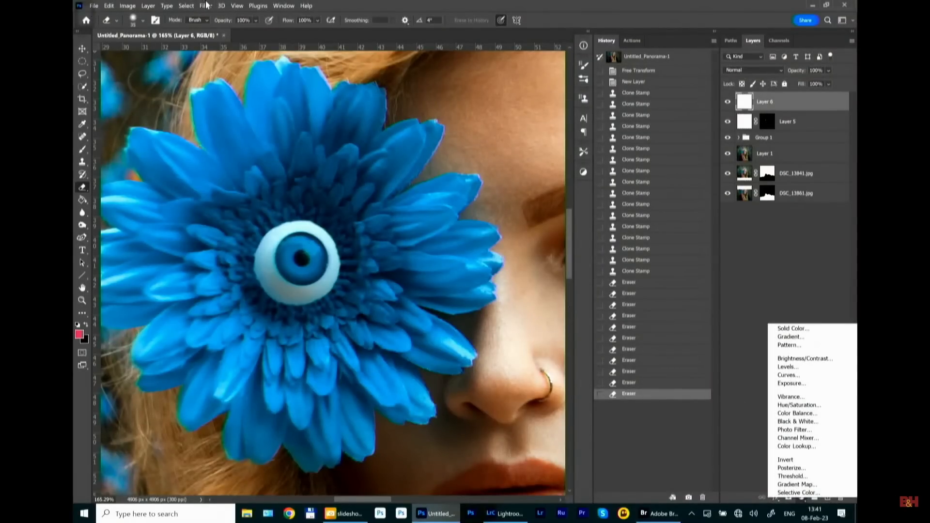
click(147, 6)
click(147, 5)
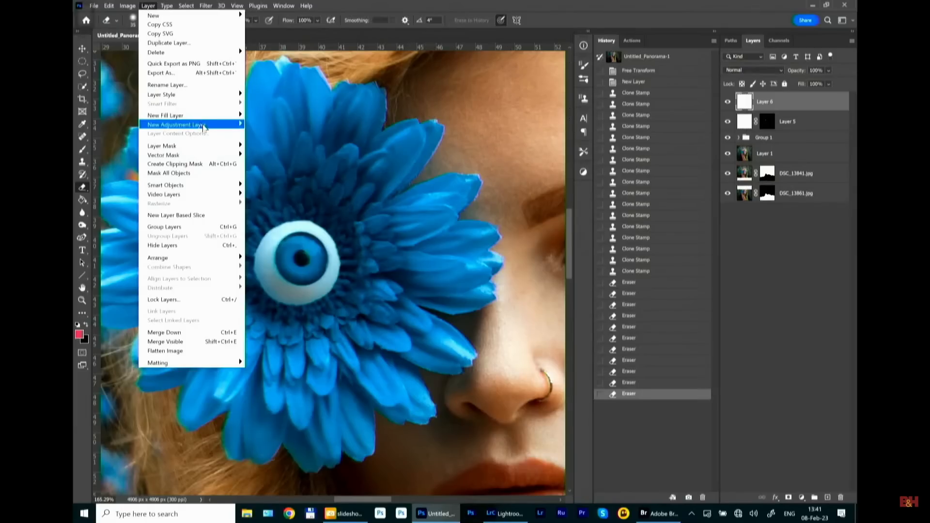
mouse_move(204, 127)
click(795, 249)
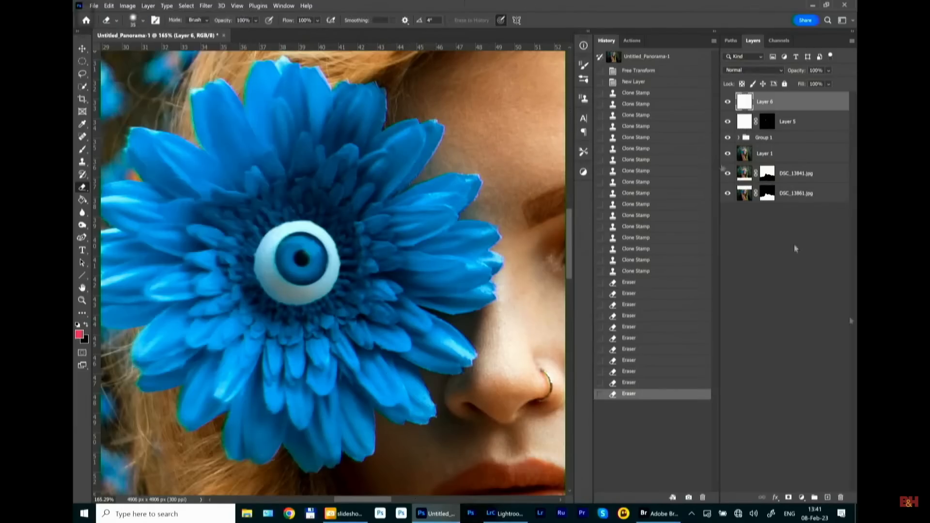
Add a Curves adjustment layer directly above Layer 6 and check its effect by hiding and showing it.
click(802, 498)
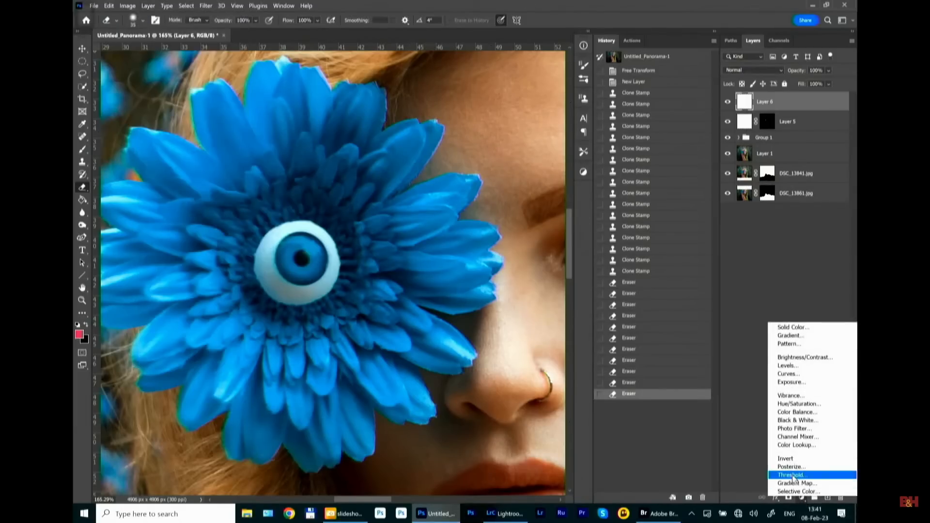
click(790, 374)
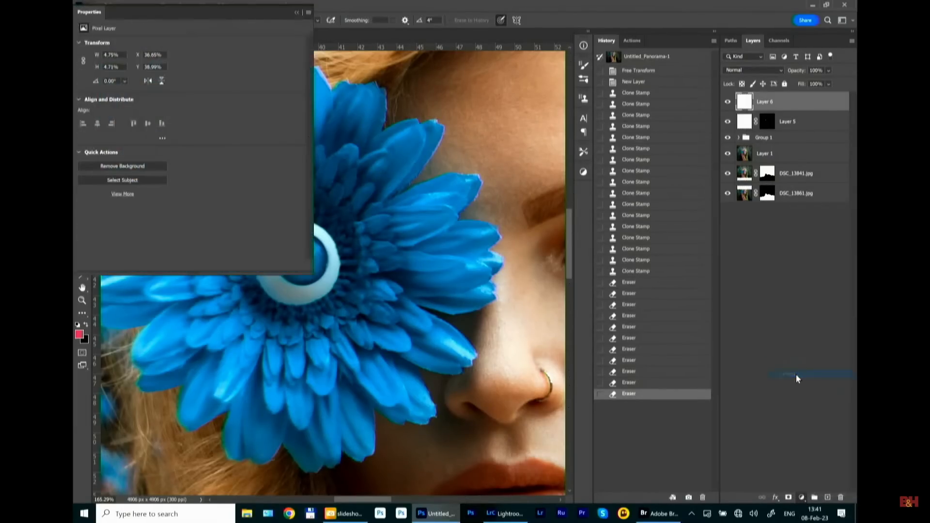
drag(242, 19, 586, 150)
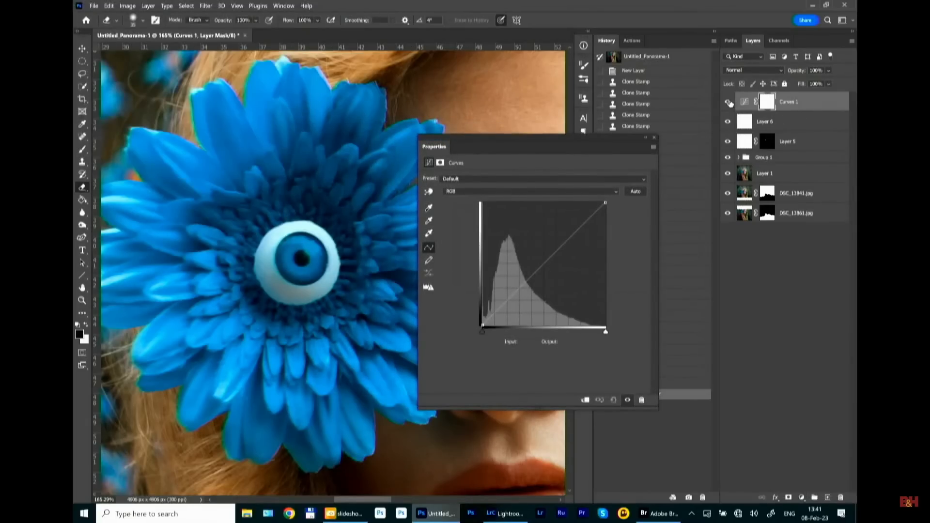
click(729, 103)
click(728, 102)
Try darker and brighter midtones on the RGB curve, ending with the point at input 120, output 173.
click(540, 255)
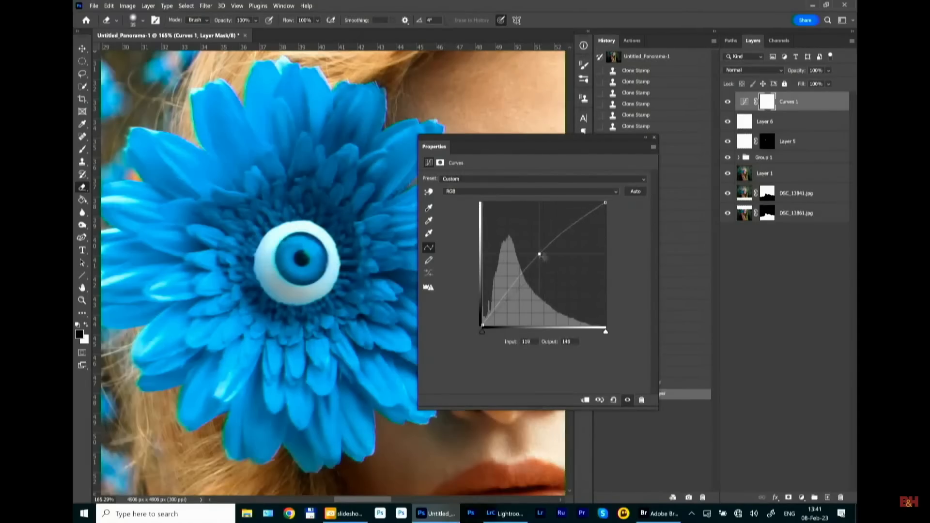
drag(539, 254, 549, 272)
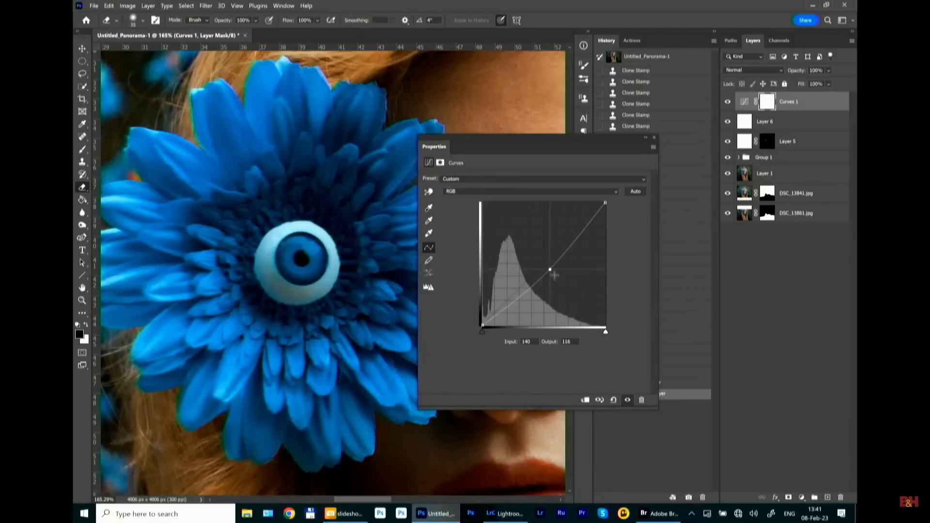
drag(549, 268, 541, 254)
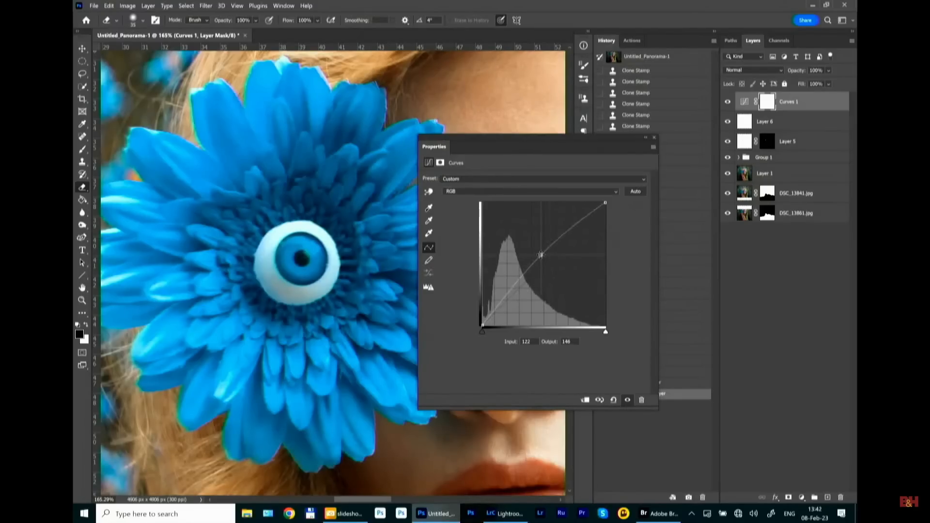
key(ctrl+0)
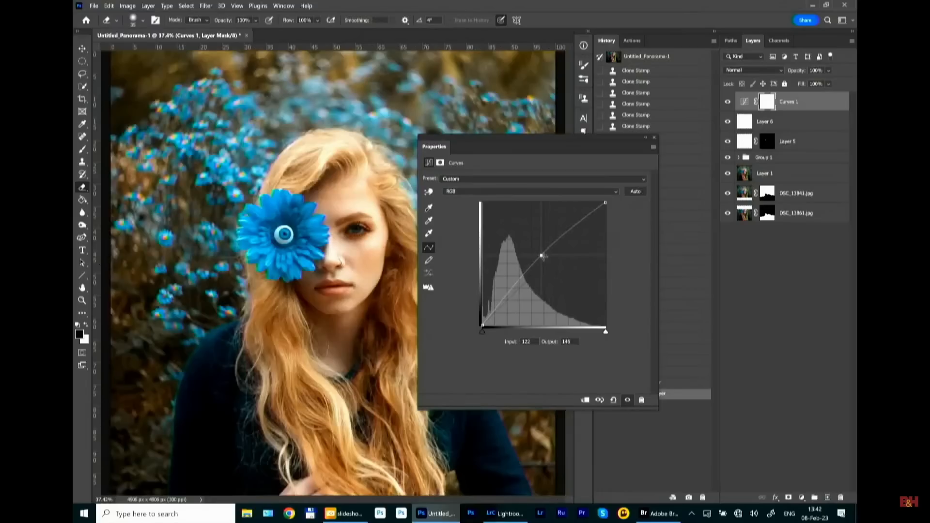
drag(543, 255, 550, 263)
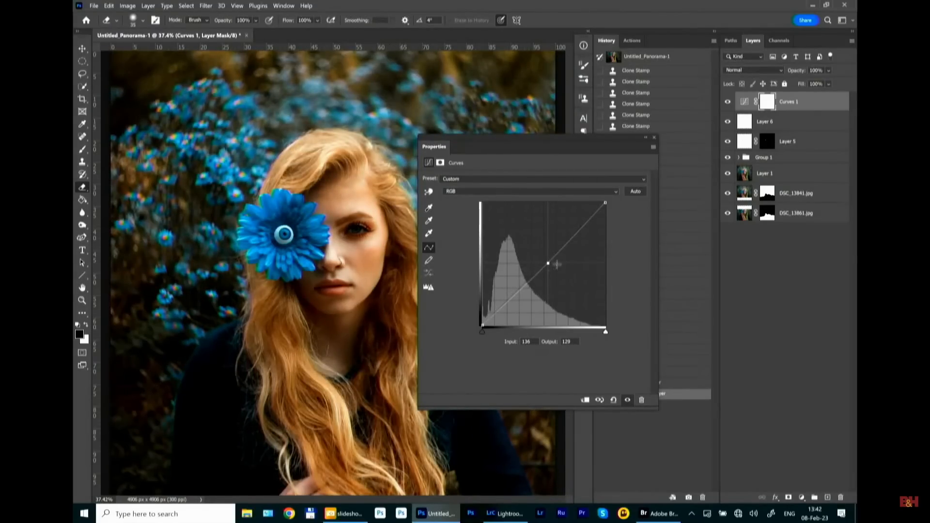
drag(548, 262, 540, 241)
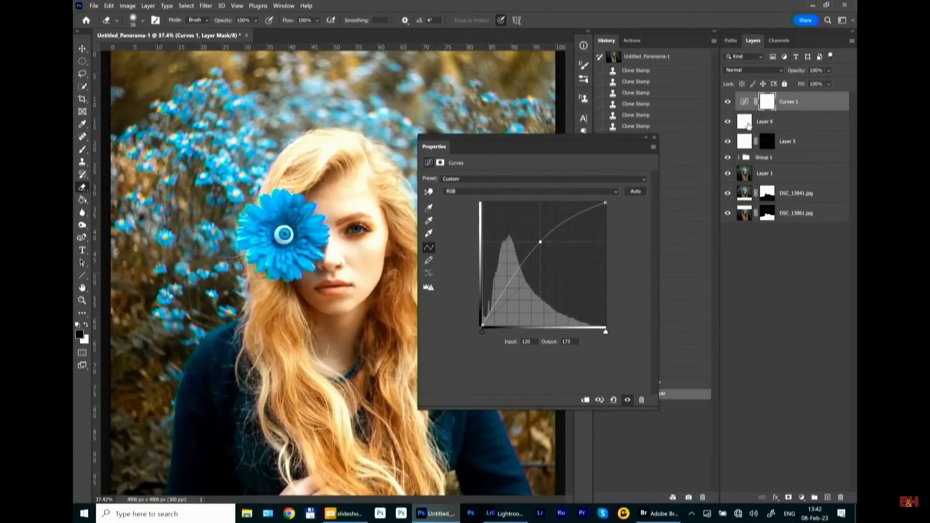
Clip the Curves 1 adjustment to Layer 6 so that it affects only the cloned petals.
click(746, 122)
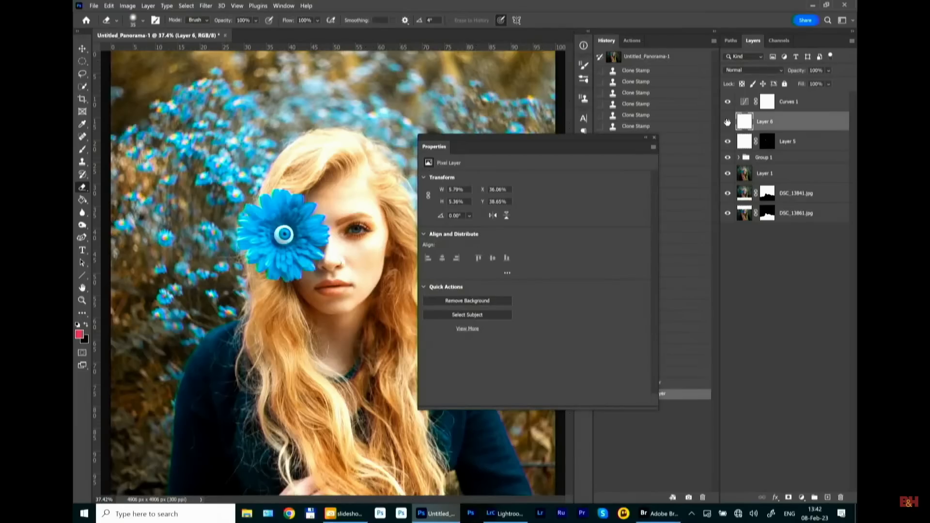
click(745, 100)
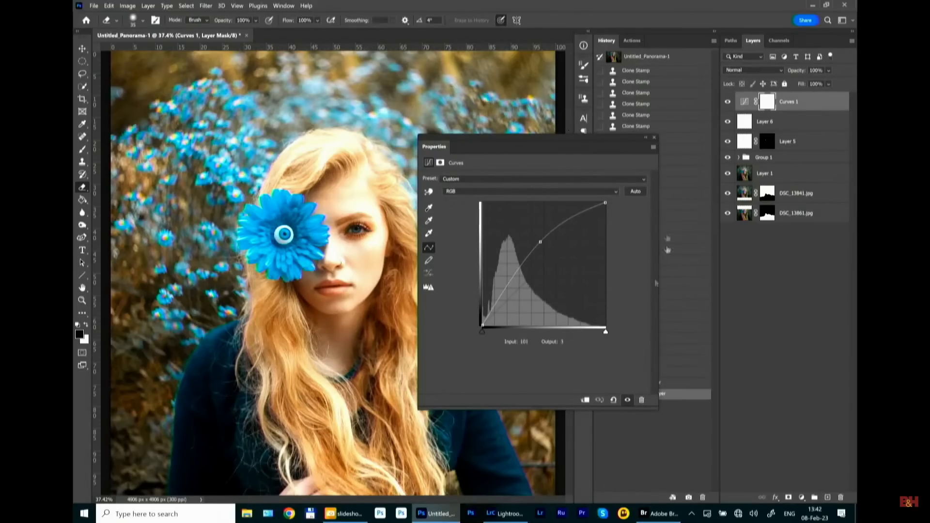
click(585, 400)
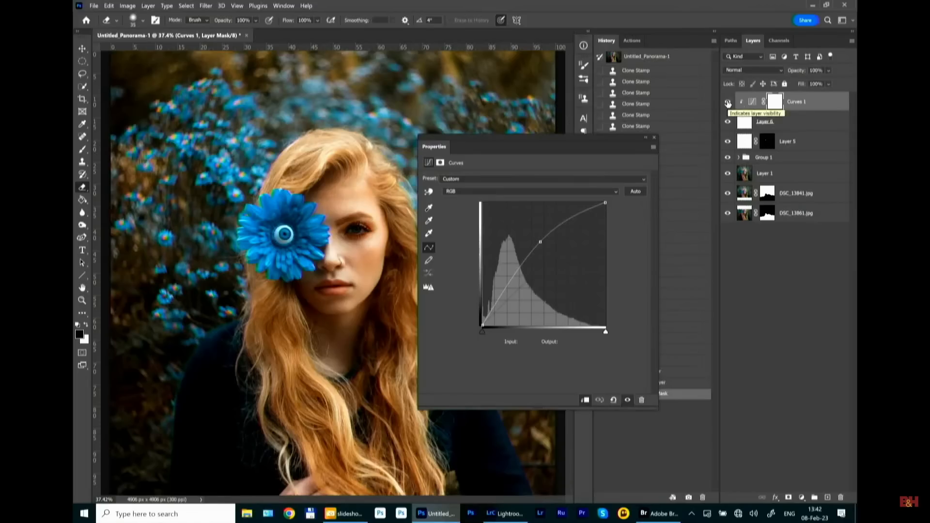
Undo the clipping of Curves 1 and clip it to Layer 6 again directly in the layer stack.
click(789, 127)
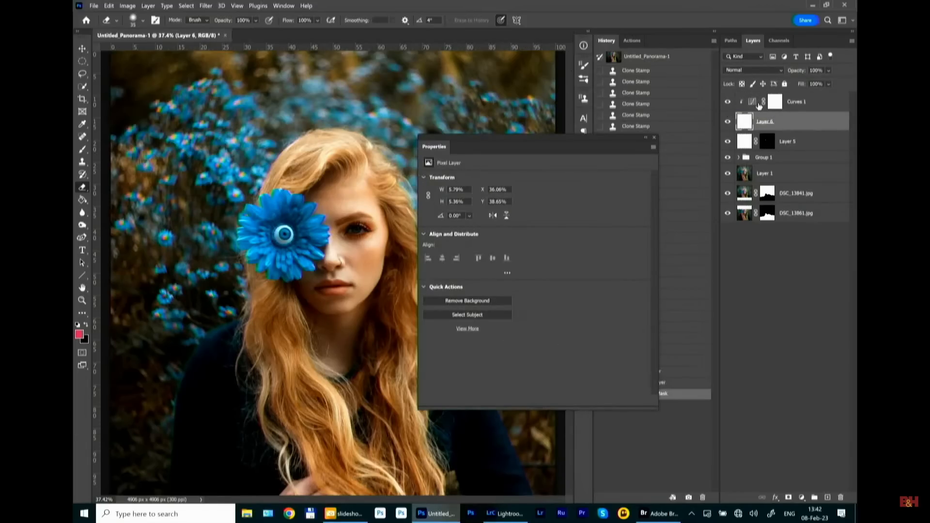
key(ctrl+z)
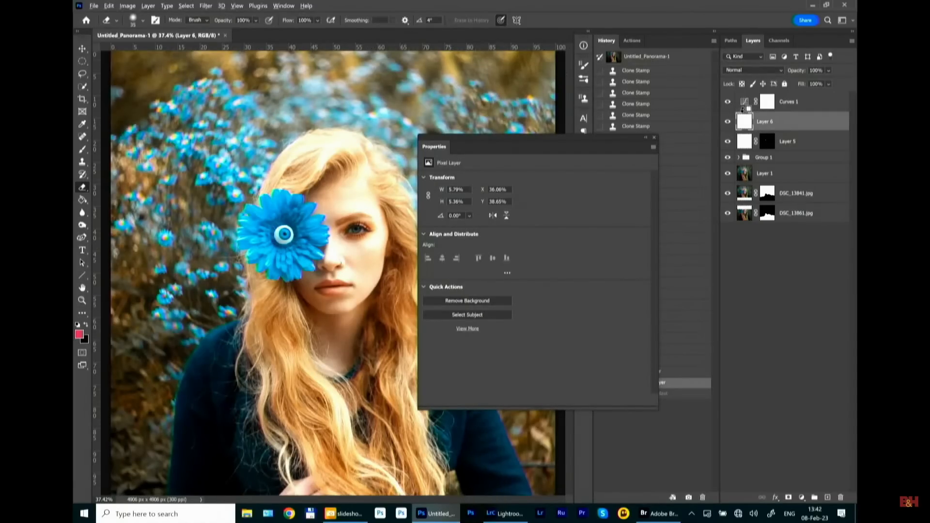
alt+click(743, 110)
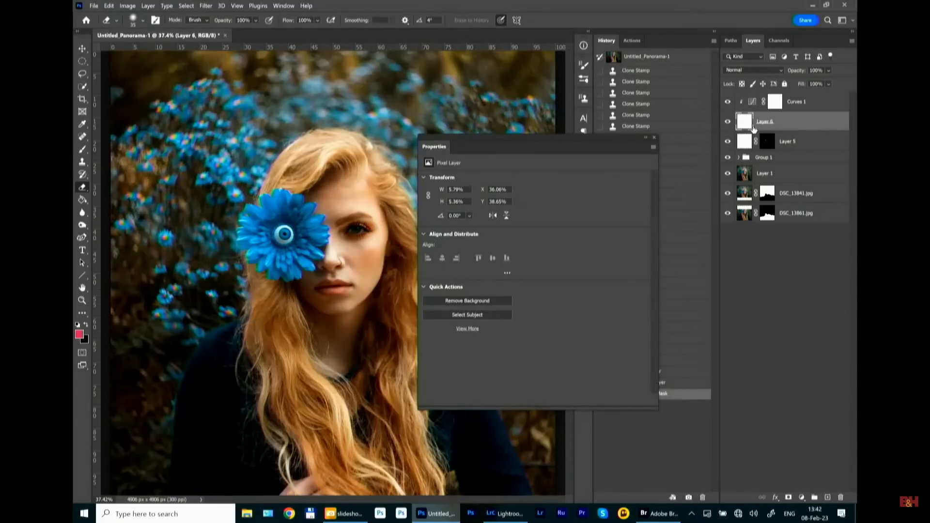
Move the Curves 1 point to input 102, output 153, and compare the cloned petals with the adjustment hidden and shown.
click(775, 102)
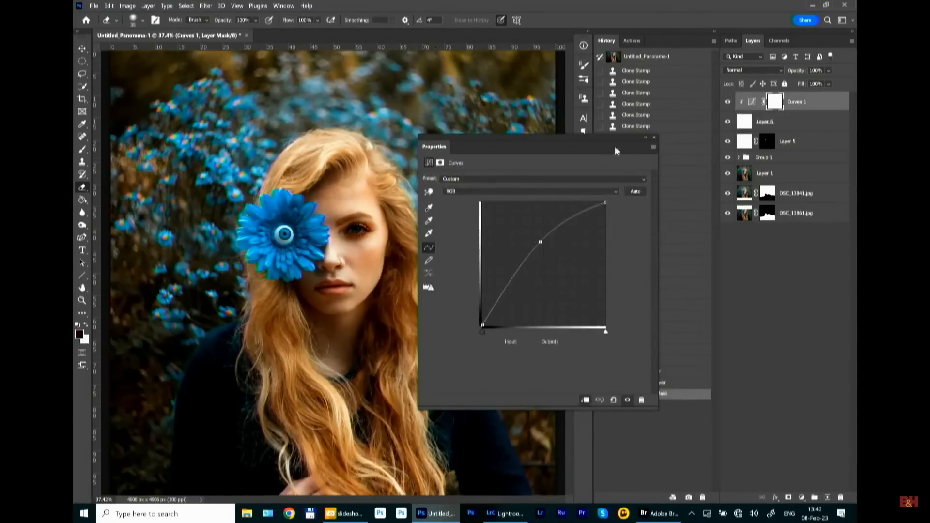
mouse_move(540, 241)
mouse_down()
mouse_move(560, 278)
mouse_move(517, 217)
mouse_move(539, 257)
mouse_move(533, 246)
mouse_move(528, 252)
mouse_up()
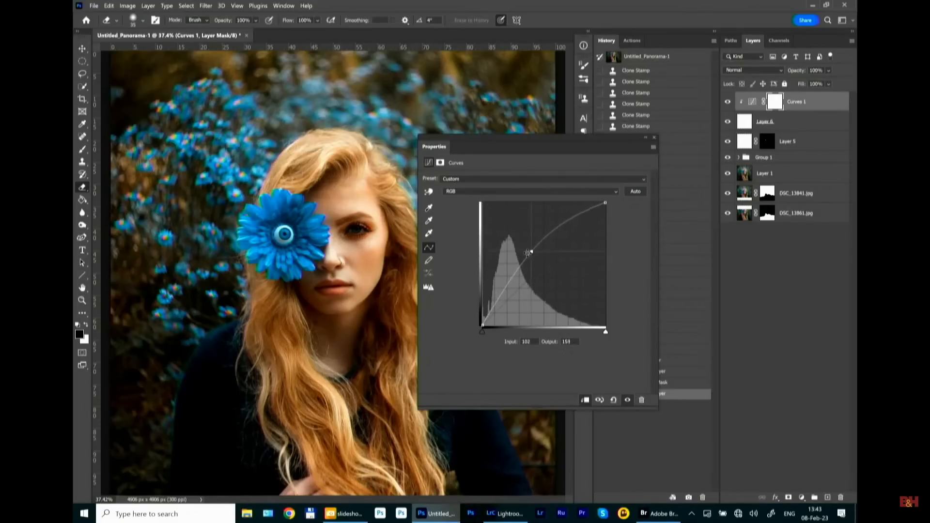
click(81, 300)
click(293, 242)
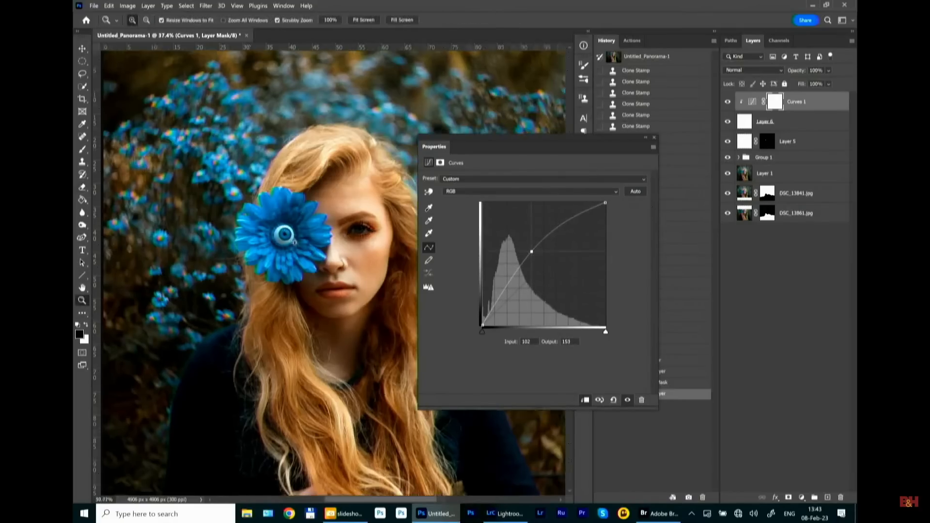
drag(294, 242, 338, 242)
click(728, 103)
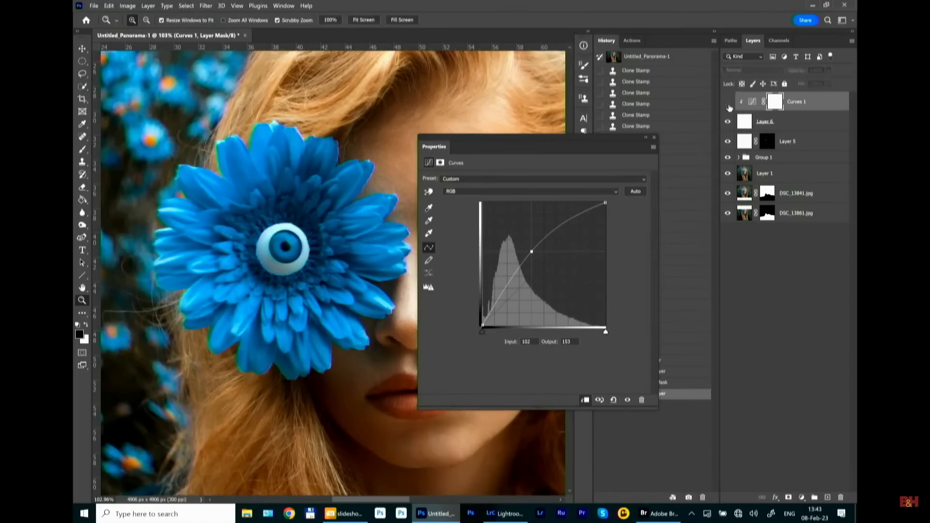
click(728, 103)
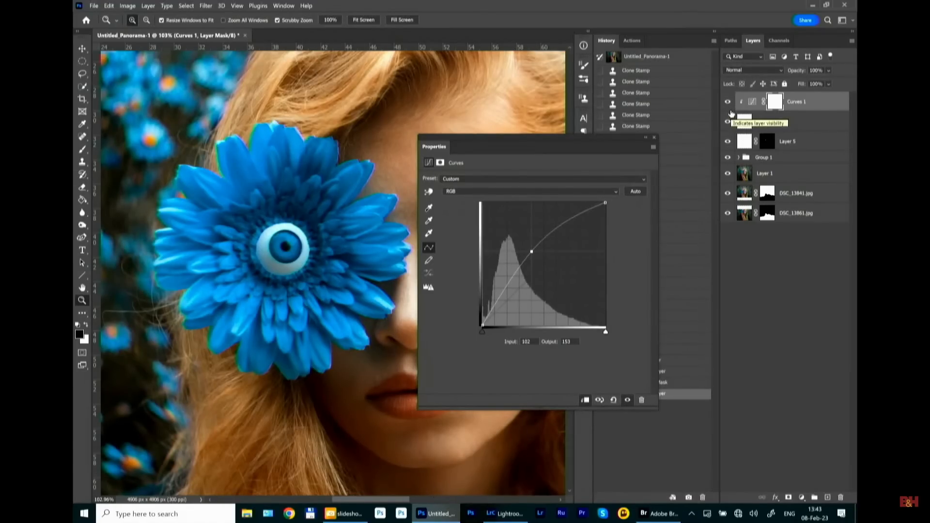
Add a Curves adjustment layer above Layer 5, adjust its curve, and invert its mask to black.
click(804, 144)
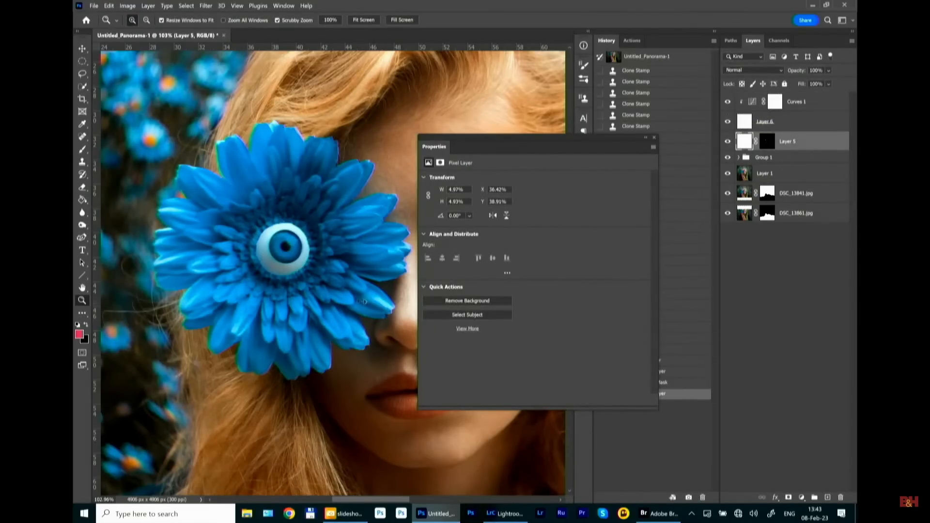
click(803, 498)
click(789, 373)
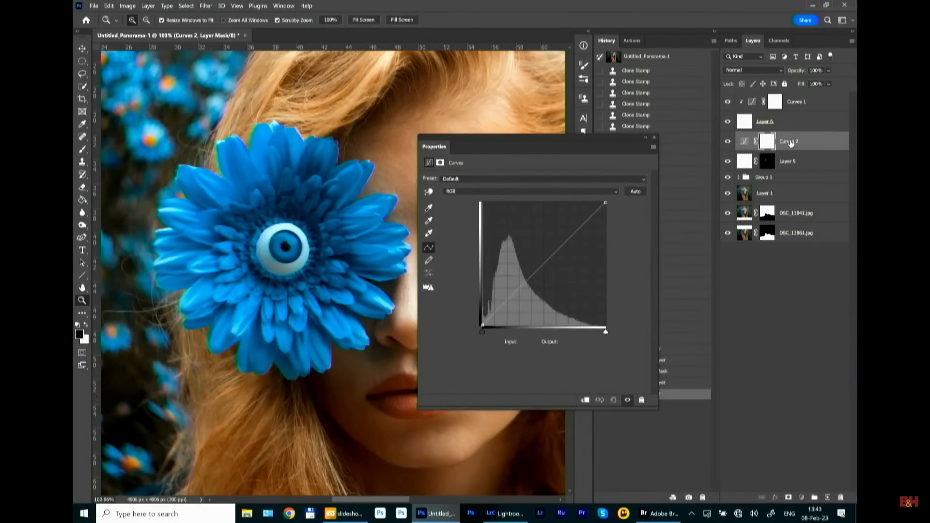
mouse_move(791, 144)
mouse_down()
mouse_move(791, 122)
mouse_move(789, 143)
mouse_up()
click(727, 122)
click(728, 122)
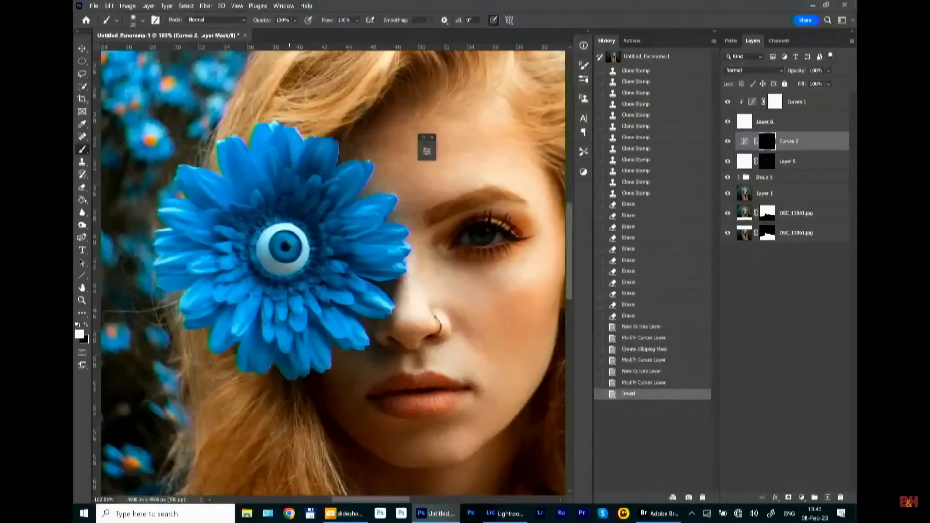
Paint white on the Curves 2 mask all around the eyeball's edge with a size 70 brush at 52% opacity.
key(bracketright)
click(294, 21)
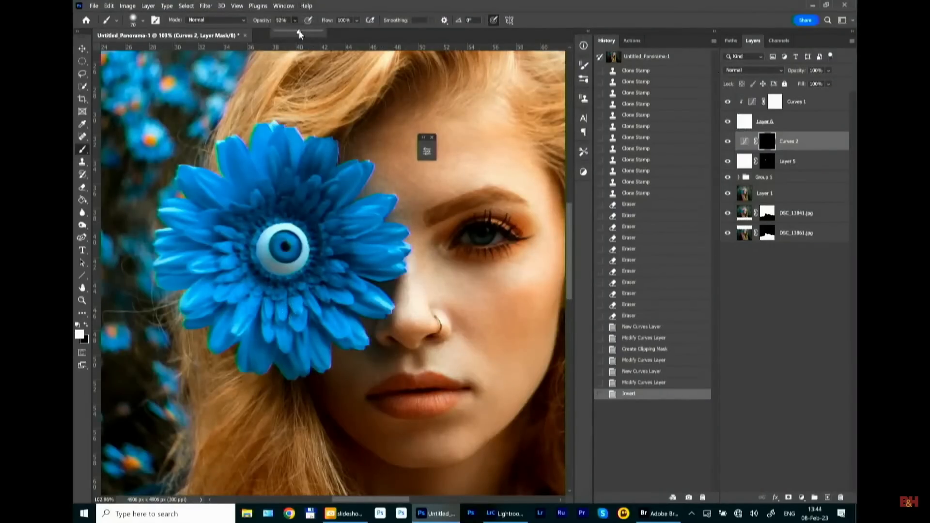
click(334, 7)
mouse_move(251, 234)
mouse_down()
mouse_move(272, 220)
mouse_move(304, 230)
mouse_move(308, 237)
mouse_move(269, 253)
mouse_move(279, 275)
mouse_move(310, 249)
mouse_move(309, 232)
mouse_move(279, 224)
mouse_move(252, 247)
mouse_up()
key(ctrl+z)
drag(252, 250, 283, 278)
drag(286, 278, 292, 275)
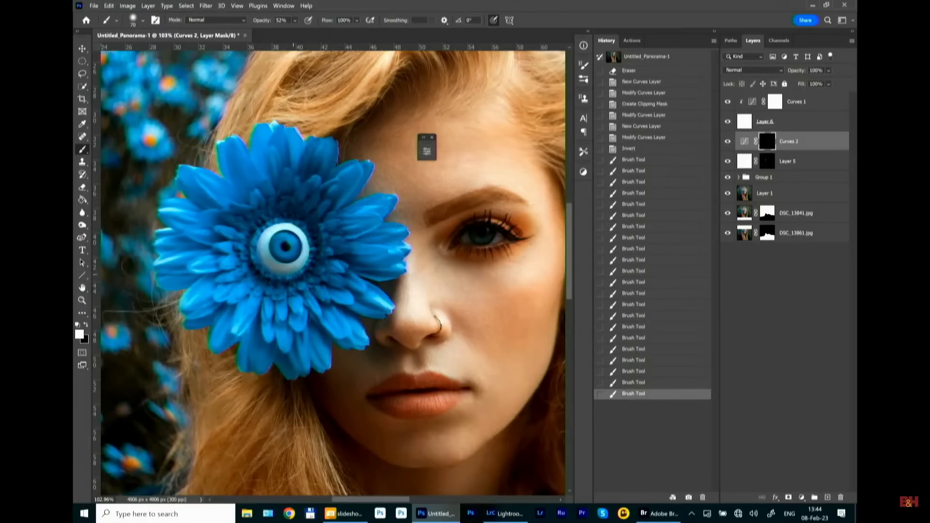
mouse_move(310, 244)
mouse_down()
mouse_move(294, 222)
mouse_move(262, 232)
mouse_up()
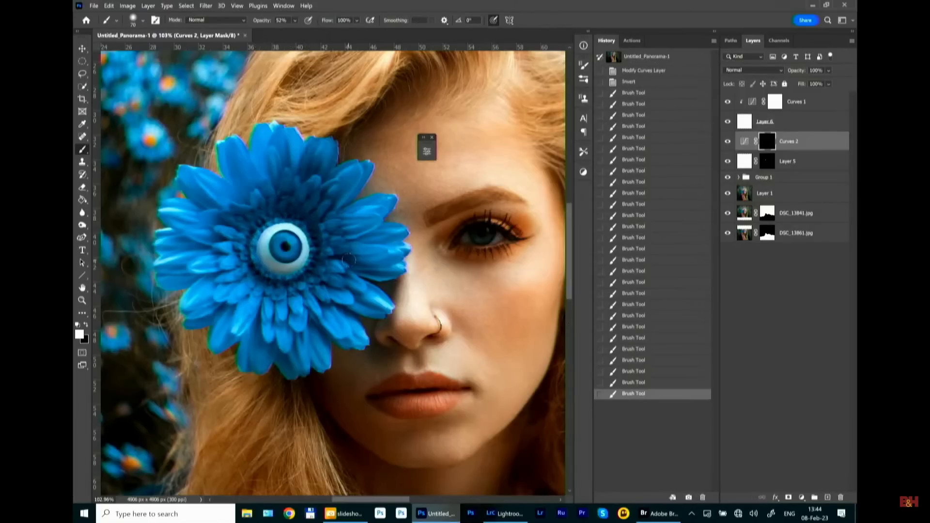
Compare the petals around the eyeball with the Curves 2 adjustment hidden and shown.
click(728, 141)
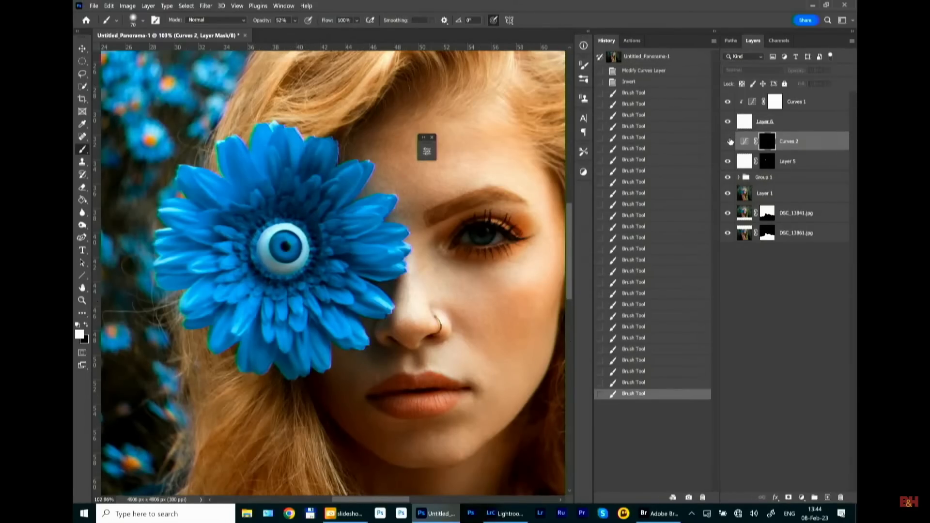
click(728, 141)
click(728, 141)
click(728, 141)
click(729, 141)
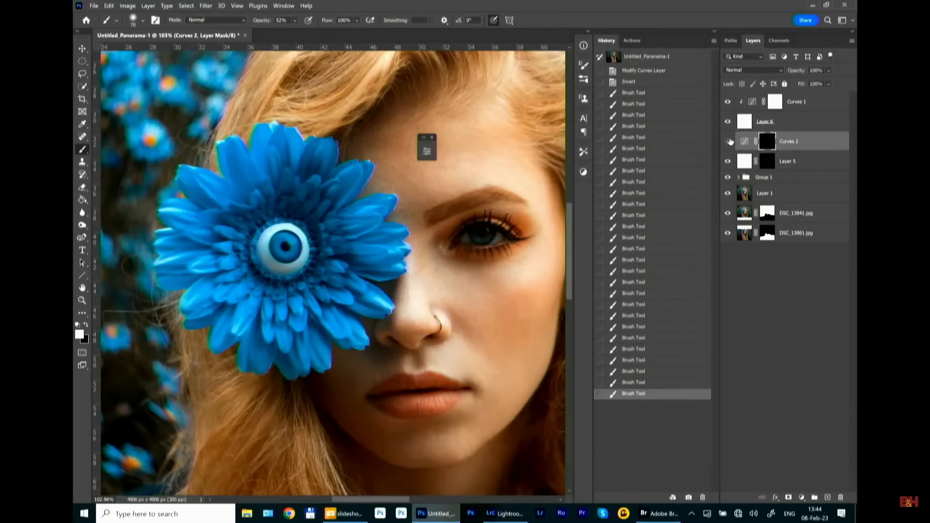
click(728, 141)
Inspect the painted ring by displaying the Curves 2 mask on its own, and return to the normal image.
alt+click(767, 144)
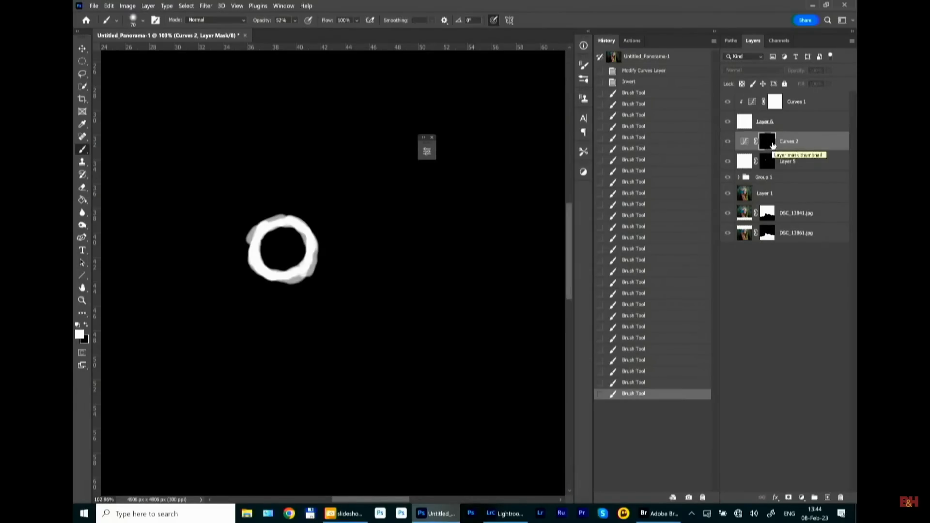
alt+click(772, 145)
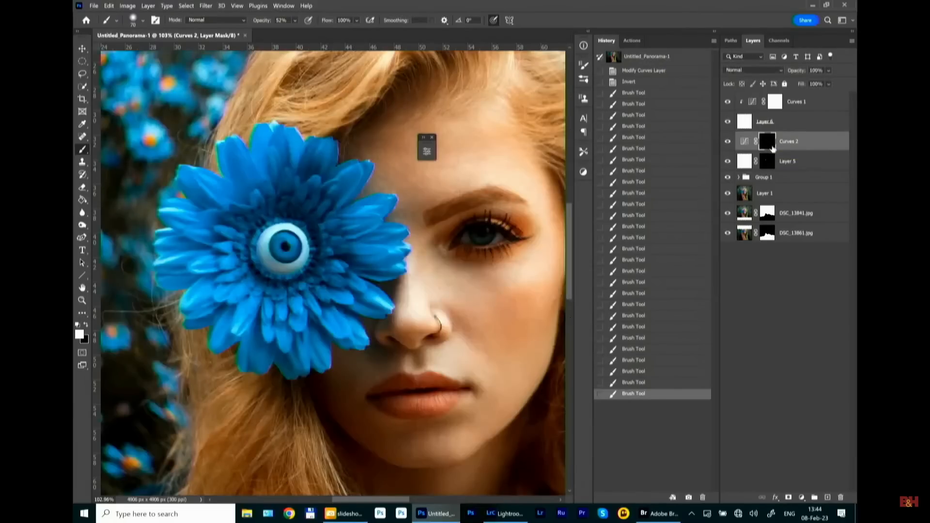
alt+click(770, 144)
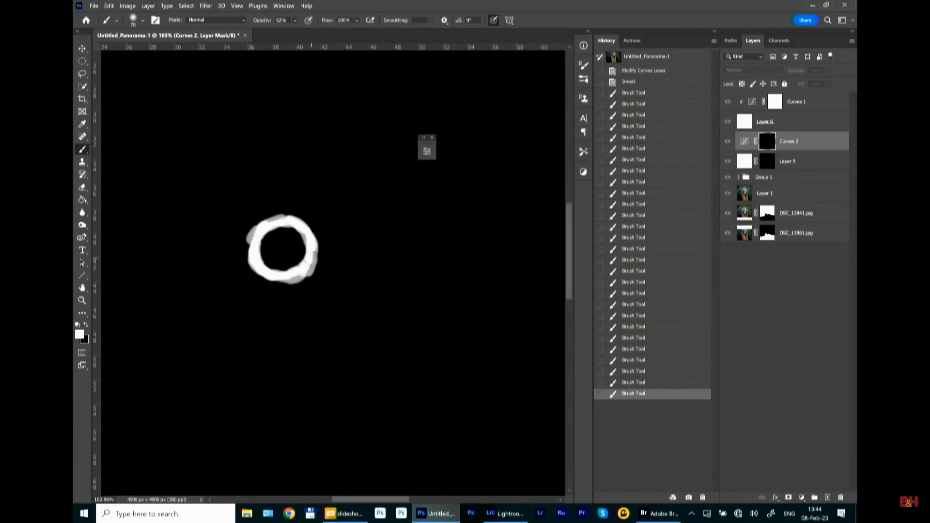
alt+click(770, 147)
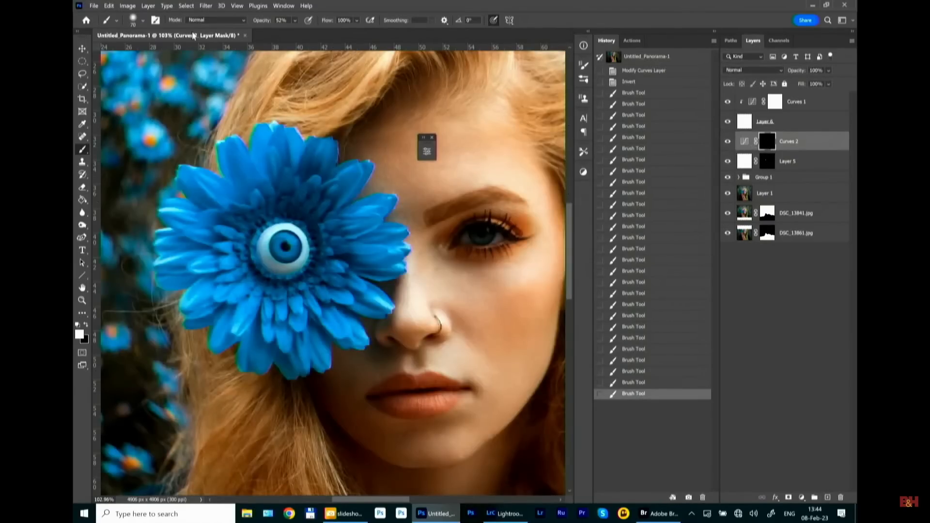
Soften the painted ring on the Curves 2 mask with a Gaussian Blur of 9.4 pixels radius.
click(204, 5)
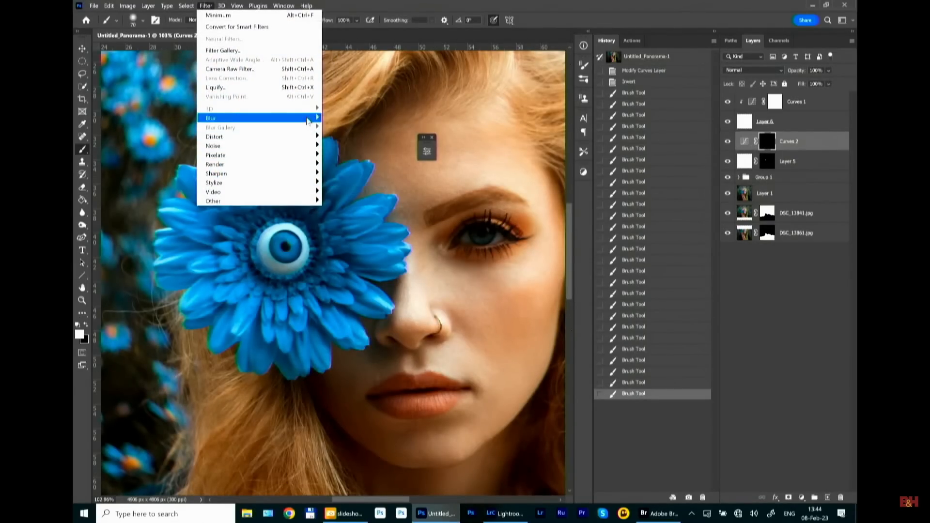
mouse_move(310, 121)
click(353, 155)
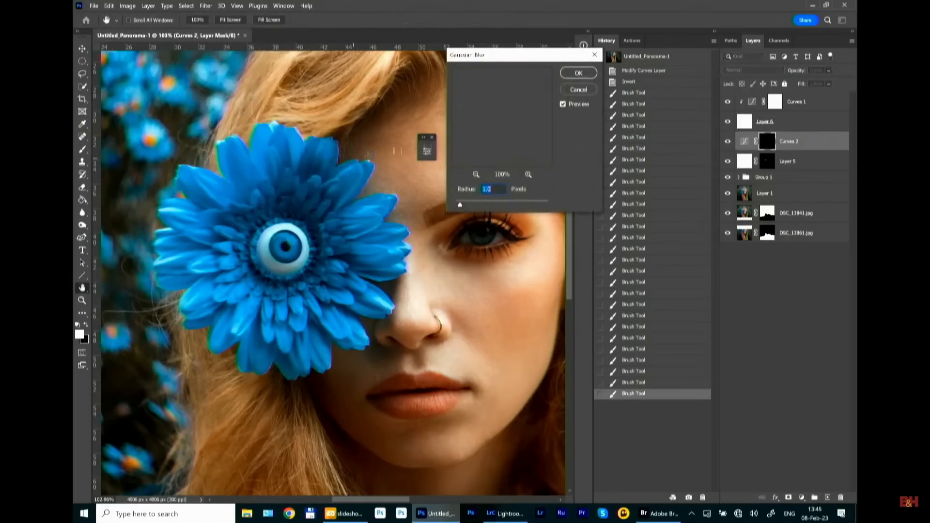
click(476, 174)
click(475, 175)
click(476, 174)
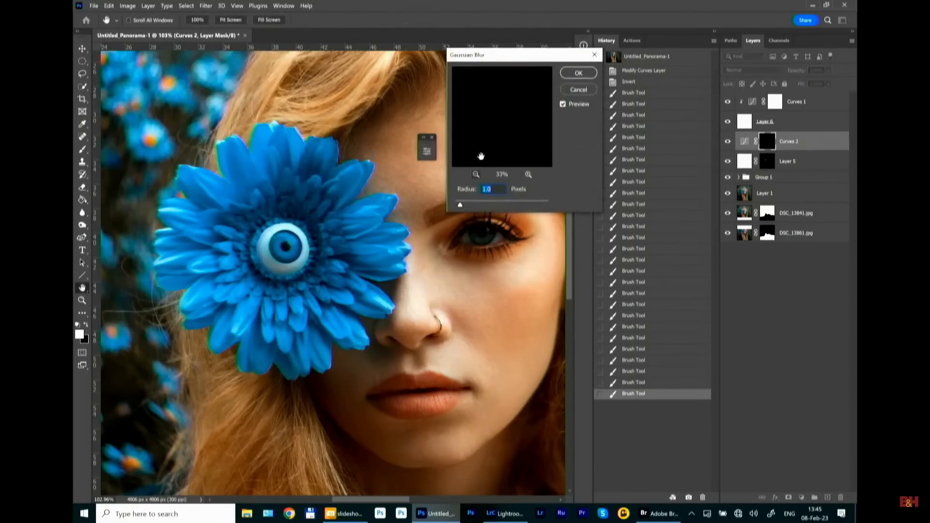
click(476, 174)
click(475, 174)
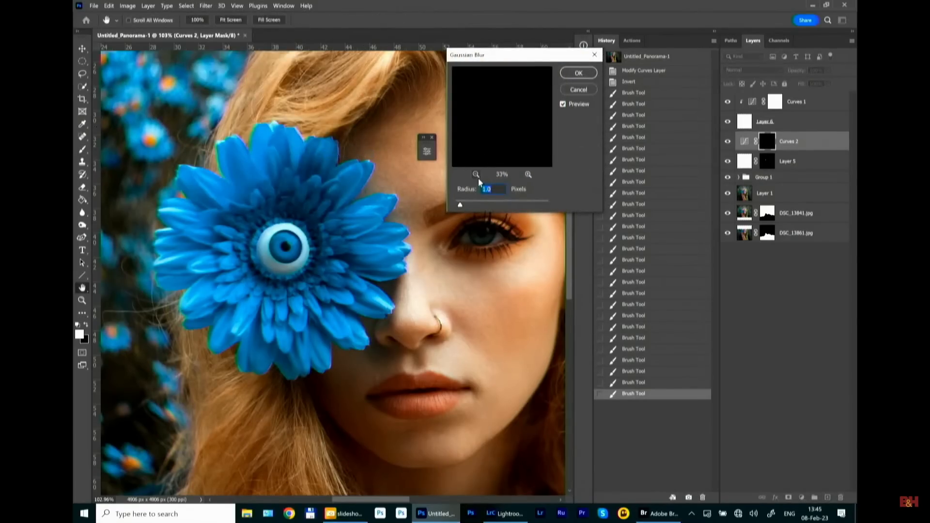
click(528, 175)
click(528, 174)
click(528, 174)
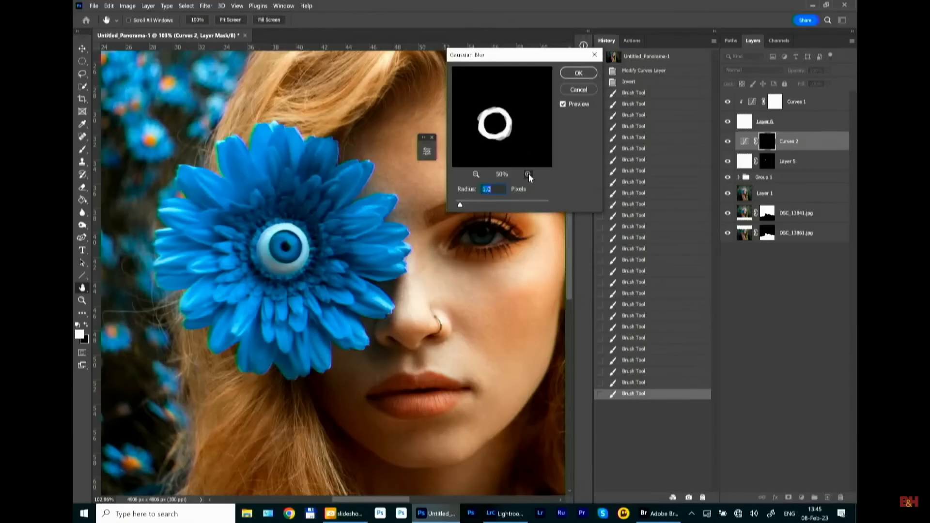
click(527, 174)
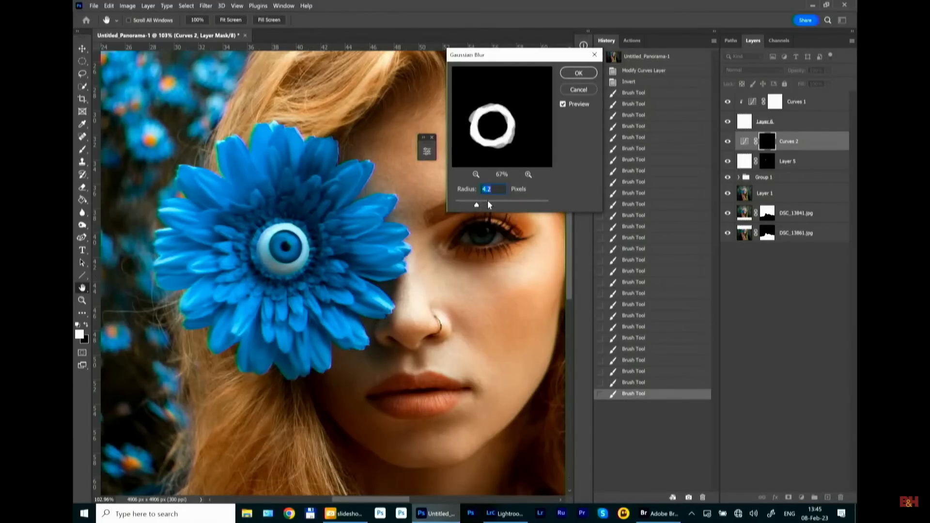
click(505, 204)
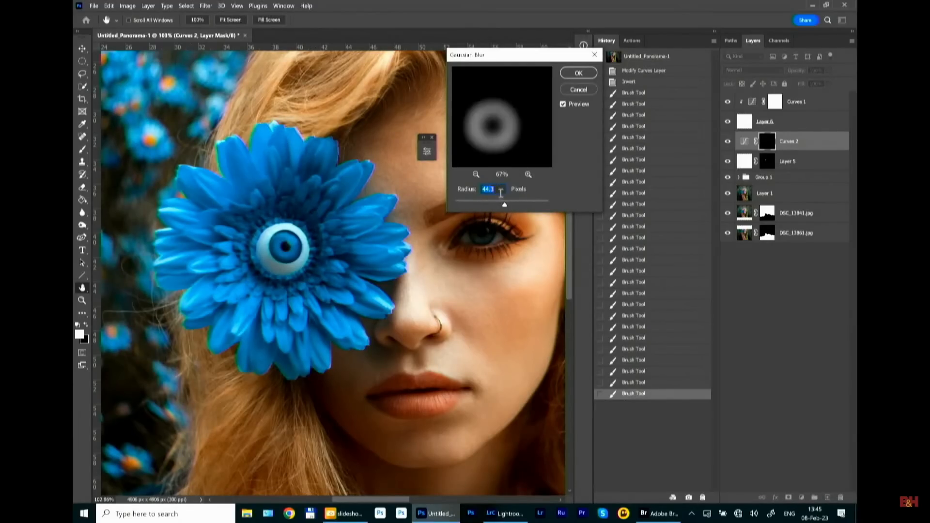
click(482, 203)
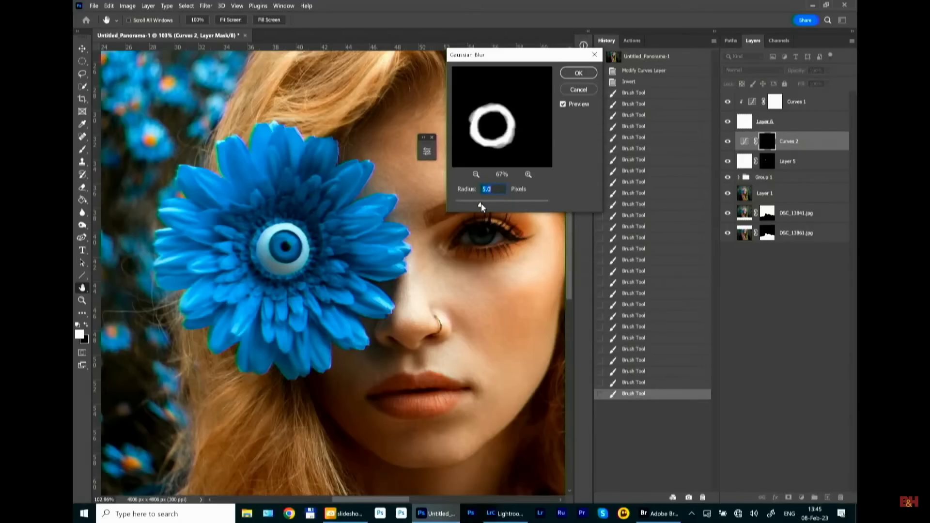
click(489, 204)
drag(490, 203, 491, 202)
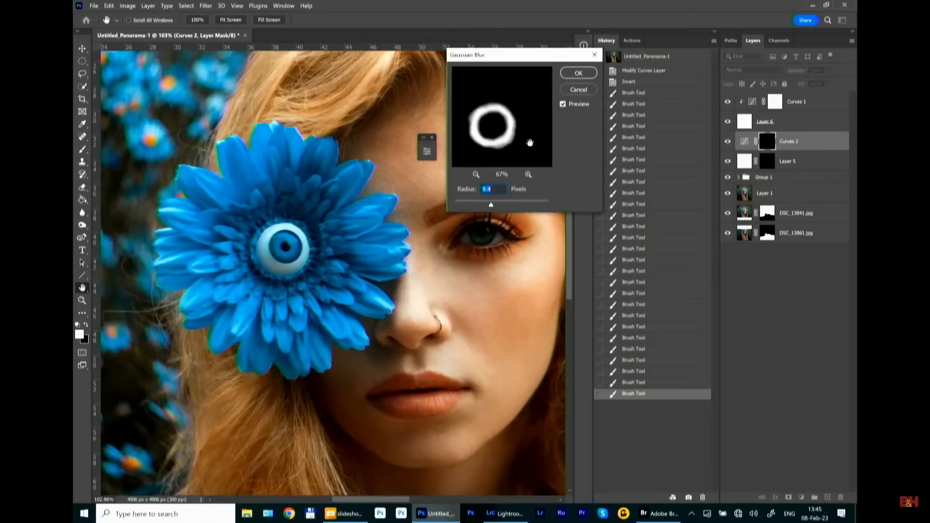
click(578, 74)
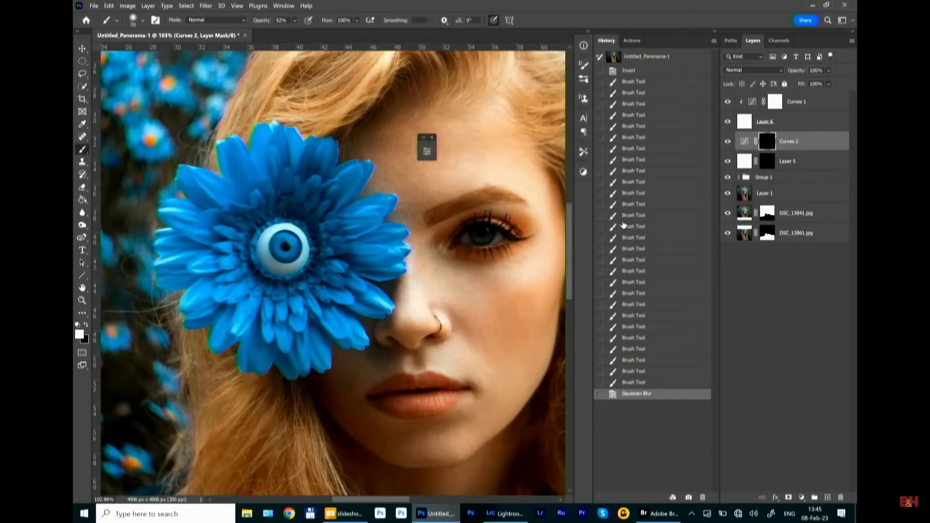
Open the Clone Source settings for cloning on the empty Layer 7 across the whole portrait.
key(ctrl+minus)
key(ctrl+minus)
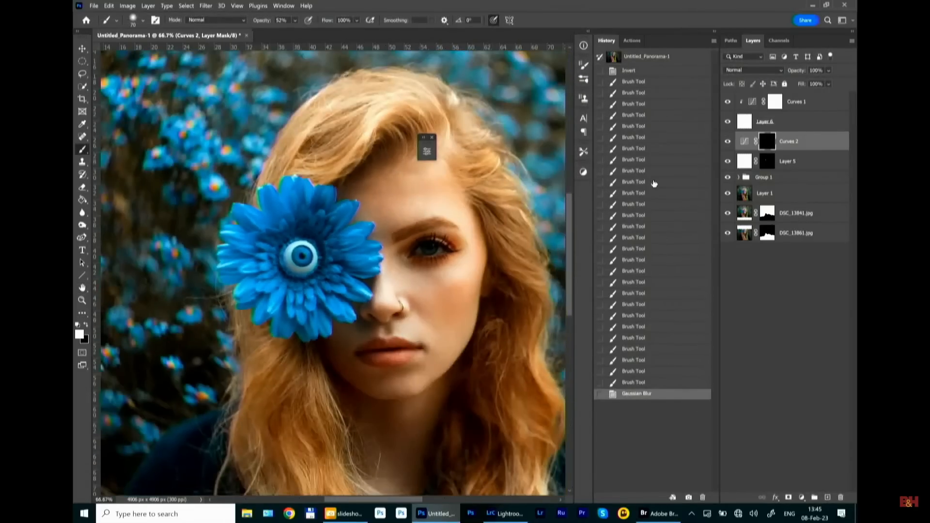
key(ctrl+minus)
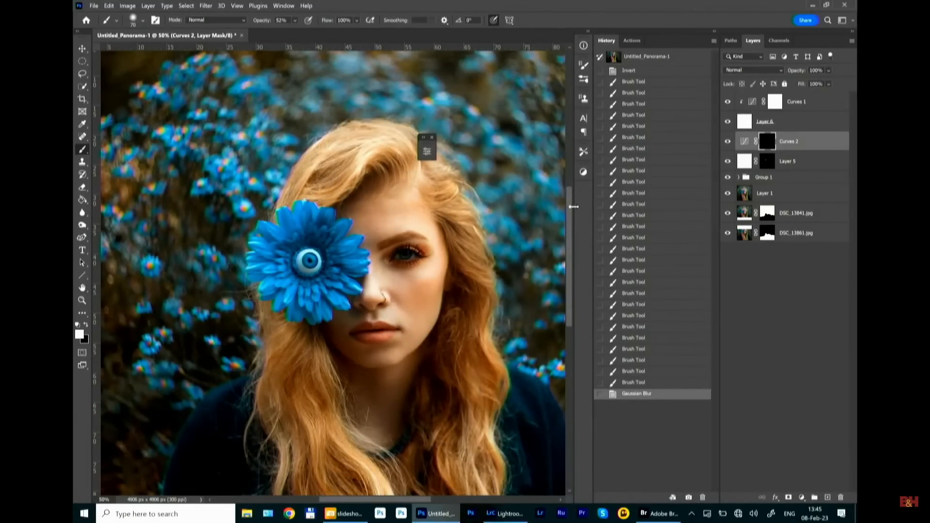
key(ctrl+0)
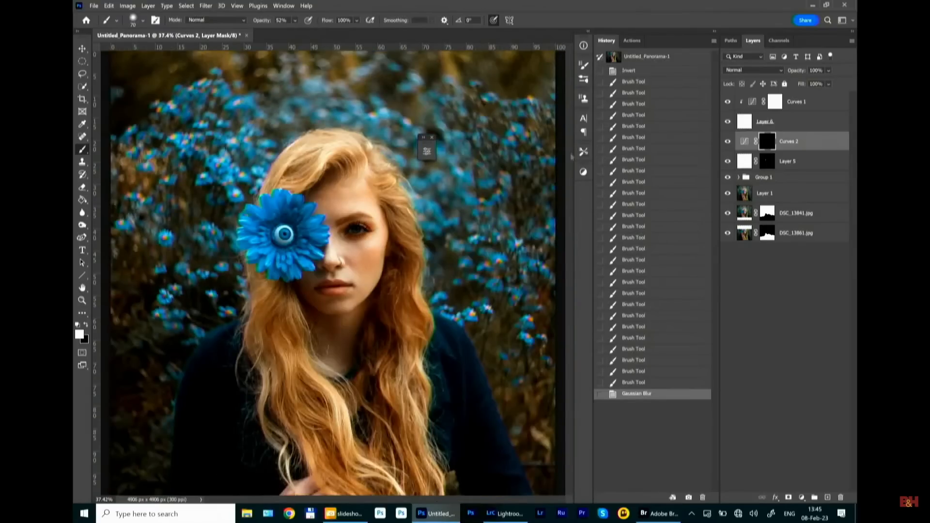
key(ctrl+minus)
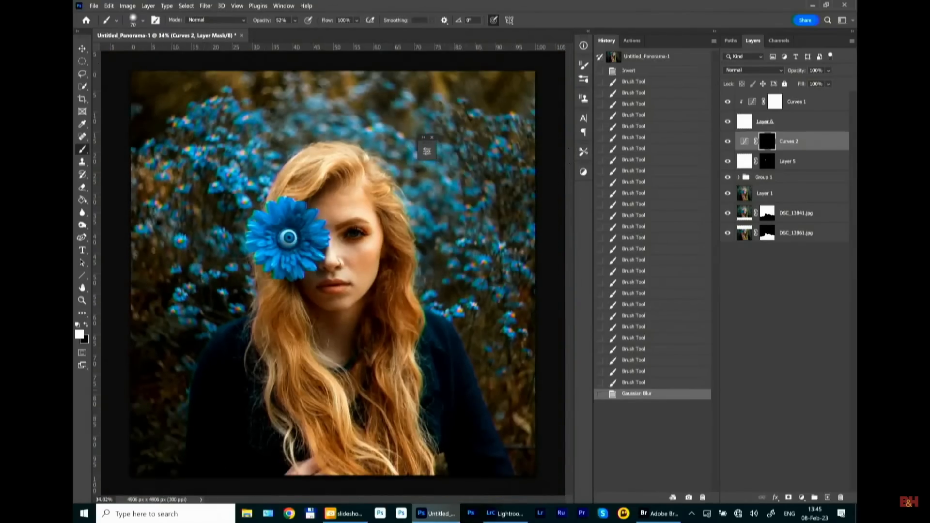
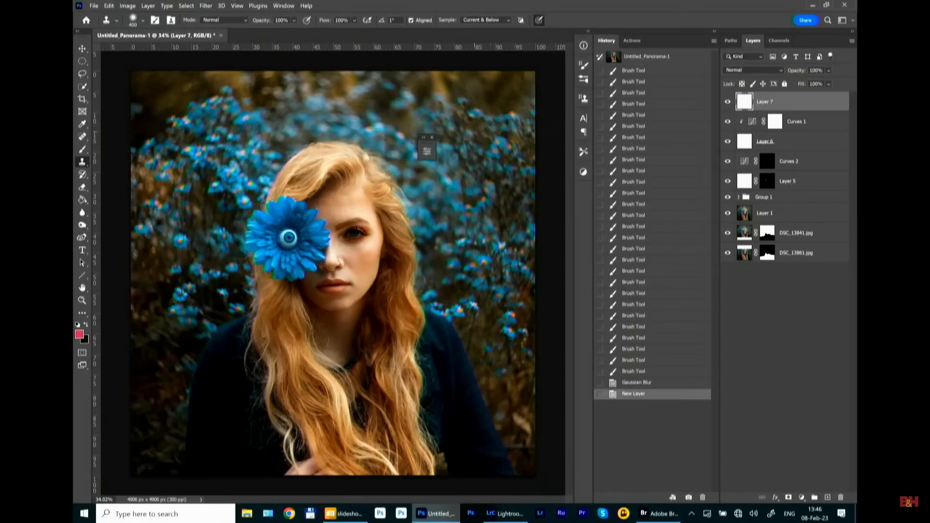
click(285, 6)
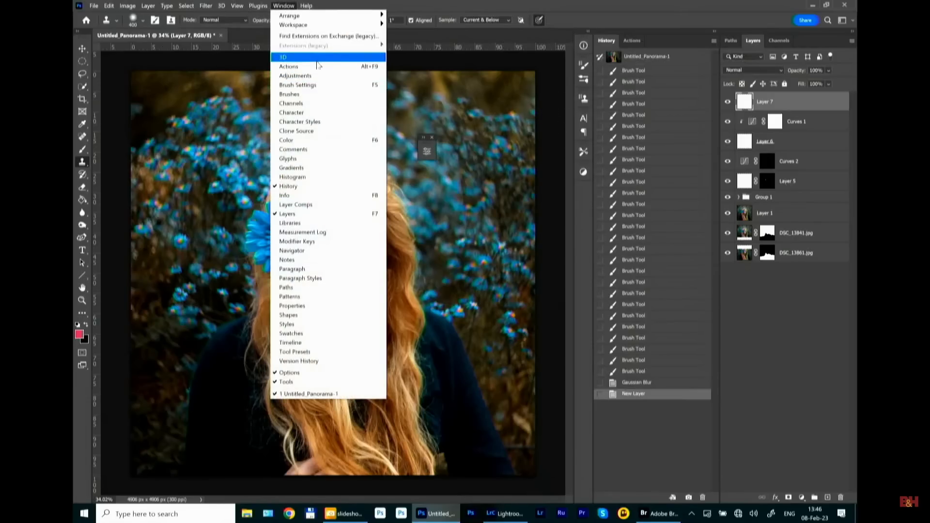
click(309, 131)
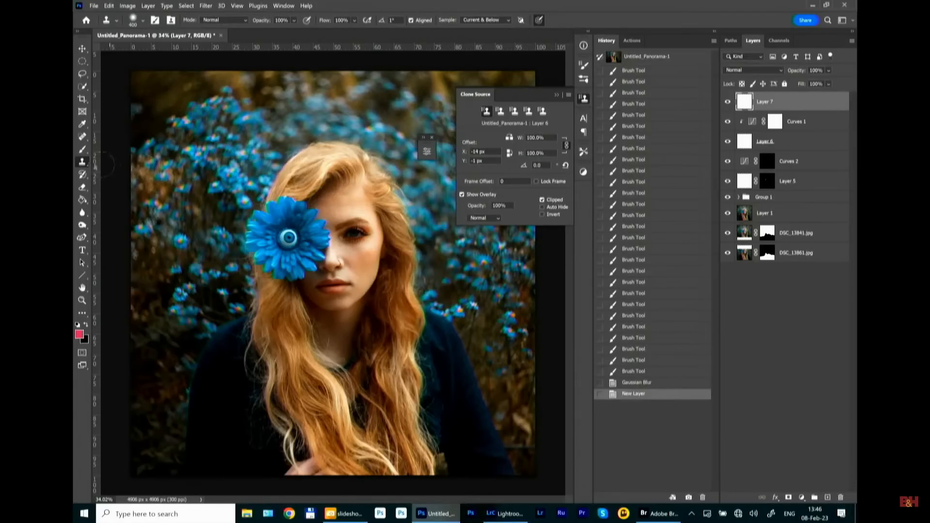
Mark the background flower areas on both sides of the woman with curved red brush strokes on Layer 7.
click(79, 152)
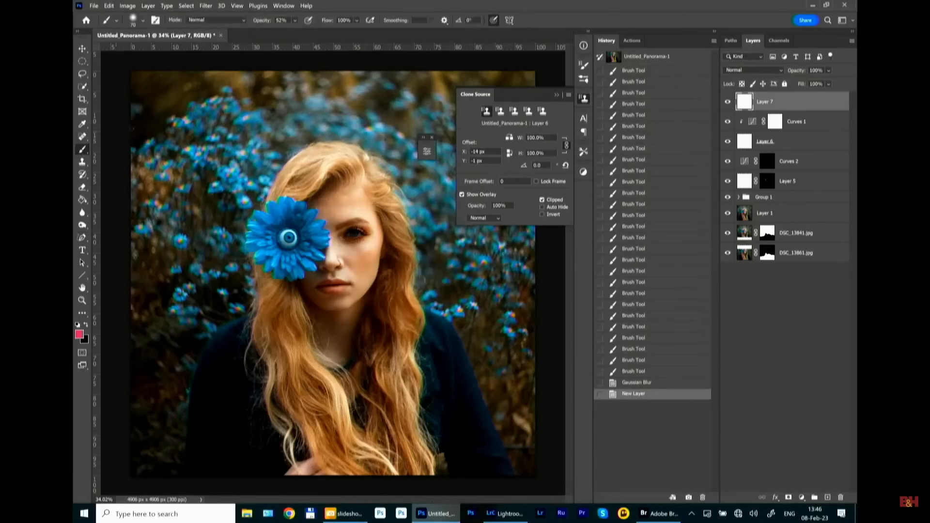
drag(243, 98, 166, 229)
drag(234, 188, 188, 339)
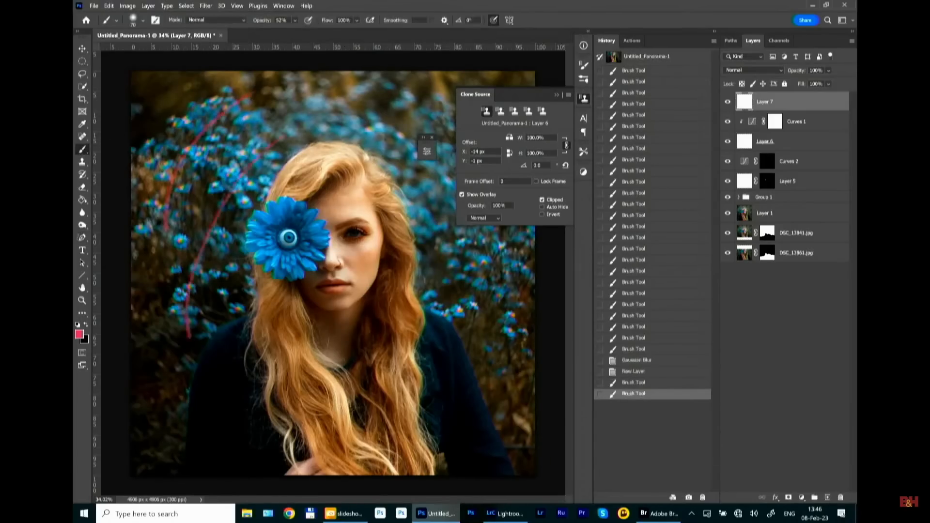
mouse_move(363, 95)
mouse_down()
mouse_move(438, 295)
mouse_move(435, 336)
mouse_up()
drag(499, 232, 460, 373)
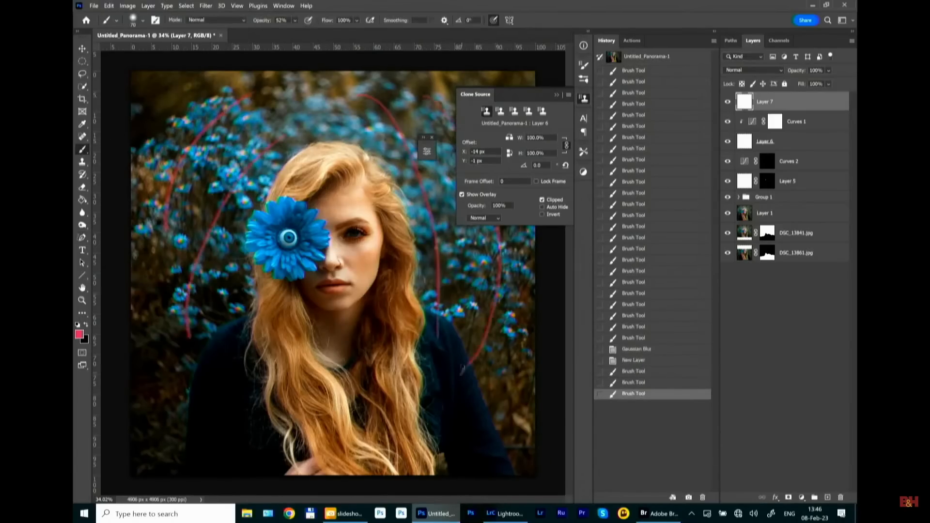
drag(148, 304, 209, 400)
drag(132, 377, 197, 453)
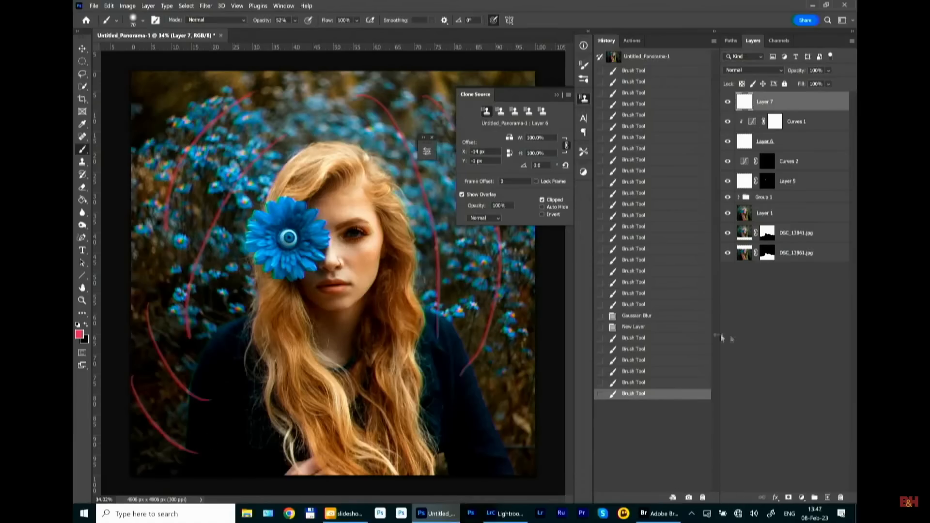
Replace the marked-up Layer 7 with a new empty layer and select the Clone Stamp tool.
click(840, 498)
click(827, 498)
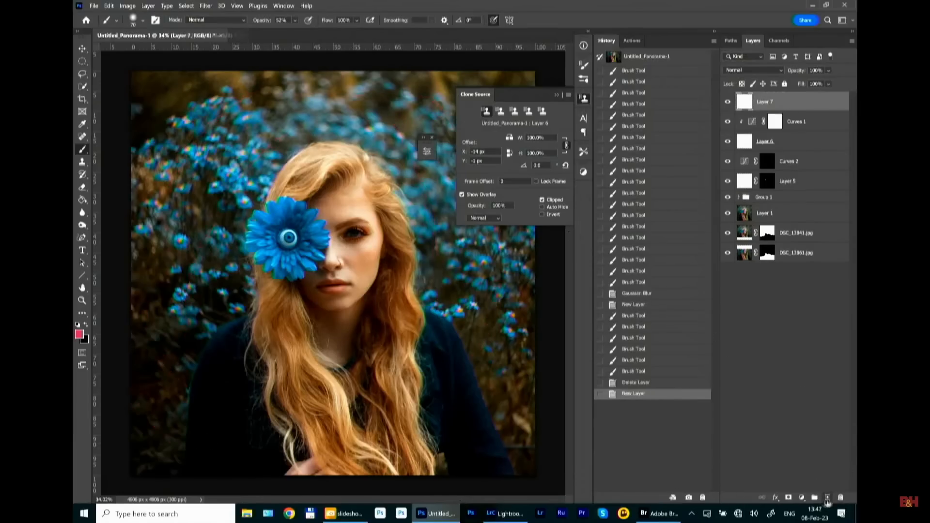
click(82, 163)
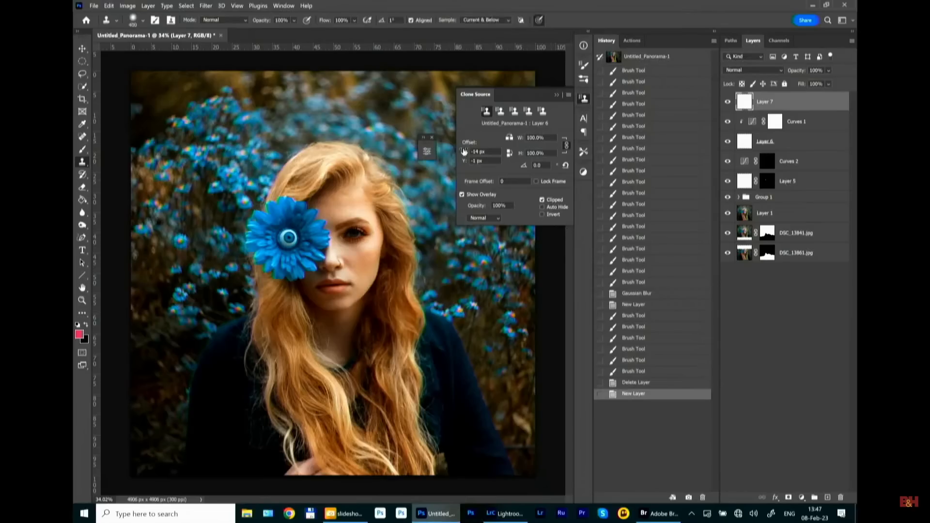
alt+click(252, 160)
mouse_move(165, 94)
mouse_down()
mouse_move(153, 102)
mouse_move(159, 67)
mouse_move(142, 81)
mouse_up()
key(ctrl+z)
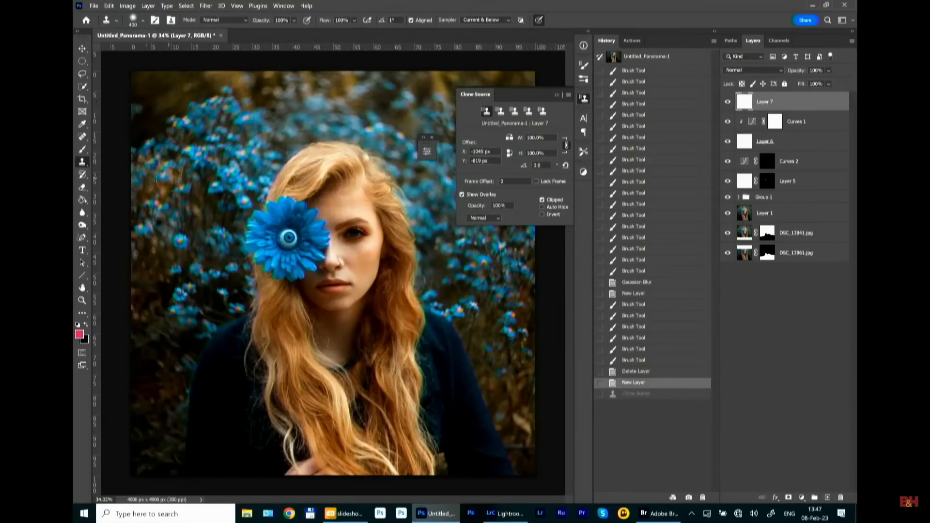
Clone blue flowers from the background left of the woman into the image's upper-left corner, with the clone source rotated -14.6°.
alt+click(161, 206)
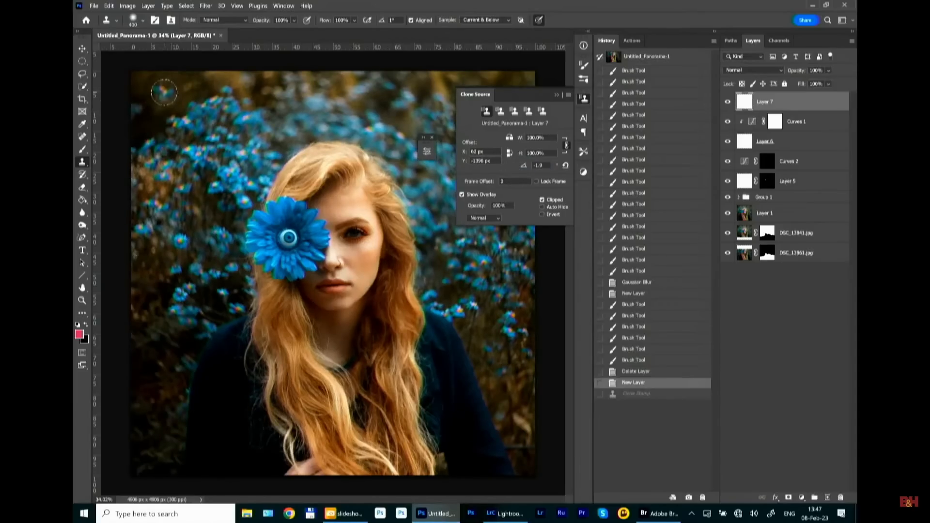
drag(525, 169, 490, 170)
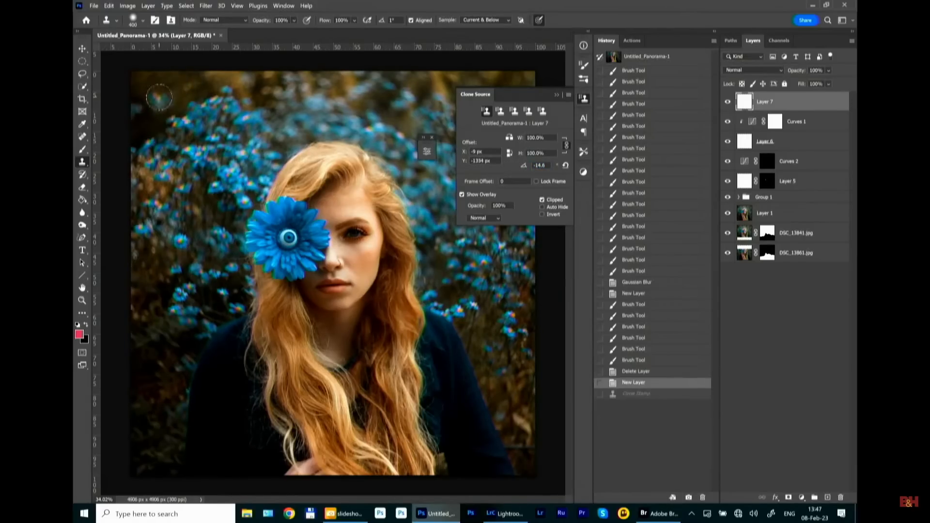
mouse_move(148, 123)
mouse_down()
mouse_move(178, 89)
mouse_move(157, 98)
mouse_move(183, 87)
mouse_move(158, 102)
mouse_move(165, 109)
mouse_move(167, 91)
mouse_move(157, 100)
mouse_move(145, 126)
mouse_move(141, 107)
mouse_move(191, 90)
mouse_move(162, 94)
mouse_up()
key(ctrl+z)
key(ctrl+z)
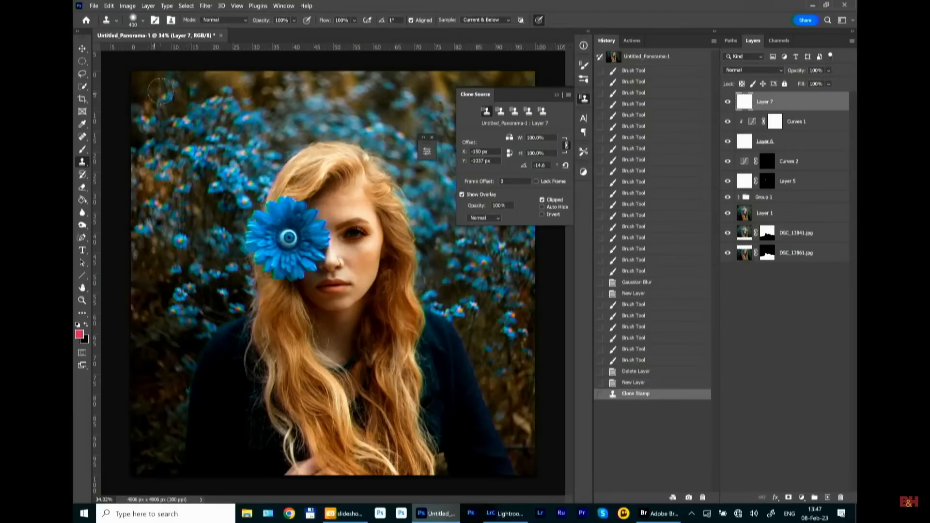
click(153, 91)
click(195, 91)
click(195, 91)
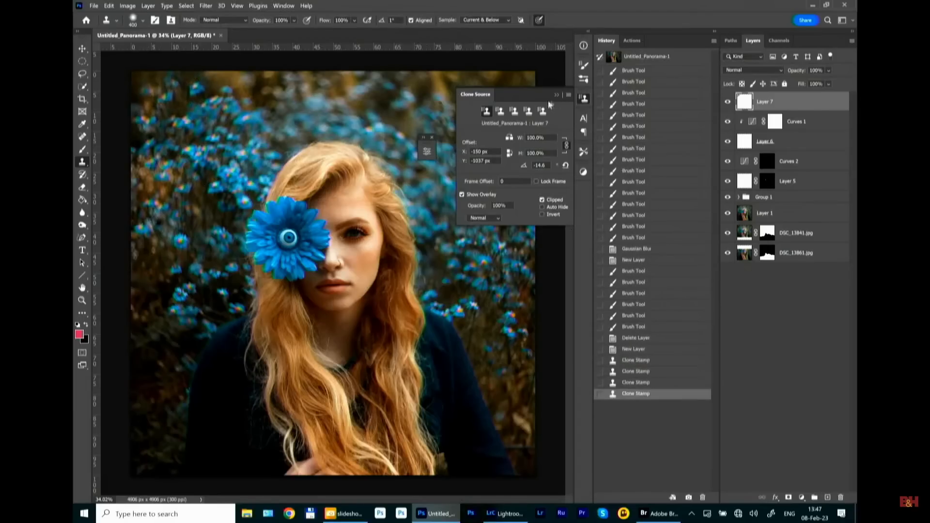
Move the Clone Source panel off the image and sample the blue flowers in the upper-left background.
mouse_move(528, 95)
mouse_down()
mouse_move(769, 298)
mouse_move(742, 294)
mouse_up()
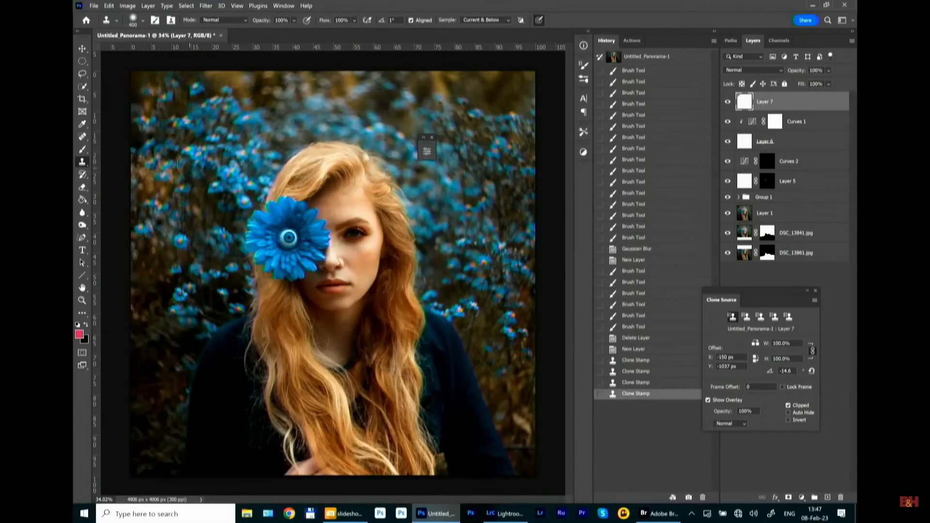
alt+click(220, 105)
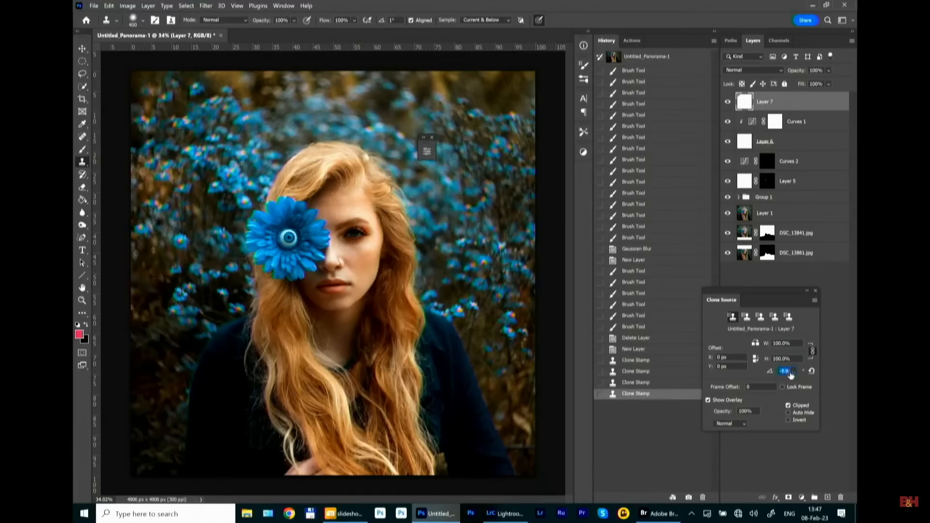
Try cloning the sampled flowers near the background's left edge with the source rotated 23.4° and -13.9°.
mouse_move(790, 374)
mouse_down()
mouse_move(820, 376)
mouse_move(768, 375)
mouse_move(821, 379)
mouse_move(799, 377)
mouse_up()
click(770, 373)
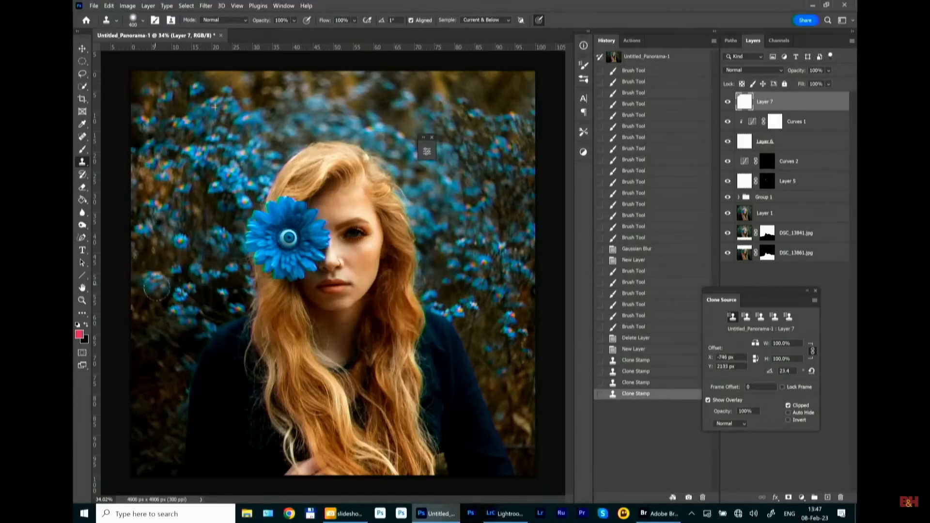
drag(160, 289, 163, 292)
key(ctrl+z)
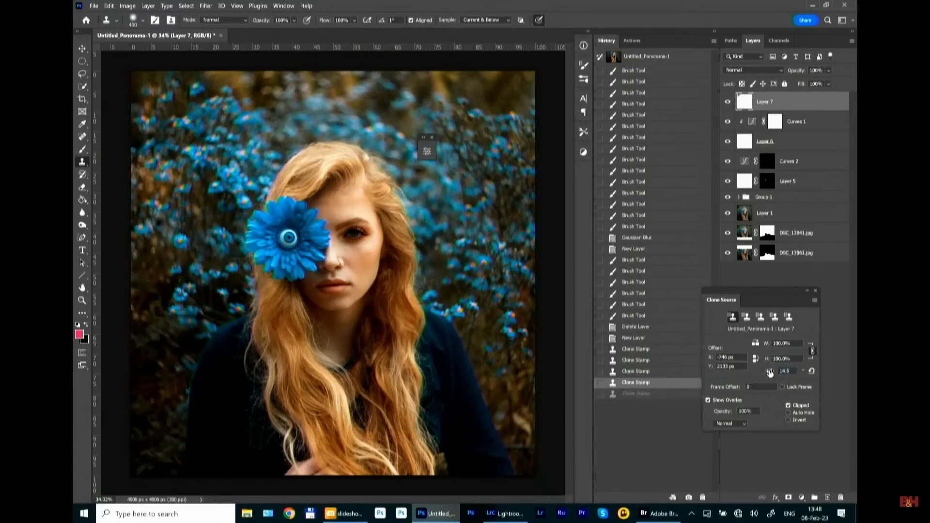
drag(770, 373, 717, 381)
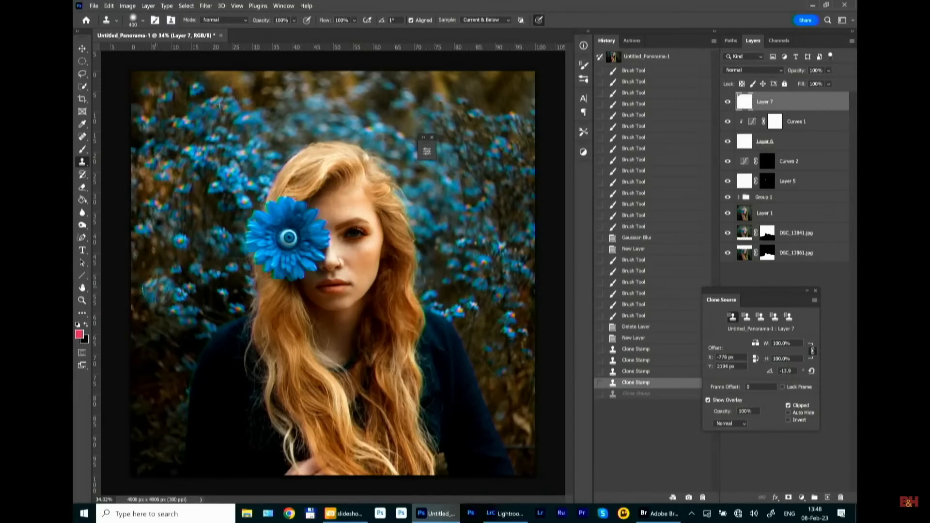
drag(156, 290, 155, 299)
key(ctrl+z)
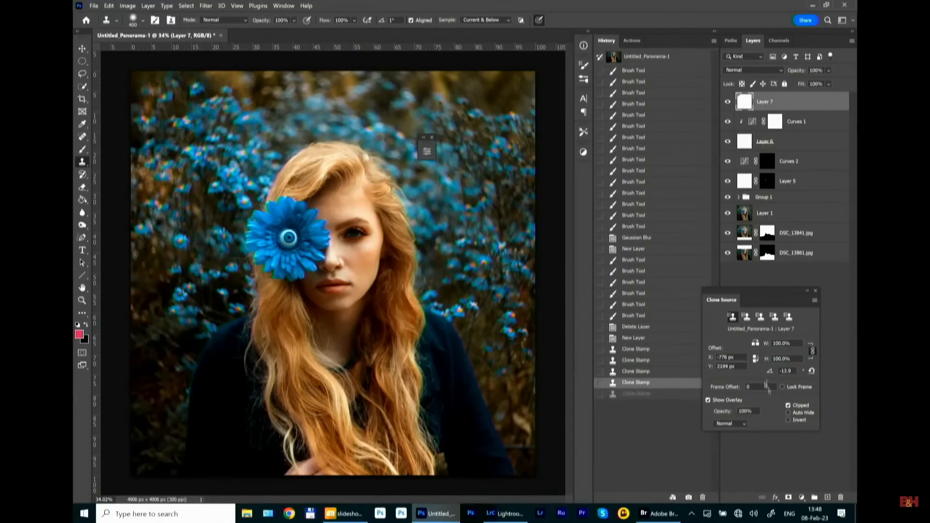
Set the clone source rotation to -46.9° and undo a trial stamp in the background beside the woman.
drag(770, 371, 674, 381)
drag(745, 376, 710, 376)
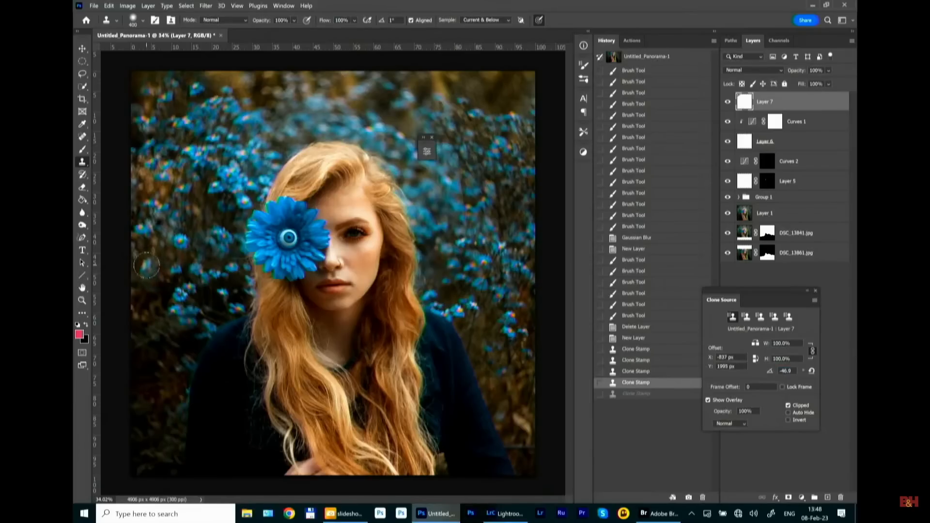
click(220, 261)
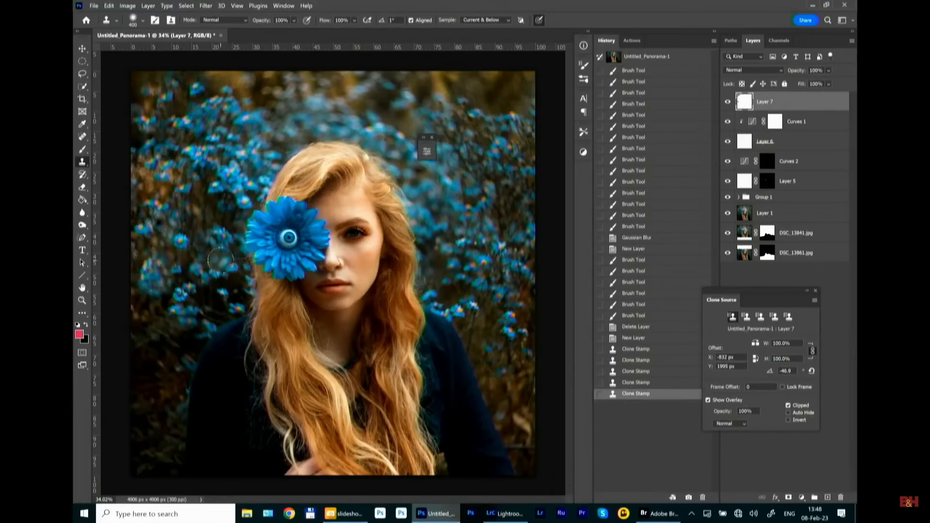
key(ctrl+z)
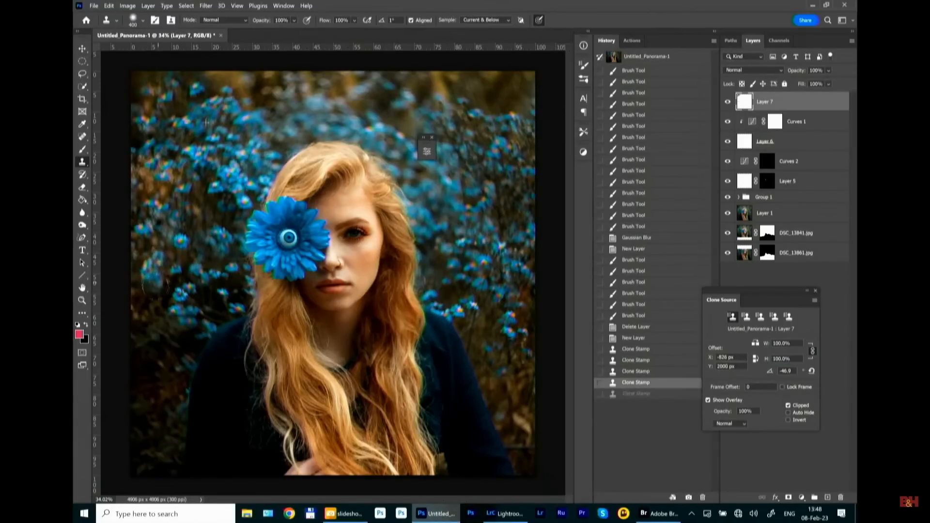
Sample the blue flowers left of the woman and clone them into the dark lower-left background.
click(189, 231)
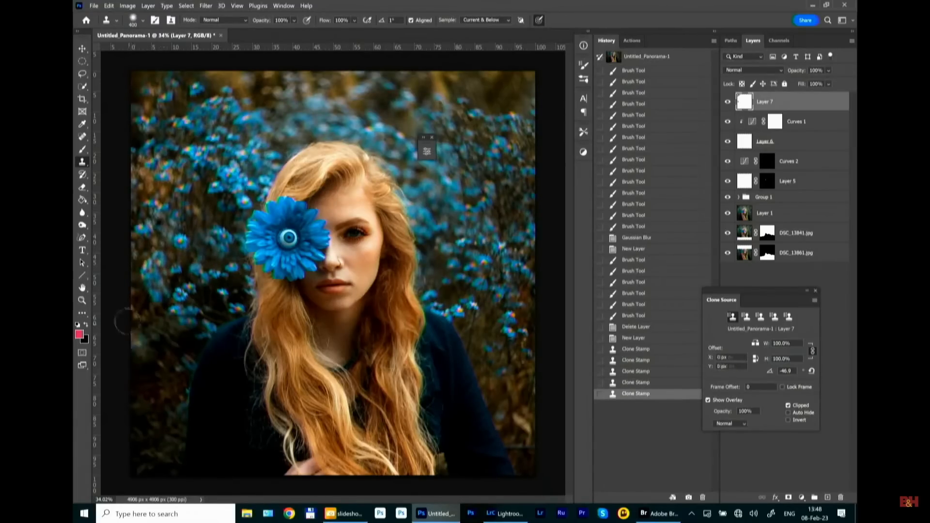
mouse_move(162, 335)
mouse_down()
mouse_move(175, 346)
mouse_move(172, 371)
mouse_move(163, 362)
mouse_up()
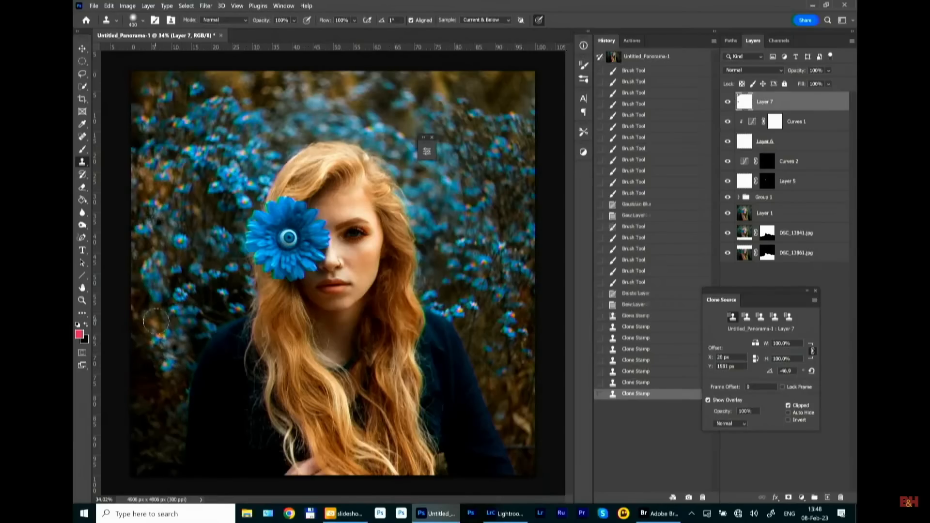
click(156, 320)
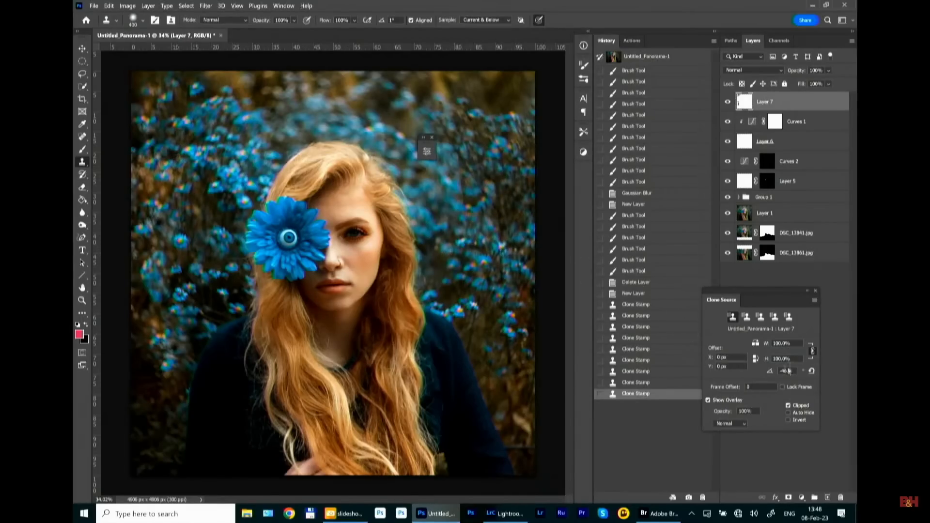
Reset the clone source rotation to 0° and clone blue flowers into the image's upper-right background and beside the woman's right-hand shoulder.
click(811, 371)
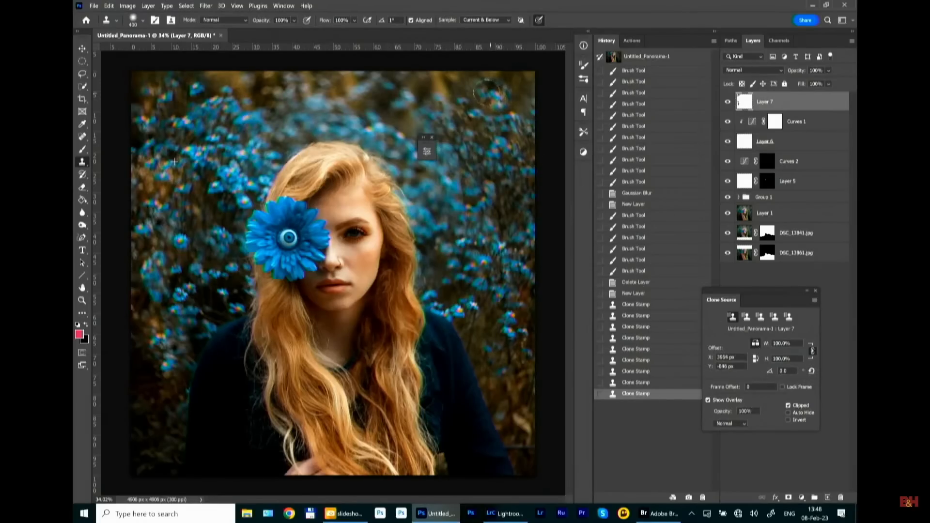
click(470, 91)
click(464, 95)
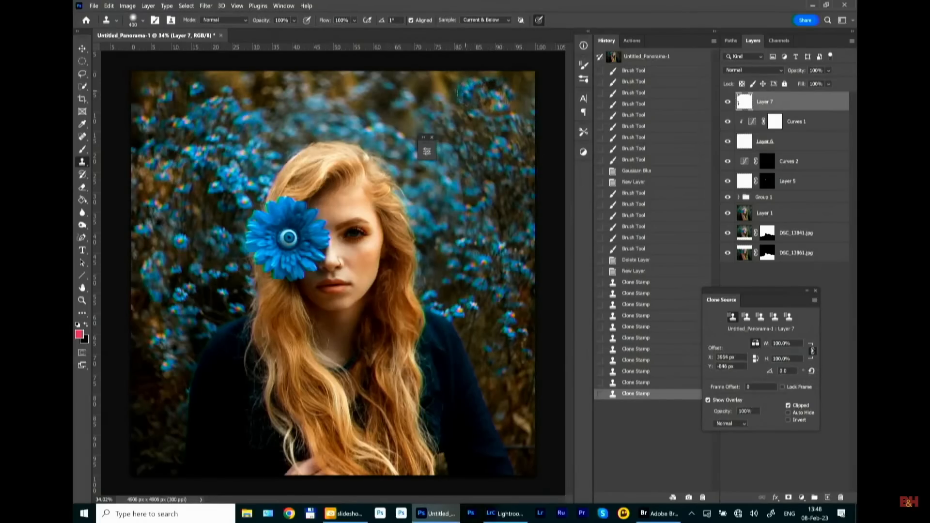
click(484, 95)
click(485, 97)
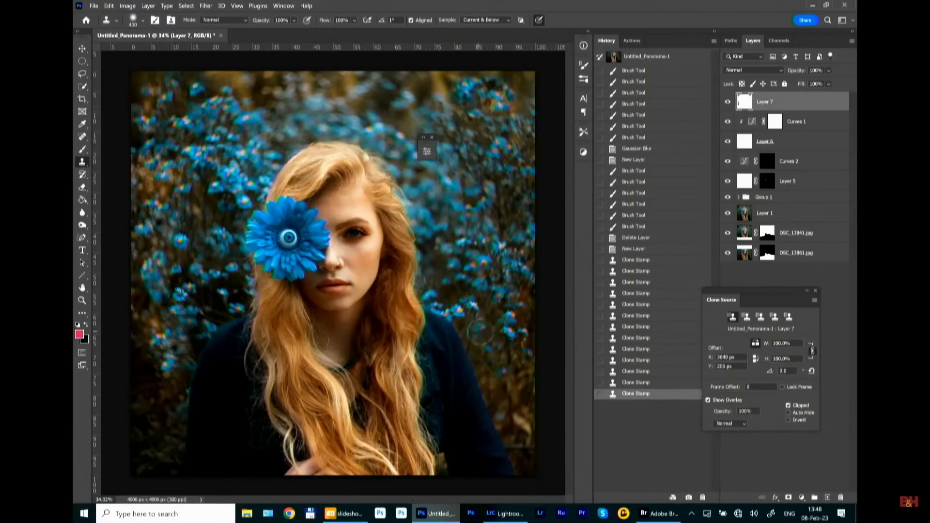
click(477, 339)
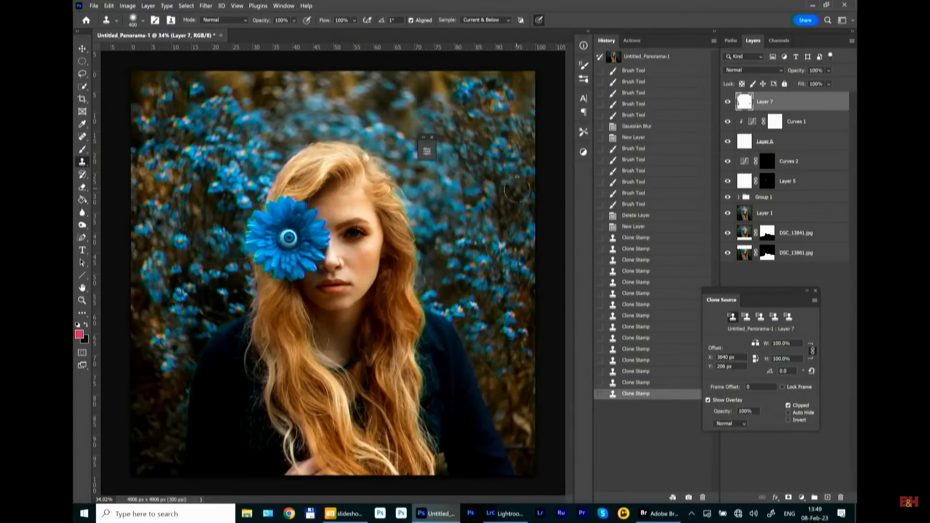
Sample the upper-right flowers, rotate the clone source to 23.8° and clone them near the background's lower right edge.
alt+click(500, 147)
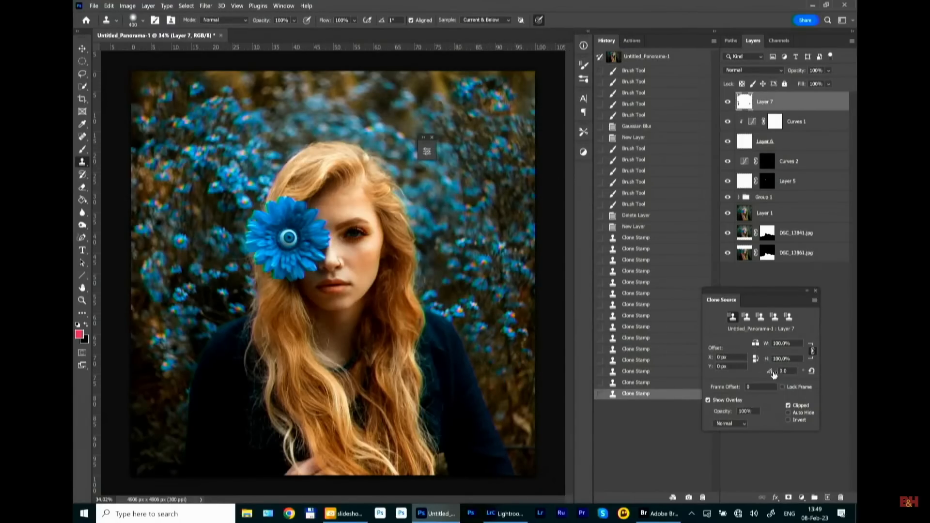
mouse_move(774, 374)
mouse_down()
mouse_move(825, 379)
mouse_move(790, 374)
mouse_up()
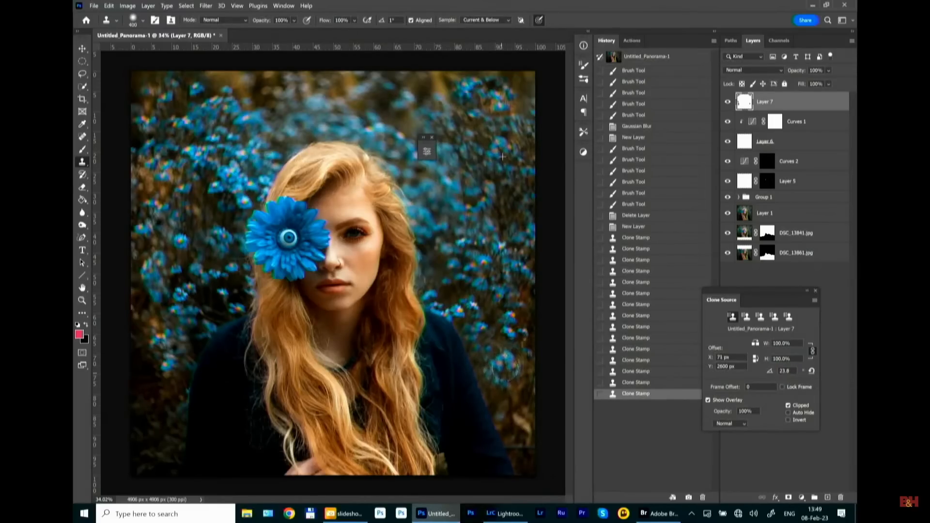
drag(506, 369, 511, 364)
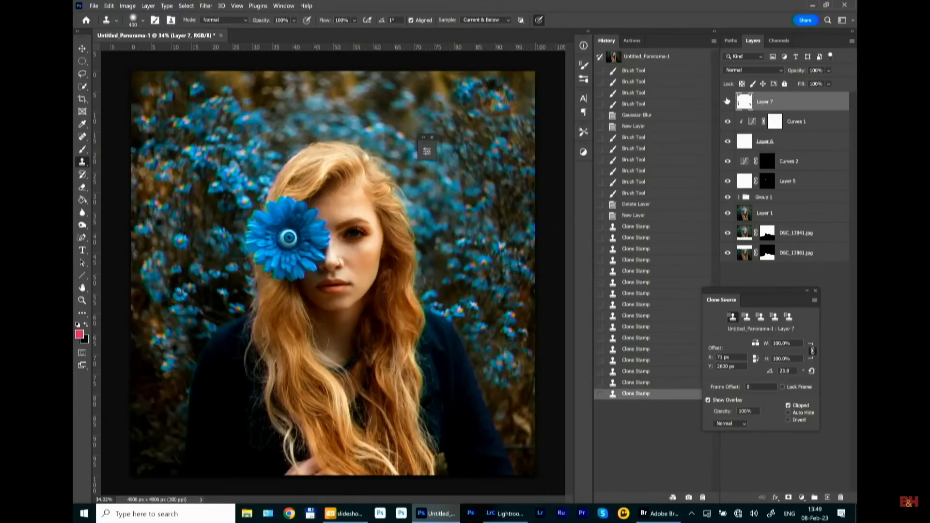
Toggle the visibility of Layer 7 to compare the background with and without the cloned flowers.
click(727, 102)
click(727, 102)
click(727, 101)
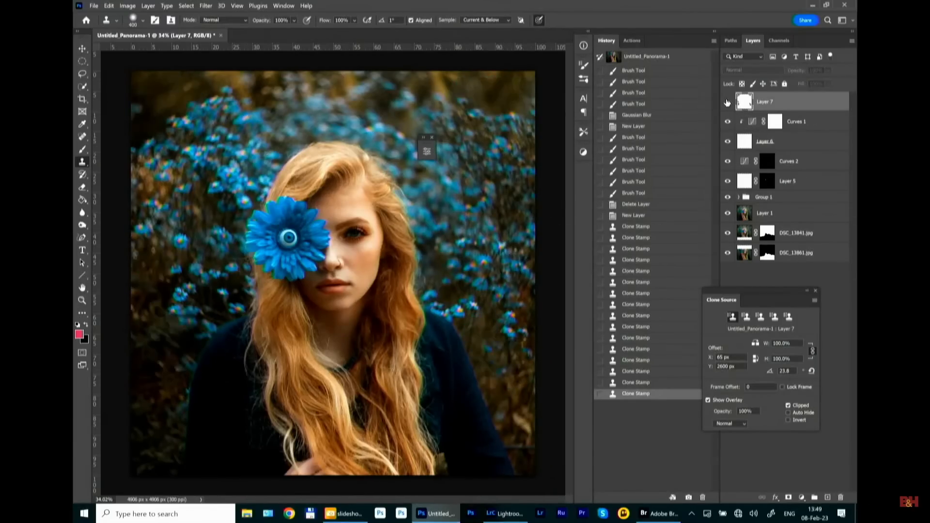
click(727, 102)
click(727, 102)
click(727, 102)
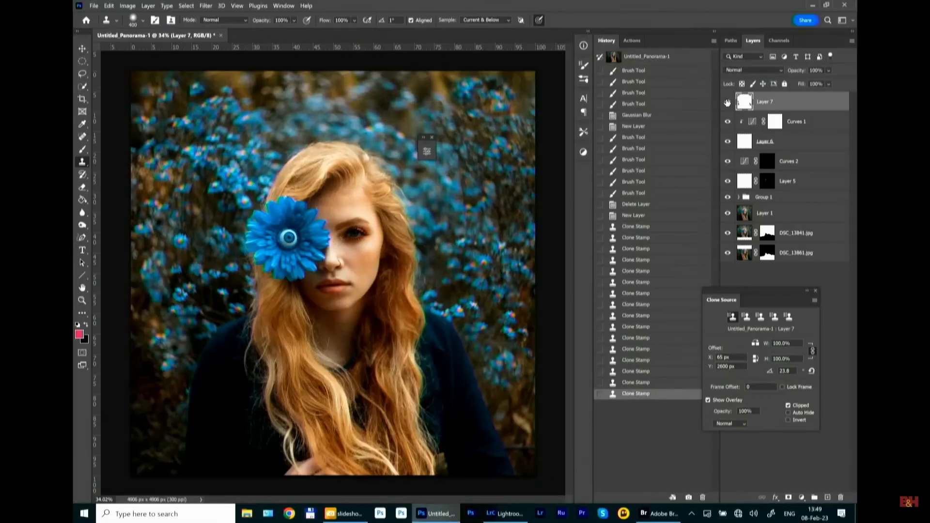
click(727, 102)
click(726, 104)
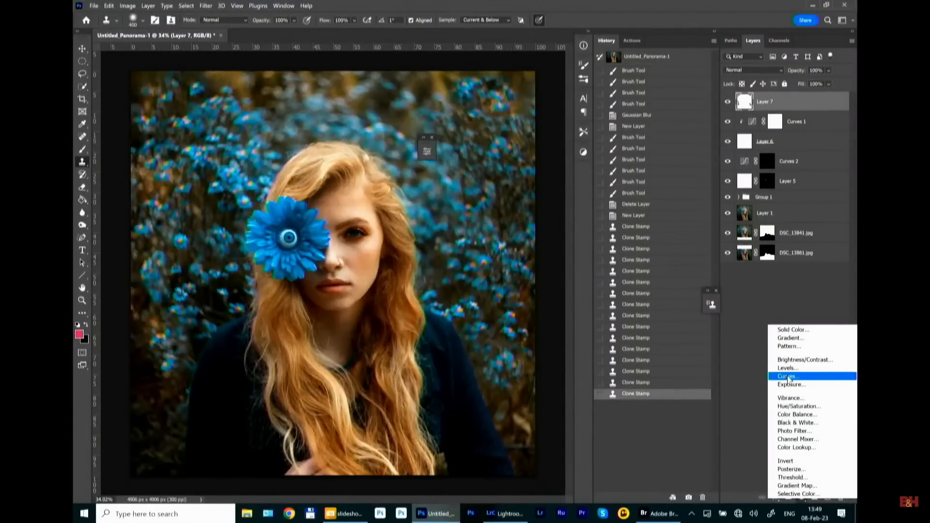
Add a Curves adjustment layer above Layer 7 and open its properties clear of the image.
click(791, 379)
click(400, 147)
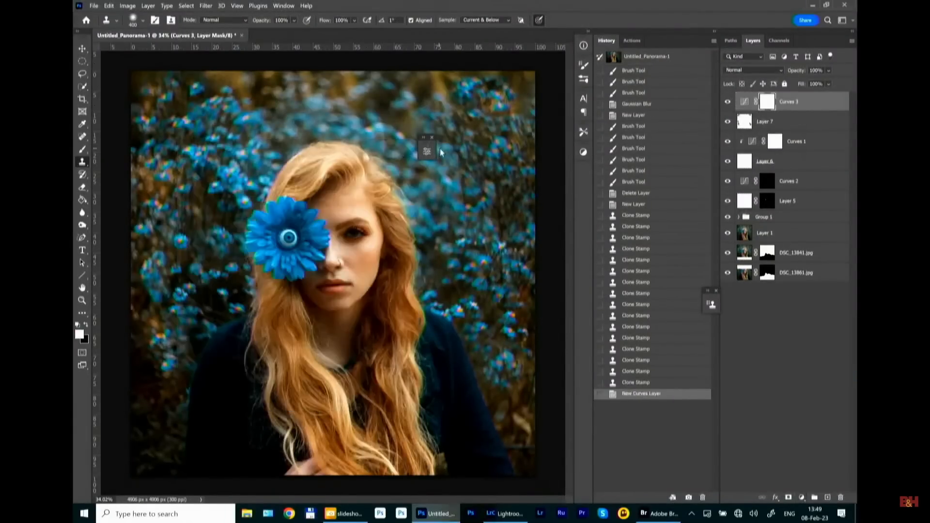
drag(432, 148, 697, 163)
click(754, 309)
click(696, 164)
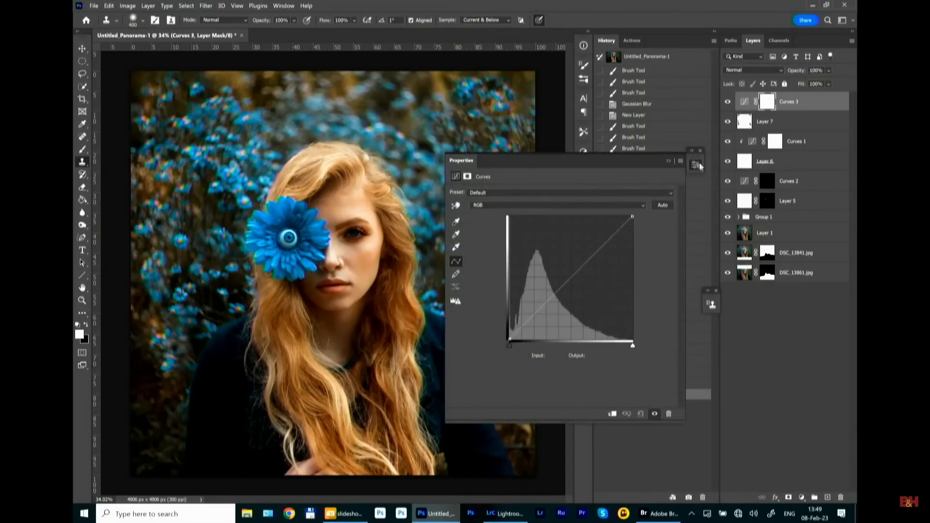
click(695, 165)
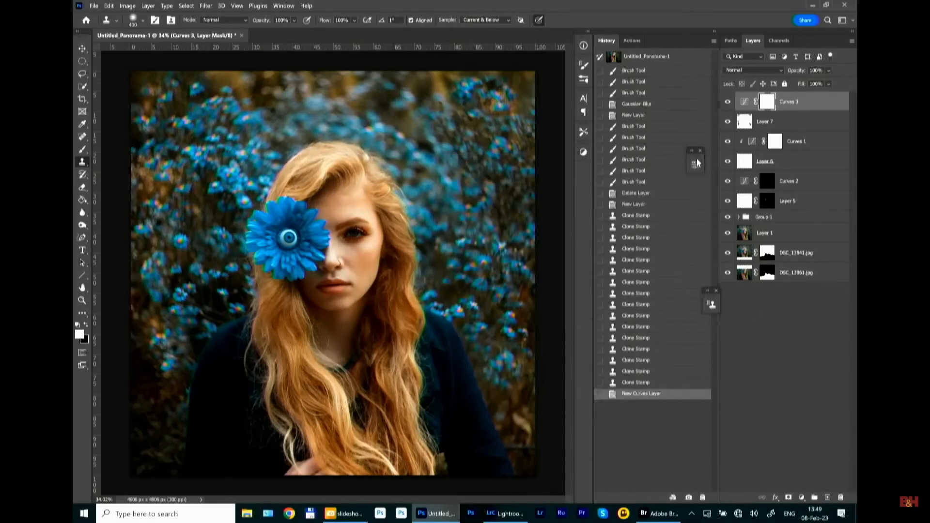
drag(695, 164, 825, 201)
click(825, 201)
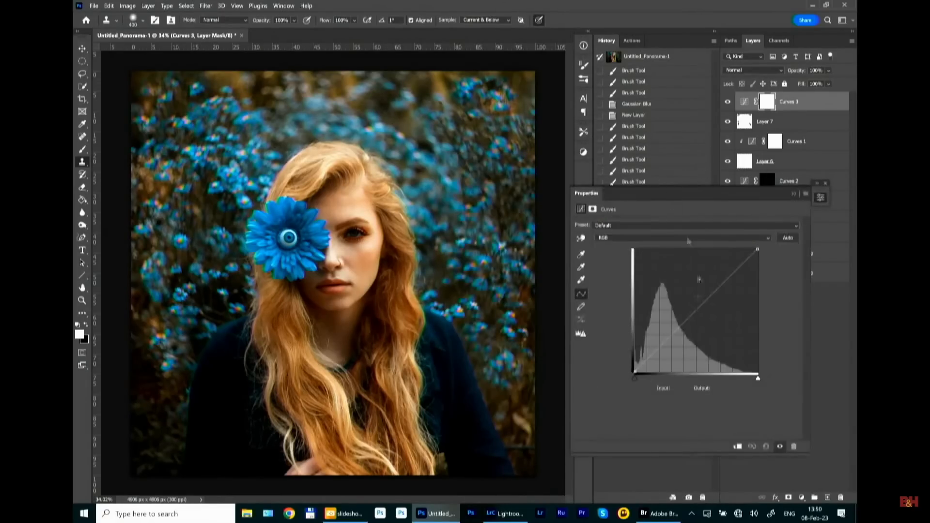
Brighten the midtones and darken the deepest shadows on the RGB curve, adding a highlight point at input 159, output 179.
drag(693, 312, 691, 300)
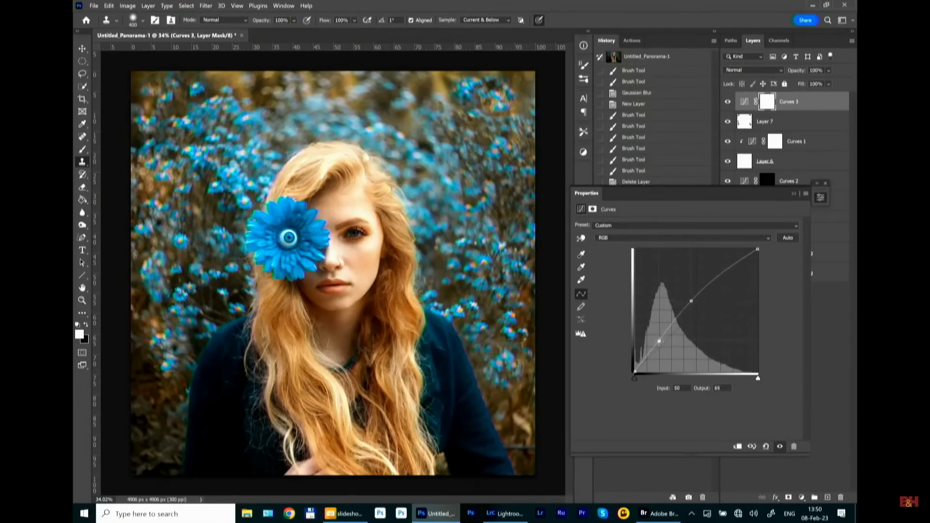
drag(659, 341, 660, 344)
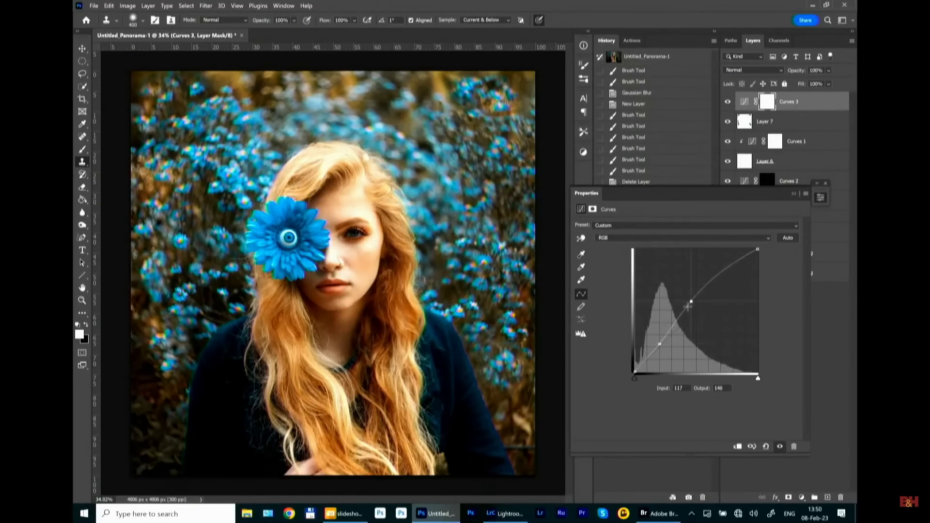
drag(687, 307, 680, 315)
drag(646, 361, 647, 363)
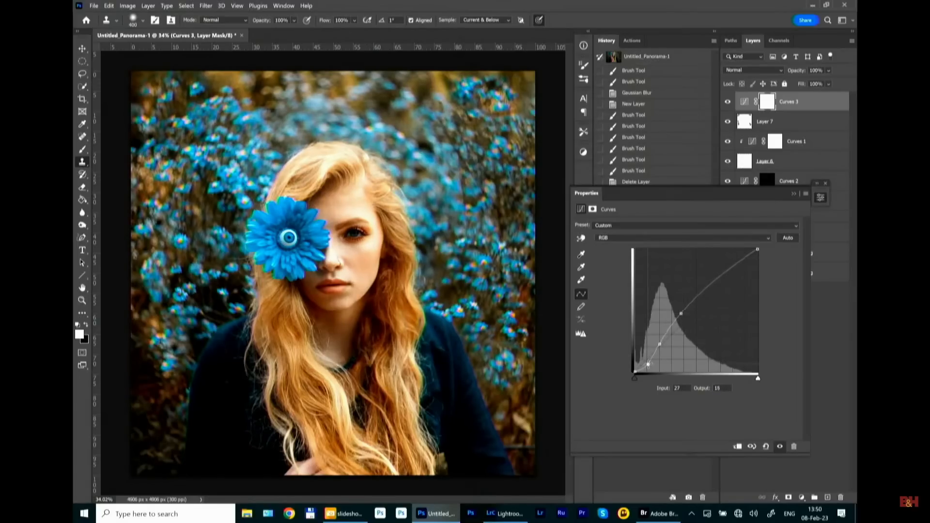
click(711, 286)
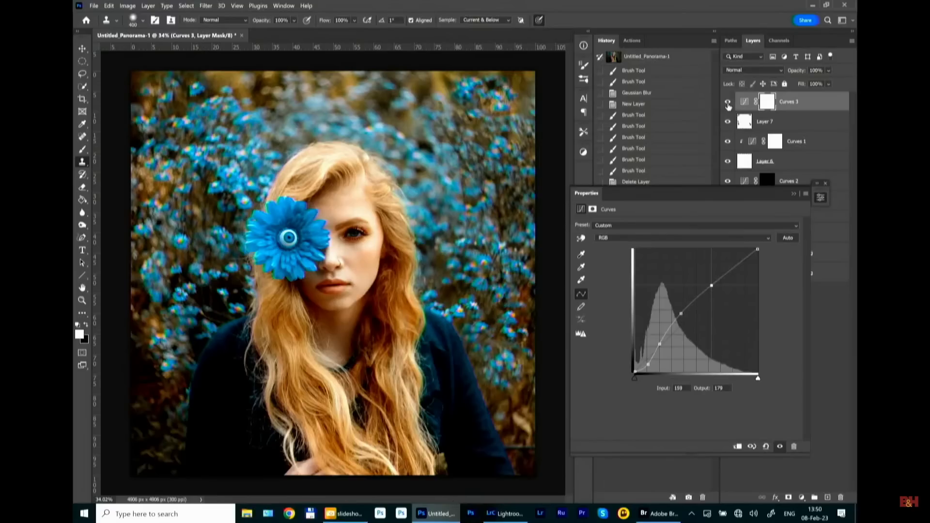
Invert the Curves 3 mask to black and select the Brush tool at 17% opacity.
click(767, 107)
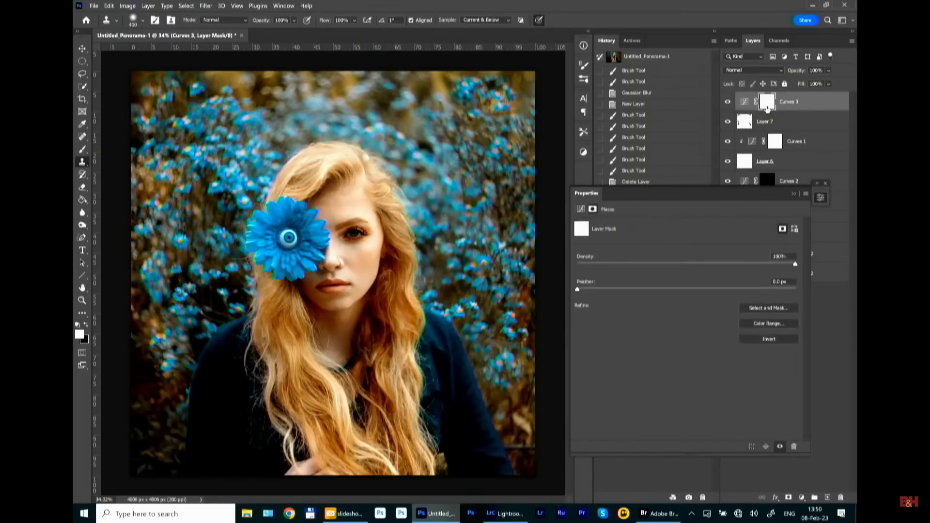
key(ctrl+i)
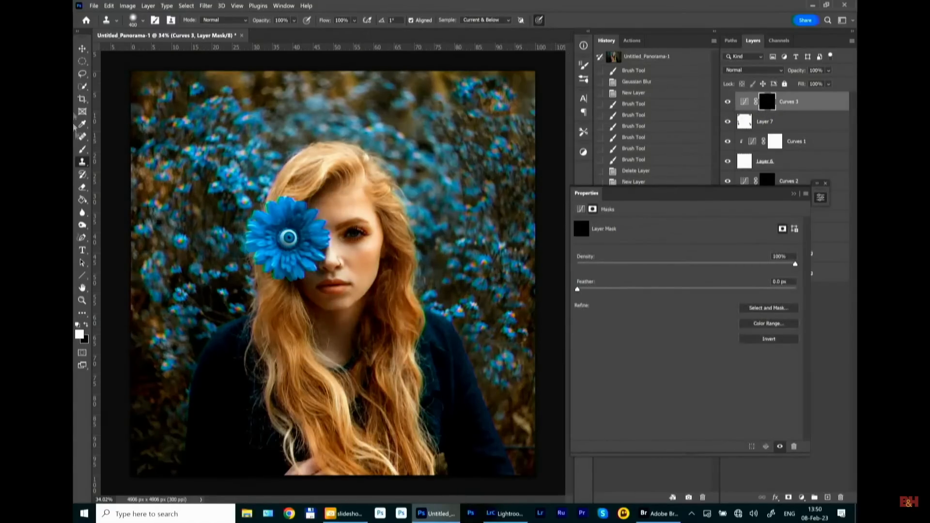
click(83, 151)
click(295, 20)
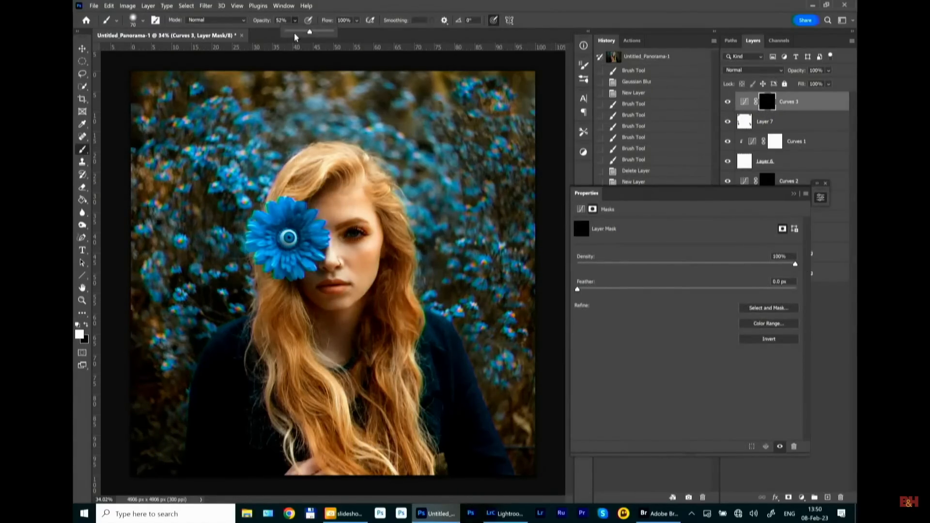
Enlarge the brush to about 1100 px and paint white on the Curves 3 mask over the flower and face.
key(bracketleft)
key(bracketleft)
key(bracketleft)
key(bracketleft)
key(bracketleft)
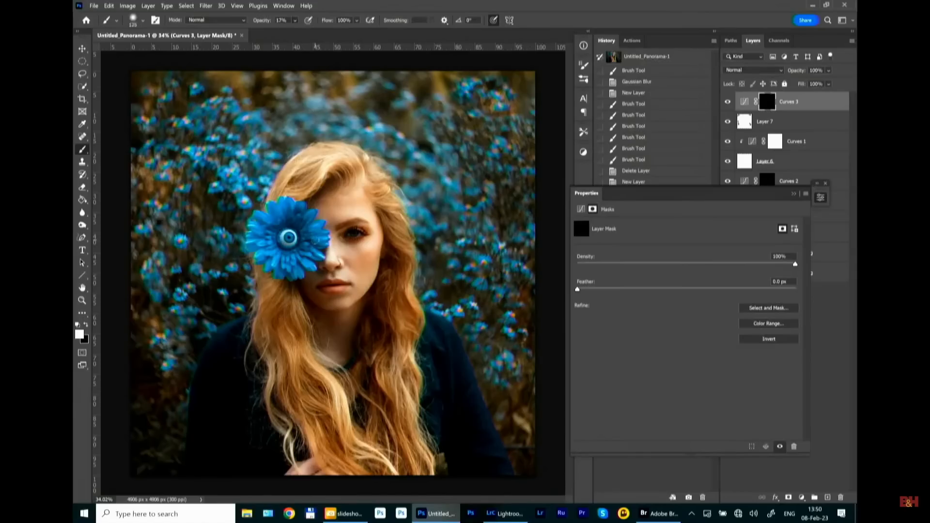
key(bracketright)
key(bracketright)
key(bracketright)
key(bracketright)
key(bracketright)
key(bracketright)
key(bracketright)
key(bracketright)
click(312, 236)
Raise the brush opacity to 46% and paint the brightening into the woman's face, neck and hair on the Curves 3 mask.
click(295, 20)
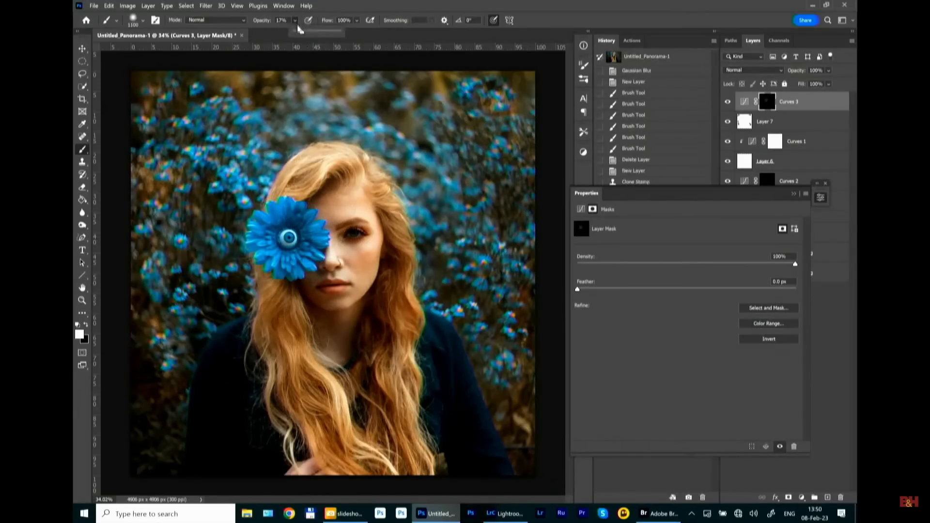
drag(299, 29, 313, 32)
click(335, 242)
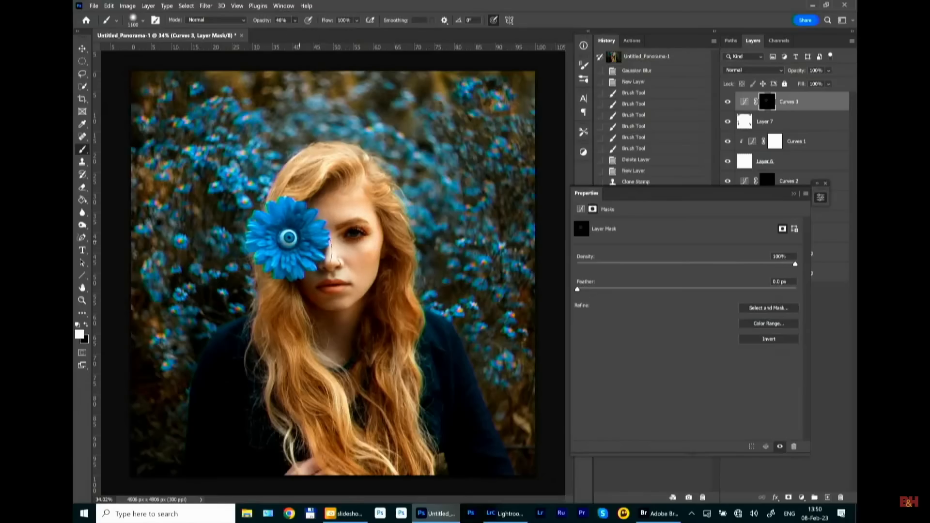
click(345, 325)
click(369, 364)
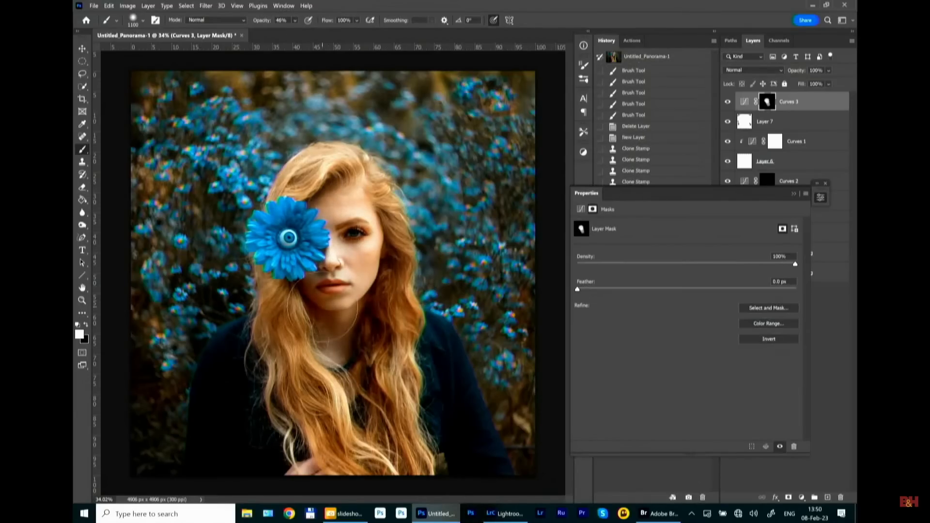
click(339, 264)
click(351, 230)
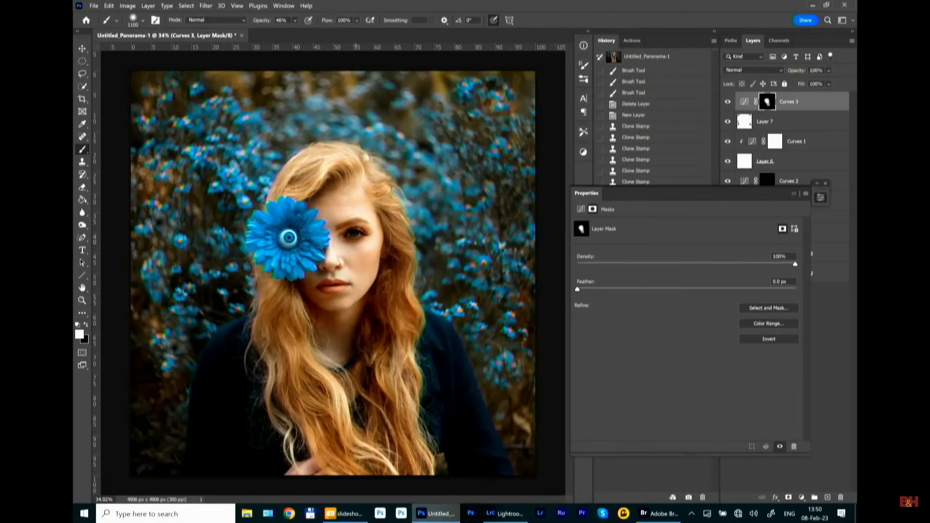
click(341, 244)
click(324, 385)
click(385, 322)
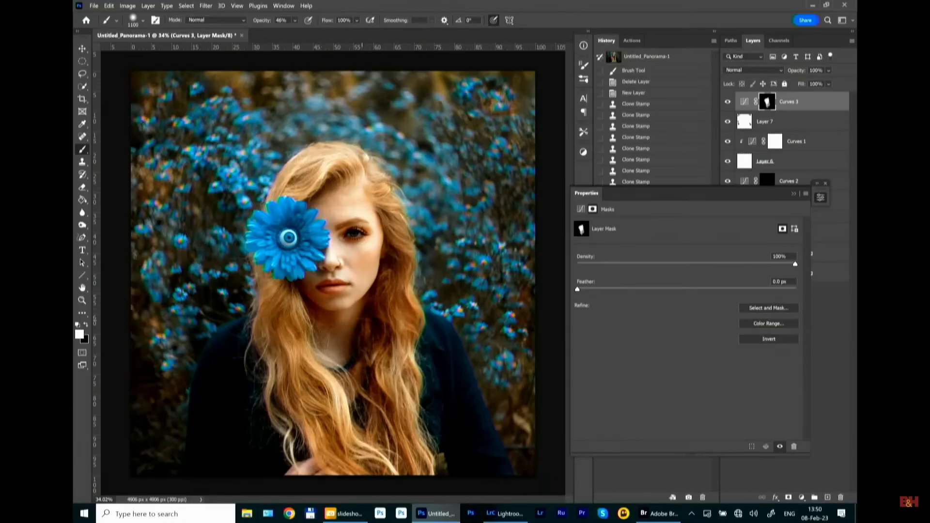
click(365, 329)
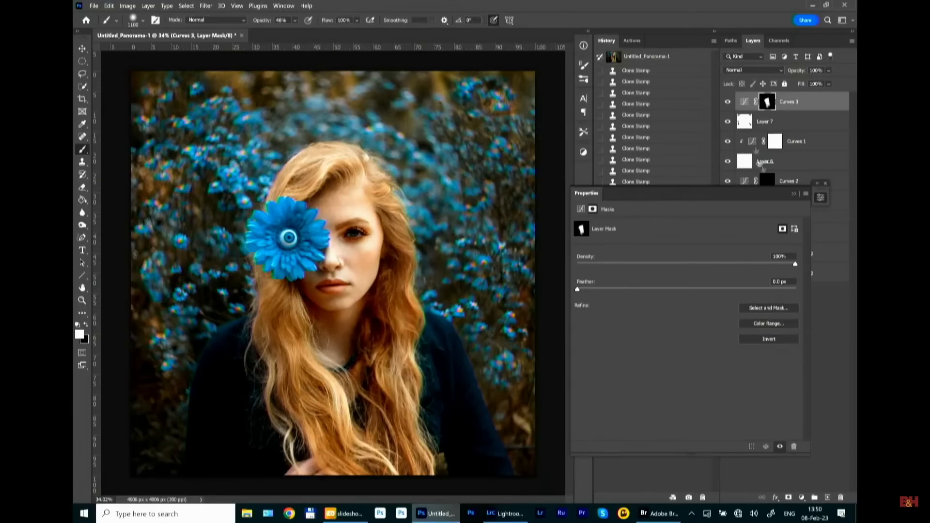
Toggle the visibility of Curves 3 to compare the portrait with and without the painted brightening.
click(727, 103)
click(728, 102)
click(728, 103)
click(728, 103)
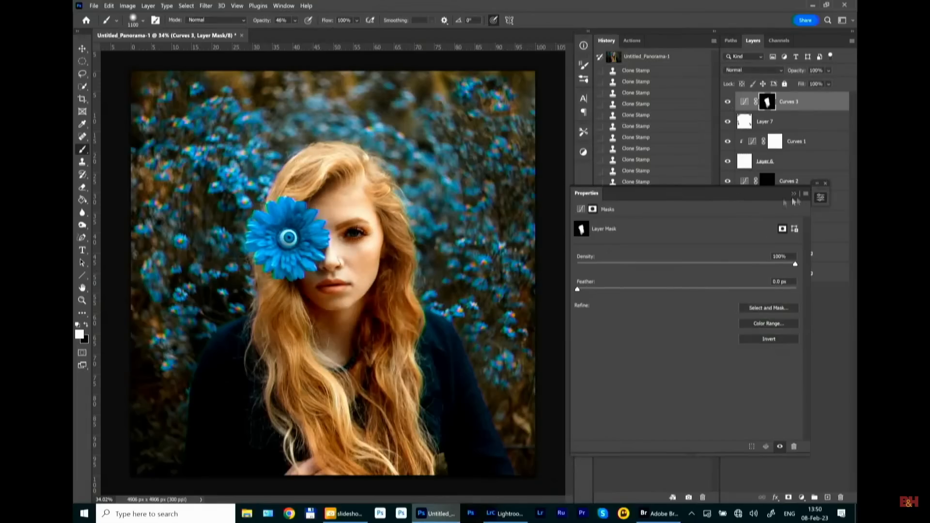
Add a Curves adjustment layer above Curves 3 and raise the RGB midtones from input 126 to output 170.
click(83, 300)
drag(379, 235, 436, 237)
click(804, 495)
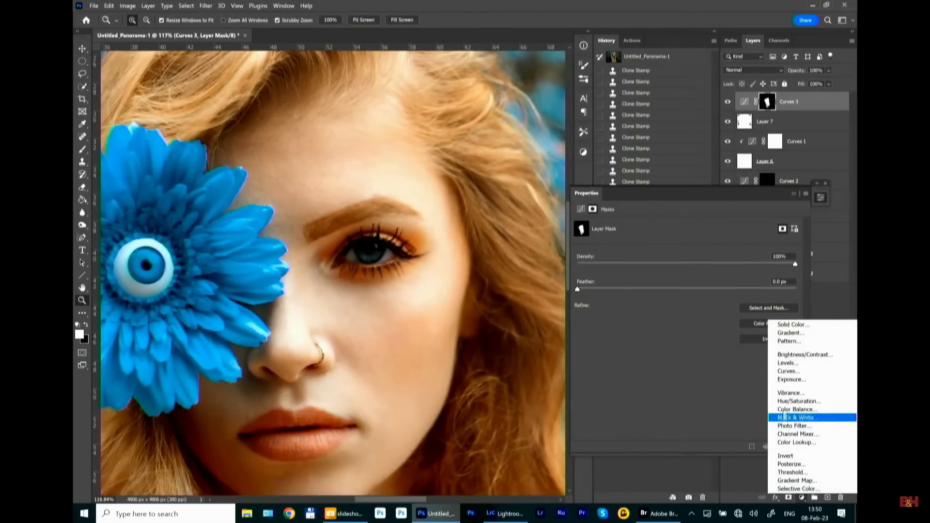
click(785, 371)
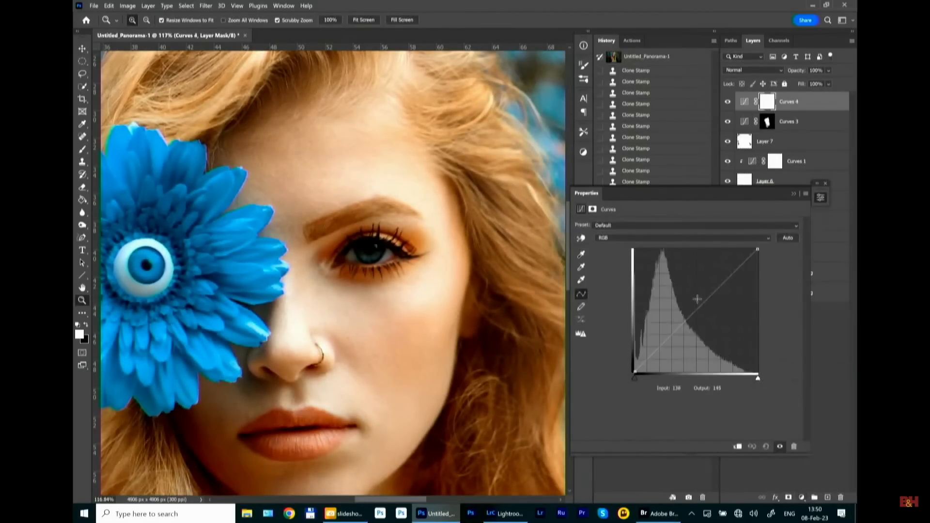
drag(698, 303, 695, 289)
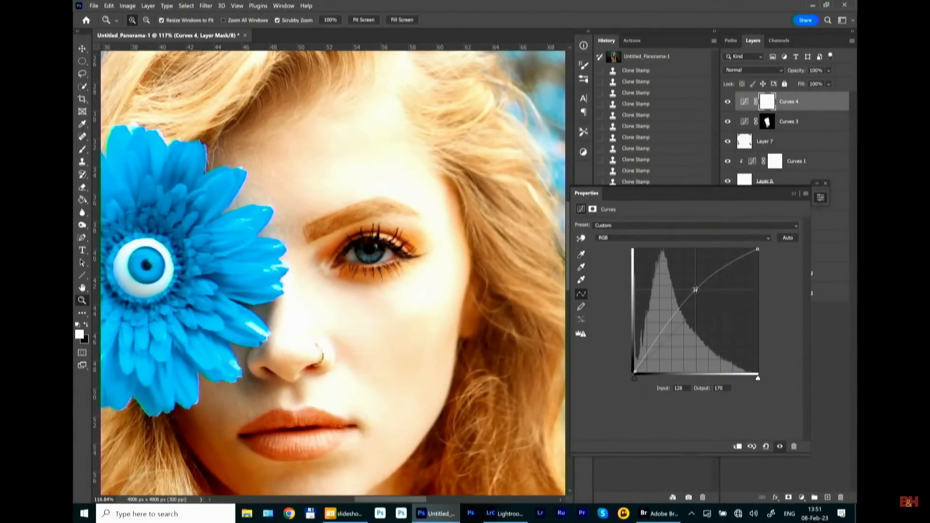
Lower the midpoint of the Red channel slightly in Curves 4, to input 138 and output 124.
click(627, 238)
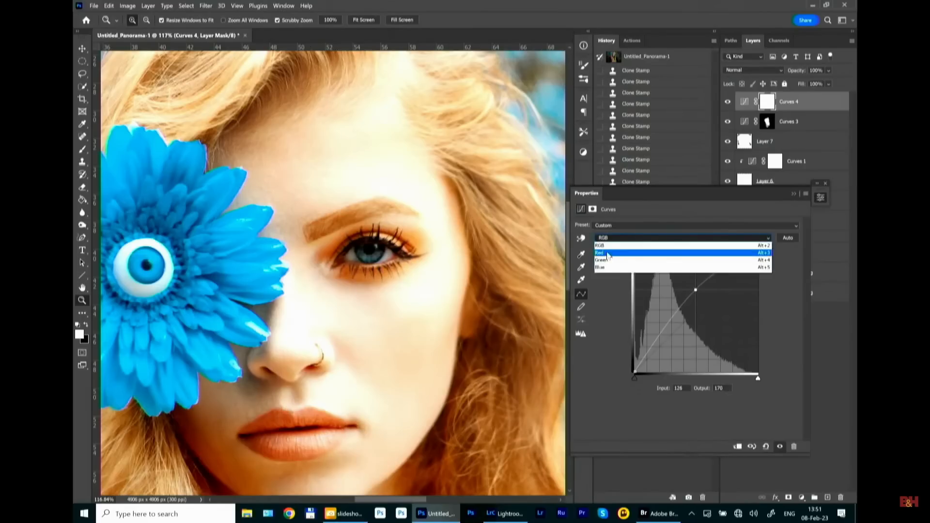
click(608, 254)
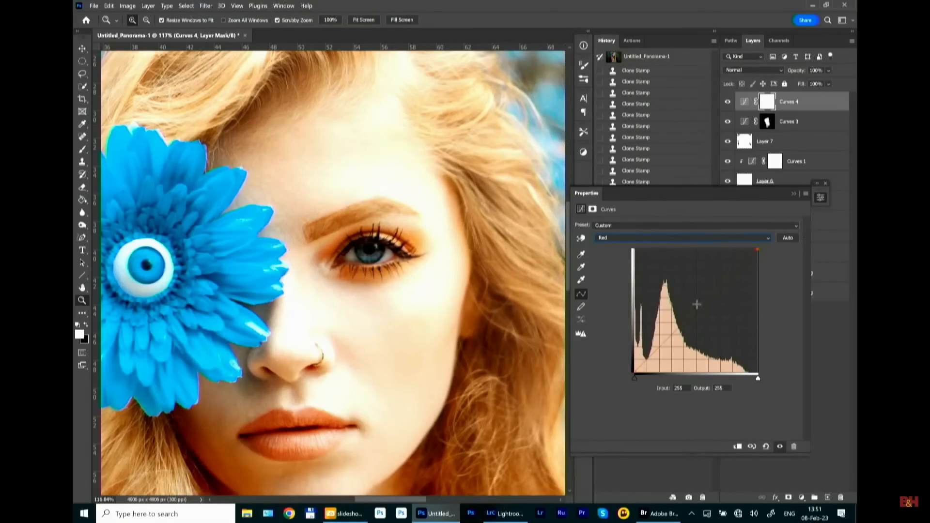
click(684, 291)
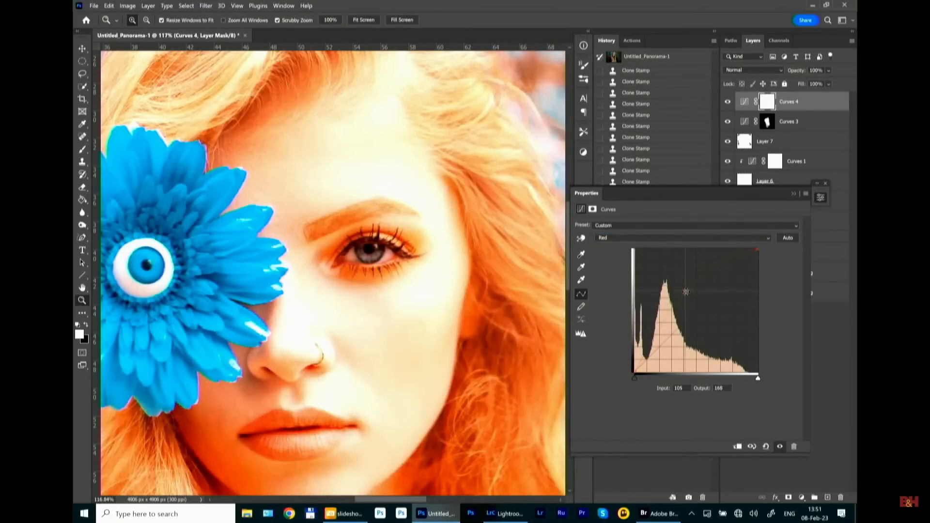
drag(686, 291, 700, 311)
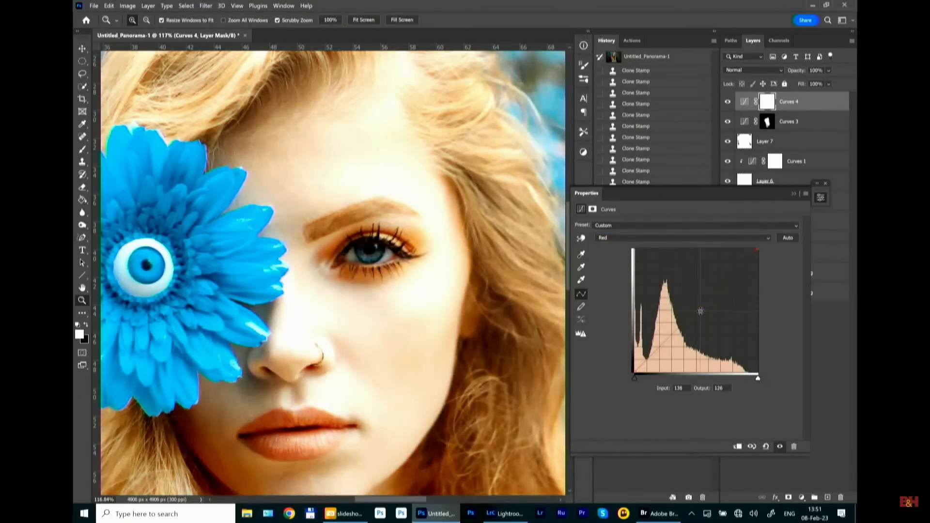
Raise the midpoint of the Blue channel in Curves 4 to input 134 and output 152.
click(612, 239)
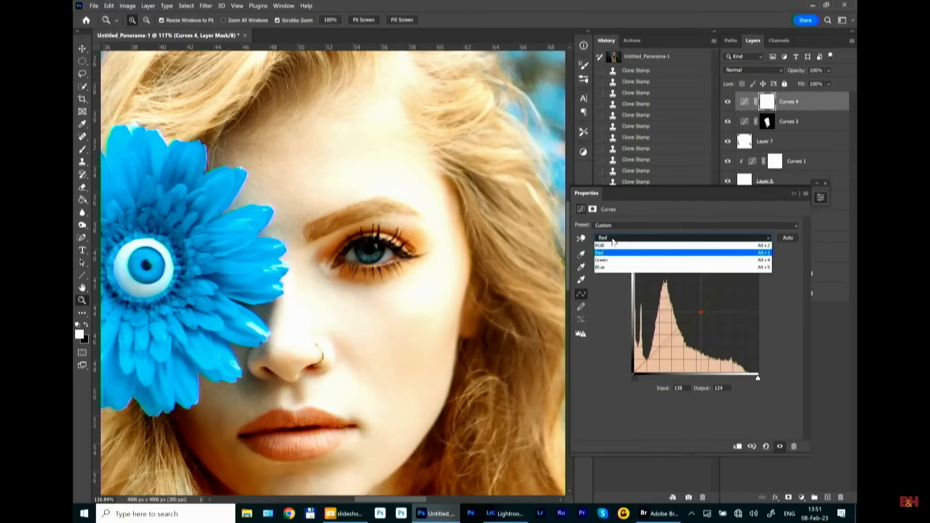
click(604, 267)
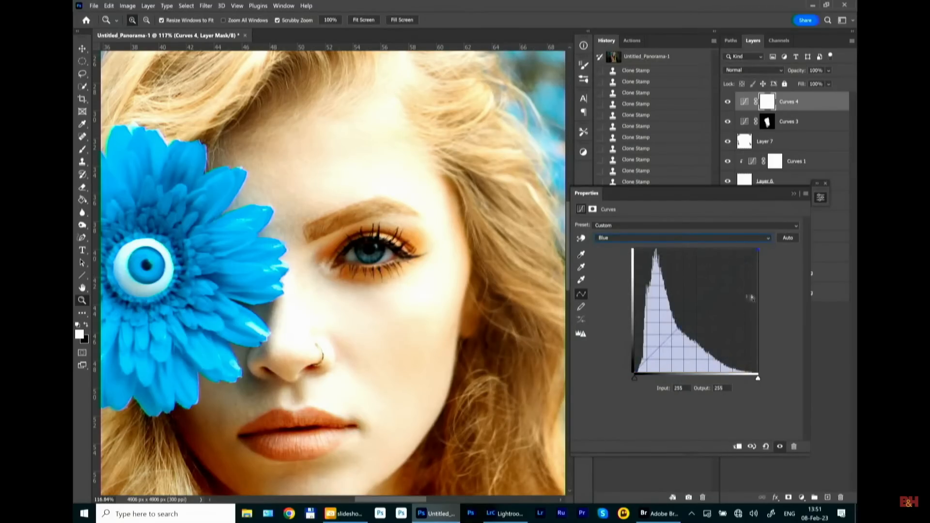
drag(702, 306, 699, 298)
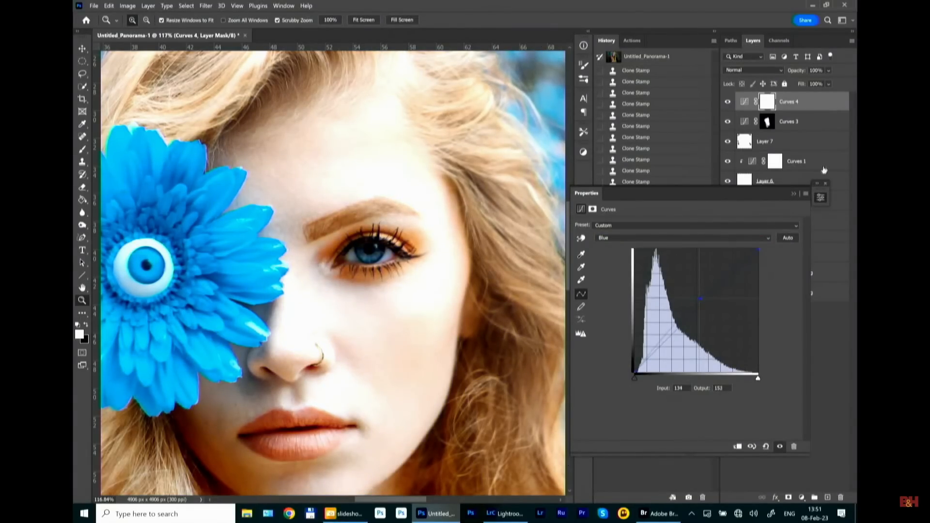
click(794, 194)
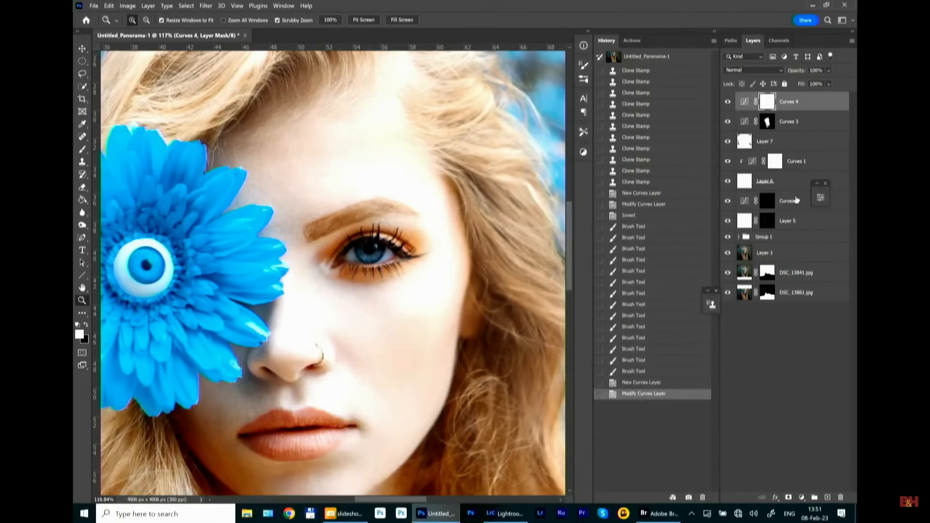
Invert the Curves 4 mask to black and shrink the brush to about 90 px.
key(ctrl+i)
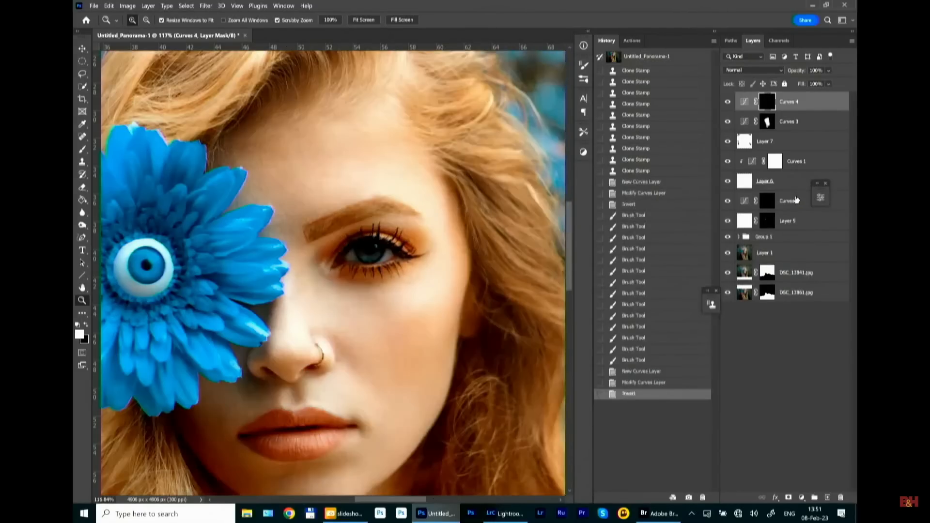
click(84, 150)
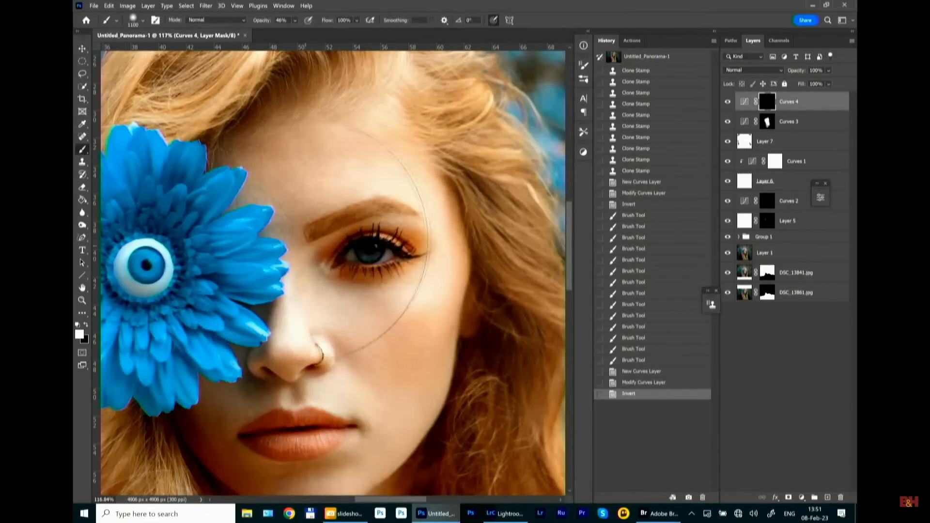
key(bracketleft)
key(bracketleft)
key(bracketleft)
key(bracketleft)
key(bracketleft)
key(bracketleft)
key(bracketleft)
key(bracketleft)
key(bracketleft)
key(bracketleft)
key(bracketleft)
key(bracketleft)
key(bracketleft)
key(bracketleft)
Paint white on the Curves 4 mask over the woman's iris, refining it with a 50 px brush at 46% opacity.
mouse_move(358, 250)
mouse_down()
mouse_move(388, 255)
mouse_move(352, 260)
mouse_up()
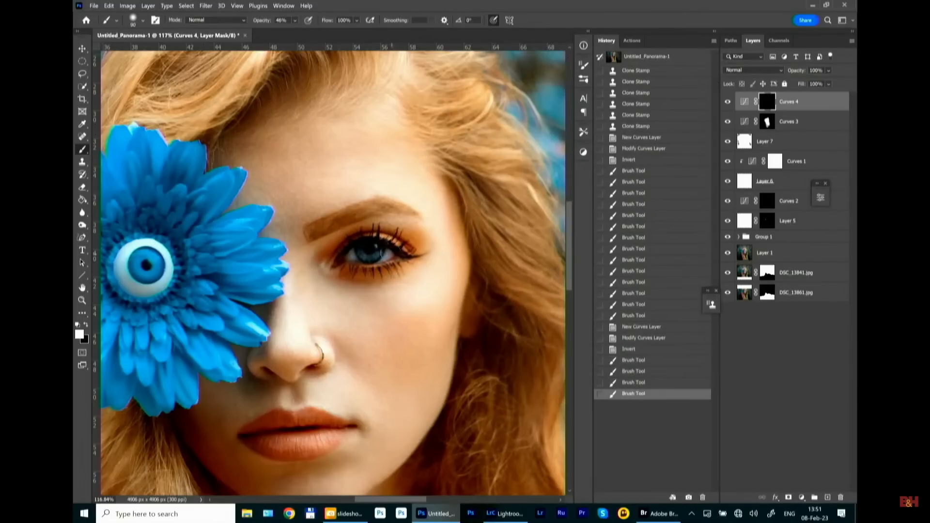
key(x)
key(x)
mouse_move(338, 259)
mouse_down()
mouse_move(382, 253)
mouse_move(361, 256)
mouse_up()
key(x)
key([)
drag(360, 252, 363, 259)
drag(359, 255, 386, 255)
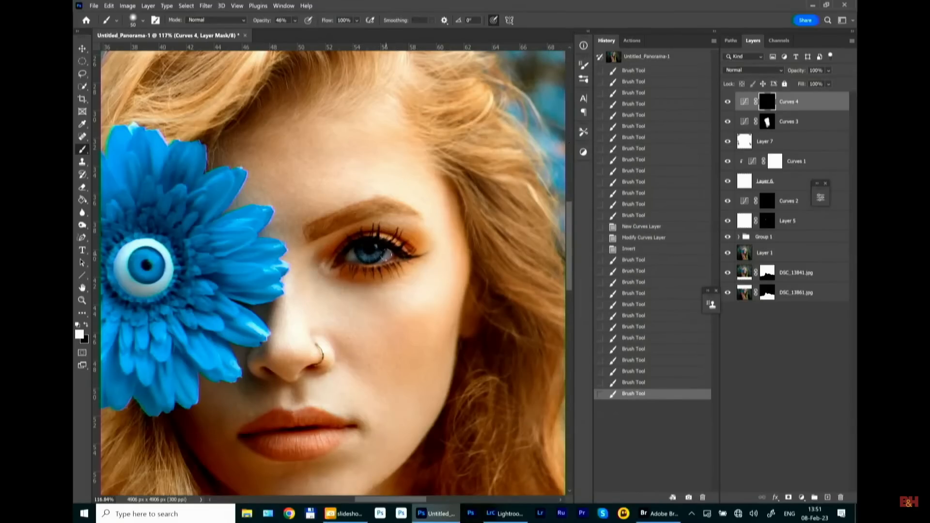
Dab more brightening into the iris on the Curves 4 mask and toggle the layer's visibility to compare the eye.
click(728, 102)
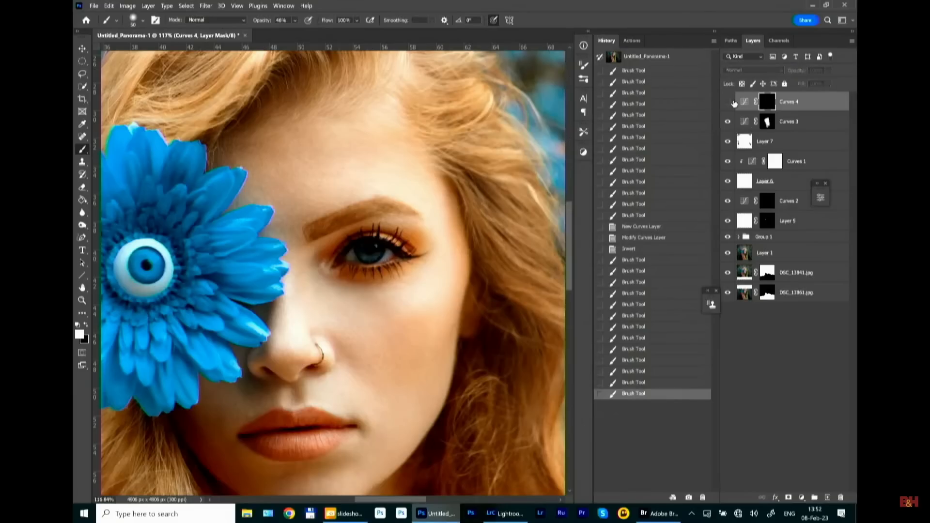
click(728, 101)
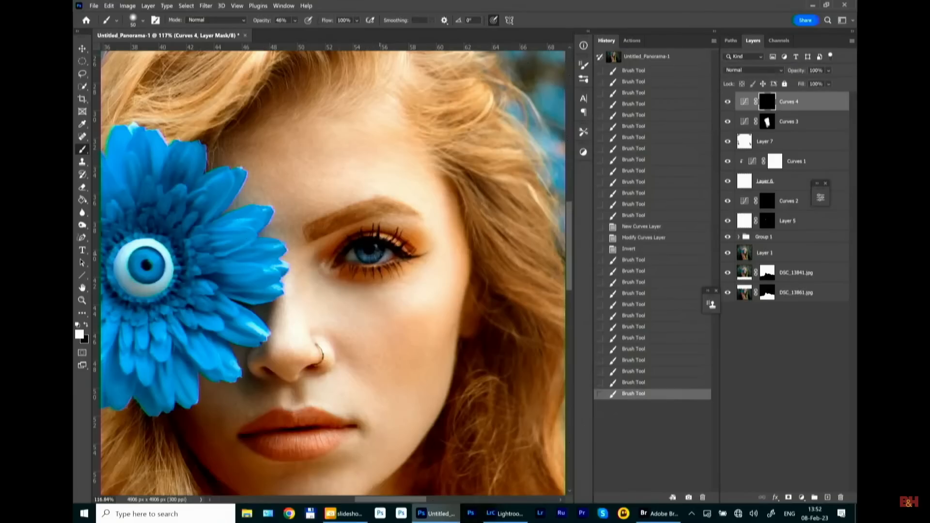
click(357, 258)
click(728, 101)
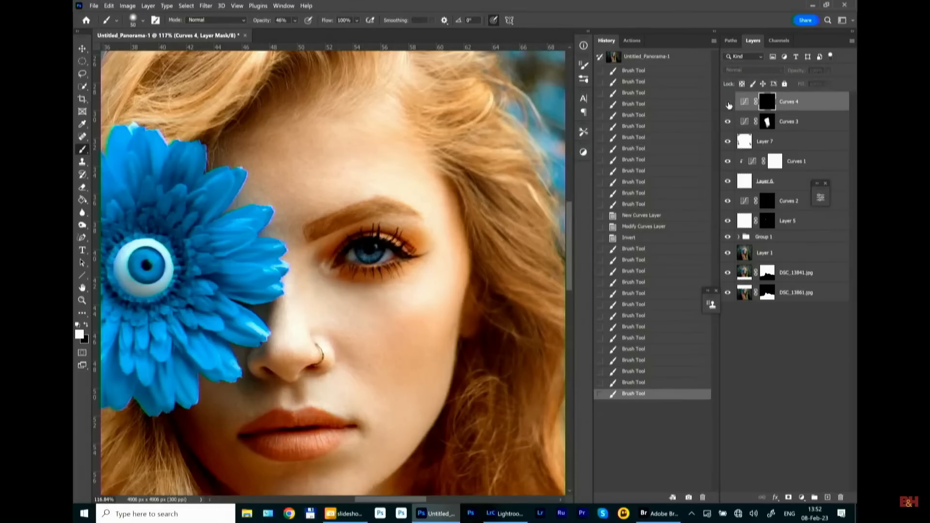
click(728, 101)
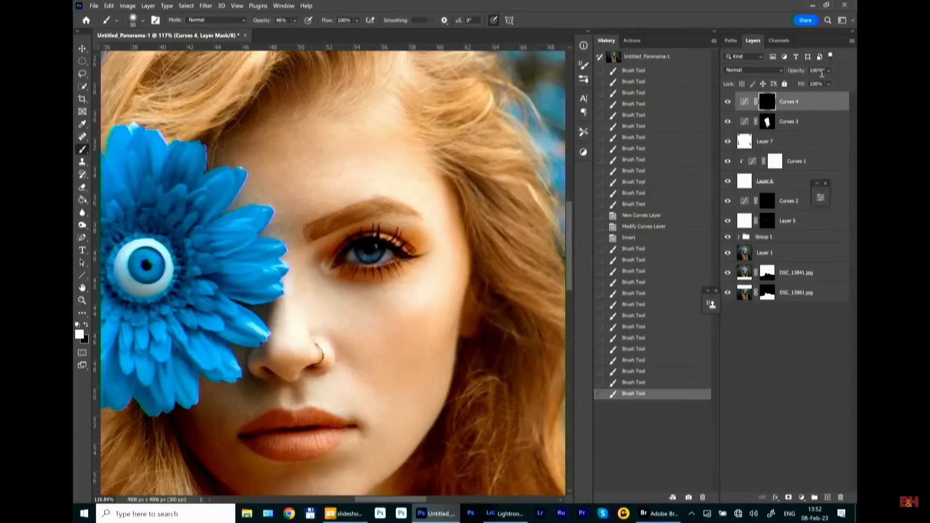
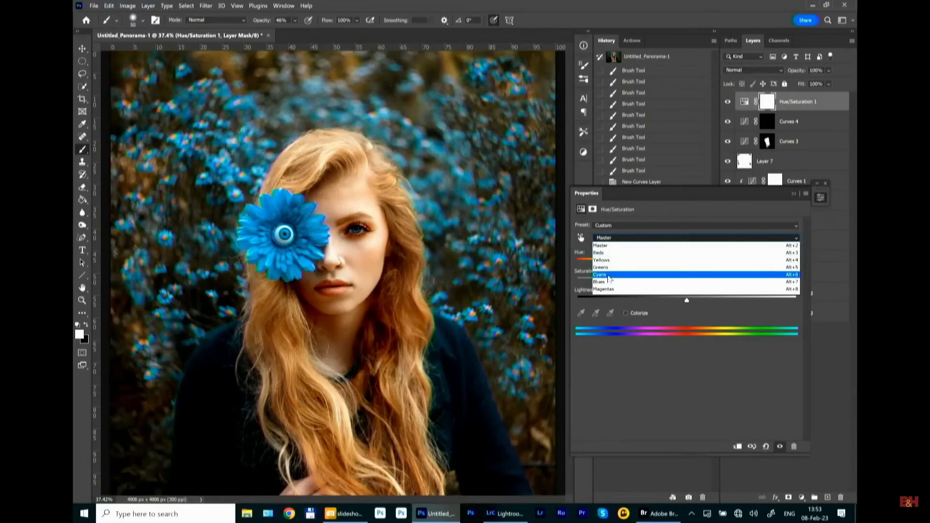
Shift the Cyans hue slightly toward blue in Hue/Saturation 1 and invert its mask to black.
click(610, 274)
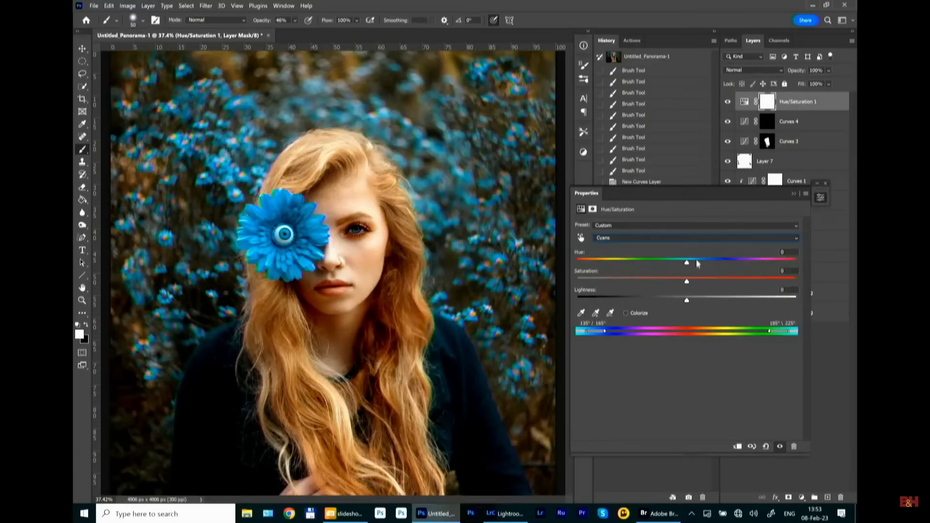
mouse_move(688, 264)
mouse_down()
mouse_move(720, 264)
mouse_move(677, 264)
mouse_move(691, 264)
mouse_up()
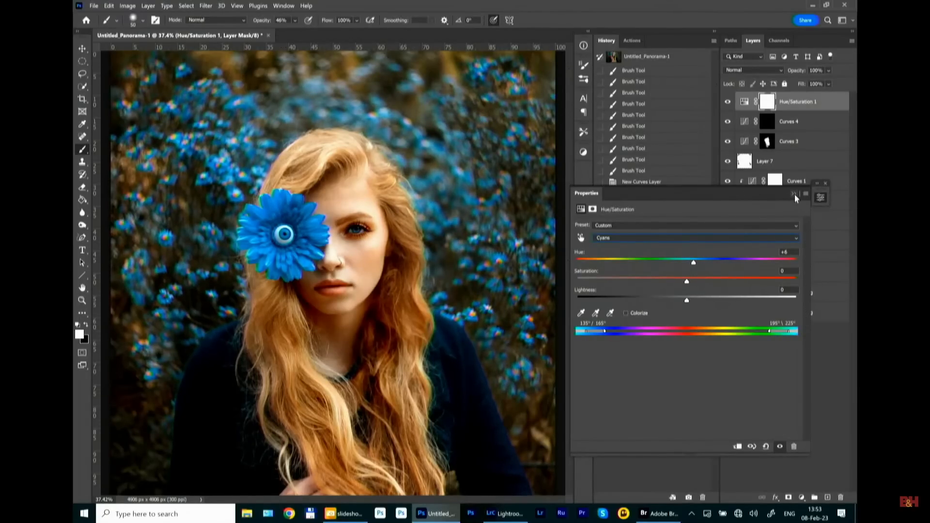
key(ctrl+i)
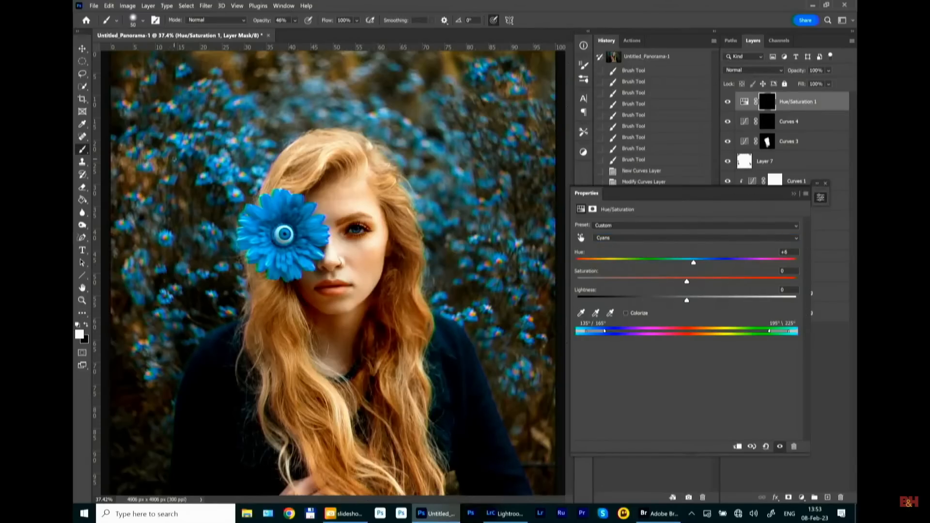
Enlarge the brush to 700 px, paint a first stroke over the dark top, and raise the brush opacity to 100%.
key(bracketright)
key(bracketright)
key(bracketright)
key(bracketright)
key(bracketright)
key(bracketright)
key(bracketright)
key(bracketright)
key(bracketright)
key(bracketright)
key(bracketright)
key(bracketright)
key(bracketright)
mouse_move(235, 360)
mouse_down()
mouse_move(218, 416)
mouse_move(227, 441)
mouse_move(251, 379)
mouse_up()
click(295, 21)
mouse_move(310, 32)
mouse_down()
mouse_move(329, 33)
mouse_move(341, 57)
mouse_up()
Paint white on the Hue/Saturation 1 mask over the woman's dark top on both sides of her hair.
mouse_move(237, 351)
mouse_down()
mouse_move(228, 411)
mouse_move(245, 397)
mouse_move(243, 377)
mouse_up()
mouse_move(433, 381)
mouse_down()
mouse_move(432, 349)
mouse_move(434, 397)
mouse_up()
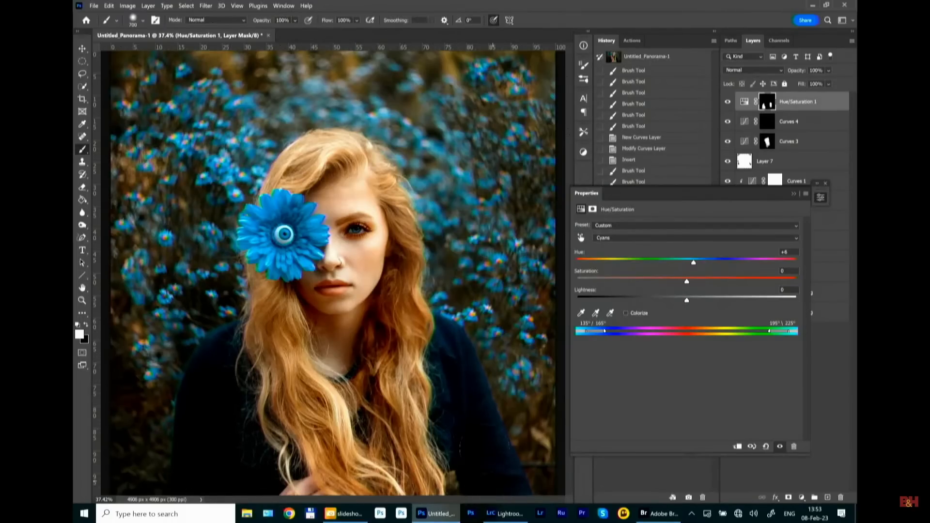
drag(486, 468, 488, 473)
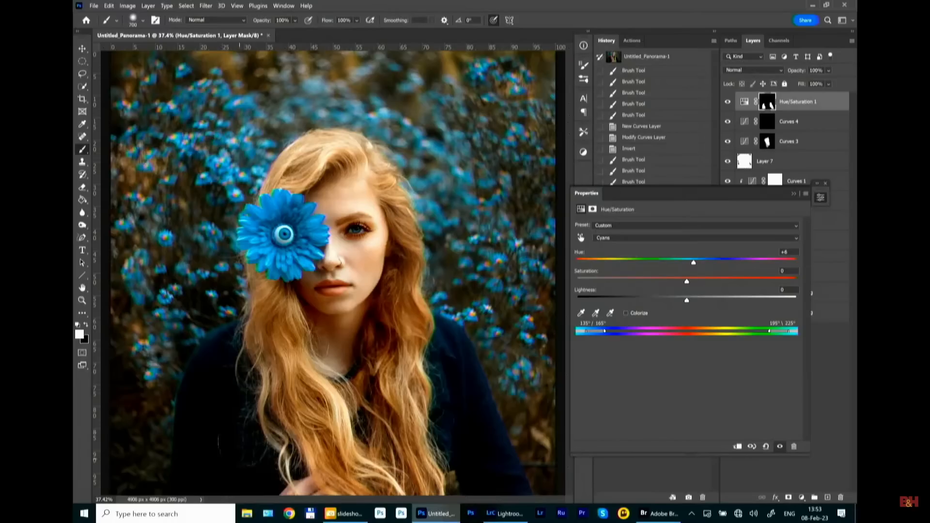
drag(220, 440, 217, 469)
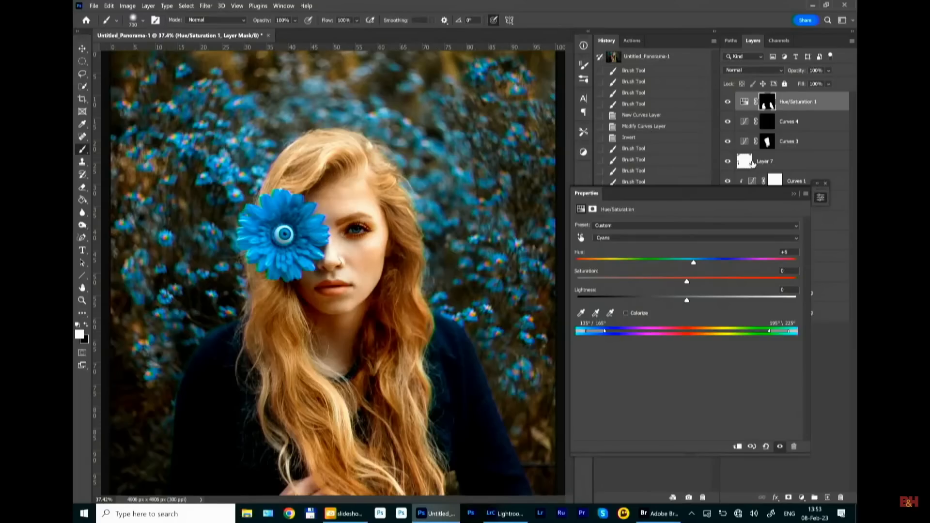
click(793, 194)
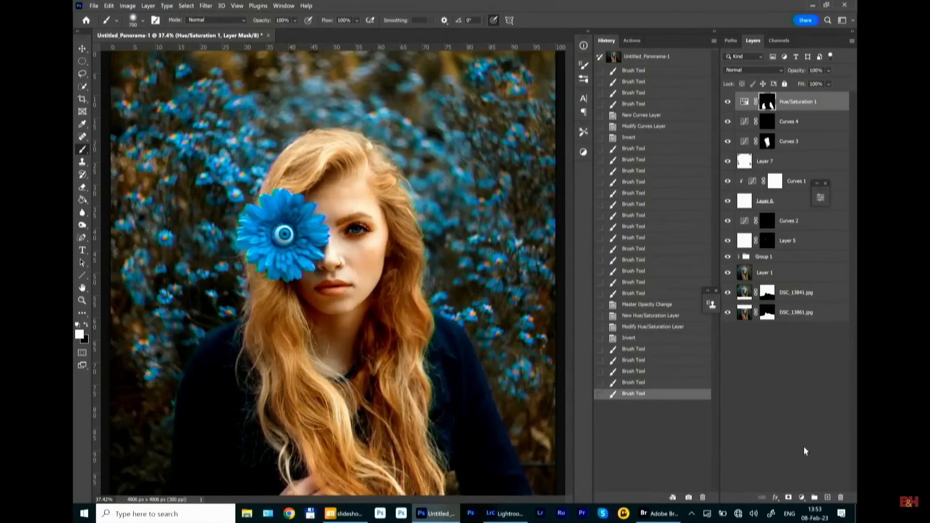
Add a Gradient Map adjustment layer and set the gradient's starting color stop at location 0% to black, 000000.
click(801, 497)
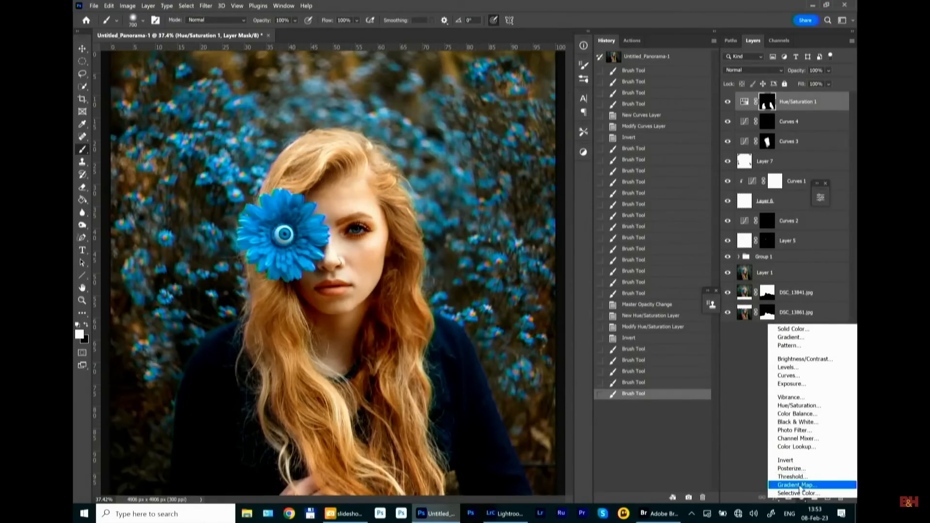
click(812, 485)
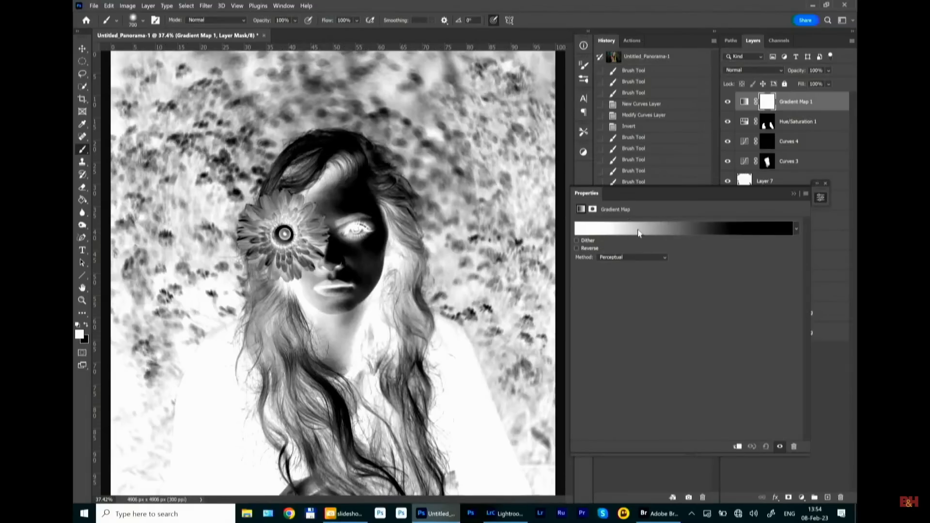
click(667, 228)
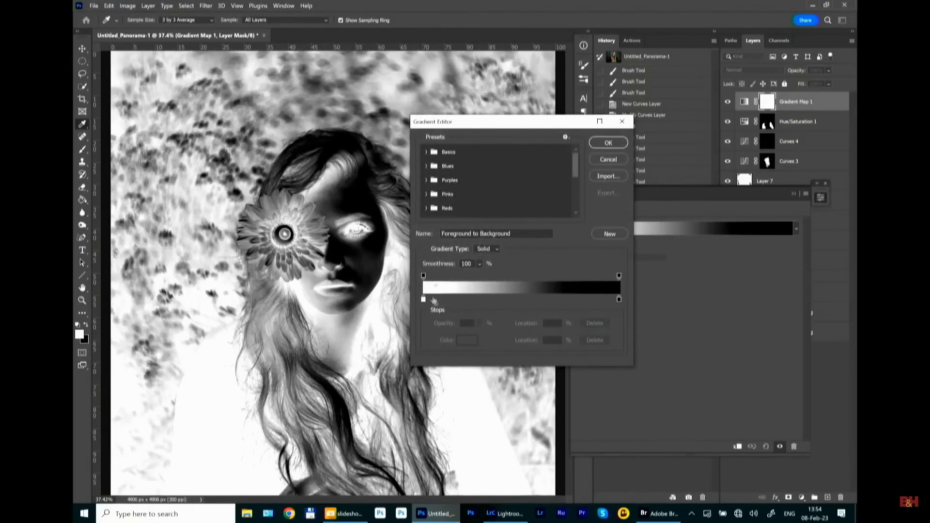
click(423, 300)
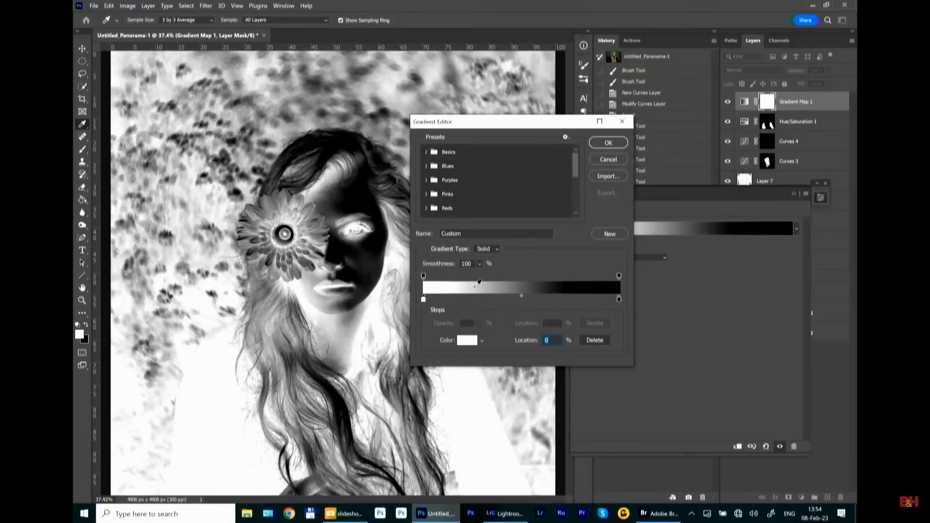
click(470, 340)
click(446, 247)
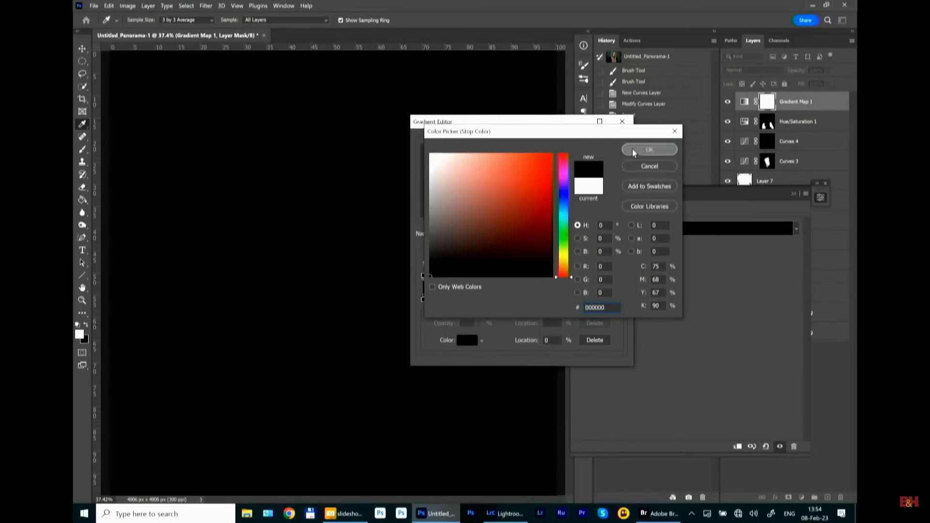
click(648, 150)
Set the gradient's end color stop at location 100% to a near-white color.
click(619, 299)
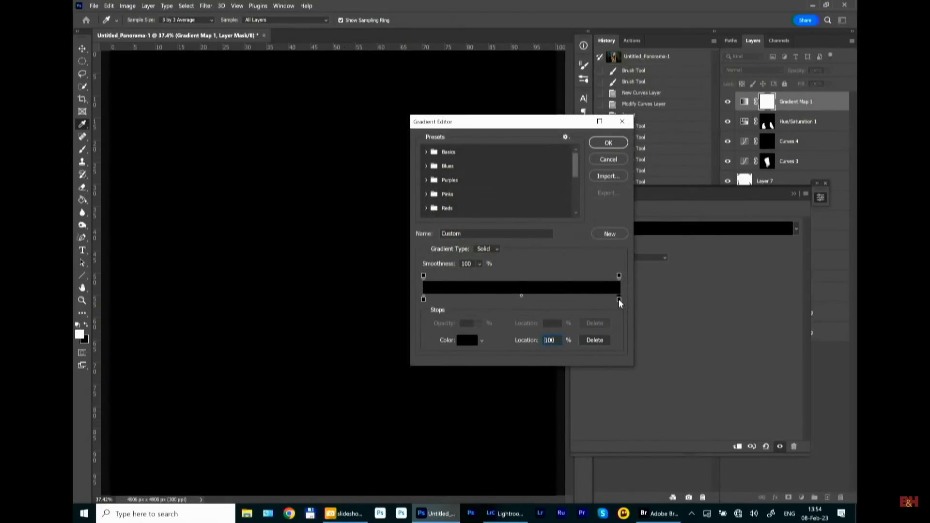
click(470, 340)
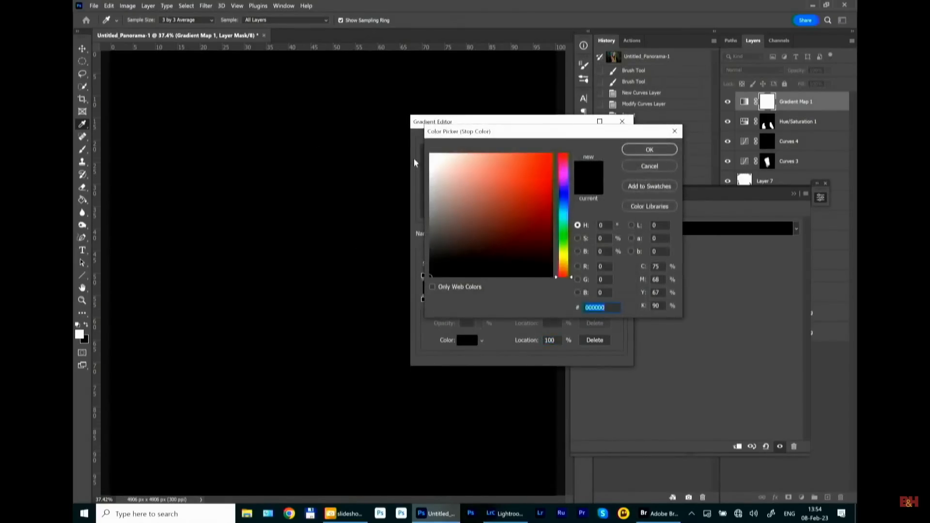
click(440, 161)
click(640, 151)
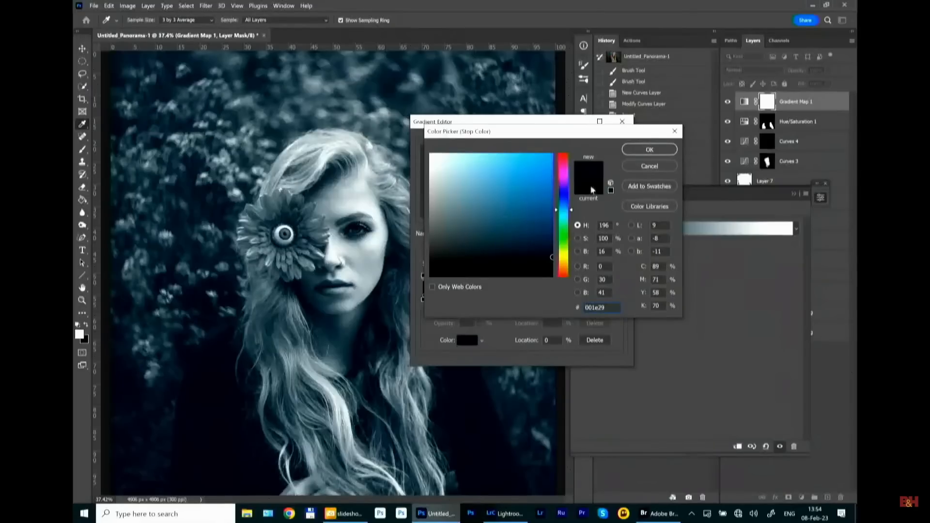
Confirm dark teal 001e29 for the gradient's starting stop and set the end stop to pale yellow, fff6cc.
click(641, 151)
double_click(618, 300)
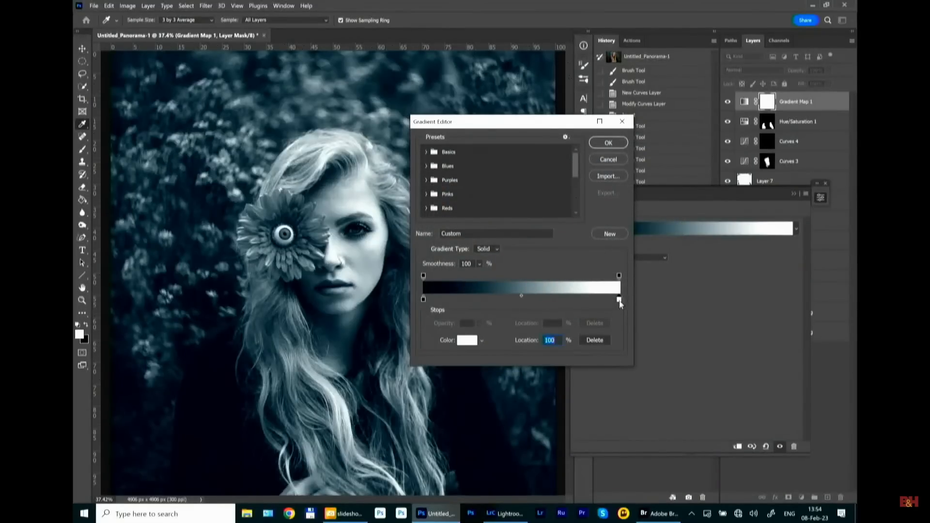
text(ffcccc)
drag(562, 264, 556, 258)
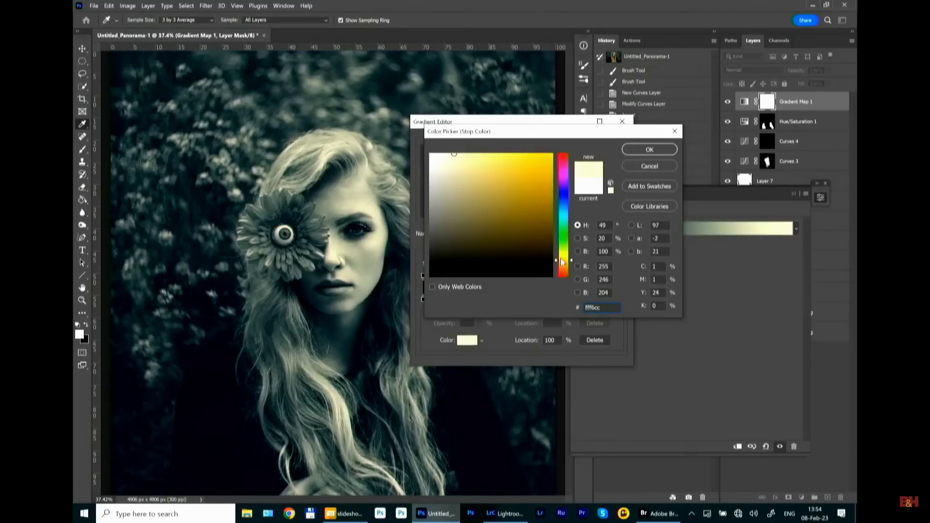
click(649, 149)
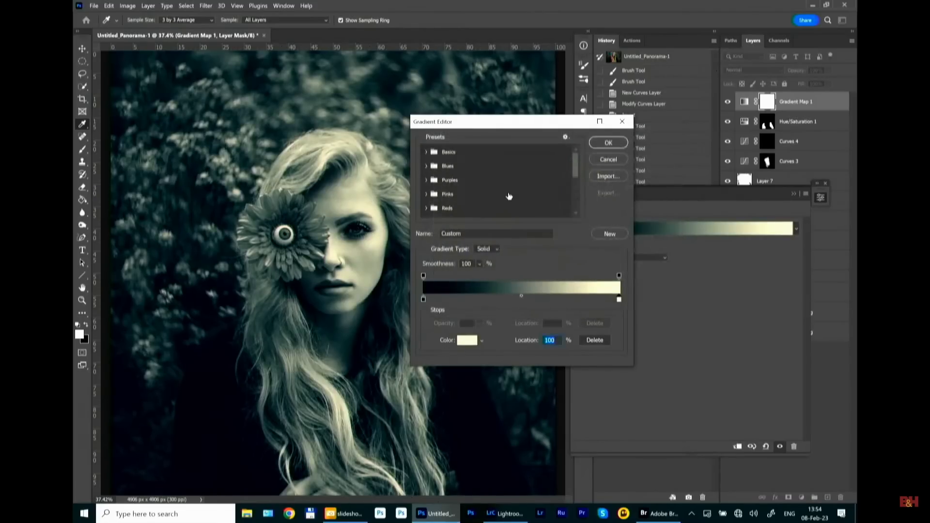
Move the gradient's pale yellow end stop inward to slightly below location 79% to brighten the highlights.
drag(507, 120, 531, 100)
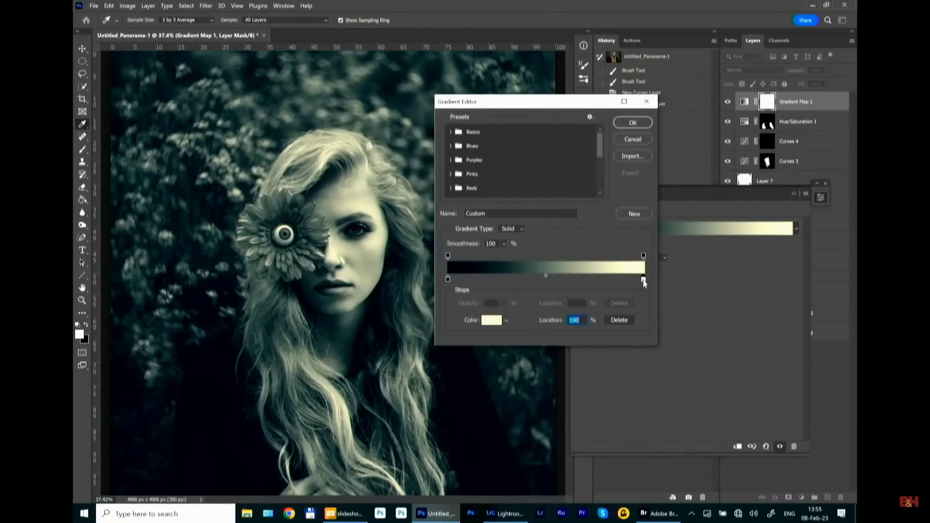
drag(644, 280, 615, 279)
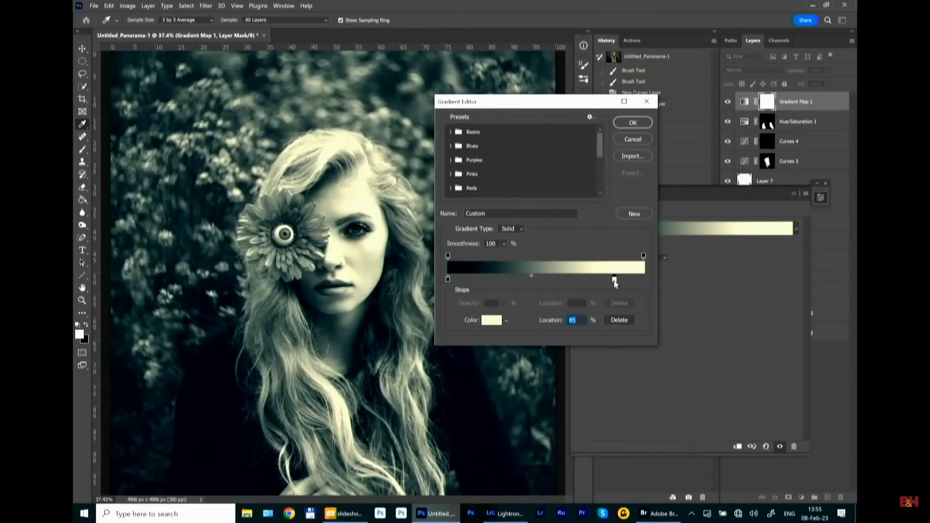
drag(614, 280, 603, 280)
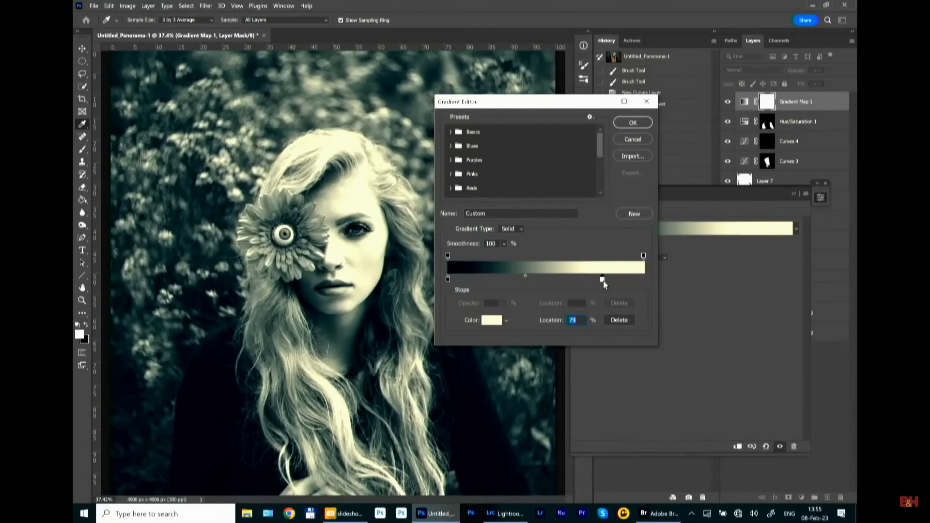
key(Down)
drag(601, 280, 597, 279)
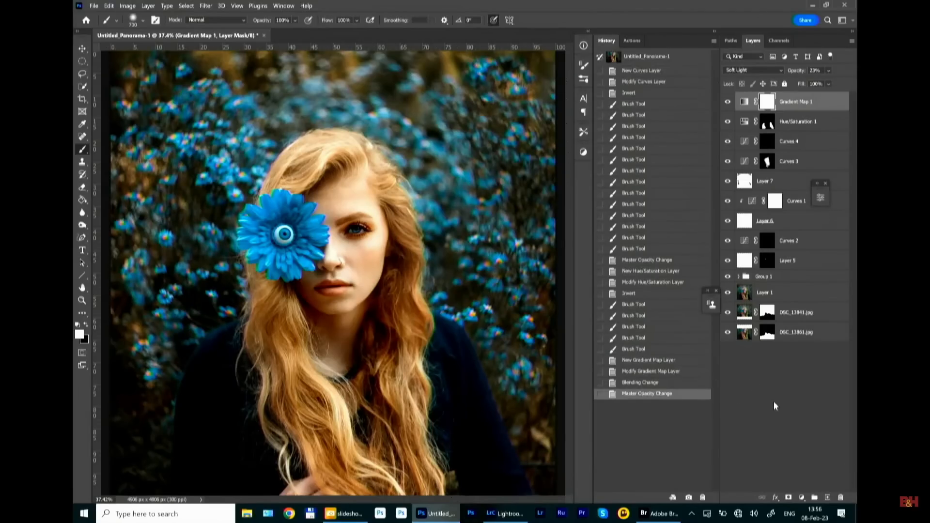
Add a Channel Mixer adjustment layer above Gradient Map 1 and set red to 100% for the Red output channel.
click(801, 497)
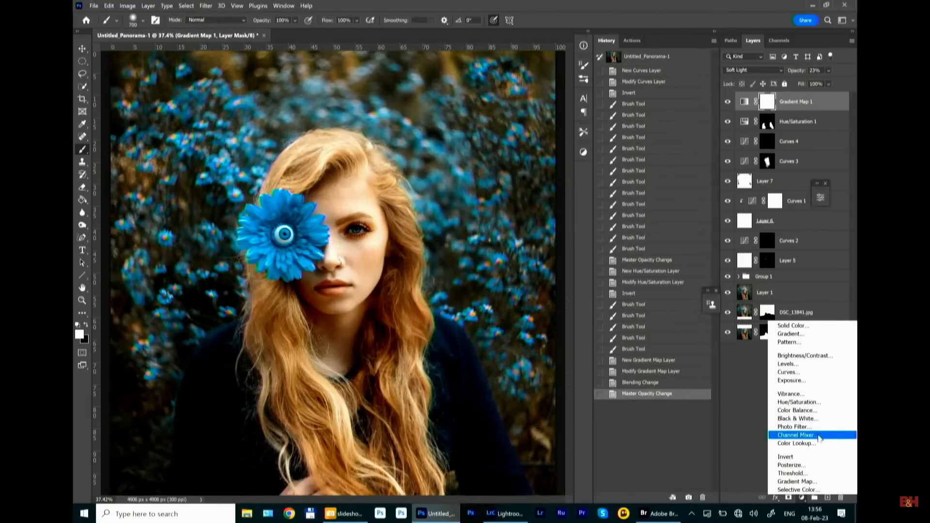
click(818, 435)
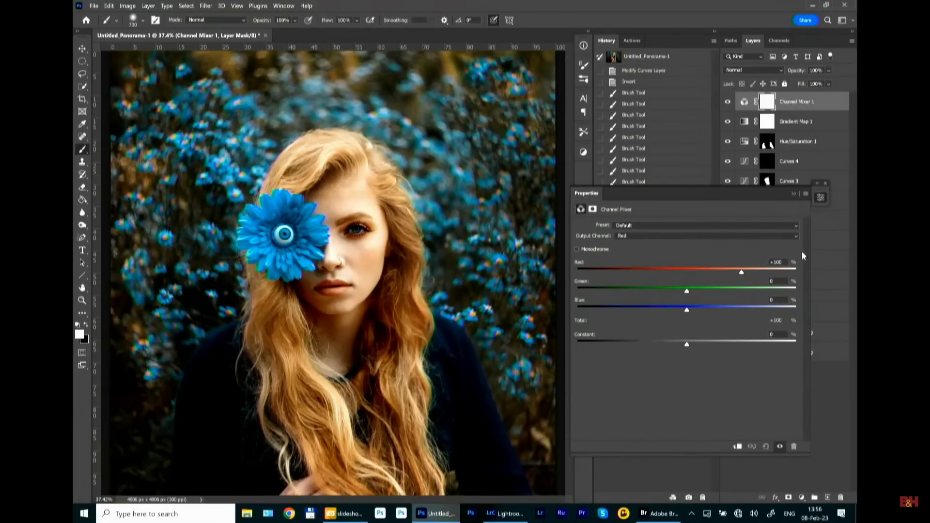
mouse_move(724, 195)
mouse_down()
mouse_move(707, 193)
mouse_move(714, 189)
mouse_up()
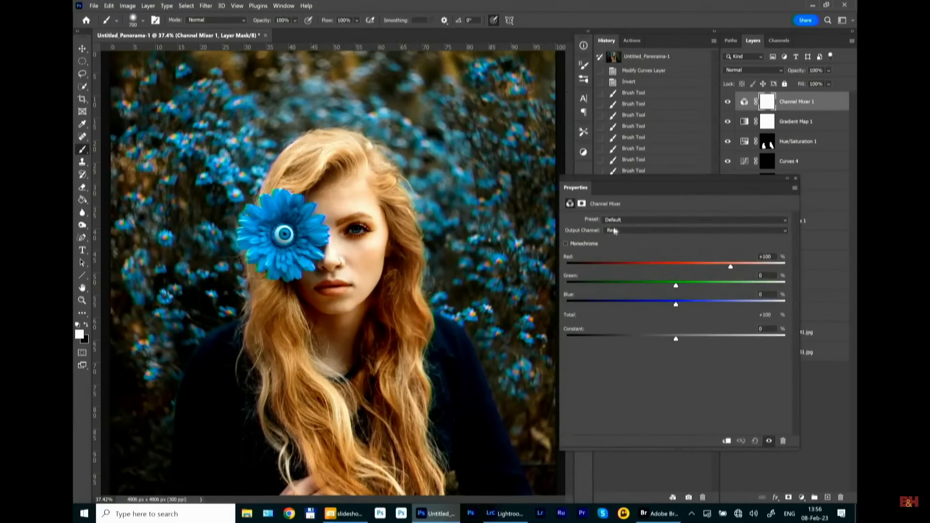
mouse_move(730, 266)
mouse_down()
mouse_move(719, 264)
mouse_move(732, 266)
mouse_up()
click(771, 256)
text(100)
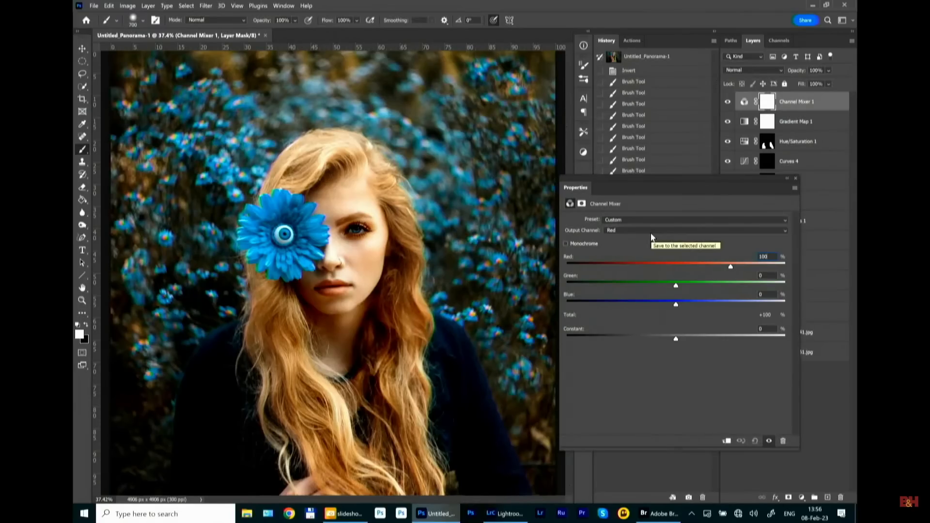
Try the Channel Mixer's Black & White Infrared (RGB) preset and replace it with Black & White with Blue Filter (RGB).
click(618, 228)
click(624, 220)
click(628, 219)
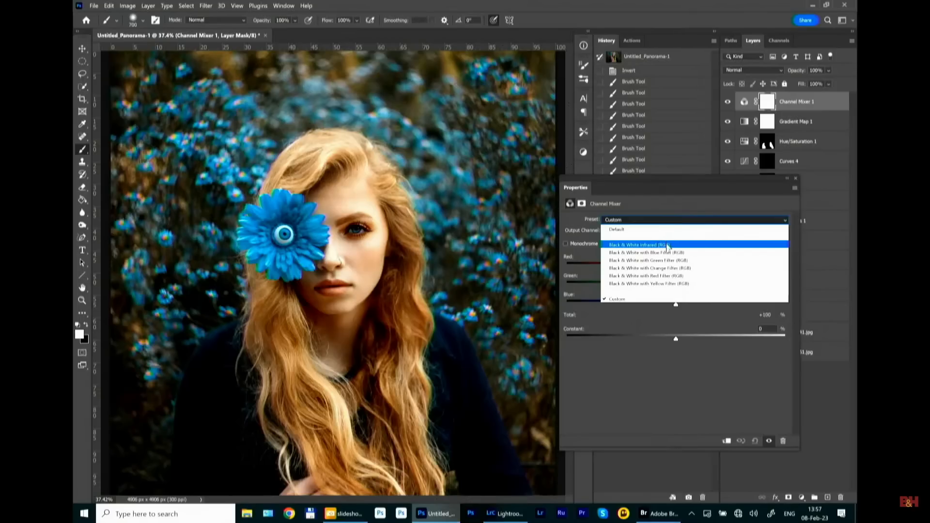
click(668, 246)
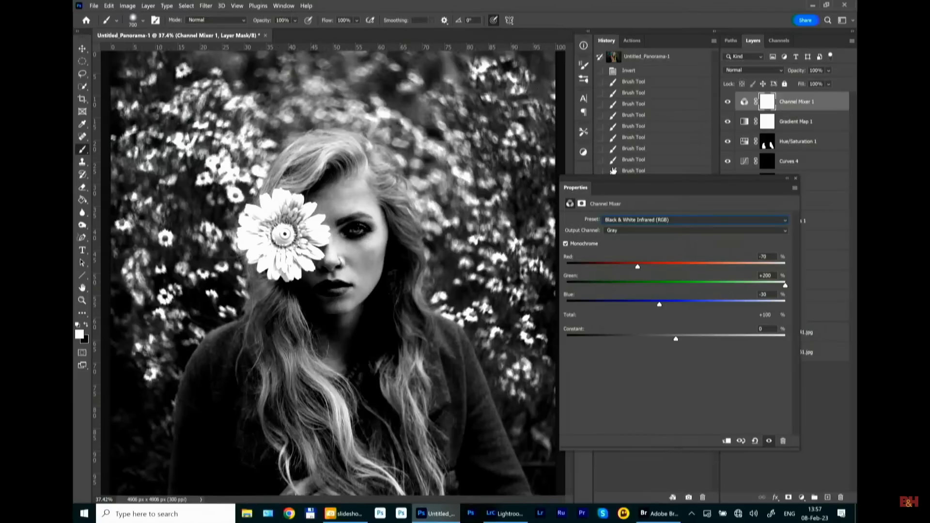
click(662, 220)
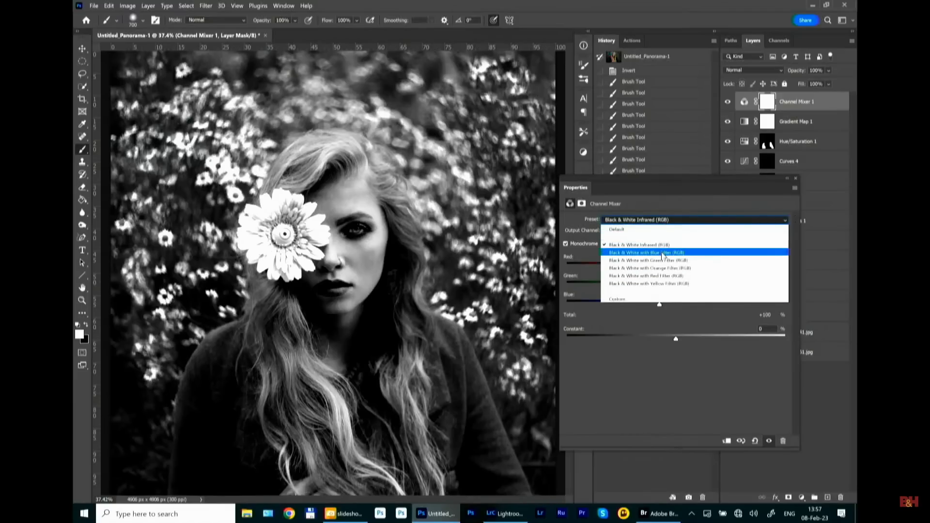
click(662, 252)
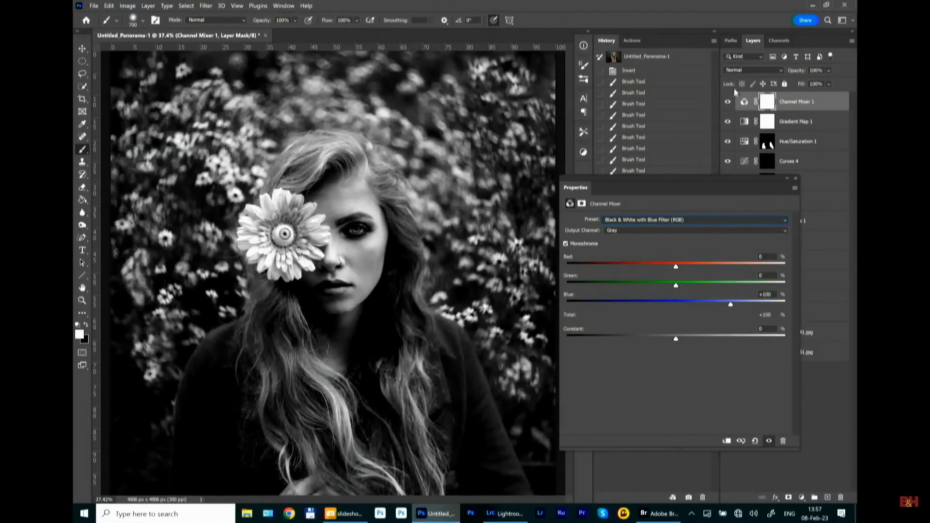
Set the Channel Mixer 1 layer's blend mode to Luminosity and its opacity to 21%.
click(744, 70)
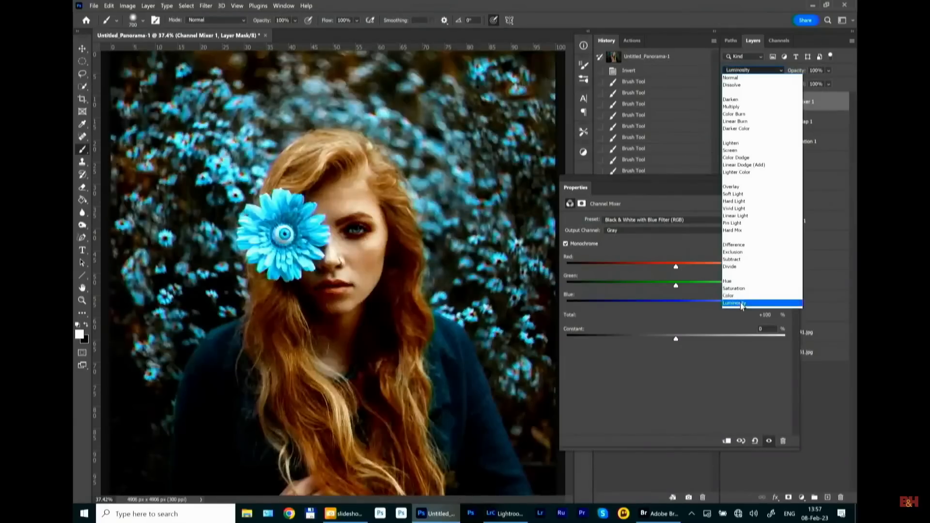
click(745, 303)
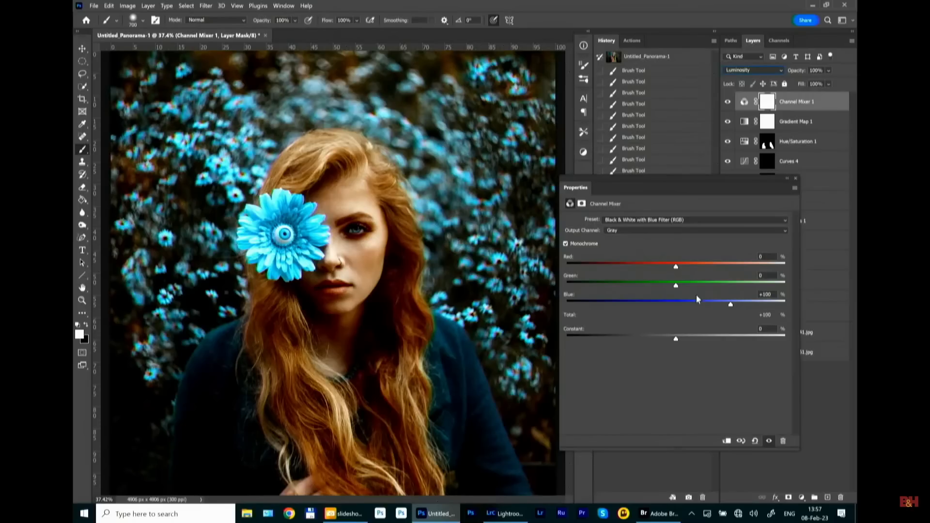
click(727, 102)
click(727, 102)
click(814, 82)
Compare the image with and without the Channel Mixer 1 layer, and collapse its adjustment settings.
click(728, 102)
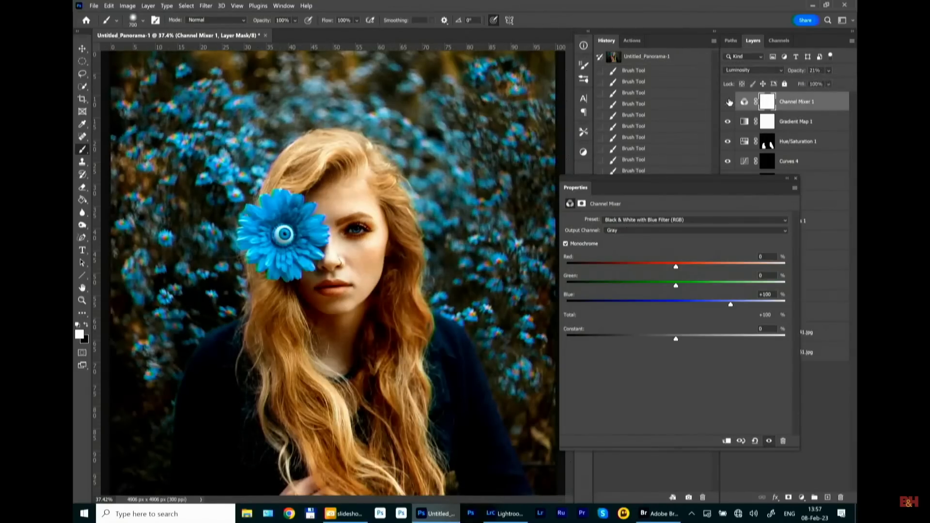
click(729, 102)
click(728, 101)
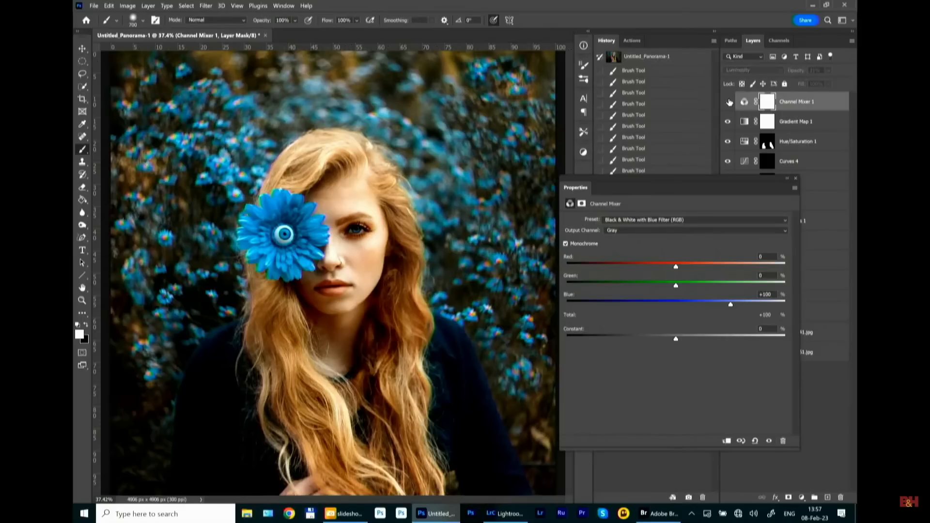
click(728, 101)
click(728, 102)
click(728, 102)
click(729, 102)
click(728, 102)
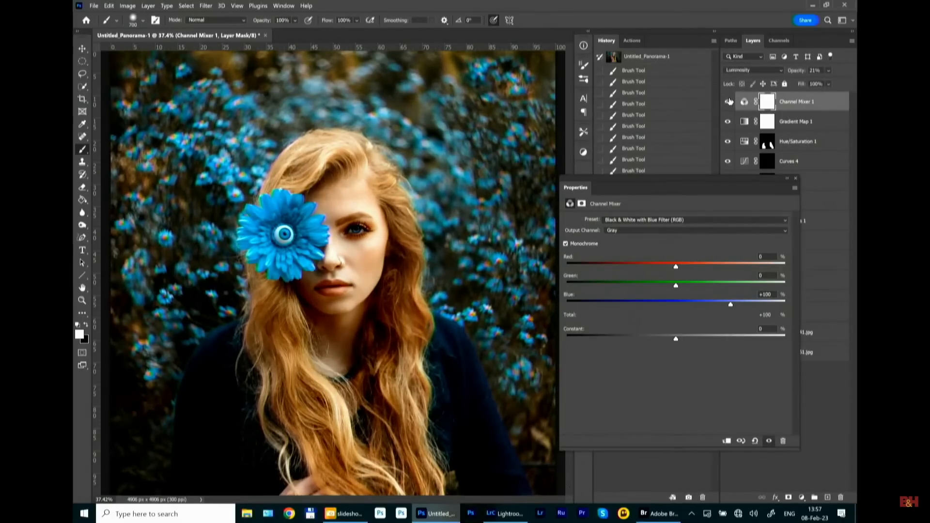
click(728, 102)
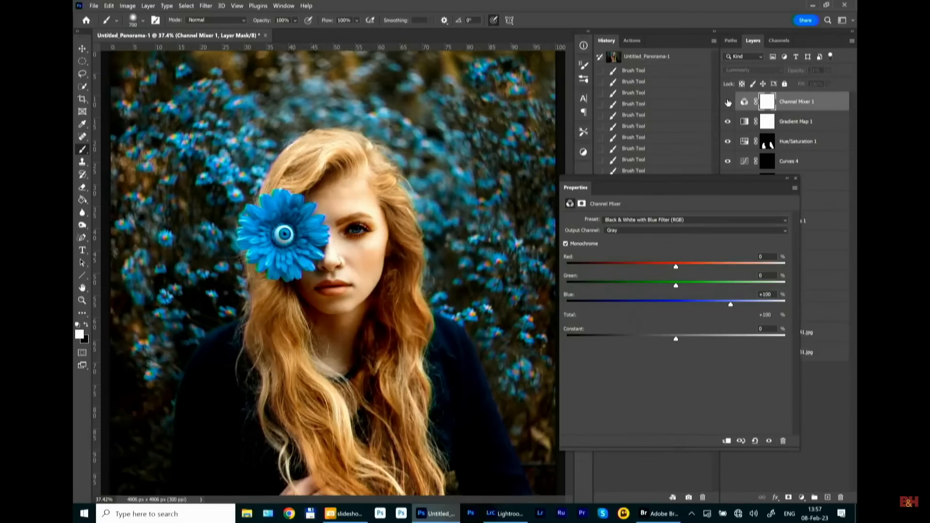
click(728, 102)
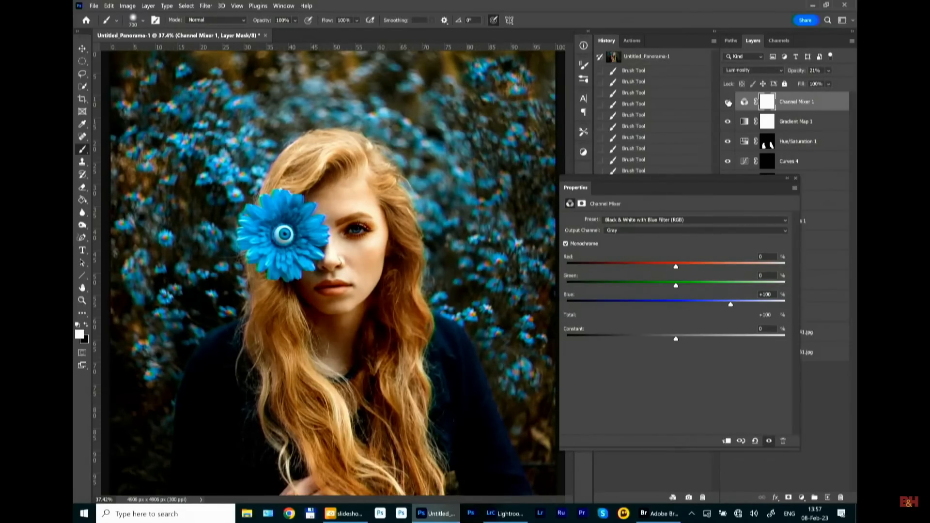
click(728, 103)
click(729, 102)
click(787, 179)
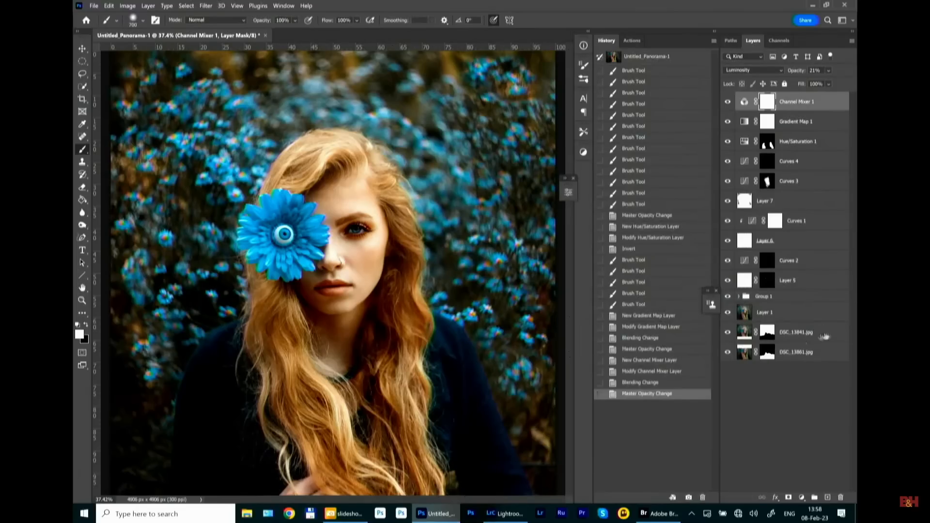
Group the two base photo layers, DSC_13841.jpg and DSC_13861.jpg.
click(803, 337)
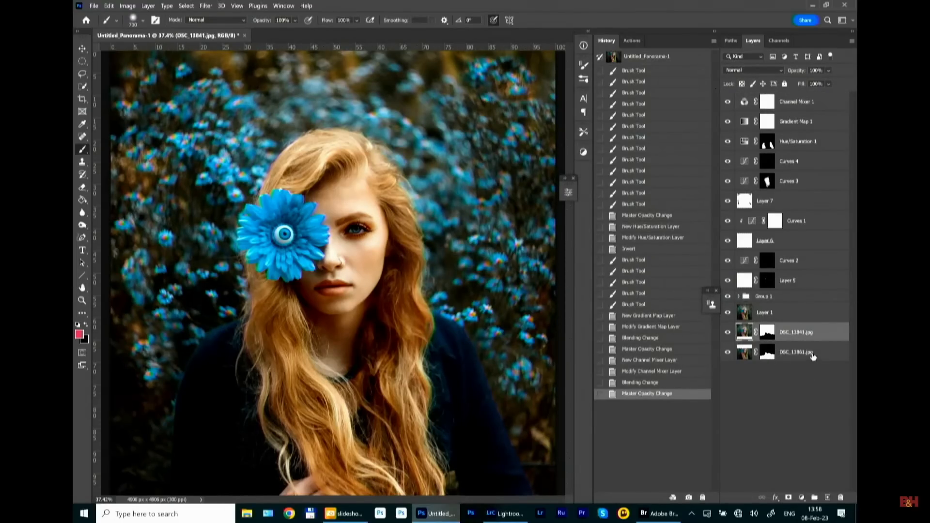
shift+click(814, 357)
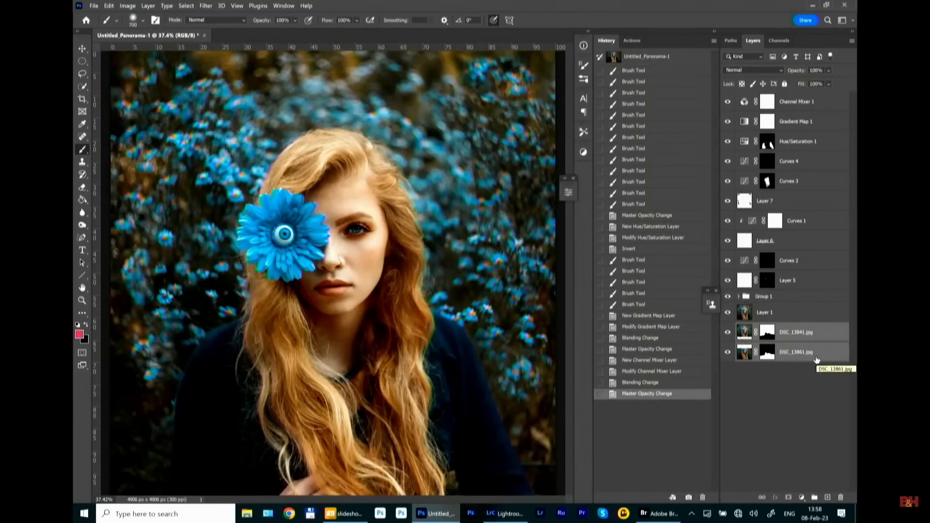
key(ctrl+g)
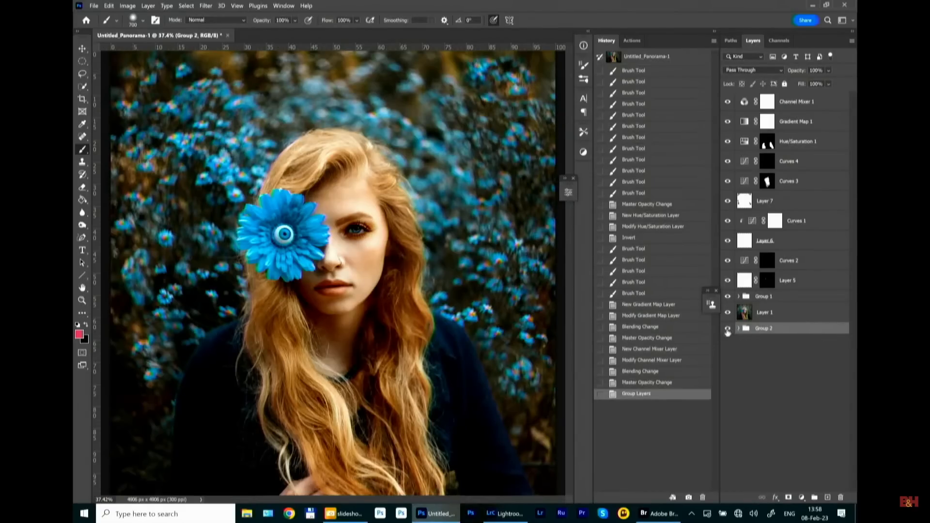
Compare the original photo group on its own with the fully retouched composite, and show all layers again.
alt+click(727, 329)
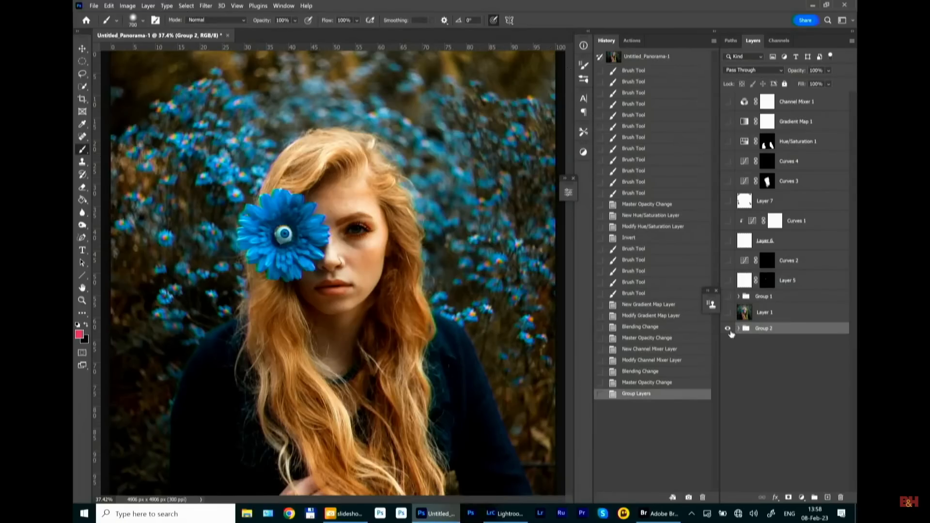
alt+click(728, 329)
alt+click(728, 330)
alt+click(728, 329)
alt+click(728, 330)
alt+click(728, 330)
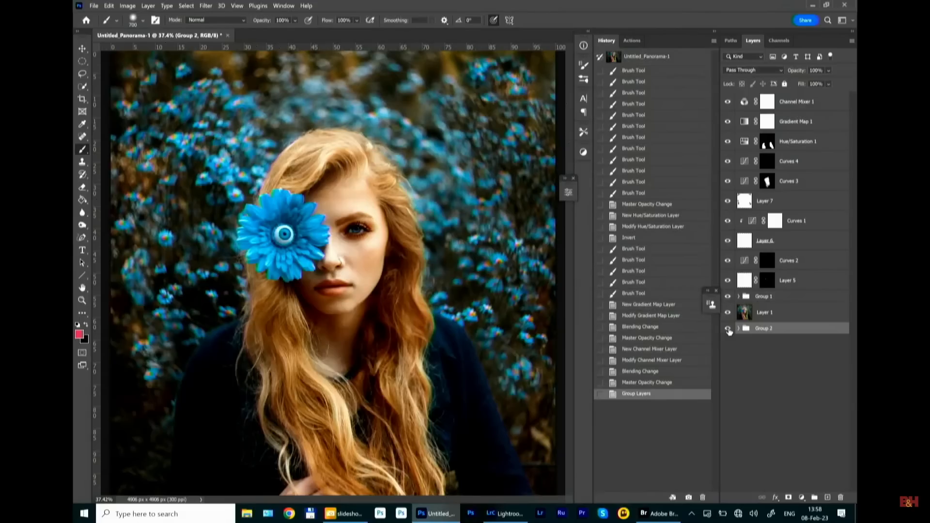